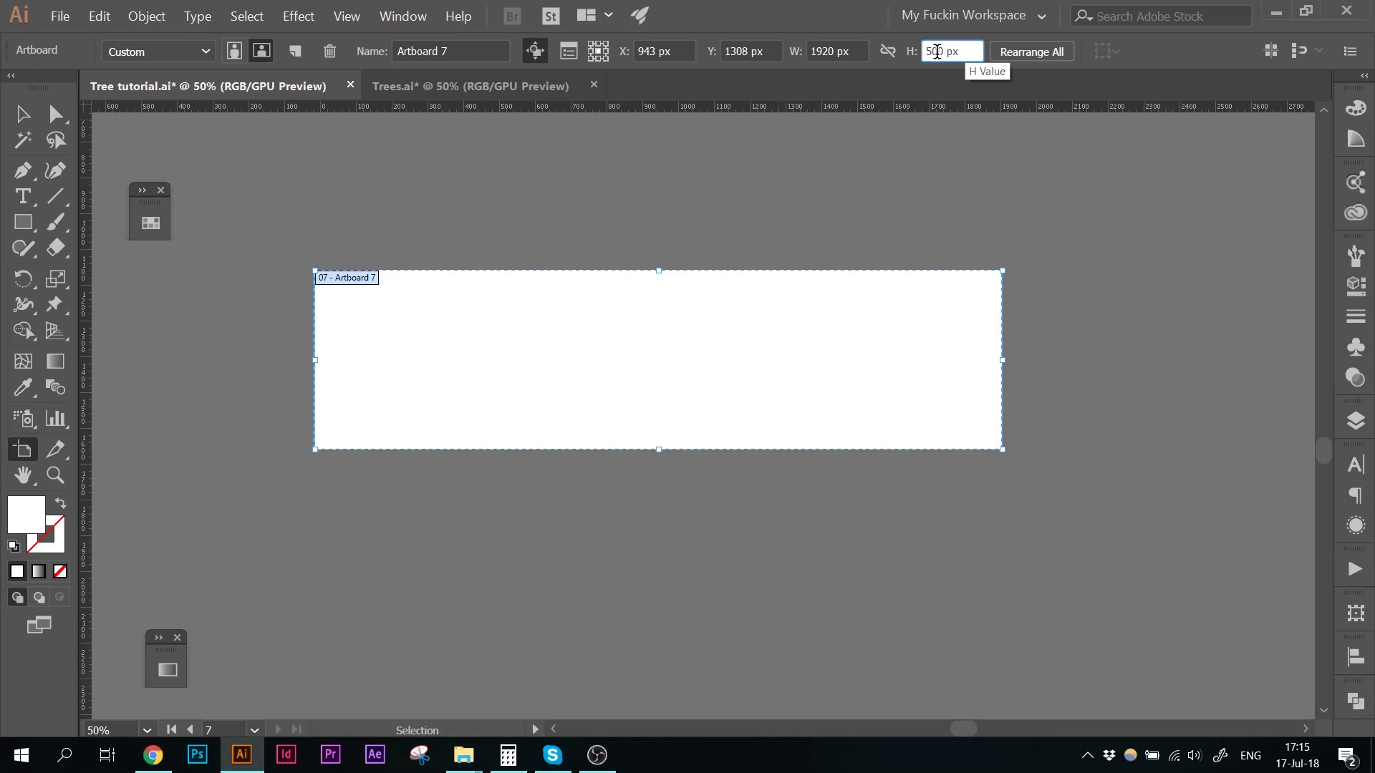
Step: Set Artboard 7's height to 1080 px and move the artboard straight down to about Y 1556 px, away from the smaller artboards
{"action": "double_click", "coordinate": [935, 51]}
{"action": "type", "text": "100"}
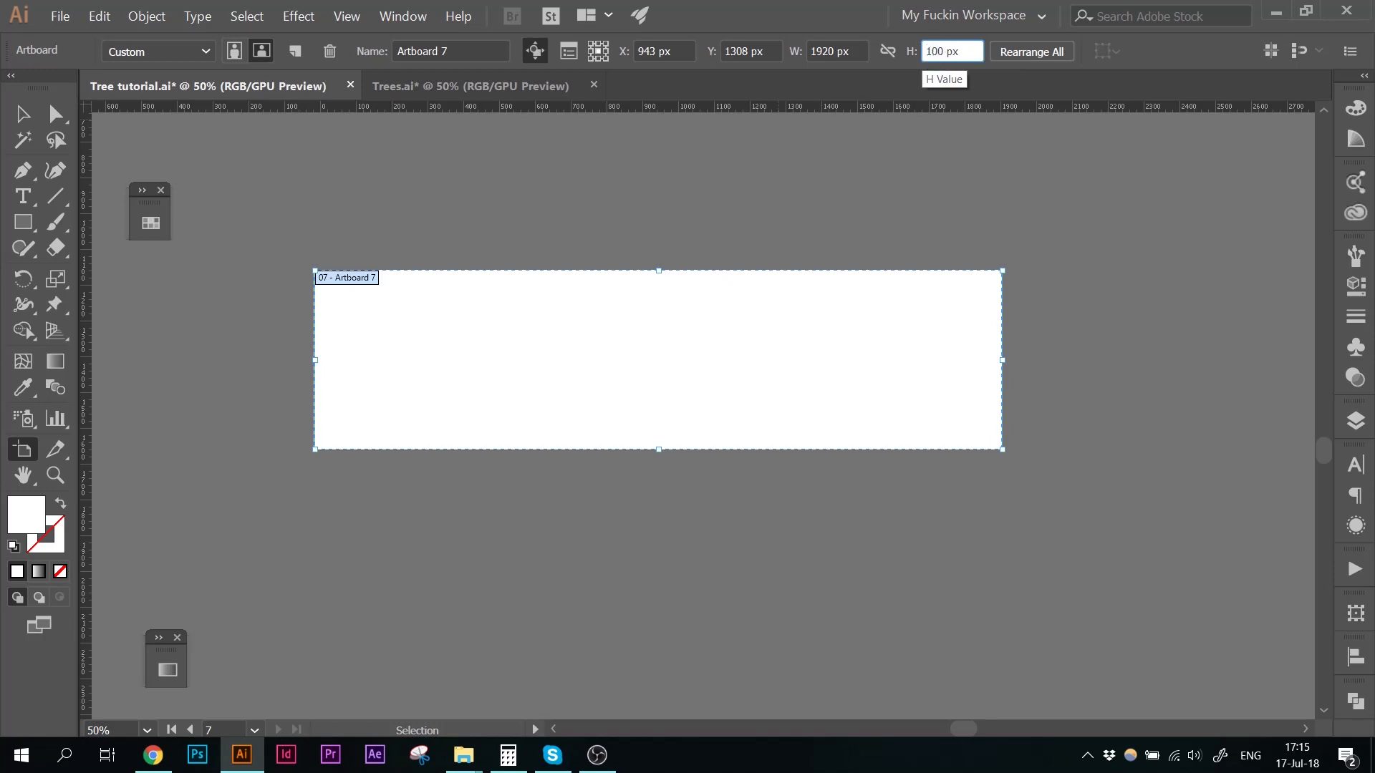
{"action": "key", "text": "Return"}
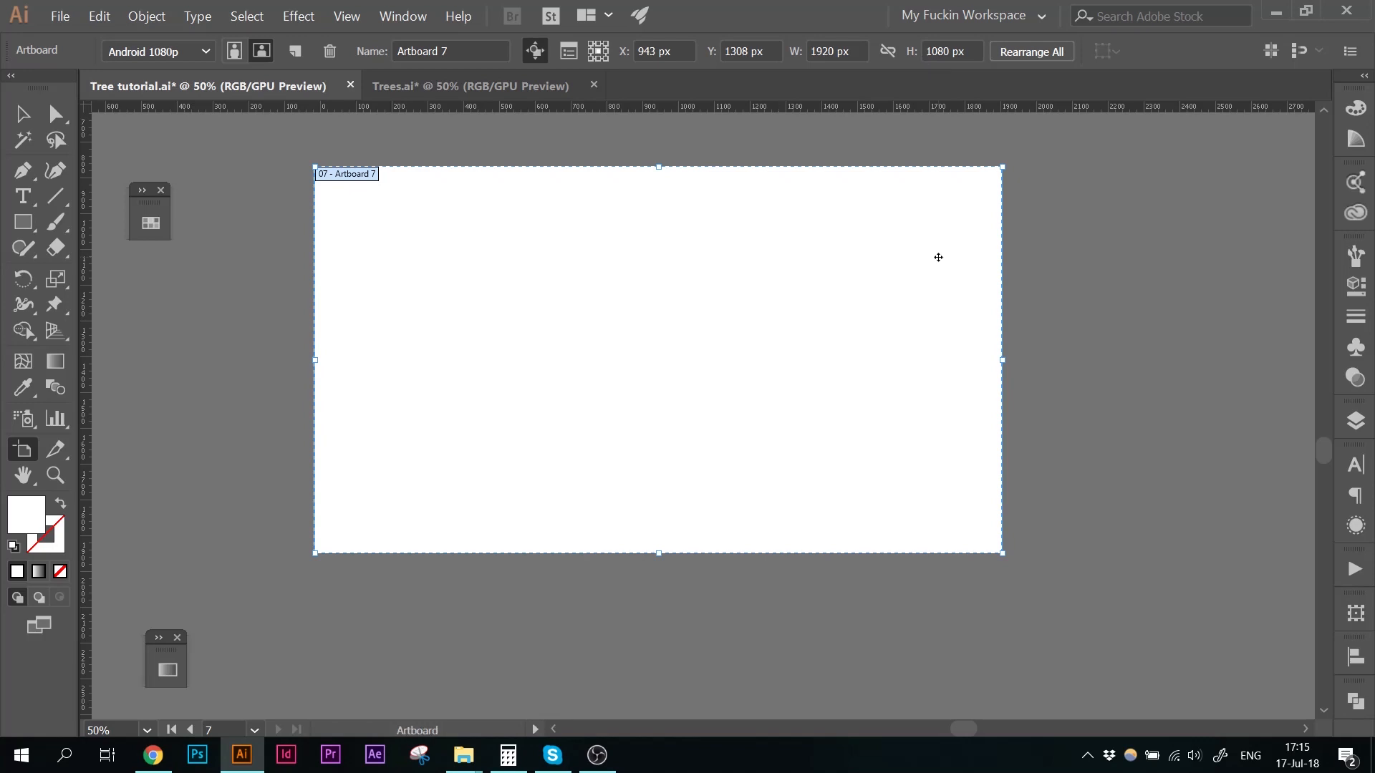
{"action": "scroll", "coordinate": [886, 280], "scroll_direction": "up", "scroll_amount": 1}
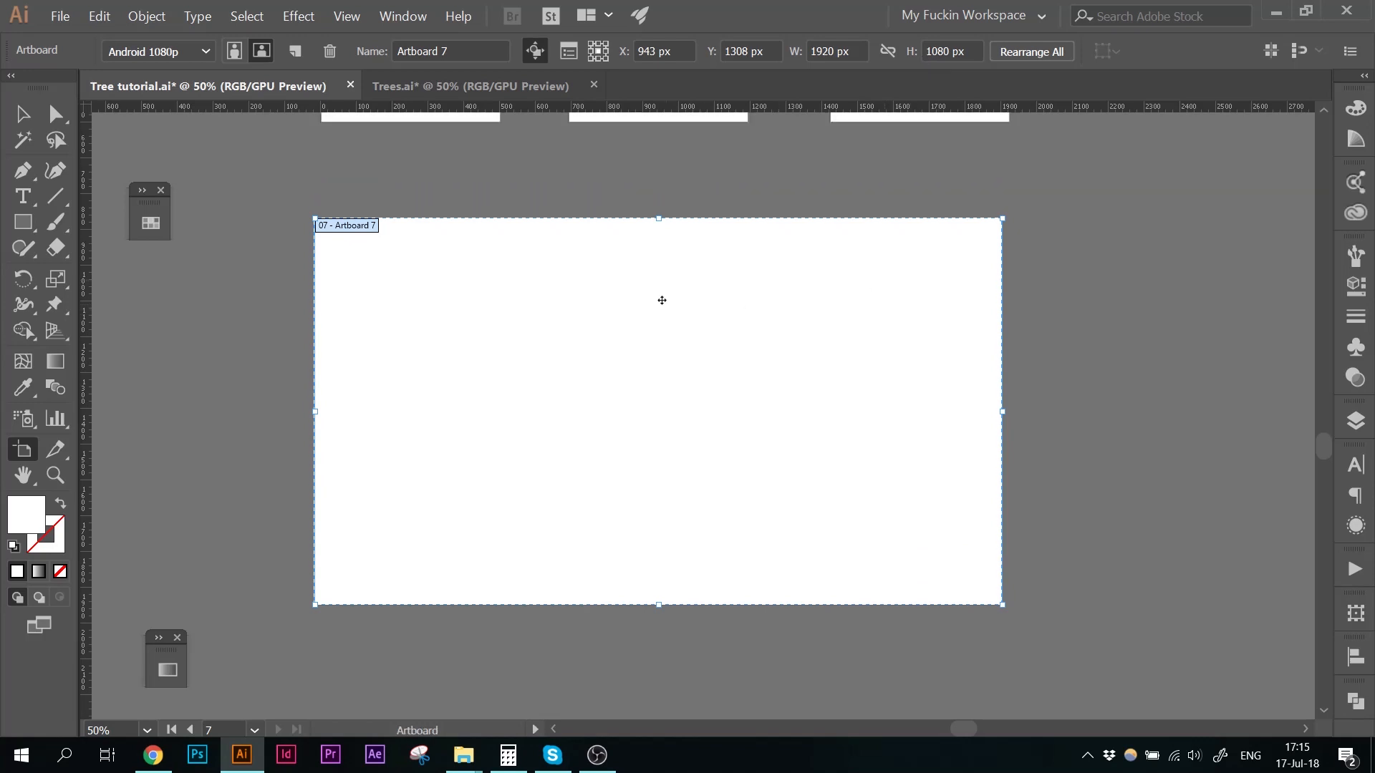
{"action": "left_click_drag", "start_coordinate": [662, 300], "coordinate": [661, 387]}
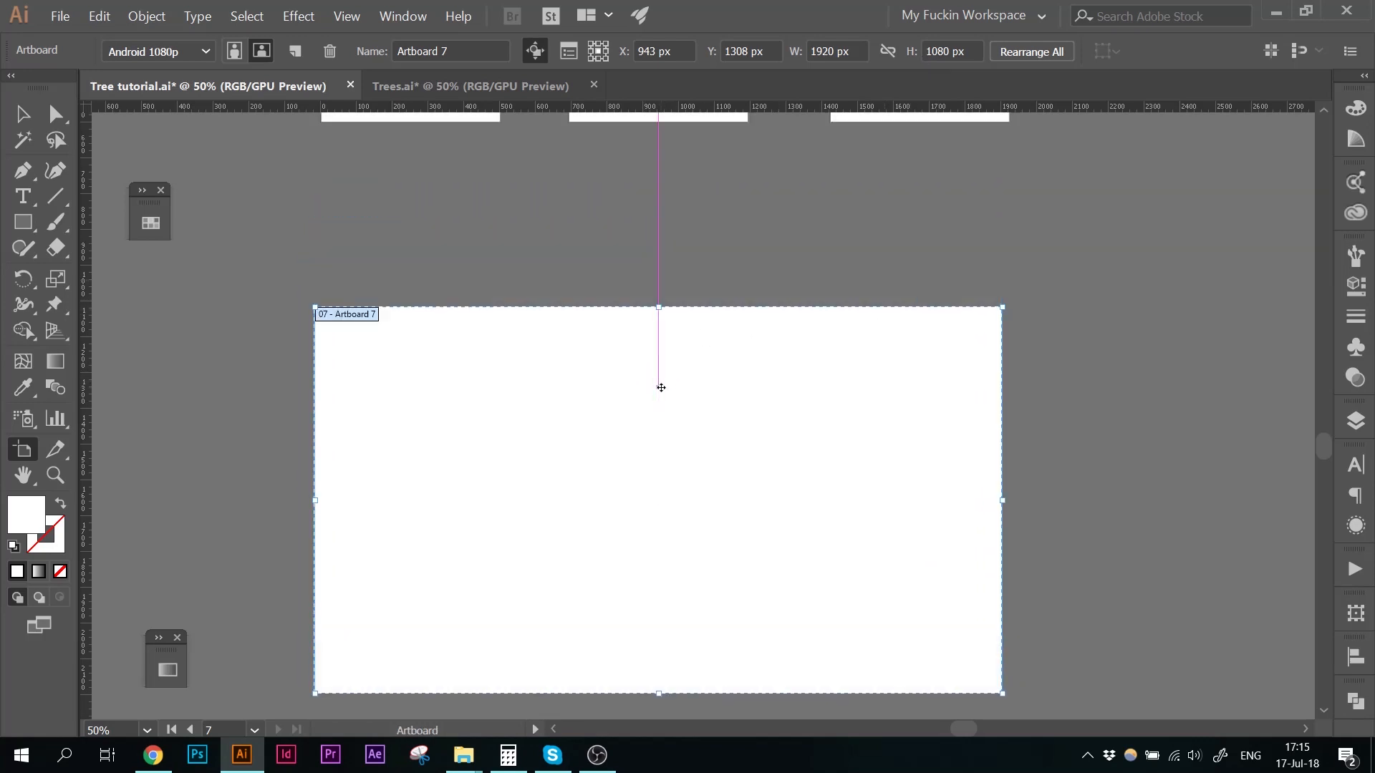
{"action": "scroll", "coordinate": [661, 387], "scroll_direction": "down", "scroll_amount": 4}
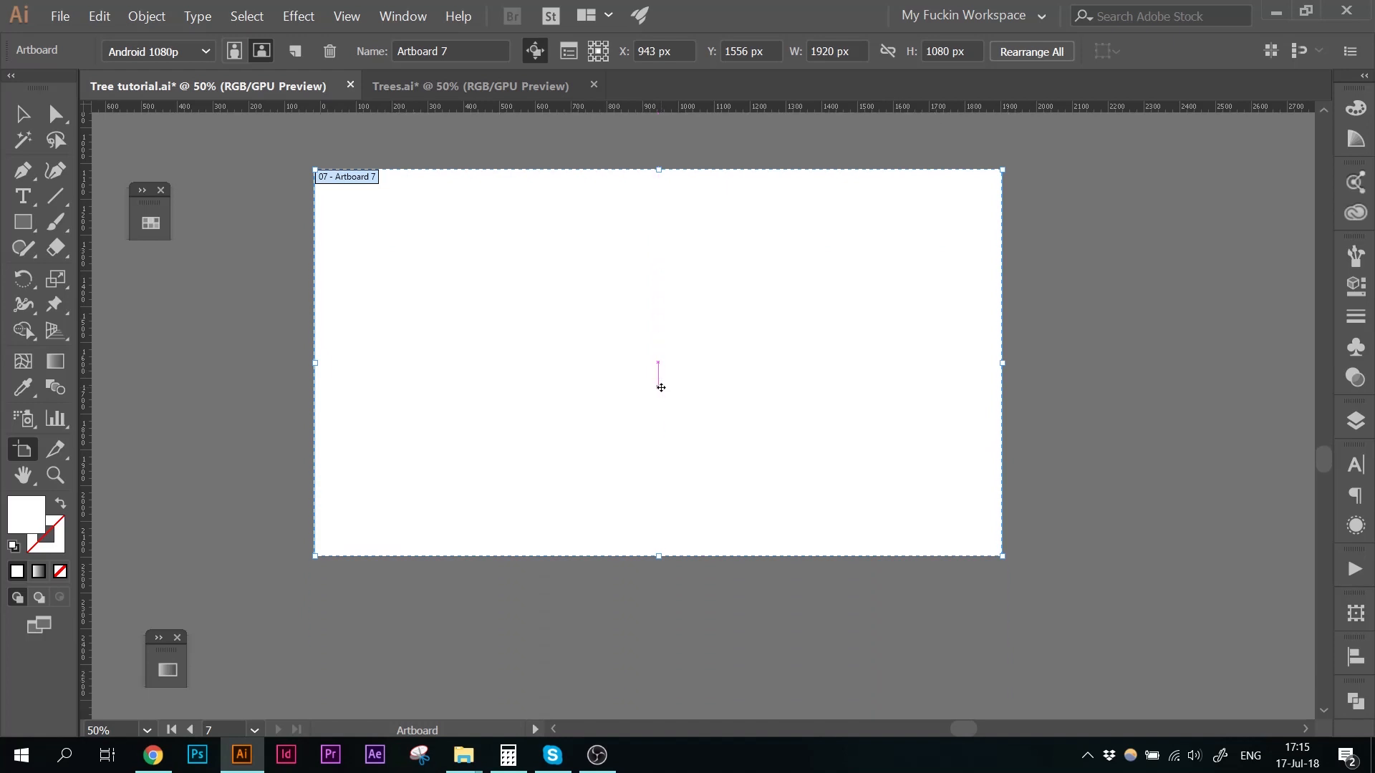
{"action": "key", "text": "v"}
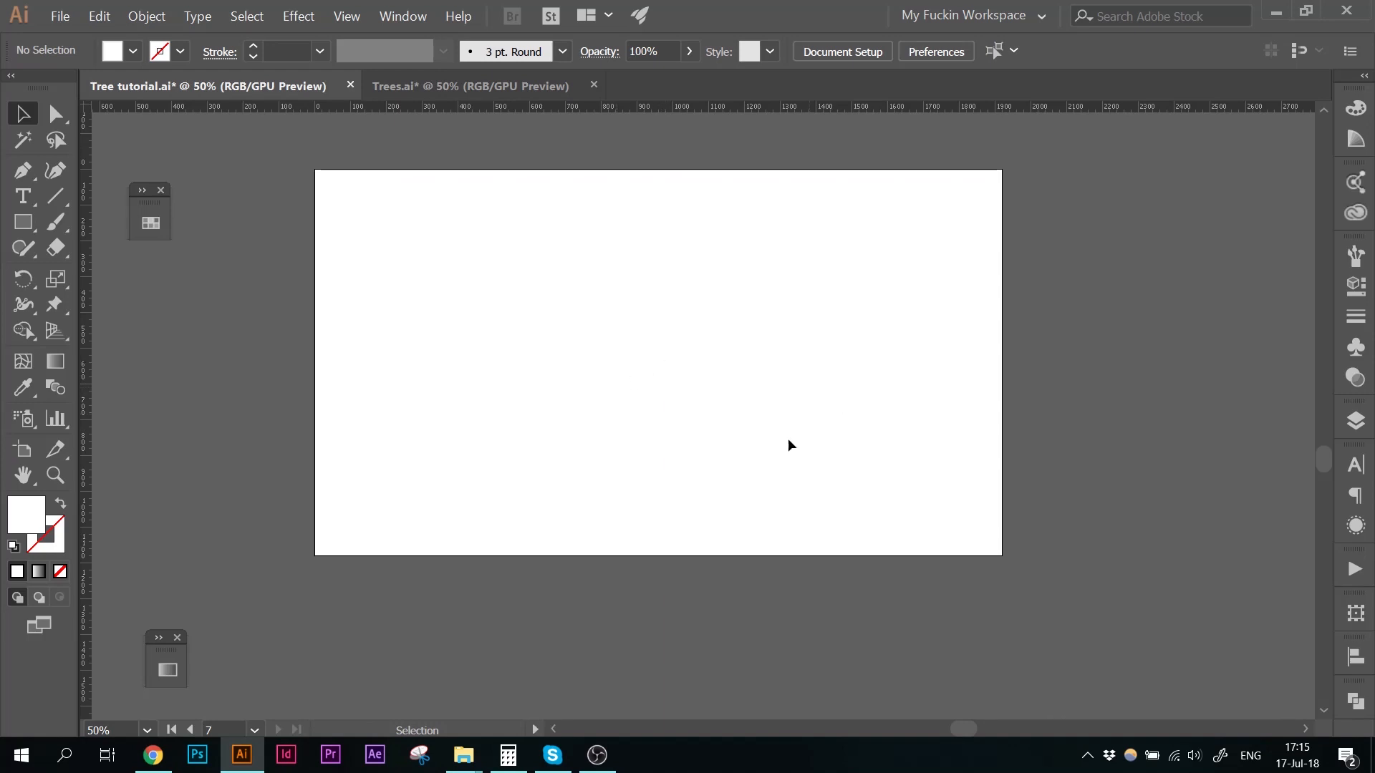
Step: Add a new layer above the existing ones and name it "sketch"
{"action": "left_click", "coordinate": [1346, 428]}
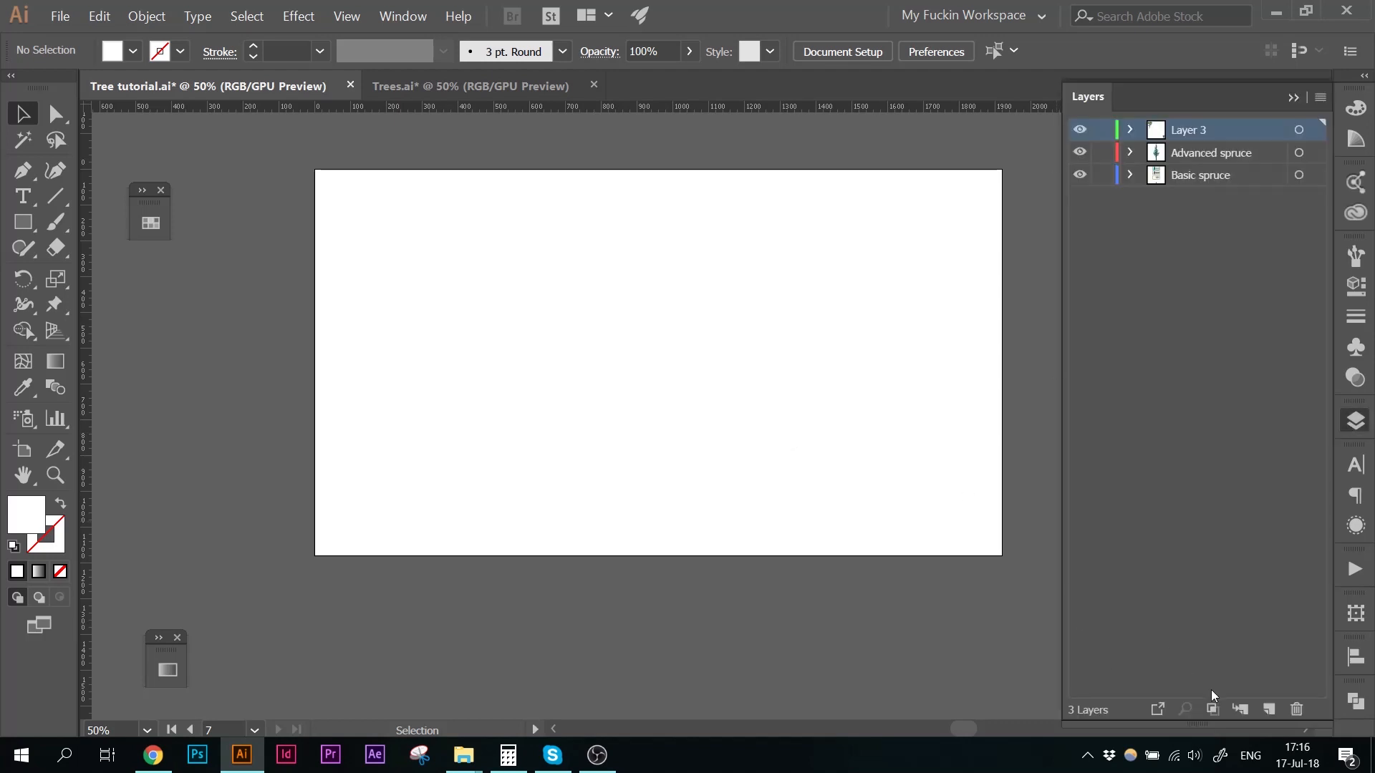
{"action": "left_click", "coordinate": [1267, 707]}
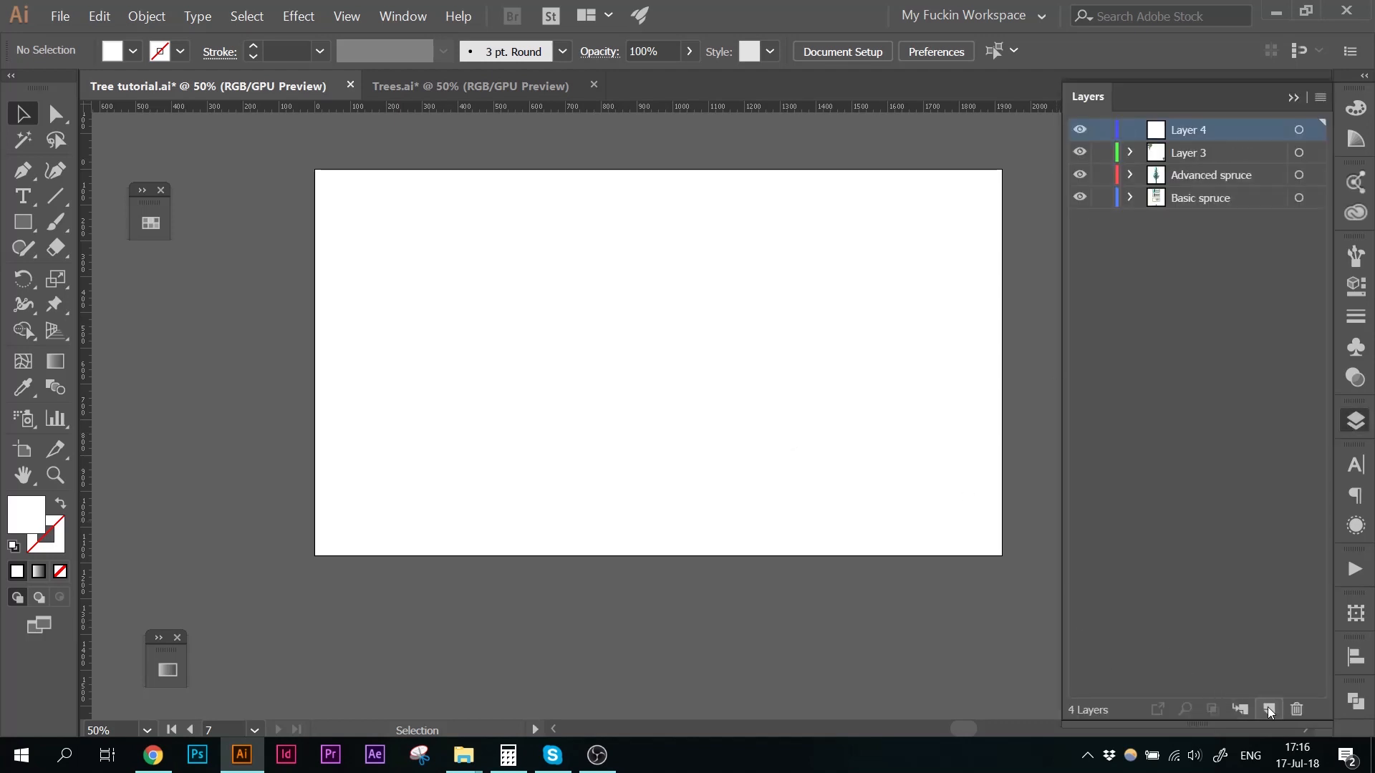
{"action": "double_click", "coordinate": [1196, 129]}
{"action": "type", "text": "sketch"}
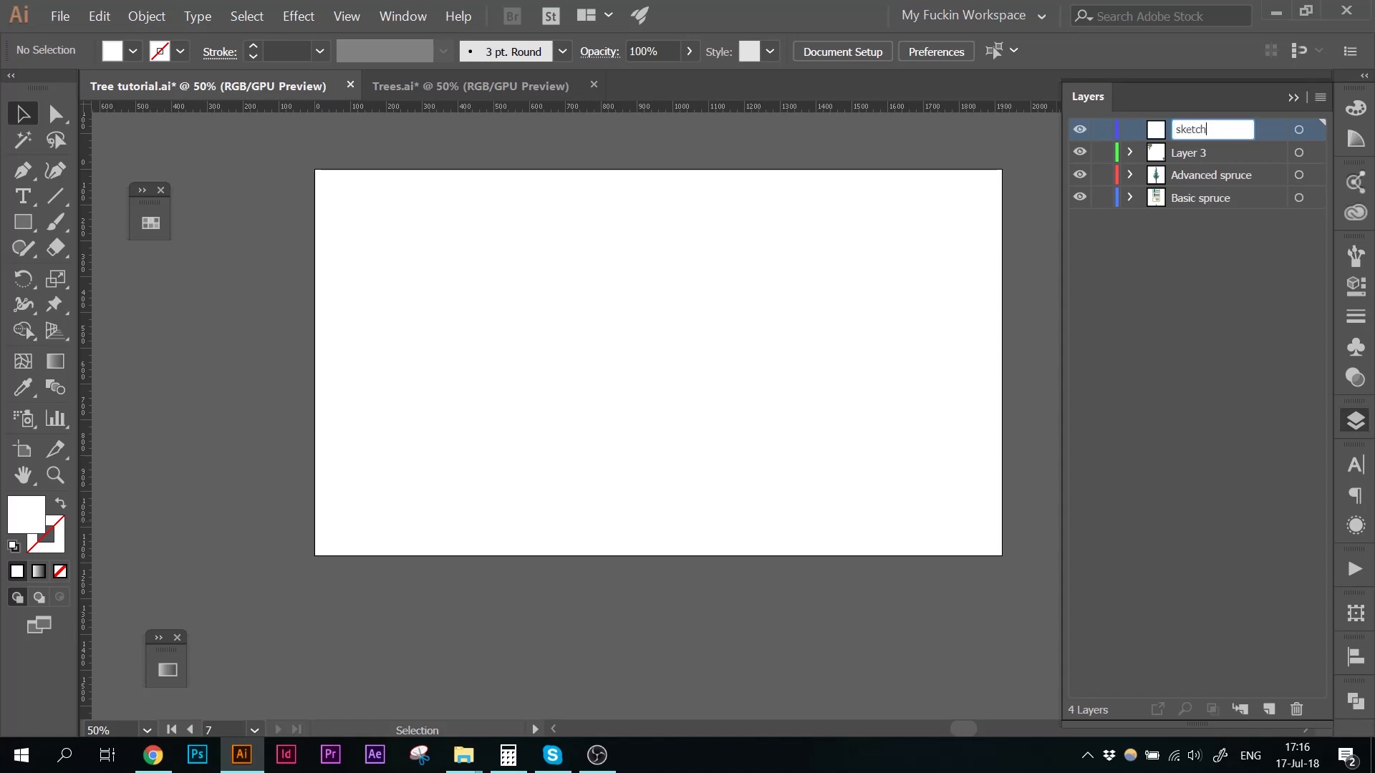
{"action": "left_click", "coordinate": [1203, 312]}
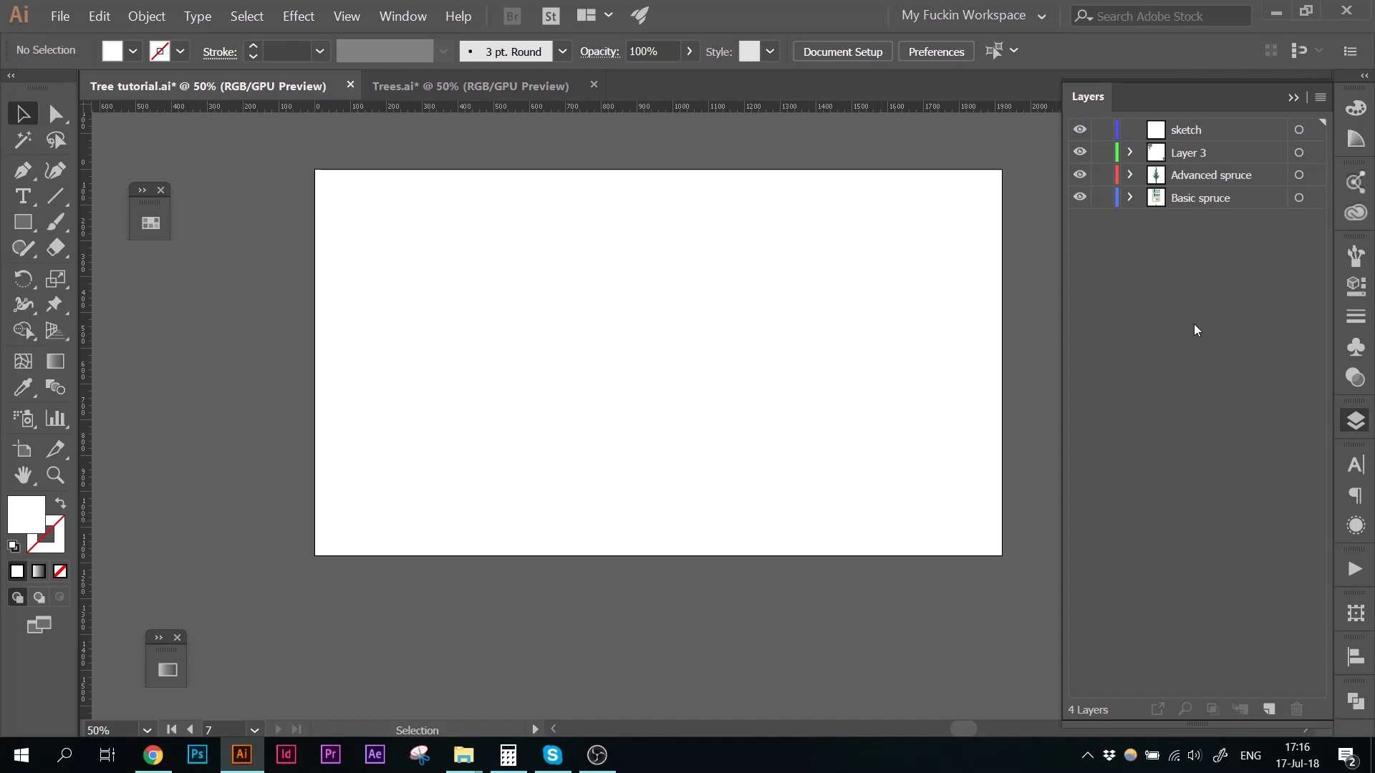
Step: Switch to the Camera Uploads folder in File Explorer and place the photo 2018-07-17 17.10.54.jpg into the Tree tutorial document
{"action": "mouse_move", "coordinate": [466, 765]}
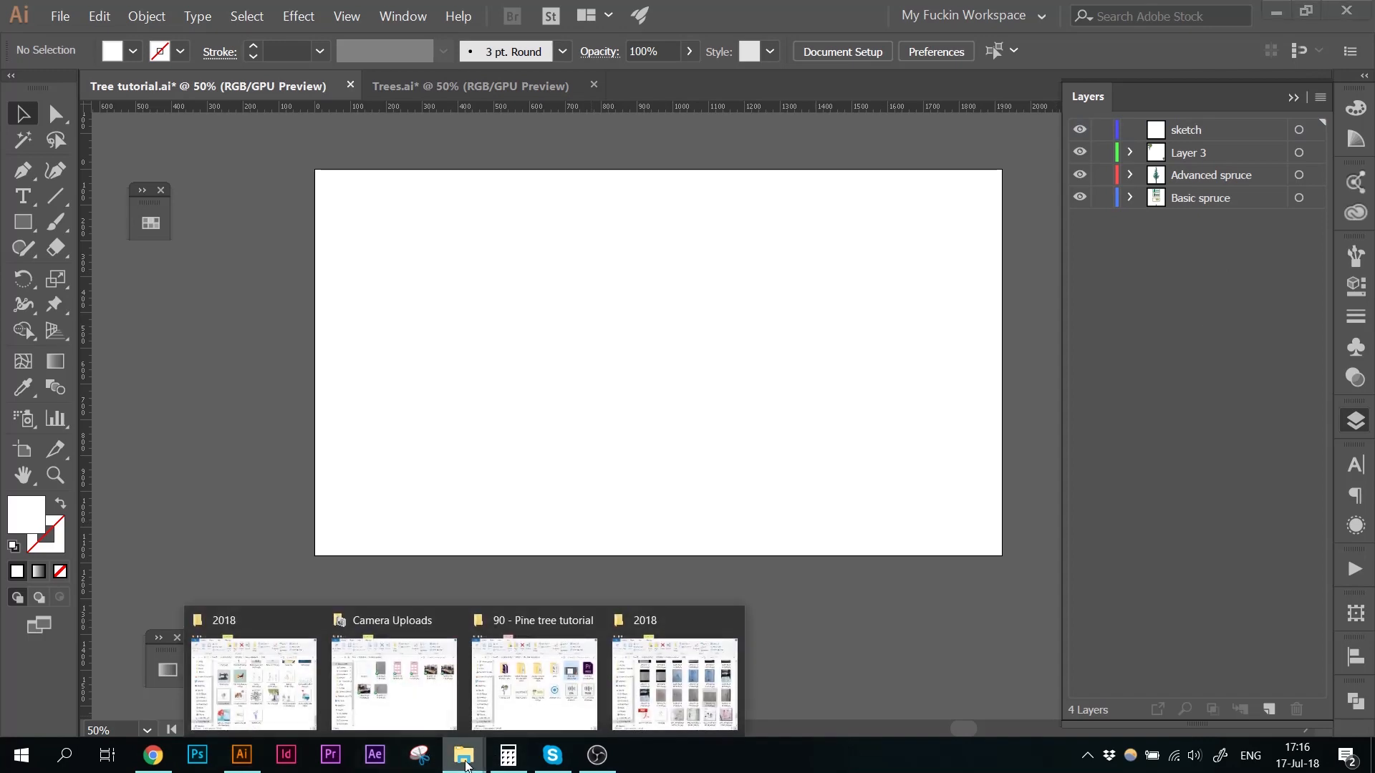
{"action": "left_click", "coordinate": [388, 698]}
{"action": "left_click_drag", "start_coordinate": [592, 76], "coordinate": [1079, 56]}
{"action": "left_click_drag", "start_coordinate": [1018, 367], "coordinate": [533, 336]}
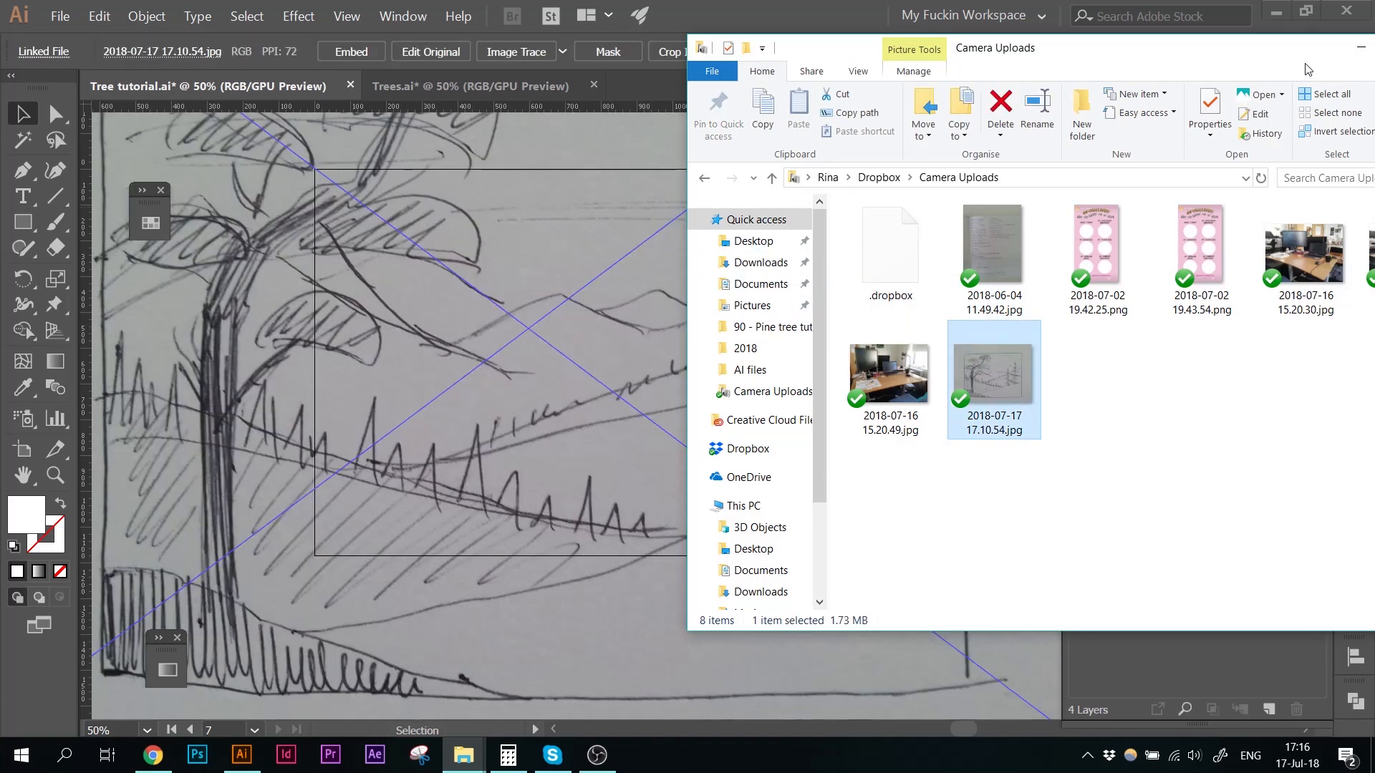
{"action": "left_click", "coordinate": [1360, 47]}
Step: Scale down and reposition the placed sketch photo so its drawn frame matches the artboard's height and lines up with its left edge
{"action": "key", "text": "ctrl+minus"}
{"action": "key", "text": "ctrl+minus"}
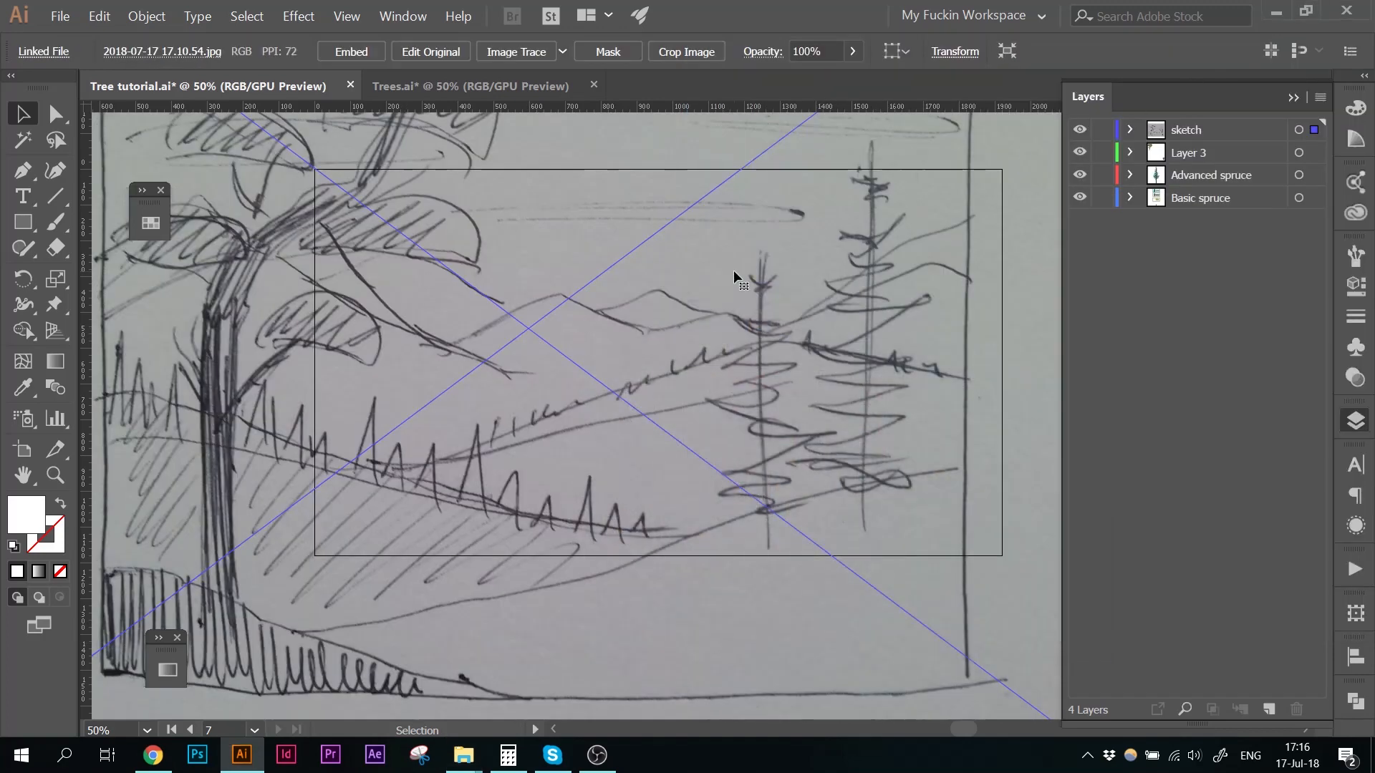
{"action": "left_click_drag", "start_coordinate": [401, 186], "coordinate": [629, 358]}
{"action": "left_click_drag", "start_coordinate": [776, 486], "coordinate": [714, 441]}
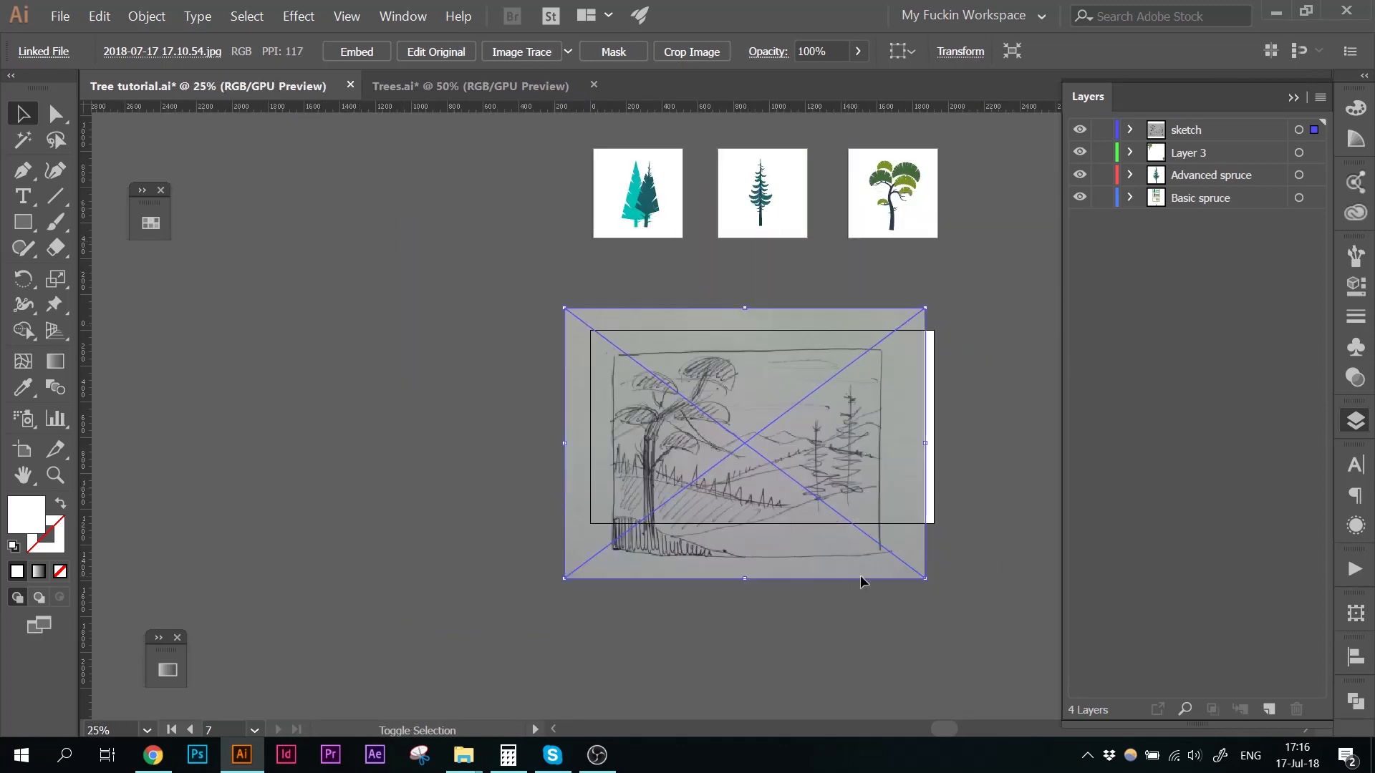
{"action": "left_click_drag", "start_coordinate": [930, 583], "coordinate": [871, 538]}
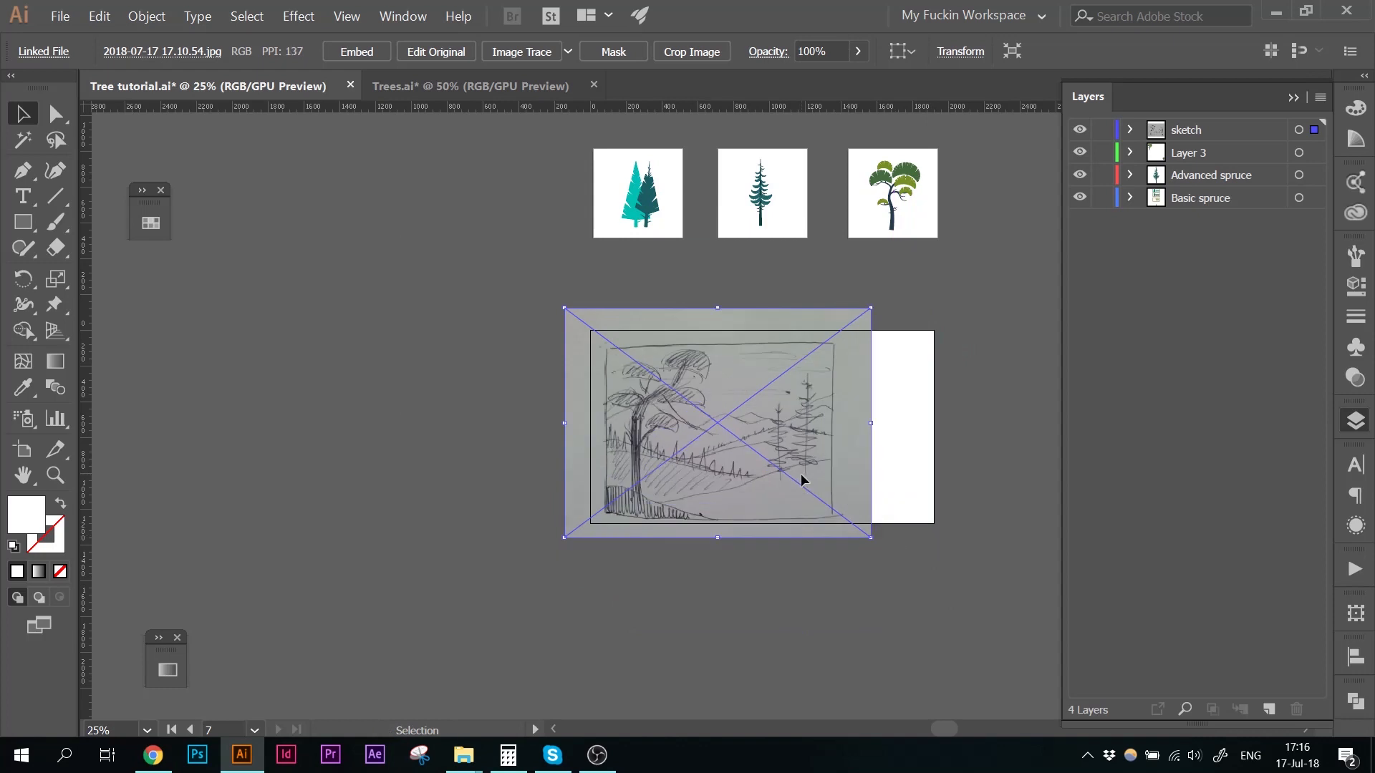
{"action": "left_click_drag", "start_coordinate": [804, 481], "coordinate": [786, 454]}
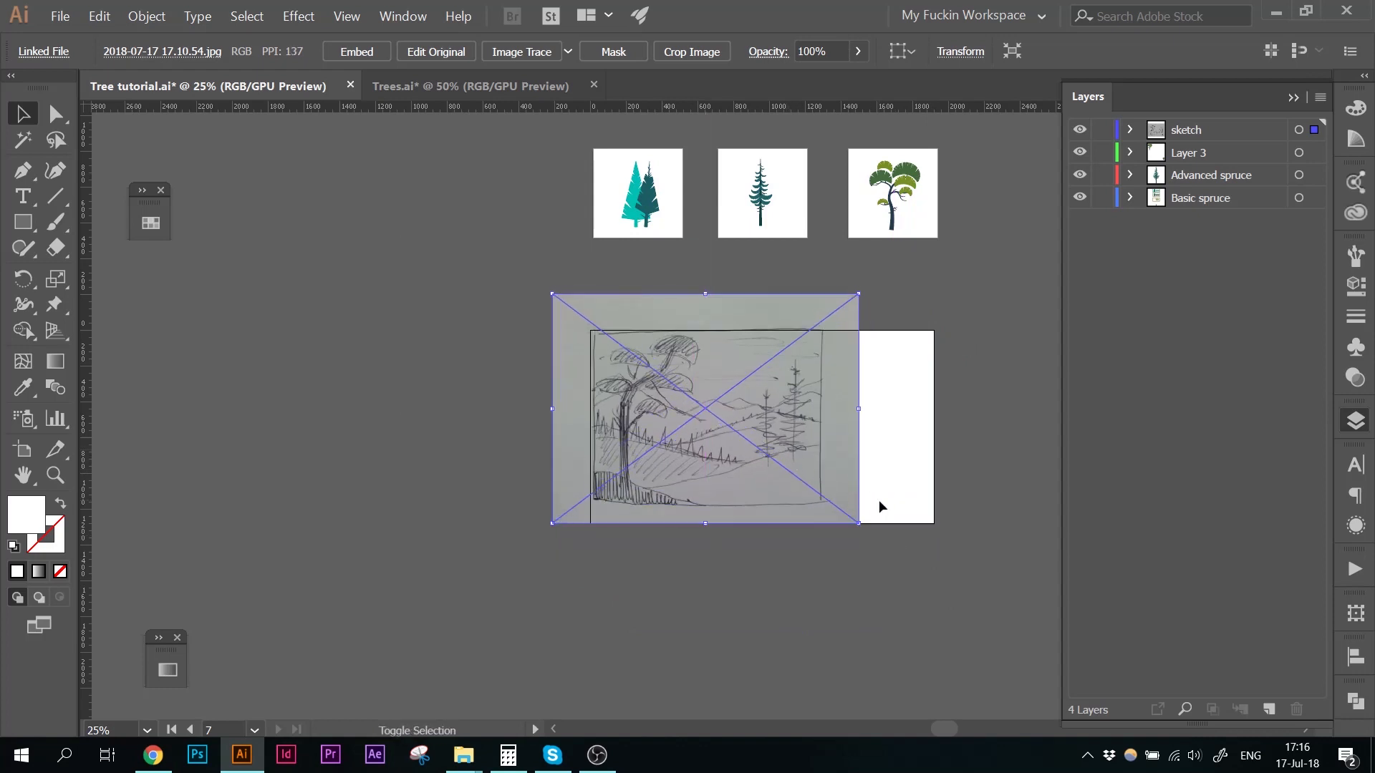
{"action": "left_click_drag", "start_coordinate": [858, 524], "coordinate": [889, 558]}
{"action": "left_click_drag", "start_coordinate": [813, 436], "coordinate": [804, 438]}
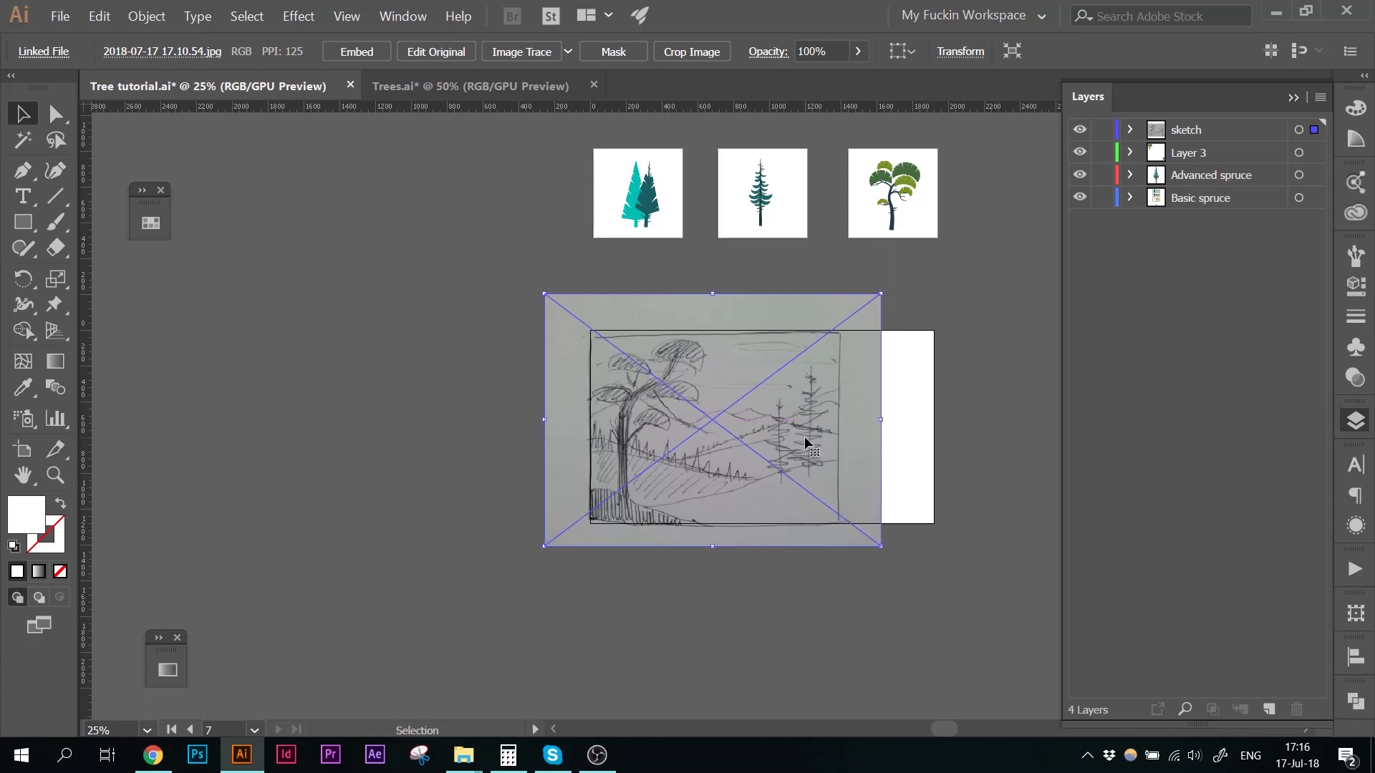
{"action": "left_click", "coordinate": [939, 387]}
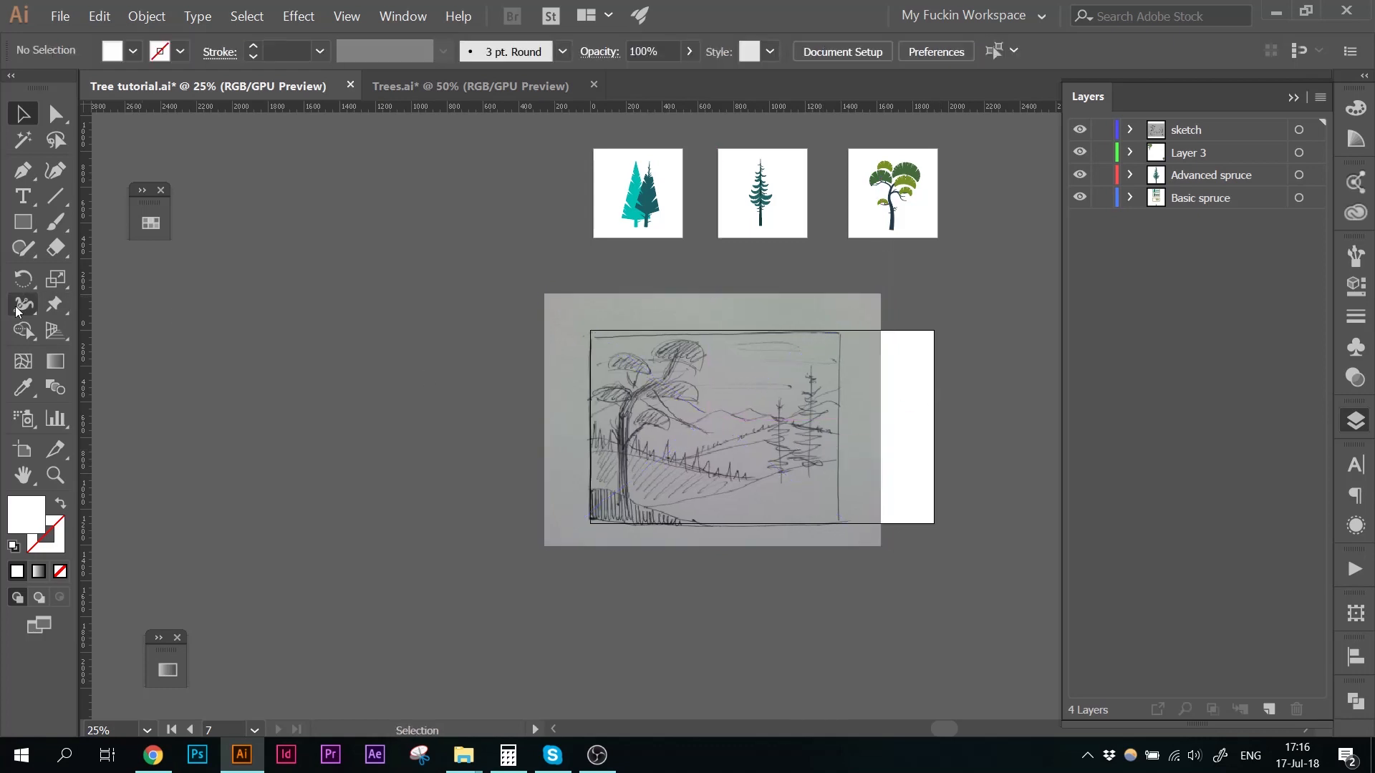
Step: Narrow Artboard 7 to about 1396 px wide and lower its top edge slightly to fit the sketch's drawn frame
{"action": "left_click", "coordinate": [32, 447]}
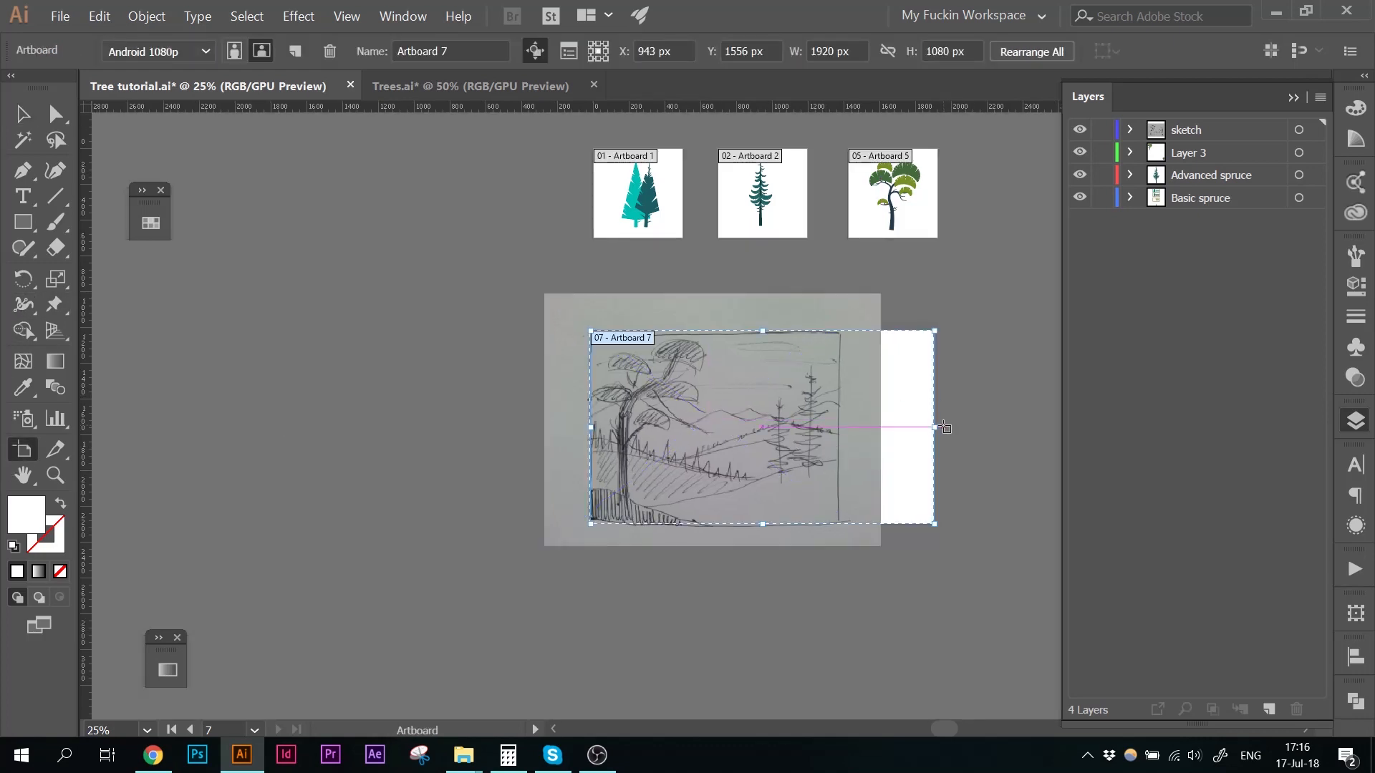
{"action": "left_click_drag", "start_coordinate": [929, 429], "coordinate": [841, 429]}
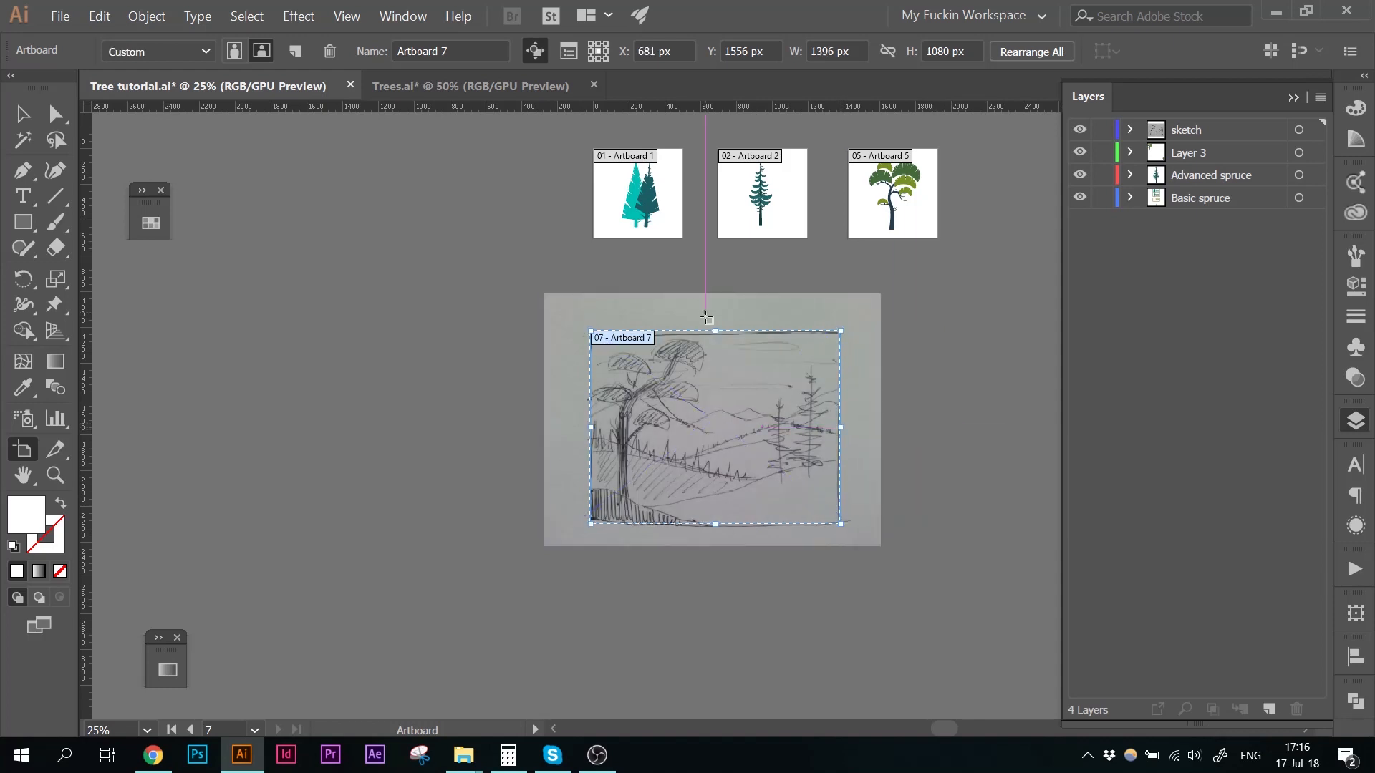
{"action": "left_click_drag", "start_coordinate": [717, 331], "coordinate": [718, 337]}
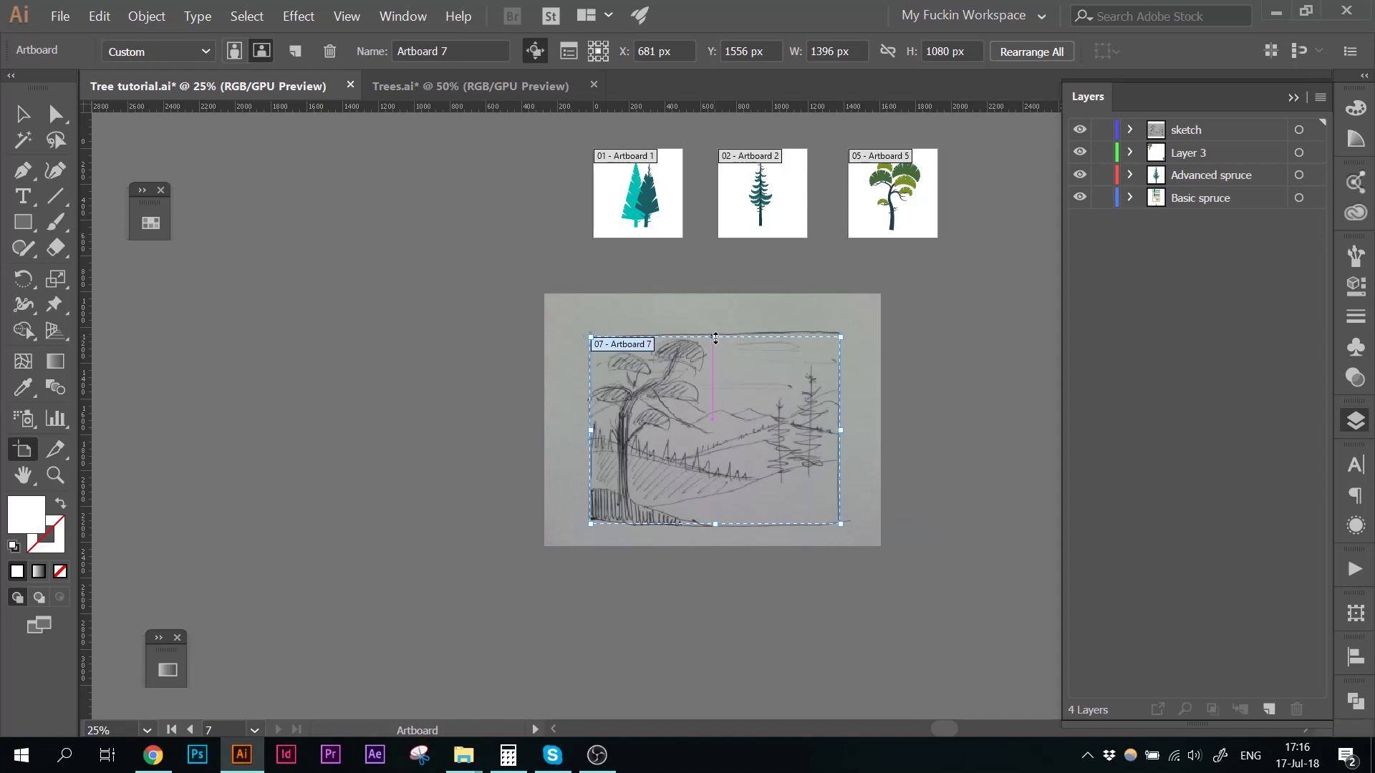
{"action": "left_click", "coordinate": [20, 116]}
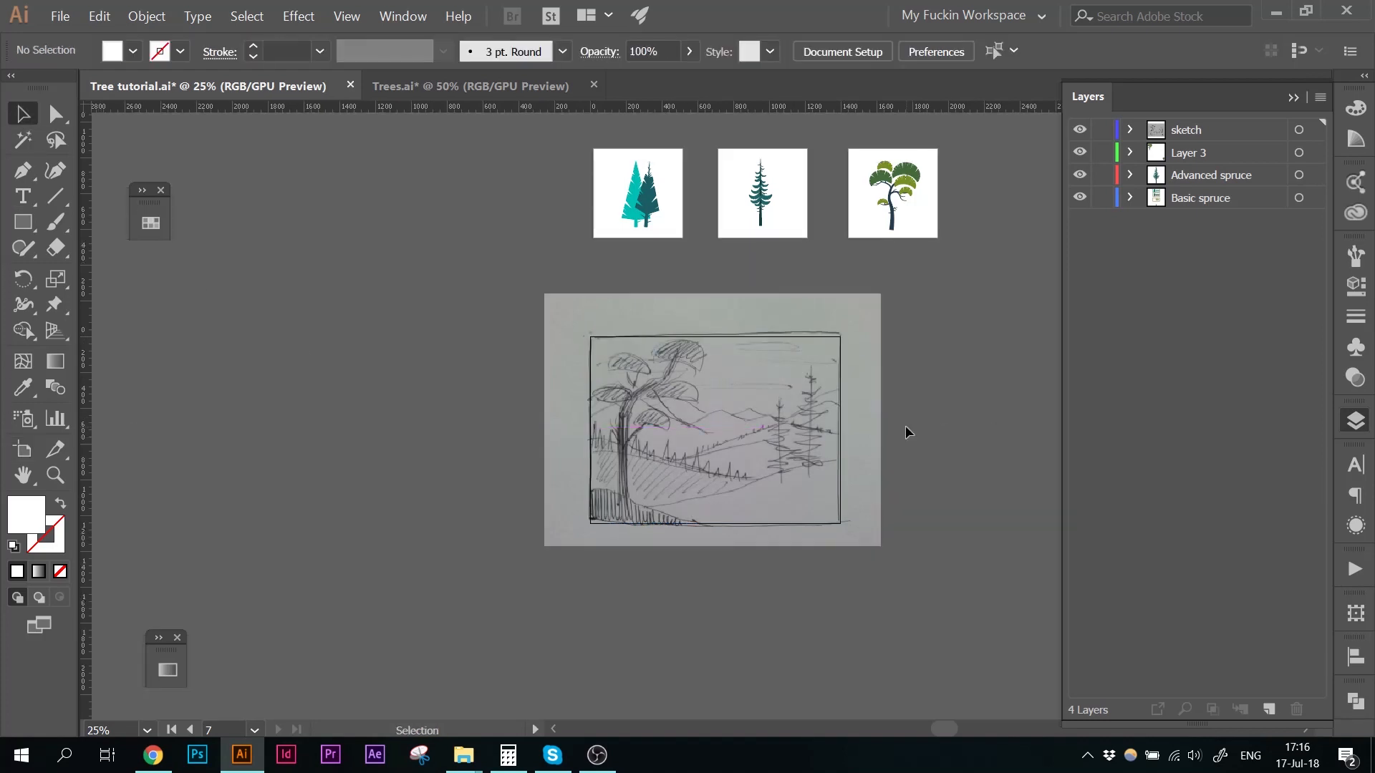
Step: Lock the sketch layer and add a new layer above it for drawing
{"action": "key", "text": "ctrl+equal"}
{"action": "key", "text": "ctrl+equal"}
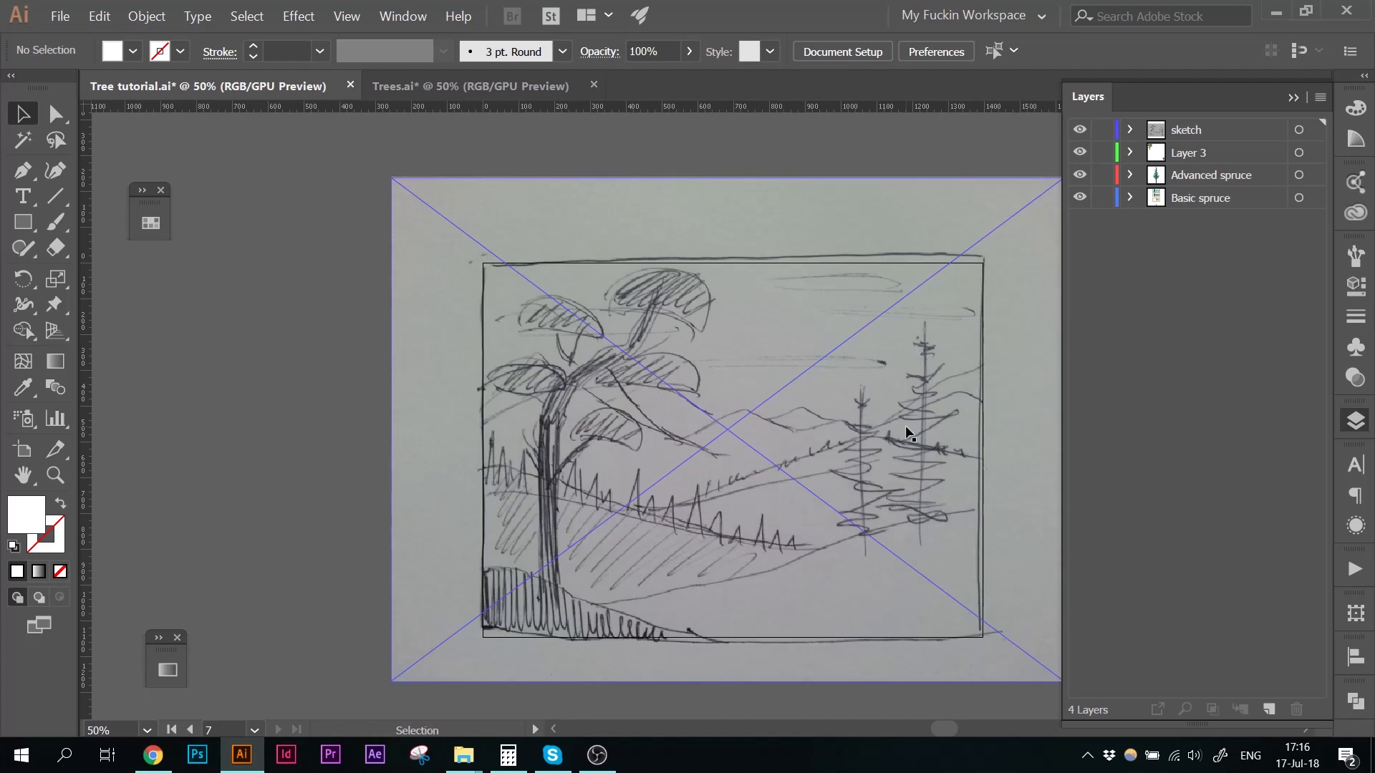
{"action": "left_click_drag", "start_coordinate": [906, 429], "coordinate": [770, 373]}
{"action": "left_click", "coordinate": [741, 368]}
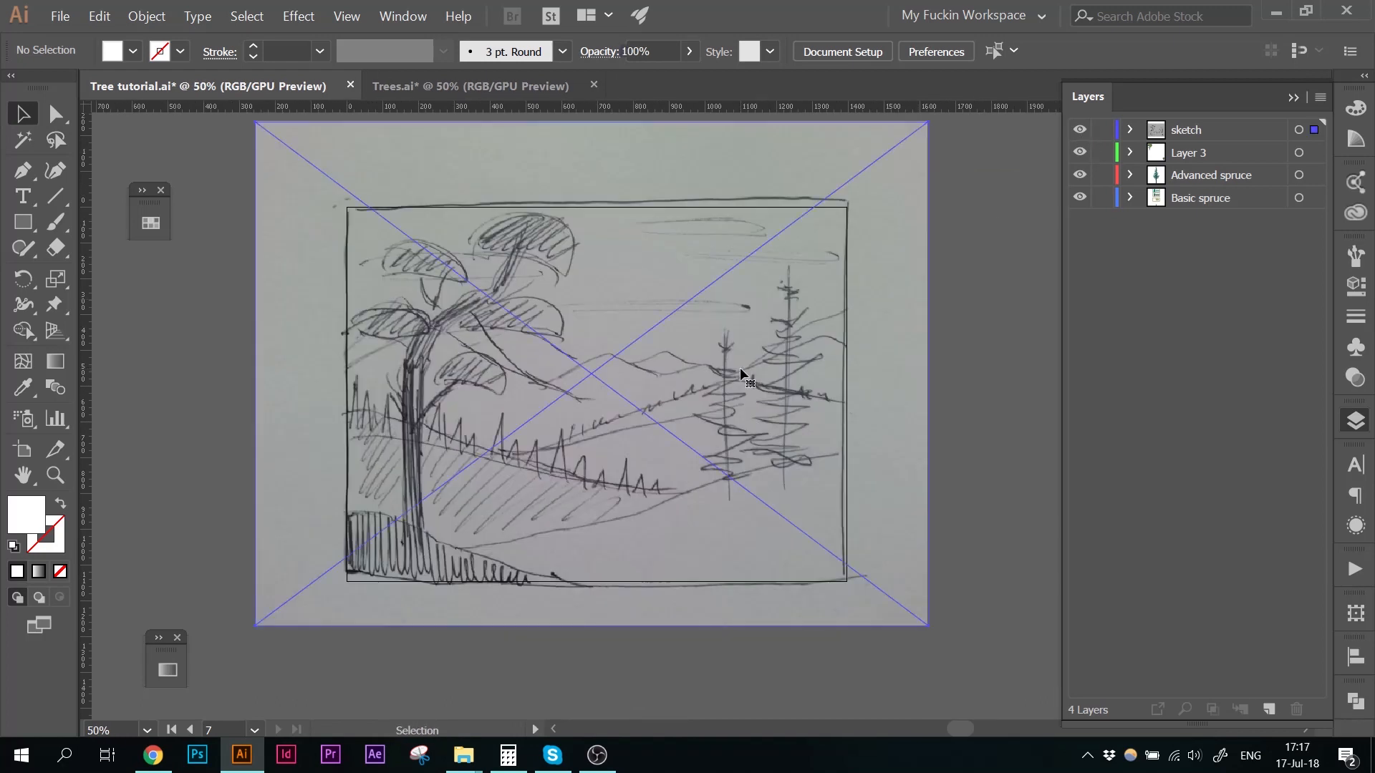
{"action": "left_click", "coordinate": [1103, 130]}
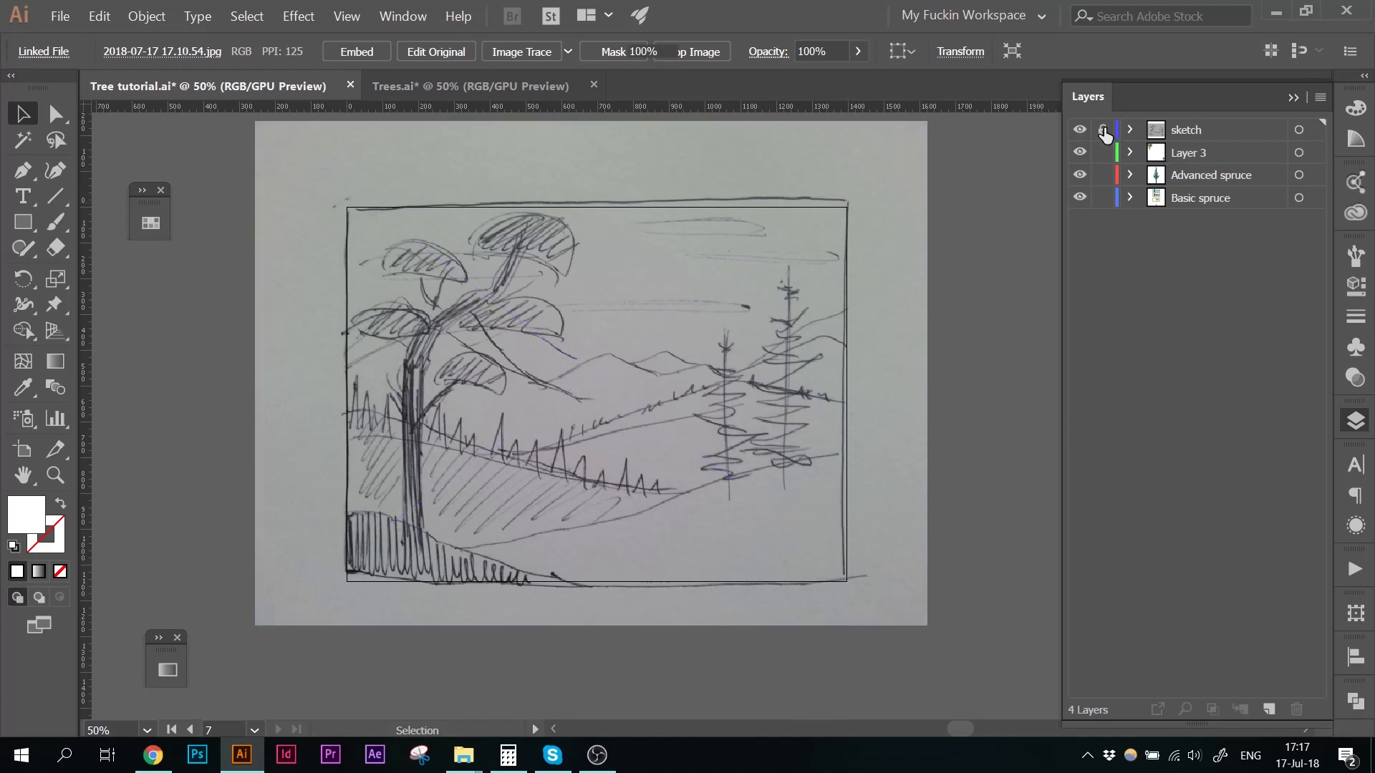
{"action": "left_click", "coordinate": [1273, 708]}
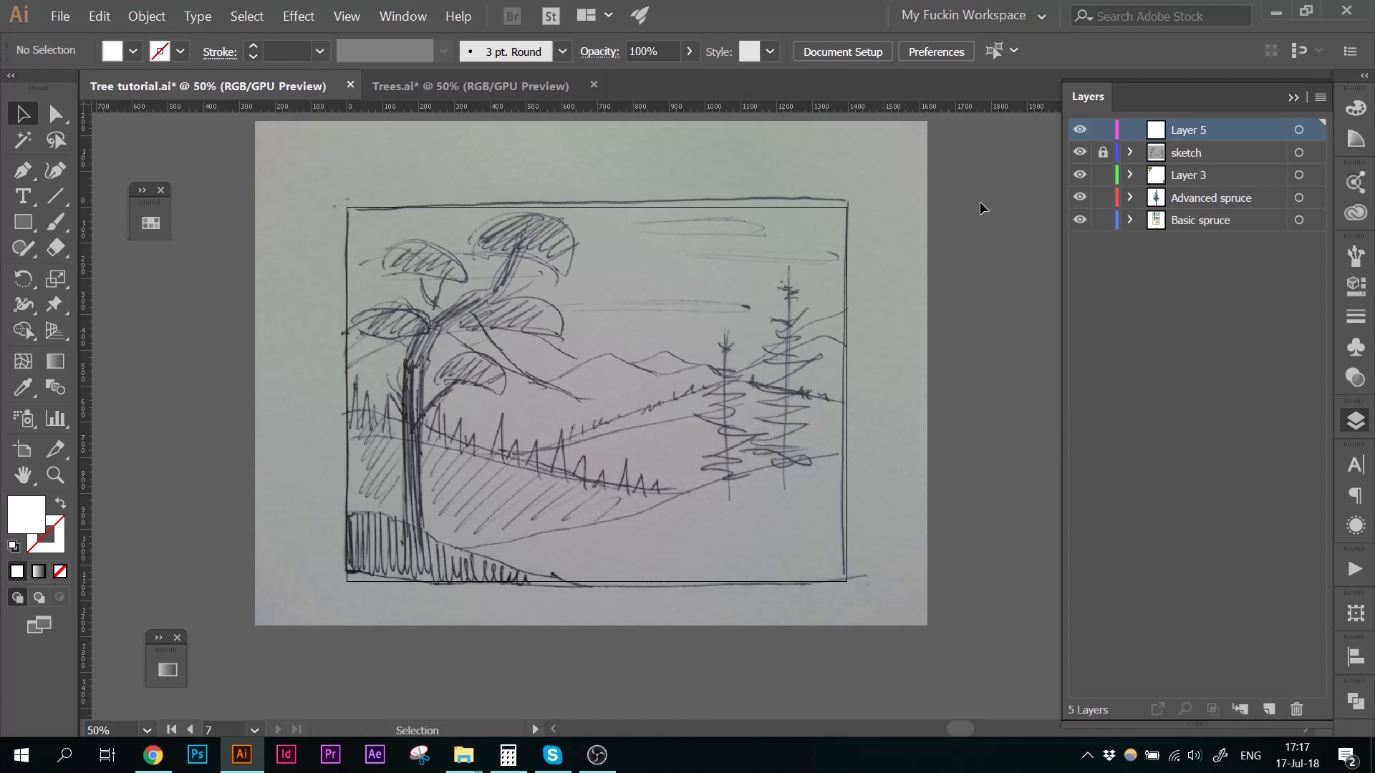
{"action": "left_click", "coordinate": [1293, 98]}
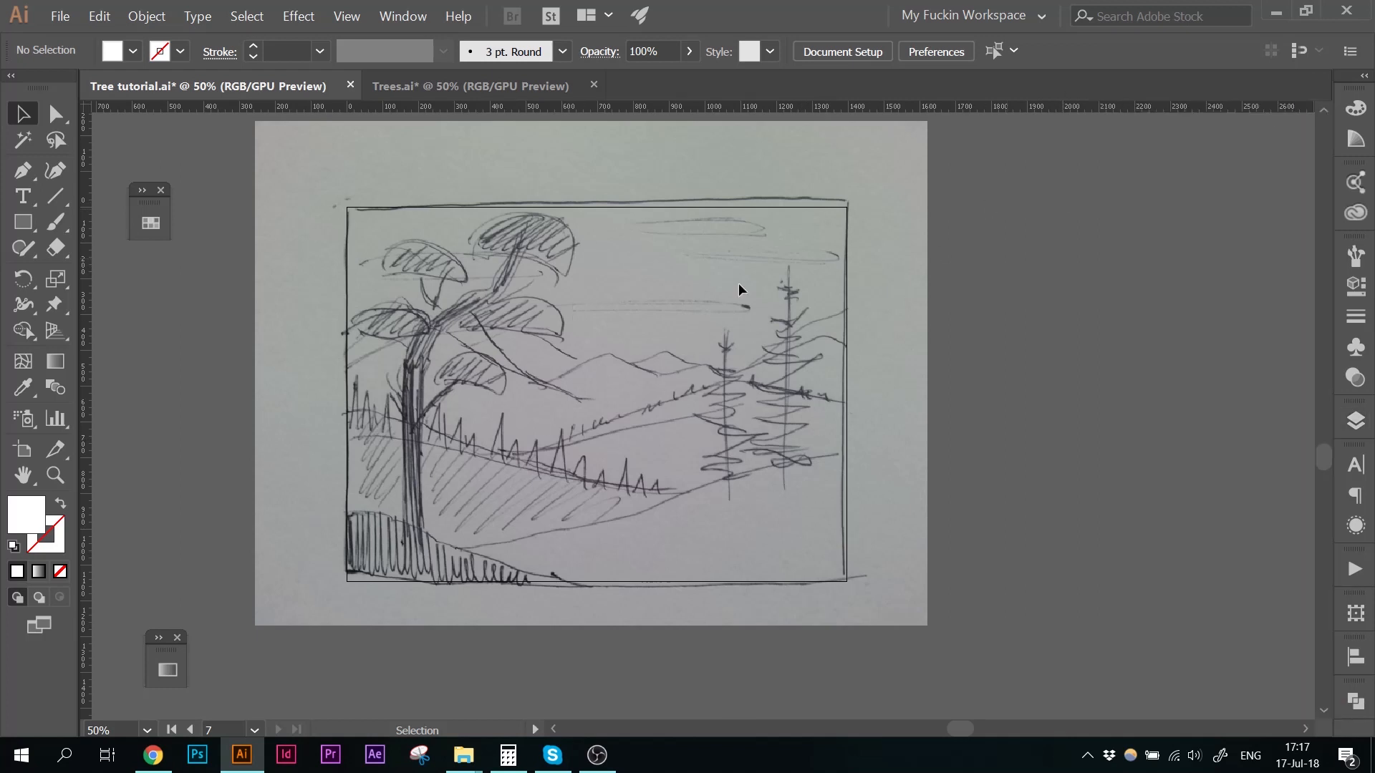
Step: Set the drawing colours to no fill and a black stroke
{"action": "left_click", "coordinate": [60, 505]}
{"action": "left_click", "coordinate": [56, 537]}
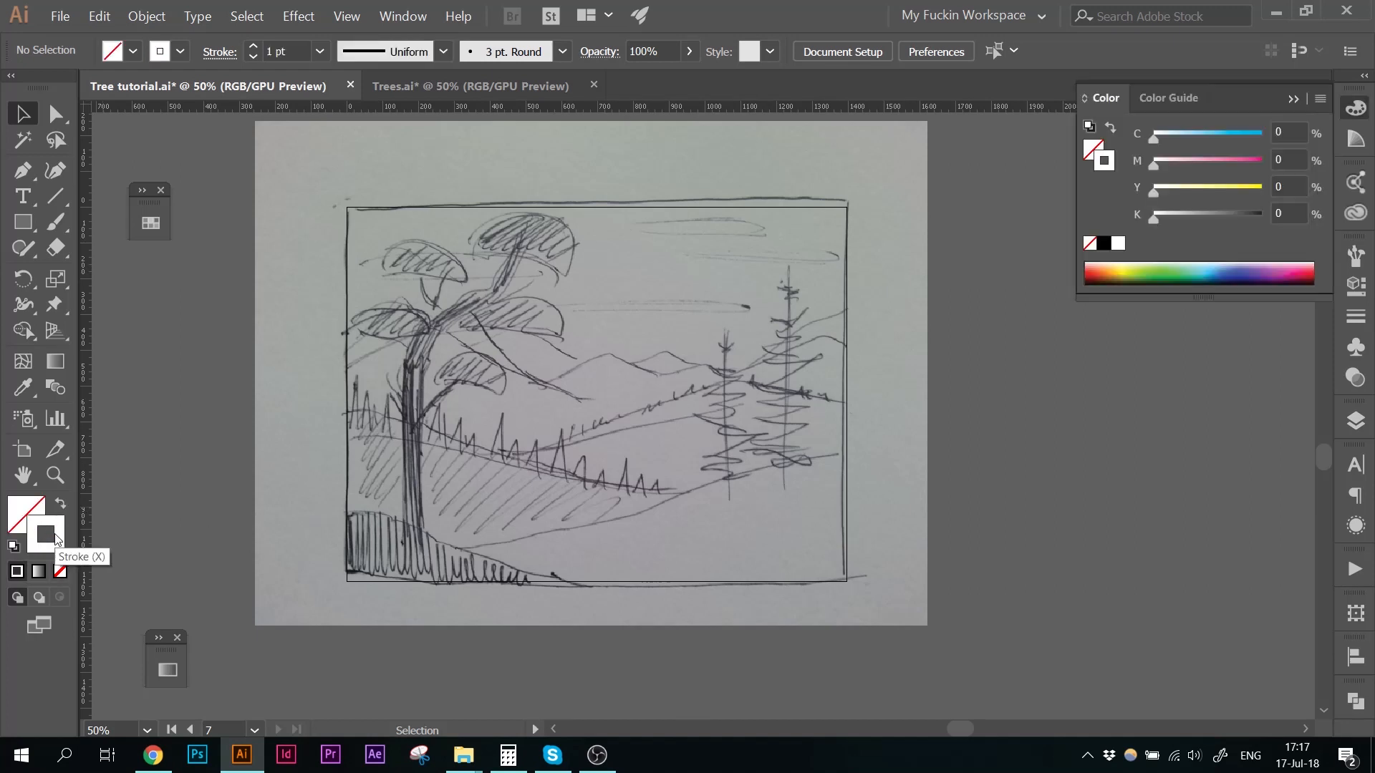
{"action": "left_click", "coordinate": [1103, 243]}
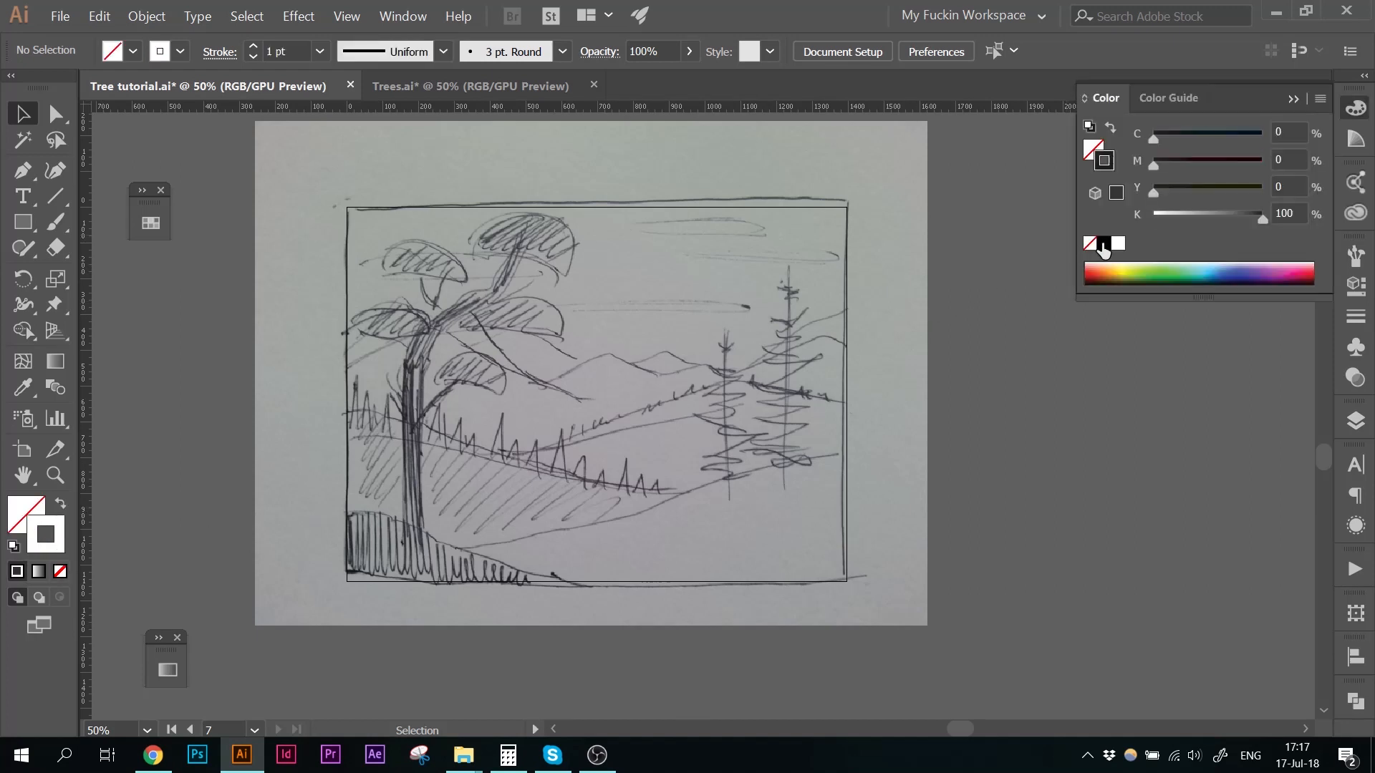
{"action": "left_click", "coordinate": [1294, 98]}
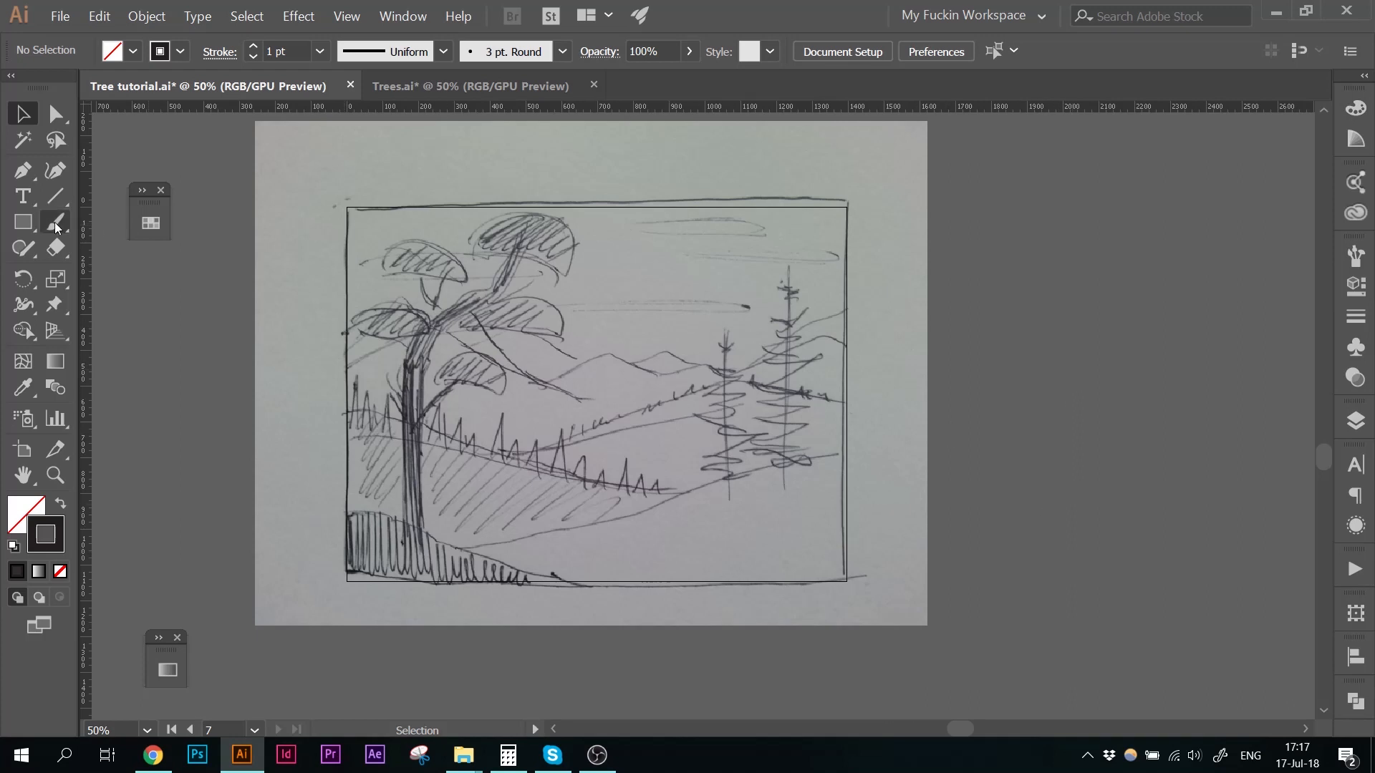
Step: Trace the first jagged mountain ridge with the Pen tool, from just outside the artboard's left edge to a peak beyond its right edge
{"action": "left_click", "coordinate": [28, 169]}
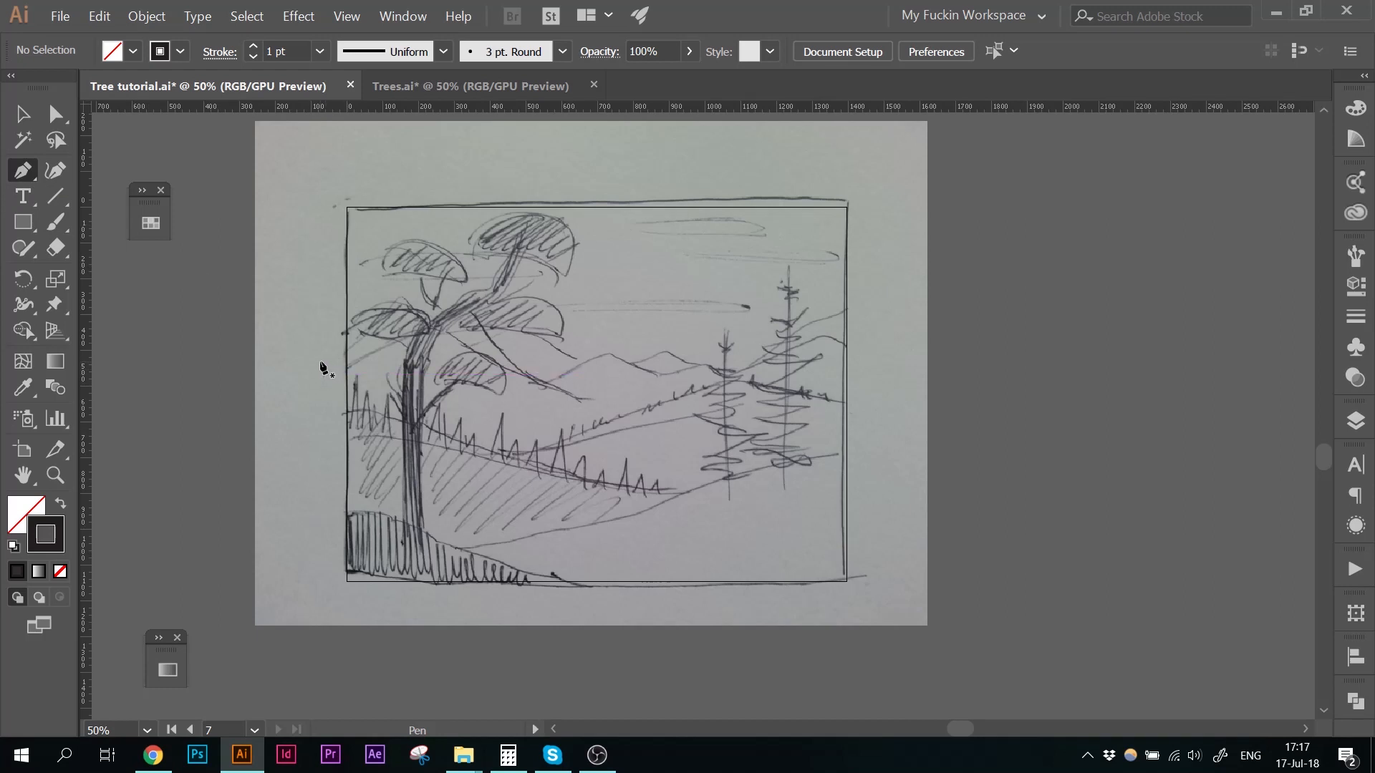
{"action": "key", "text": "ctrl+equal"}
{"action": "left_click_drag", "start_coordinate": [320, 367], "coordinate": [399, 342]}
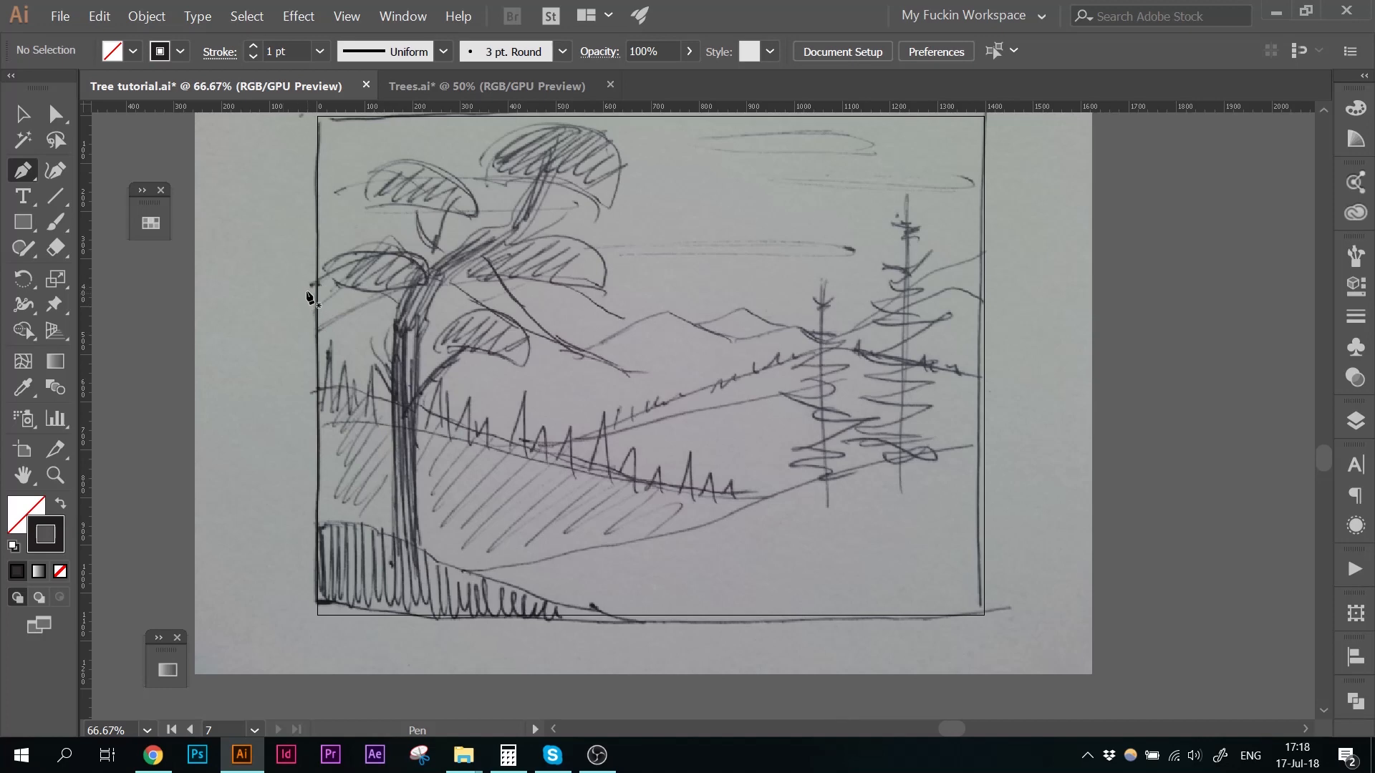
{"action": "left_click_drag", "start_coordinate": [309, 288], "coordinate": [387, 228]}
{"action": "left_click", "coordinate": [426, 271]}
{"action": "left_click", "coordinate": [464, 250]}
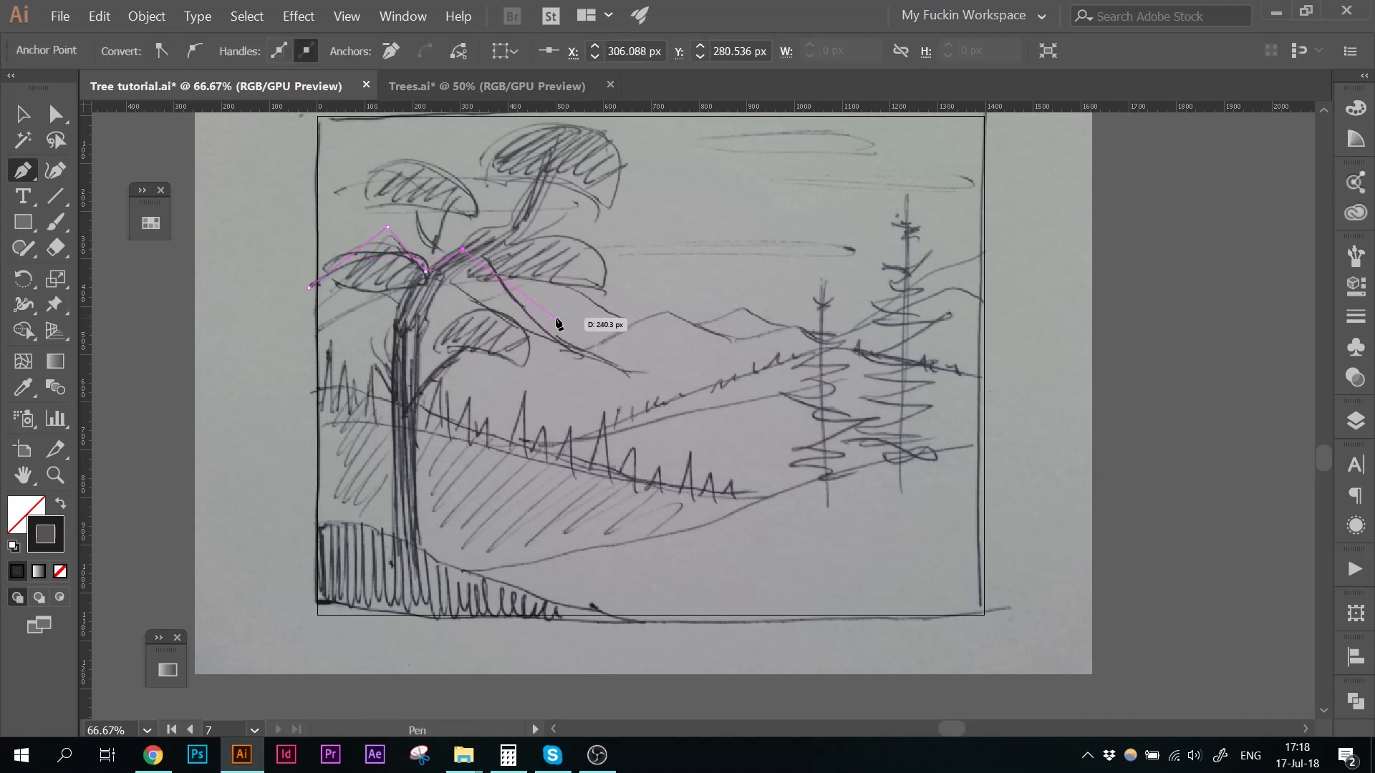
{"action": "left_click", "coordinate": [588, 348]}
{"action": "left_click", "coordinate": [663, 306]}
{"action": "left_click", "coordinate": [739, 344]}
{"action": "left_click", "coordinate": [794, 318]}
{"action": "left_click", "coordinate": [824, 343]}
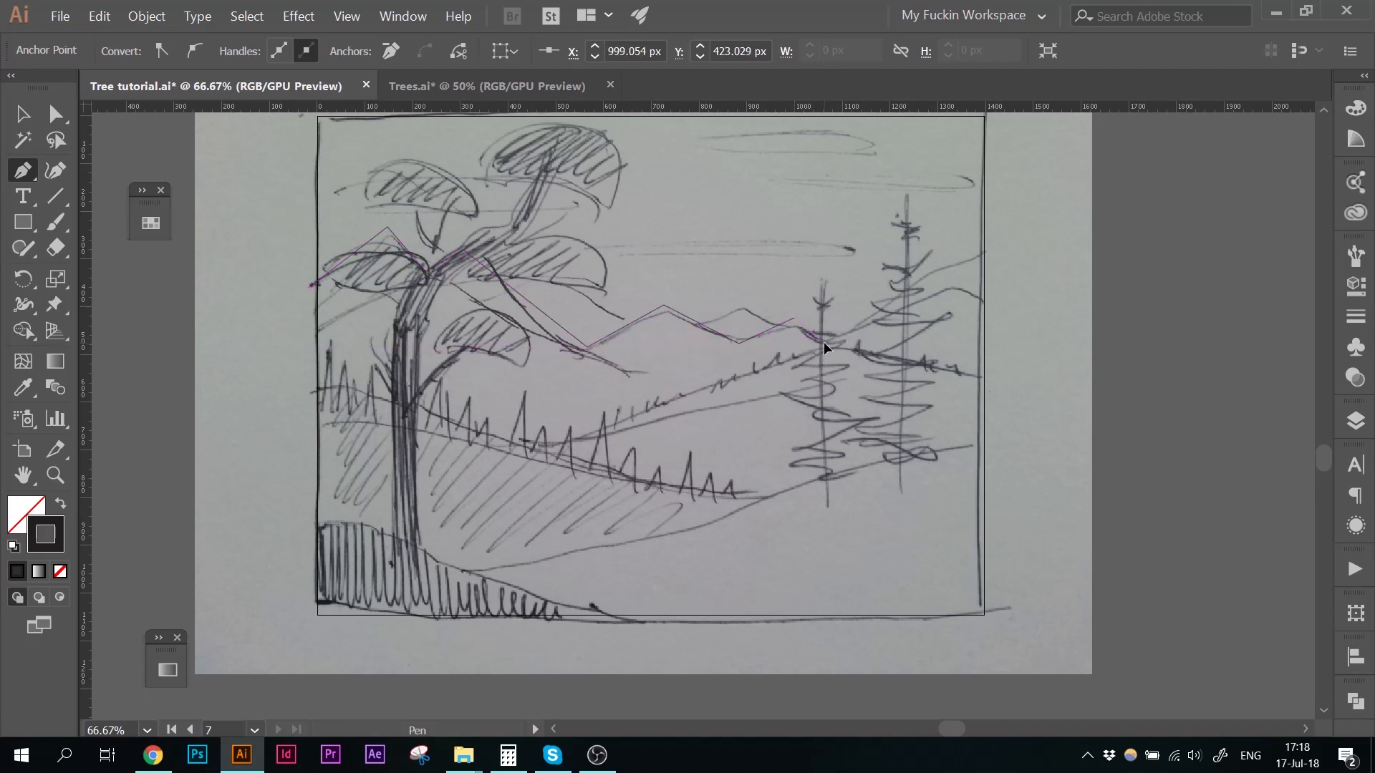
{"action": "left_click", "coordinate": [946, 244]}
{"action": "left_click", "coordinate": [960, 253]}
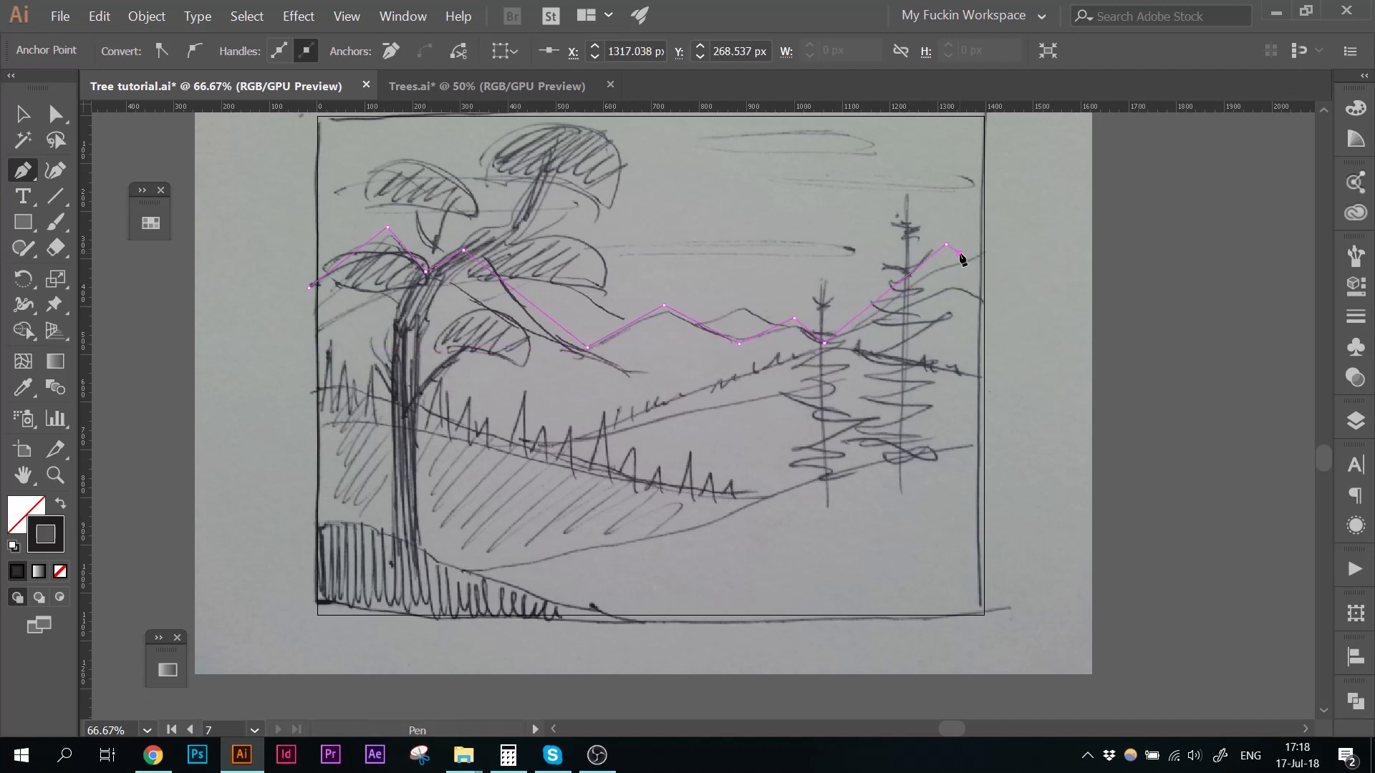
{"action": "left_click", "coordinate": [1009, 207]}
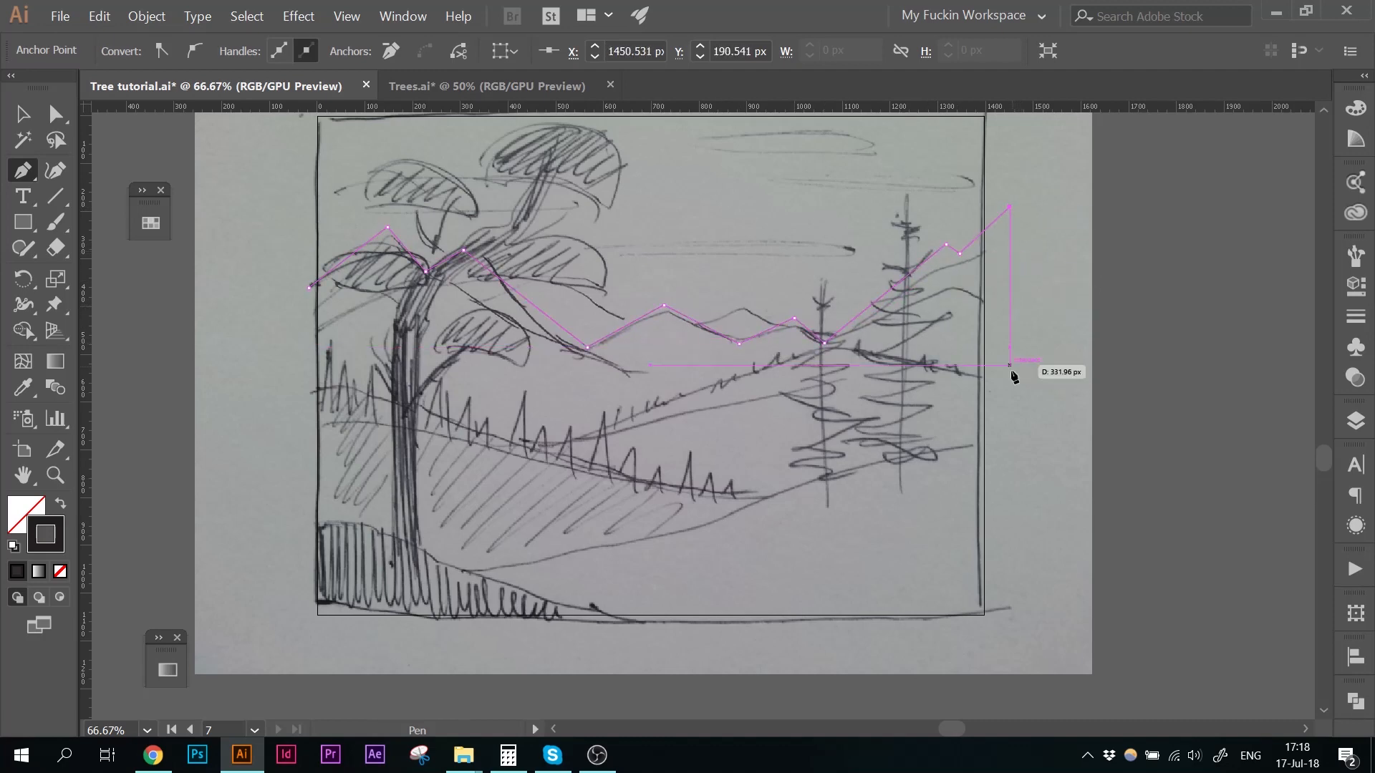
Step: Close the first mountain outline down the right side, along the artboard's lower edge and back up to the starting point, then deselect it
{"action": "left_click", "coordinate": [1010, 614]}
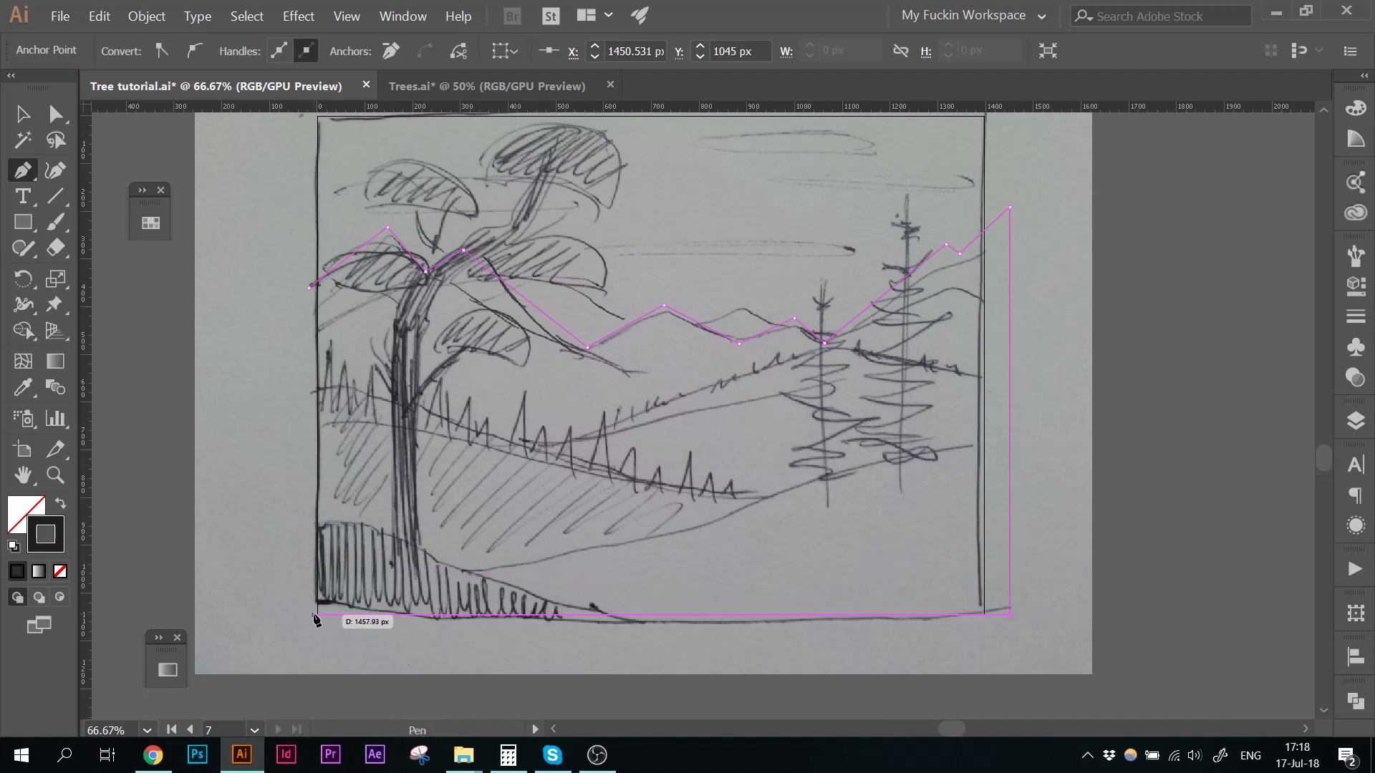
{"action": "left_click", "coordinate": [313, 615]}
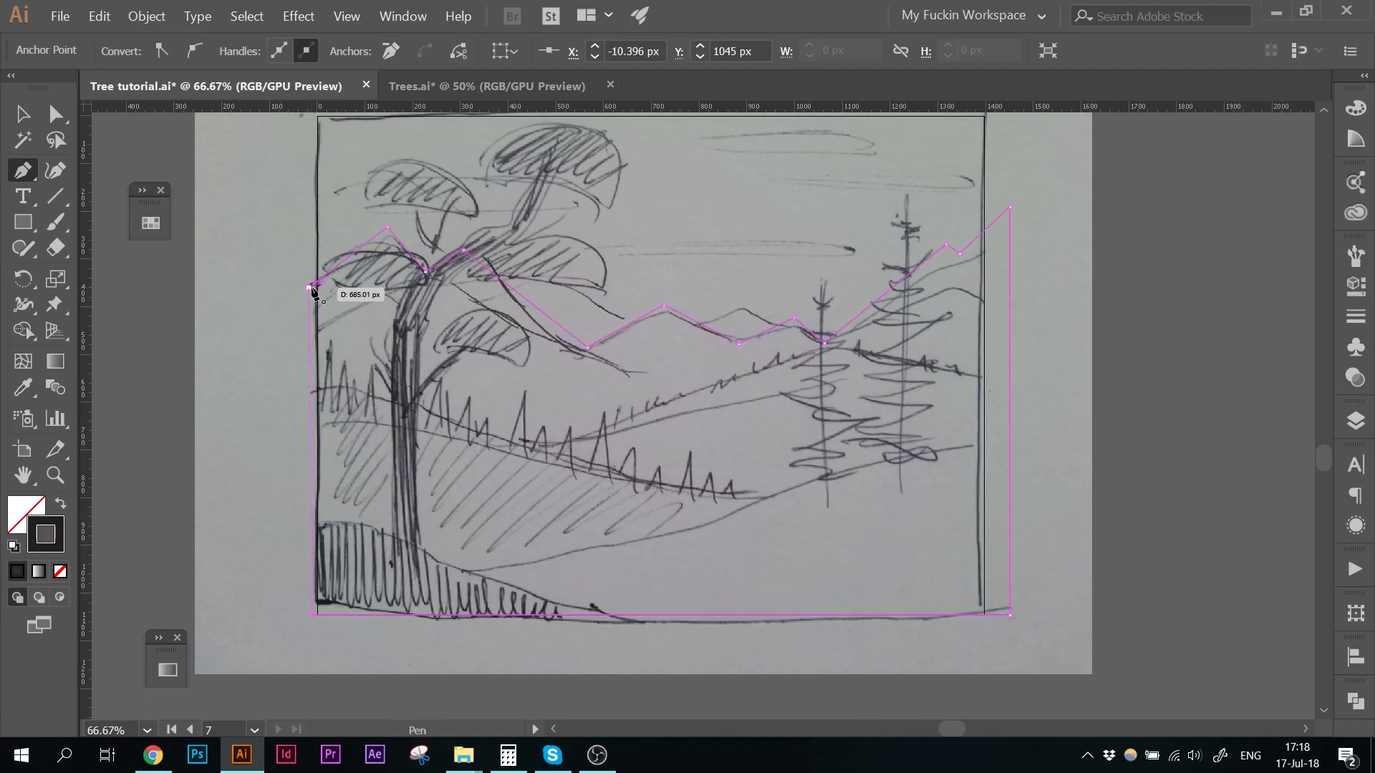
{"action": "left_click", "coordinate": [309, 286]}
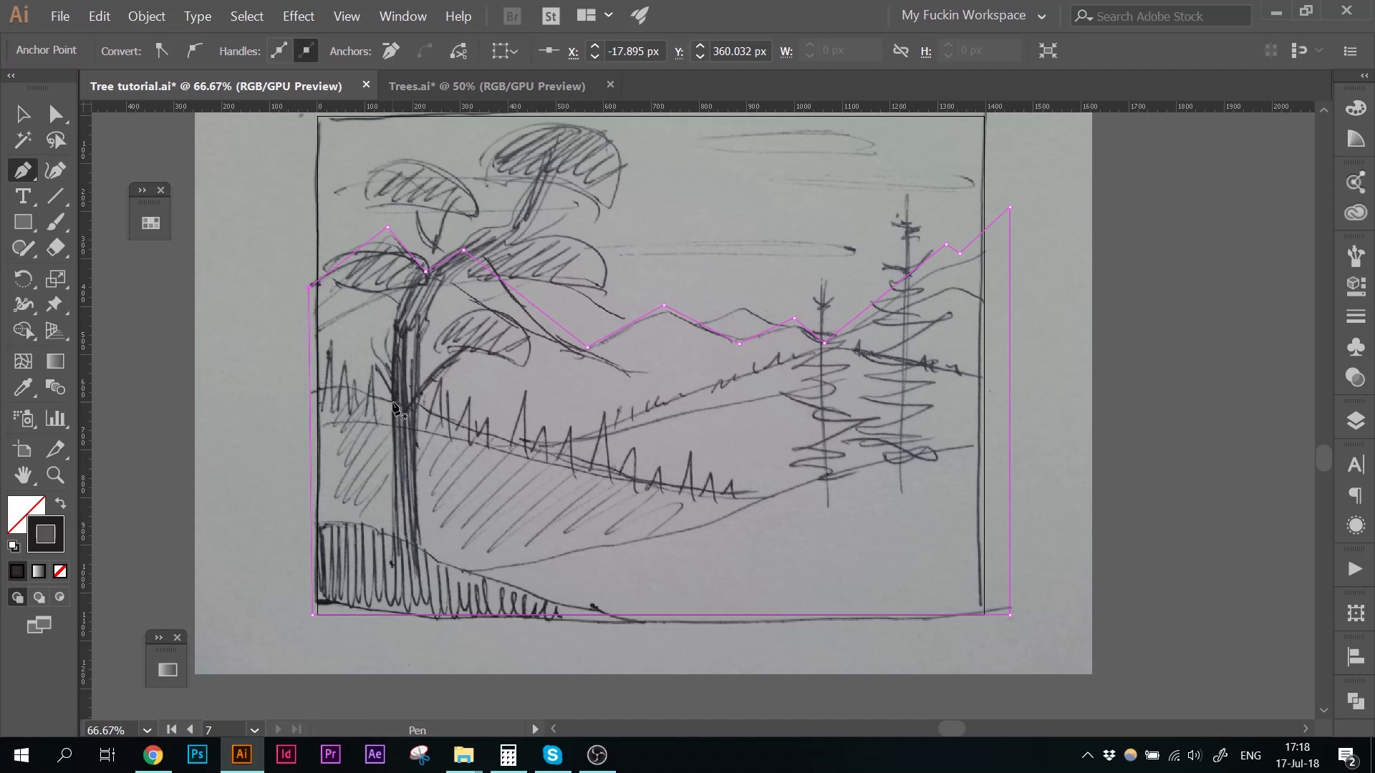
{"action": "left_click", "coordinate": [255, 338], "text": "ctrl"}
{"action": "key", "text": "v"}
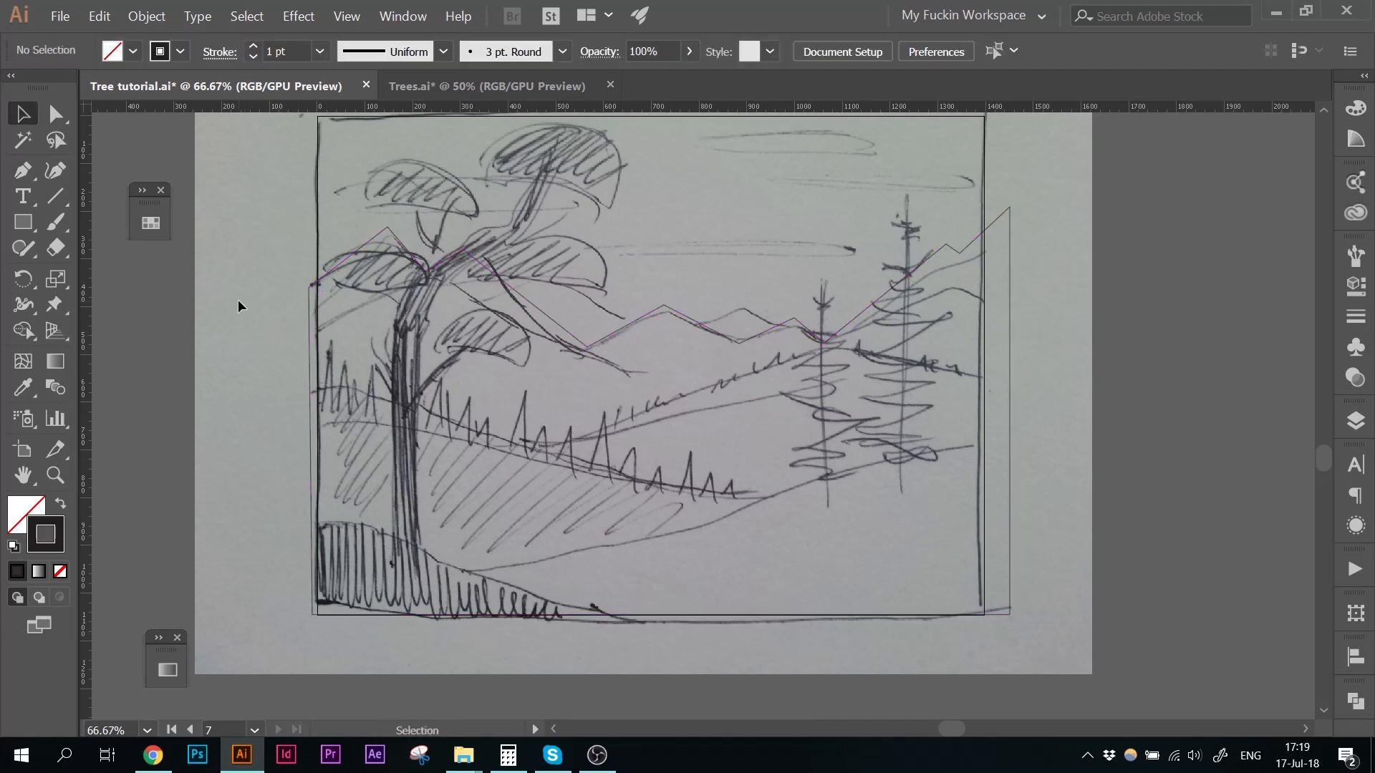
Step: Set the first mountain outline's stroke colour to blue 379af4
{"action": "left_click_drag", "start_coordinate": [238, 299], "coordinate": [362, 403]}
{"action": "double_click", "coordinate": [62, 539]}
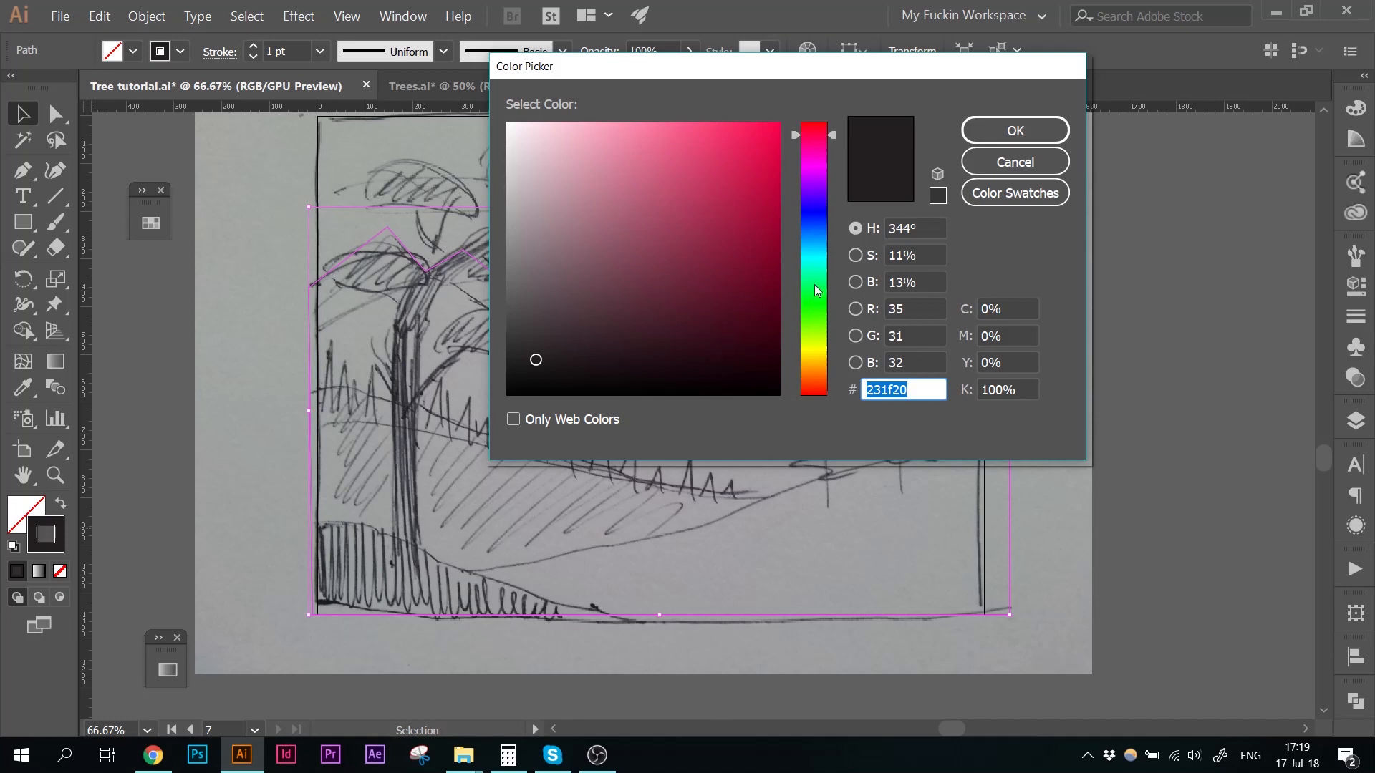
{"action": "left_click", "coordinate": [823, 239]}
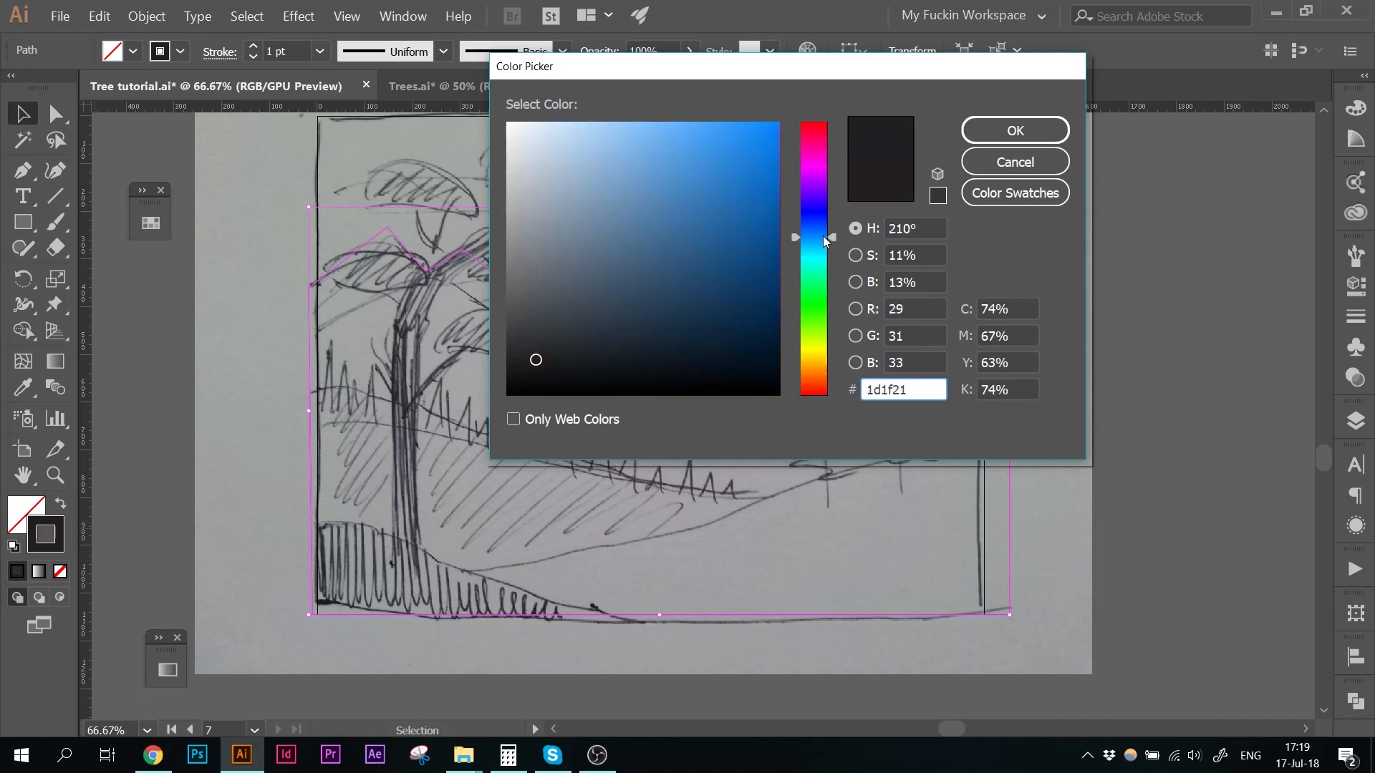
{"action": "left_click", "coordinate": [719, 133]}
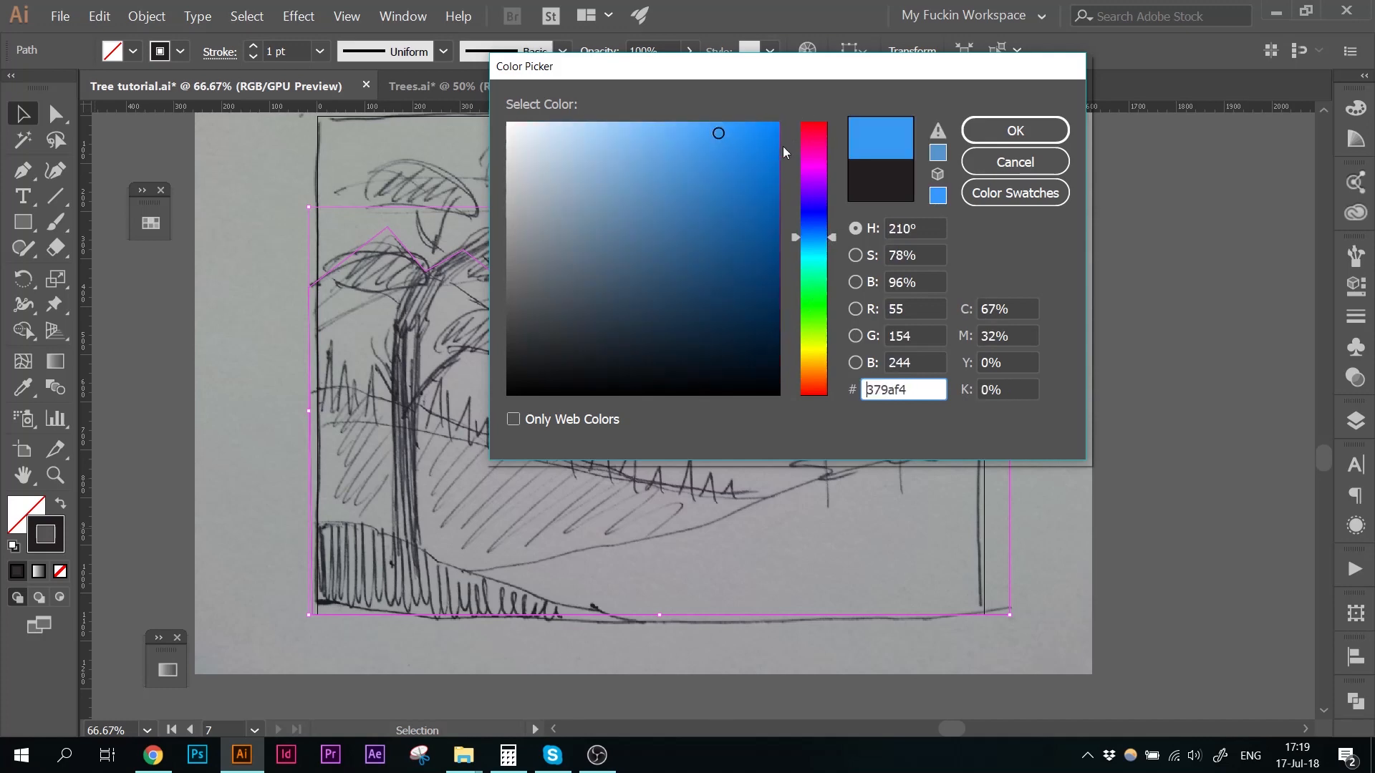
{"action": "left_click", "coordinate": [1026, 130]}
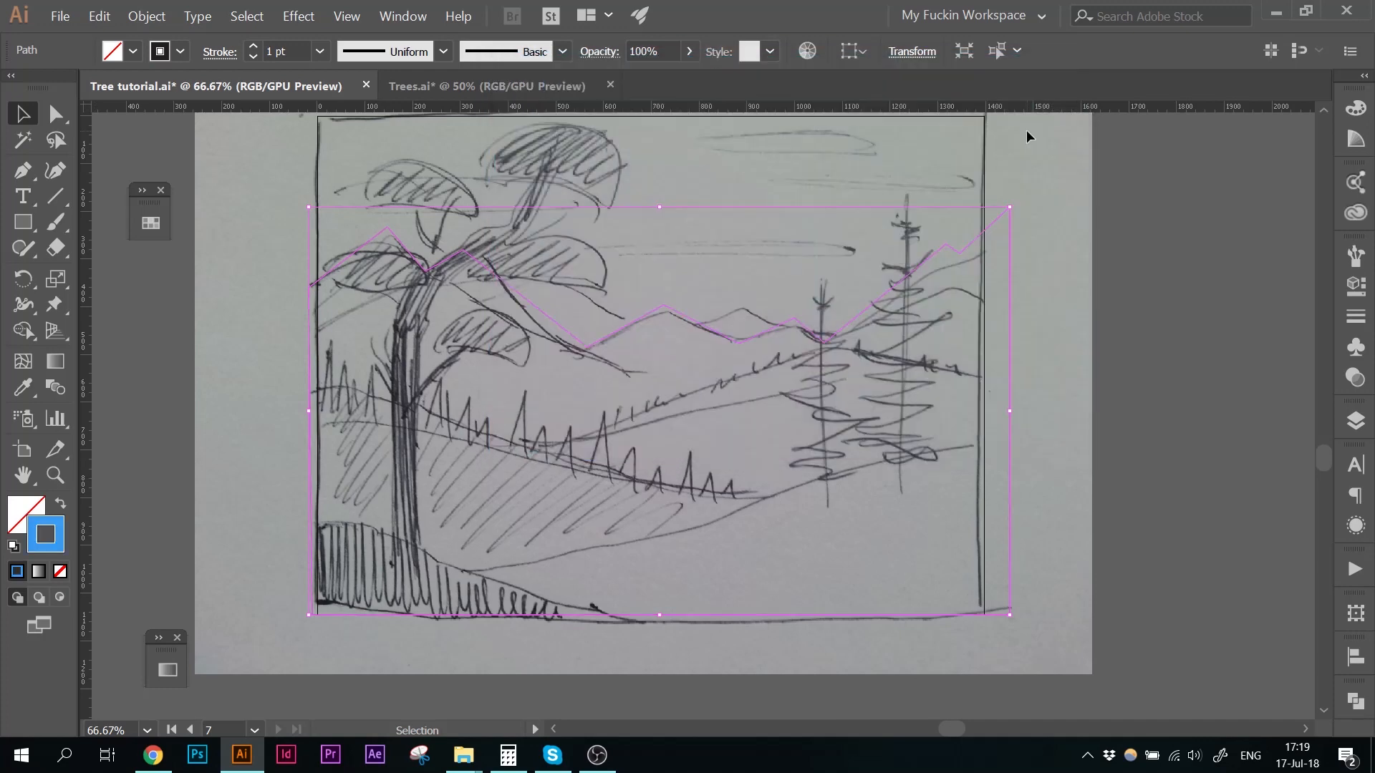
{"action": "left_click", "coordinate": [805, 188]}
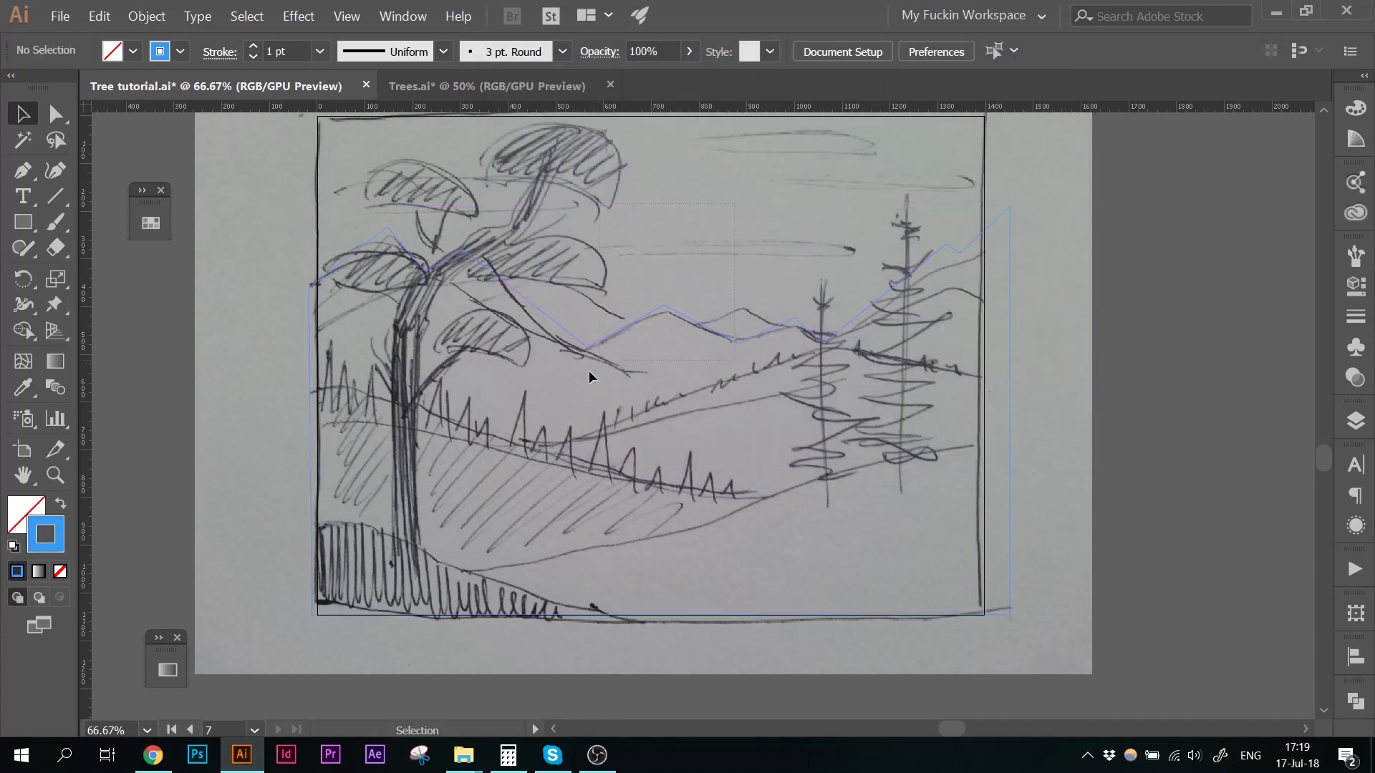
Step: Set the first mountain outline's stroke colour to bright green and deselect it
{"action": "left_click_drag", "start_coordinate": [588, 371], "coordinate": [581, 378]}
{"action": "double_click", "coordinate": [62, 542]}
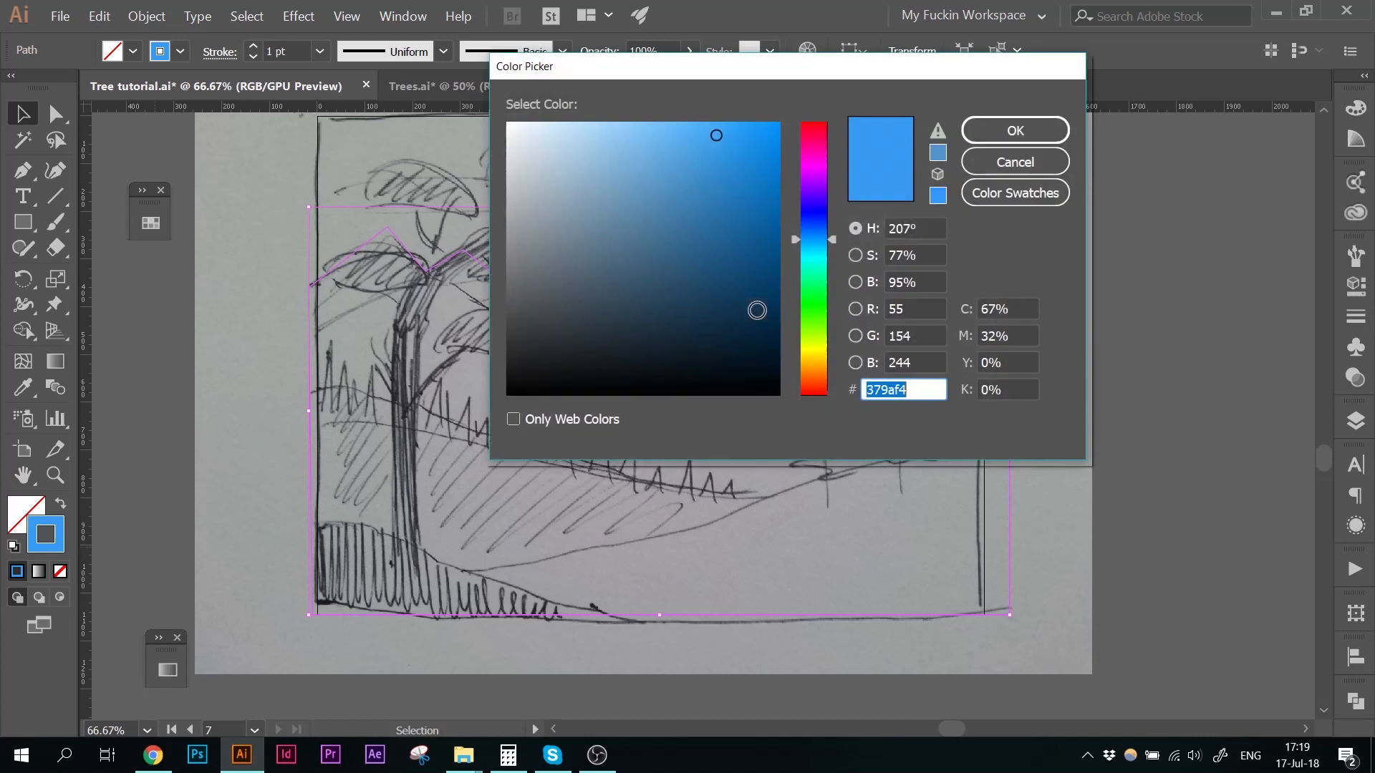
{"action": "left_click", "coordinate": [824, 287]}
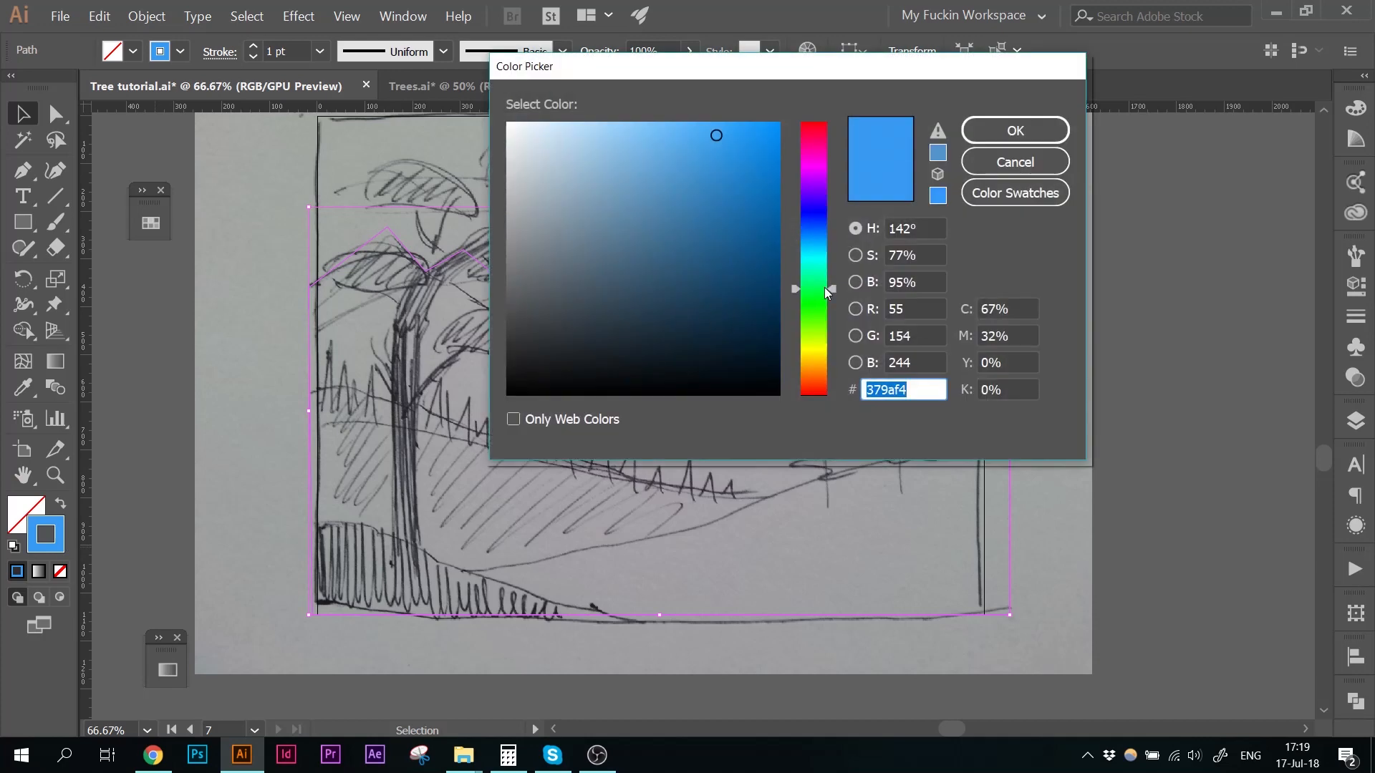
{"action": "left_click", "coordinate": [771, 127]}
{"action": "left_click", "coordinate": [1008, 122]}
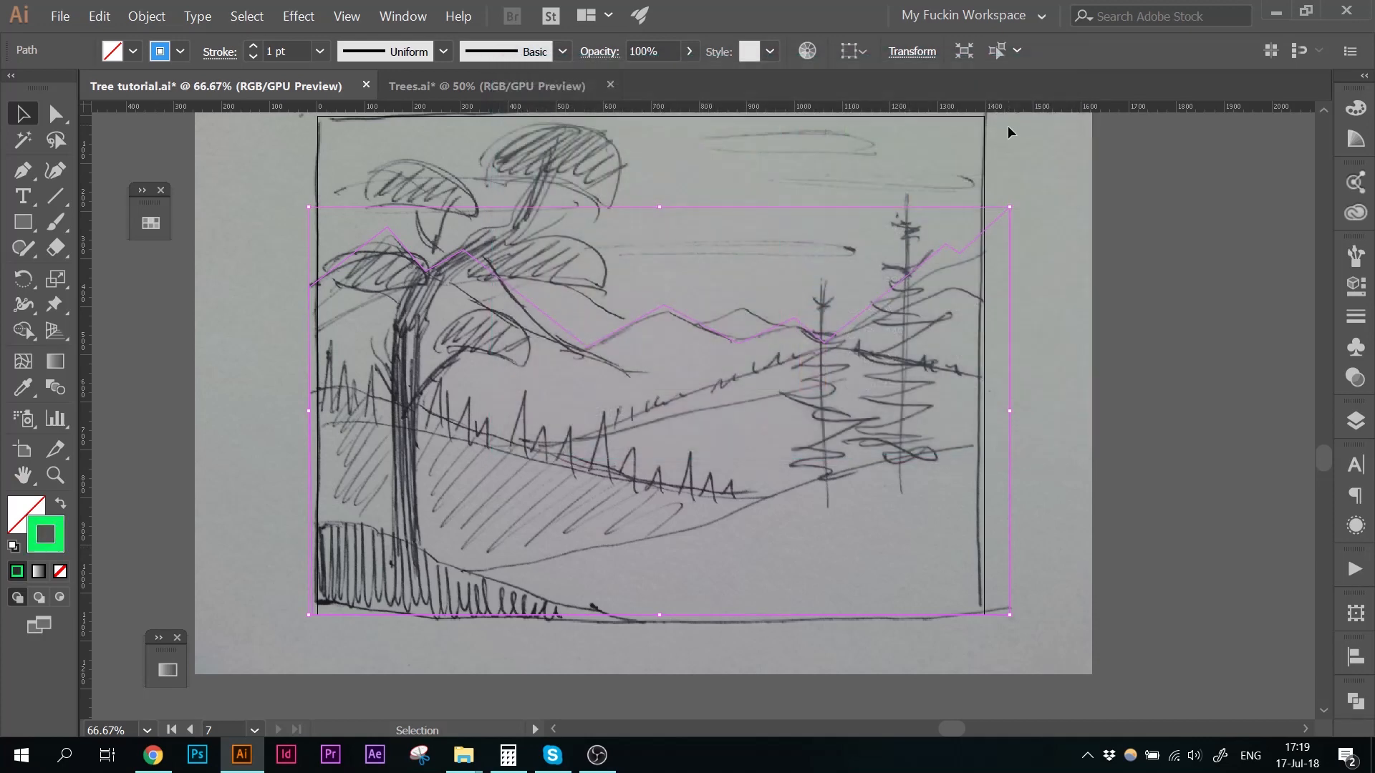
{"action": "left_click", "coordinate": [753, 248]}
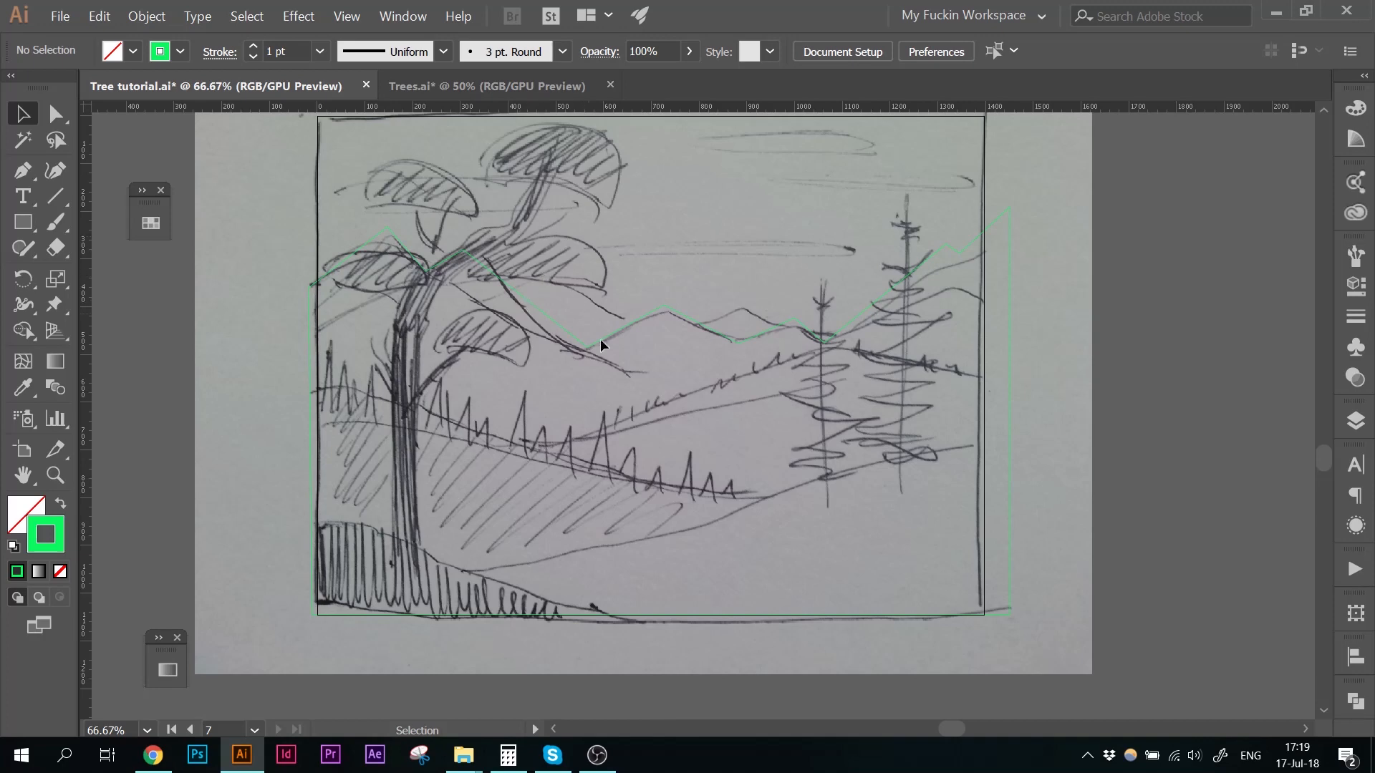
Step: Trace a second mountain ridge with the Pen tool across the artboard, with peaks offset from the first ridge, ending beyond the right edge
{"action": "left_click", "coordinate": [23, 170]}
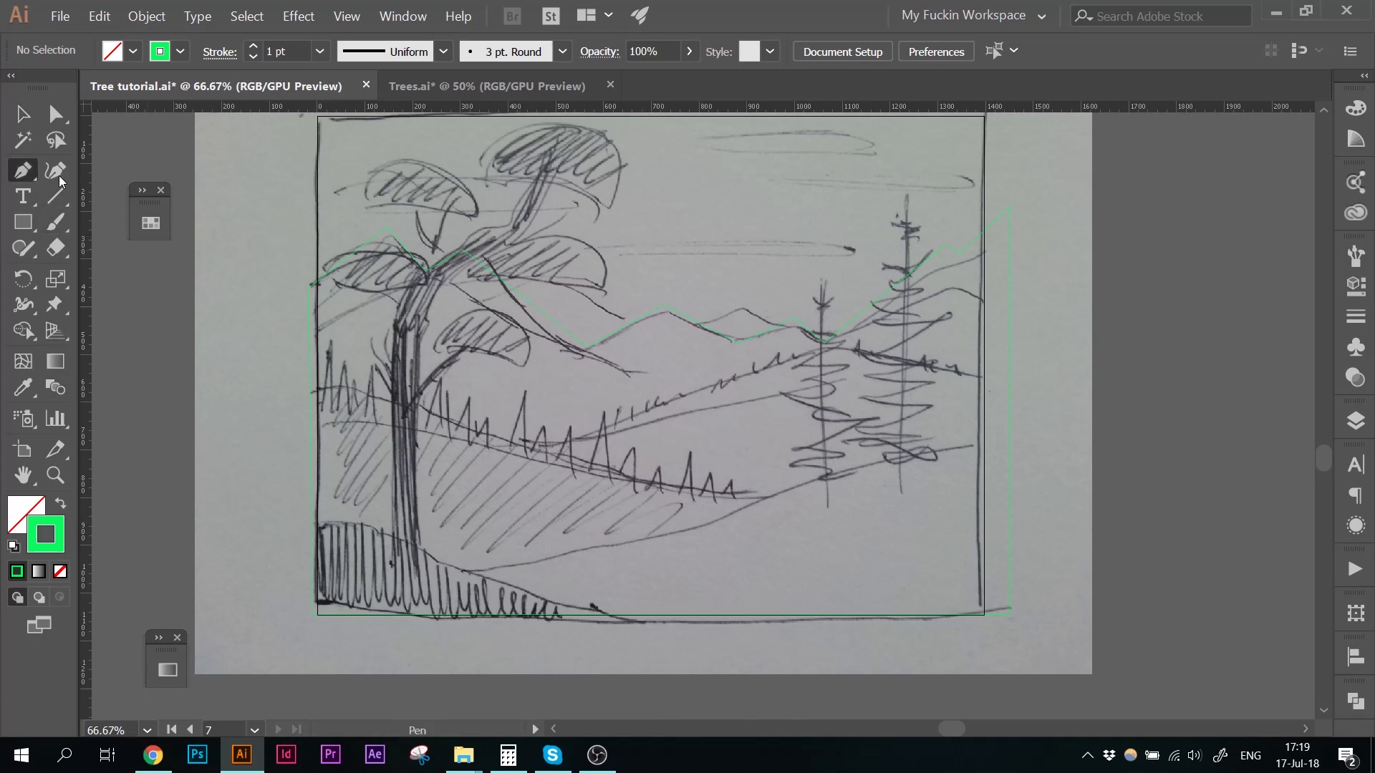
{"action": "left_click", "coordinate": [312, 261]}
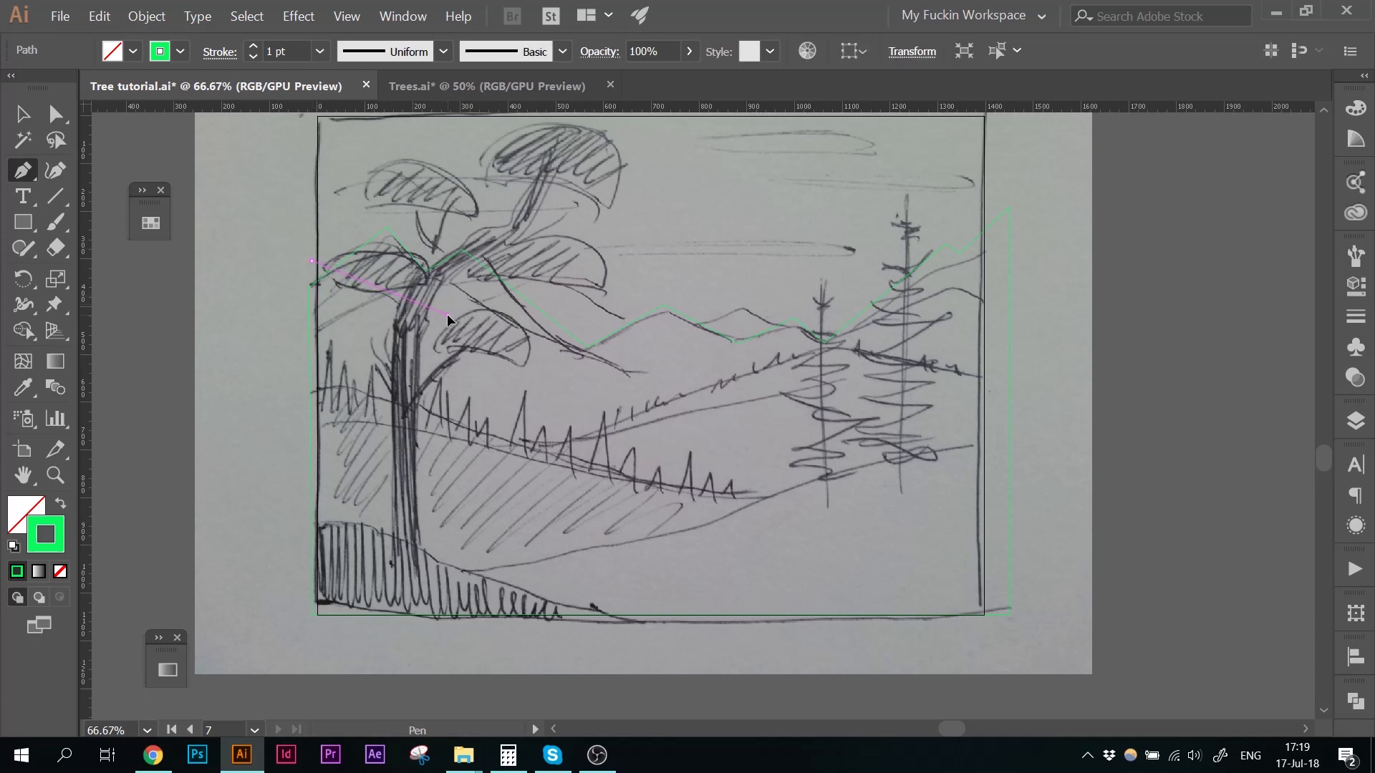
{"action": "left_click", "coordinate": [447, 315]}
{"action": "left_click", "coordinate": [545, 262]}
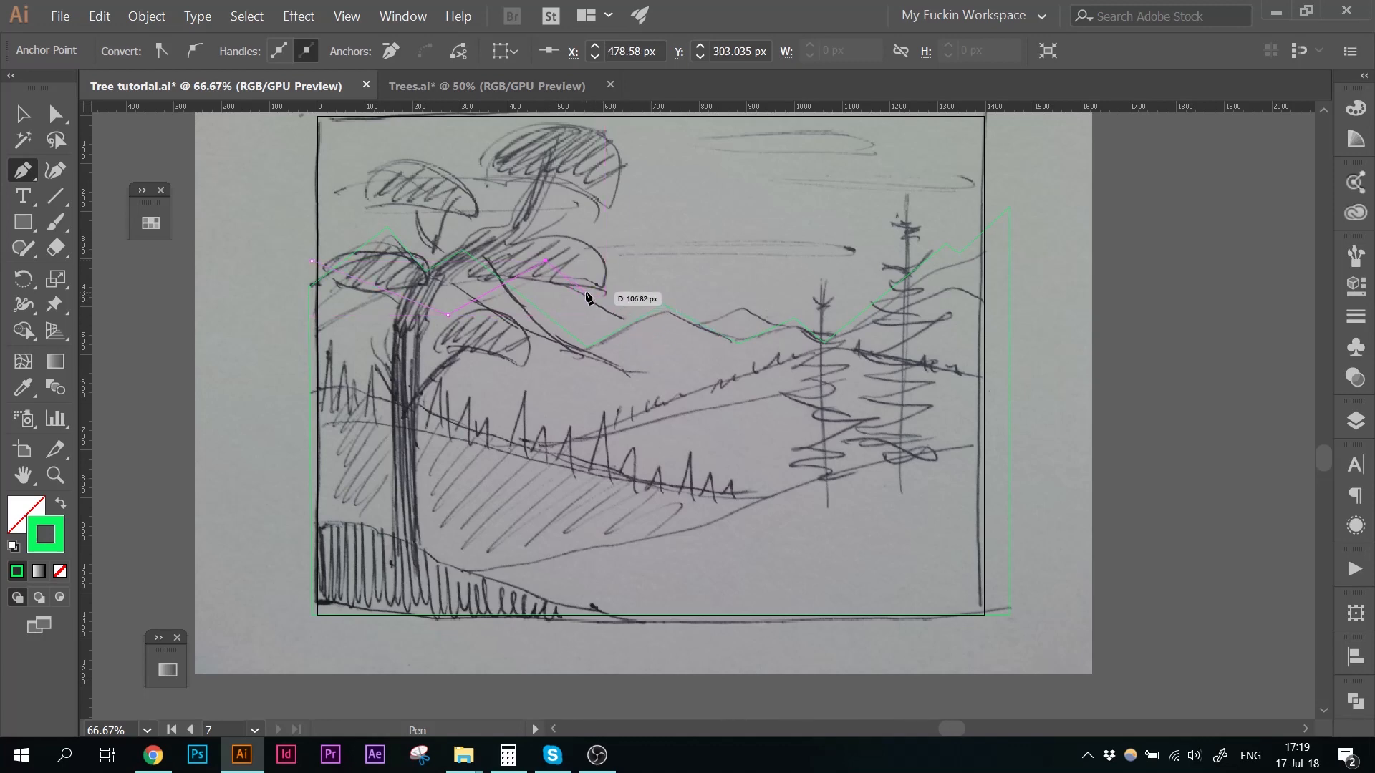
{"action": "key", "text": "ctrl+z"}
{"action": "left_click", "coordinate": [545, 276]}
{"action": "left_click", "coordinate": [650, 337]}
{"action": "left_click", "coordinate": [743, 309]}
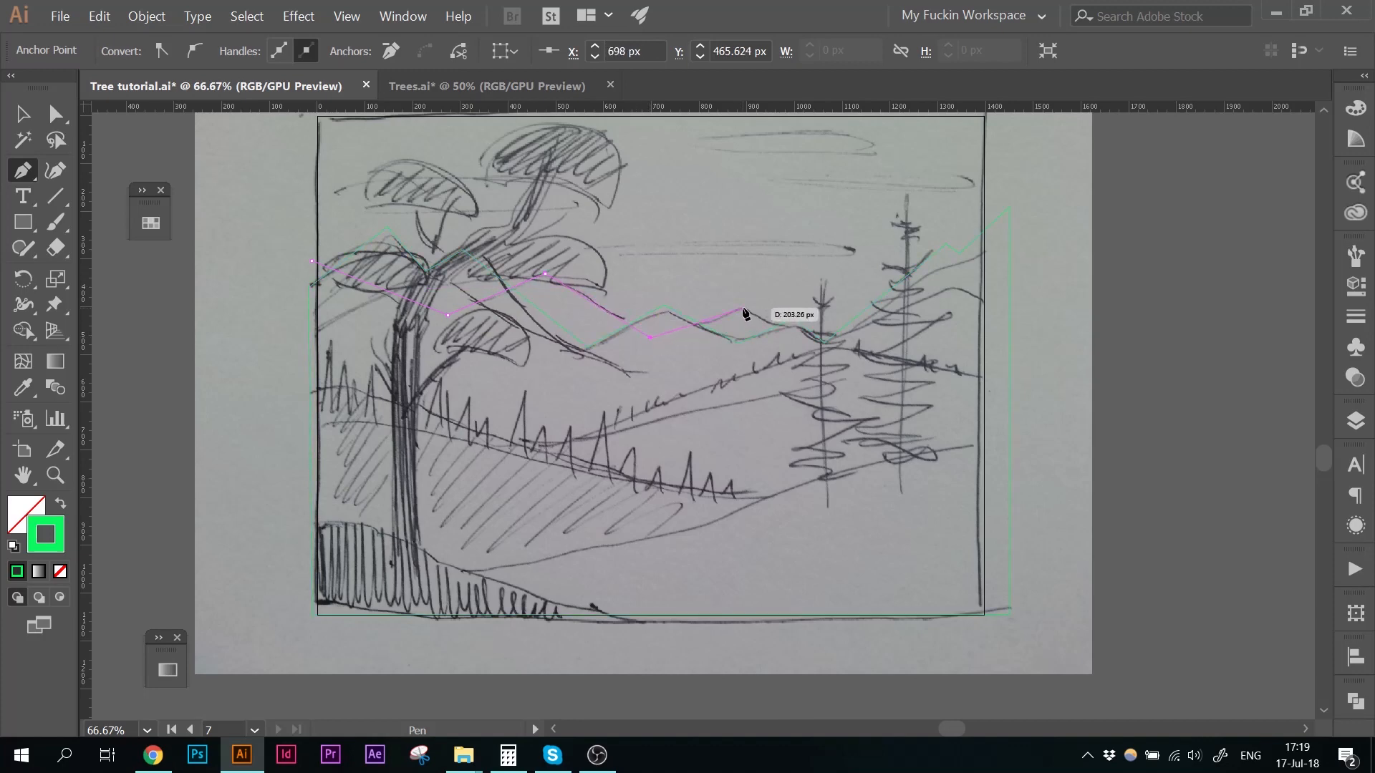
{"action": "left_click", "coordinate": [803, 337]}
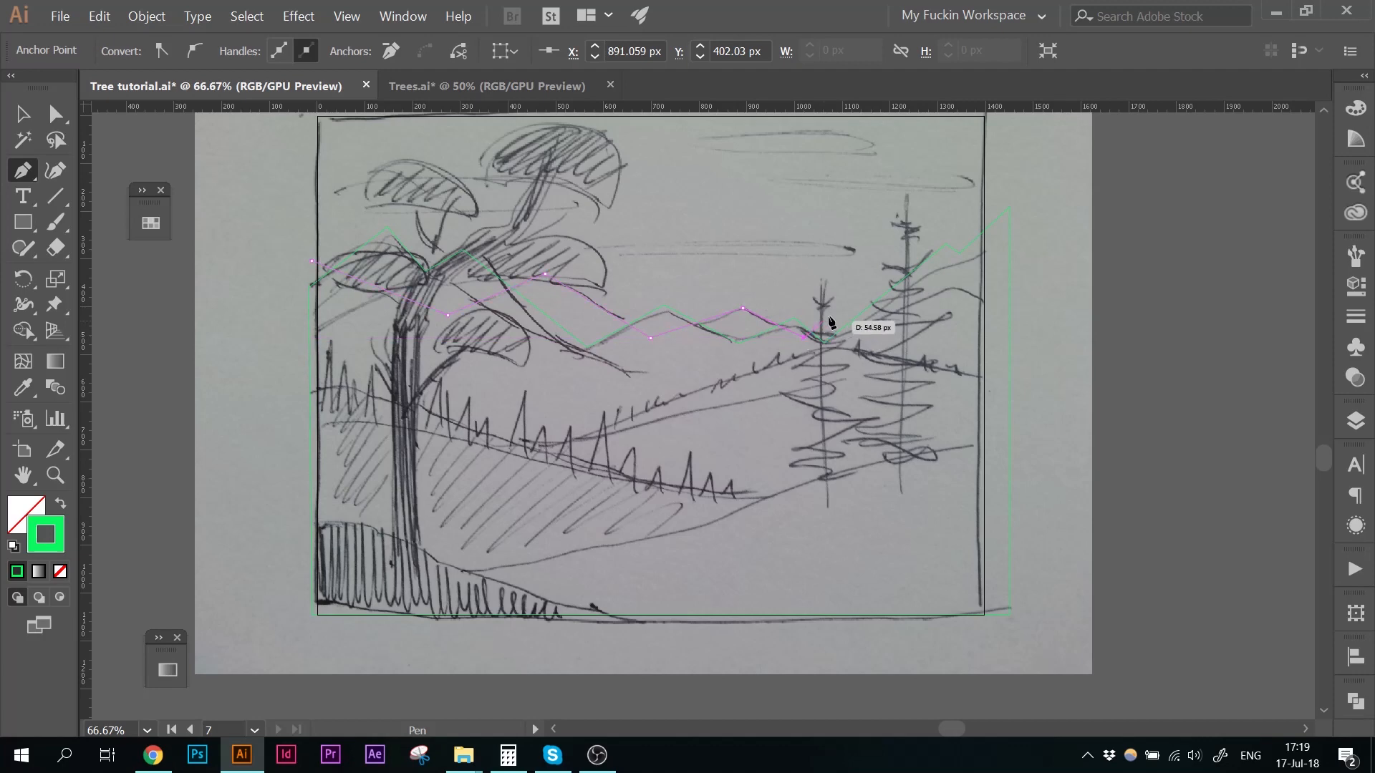
{"action": "left_click", "coordinate": [841, 308]}
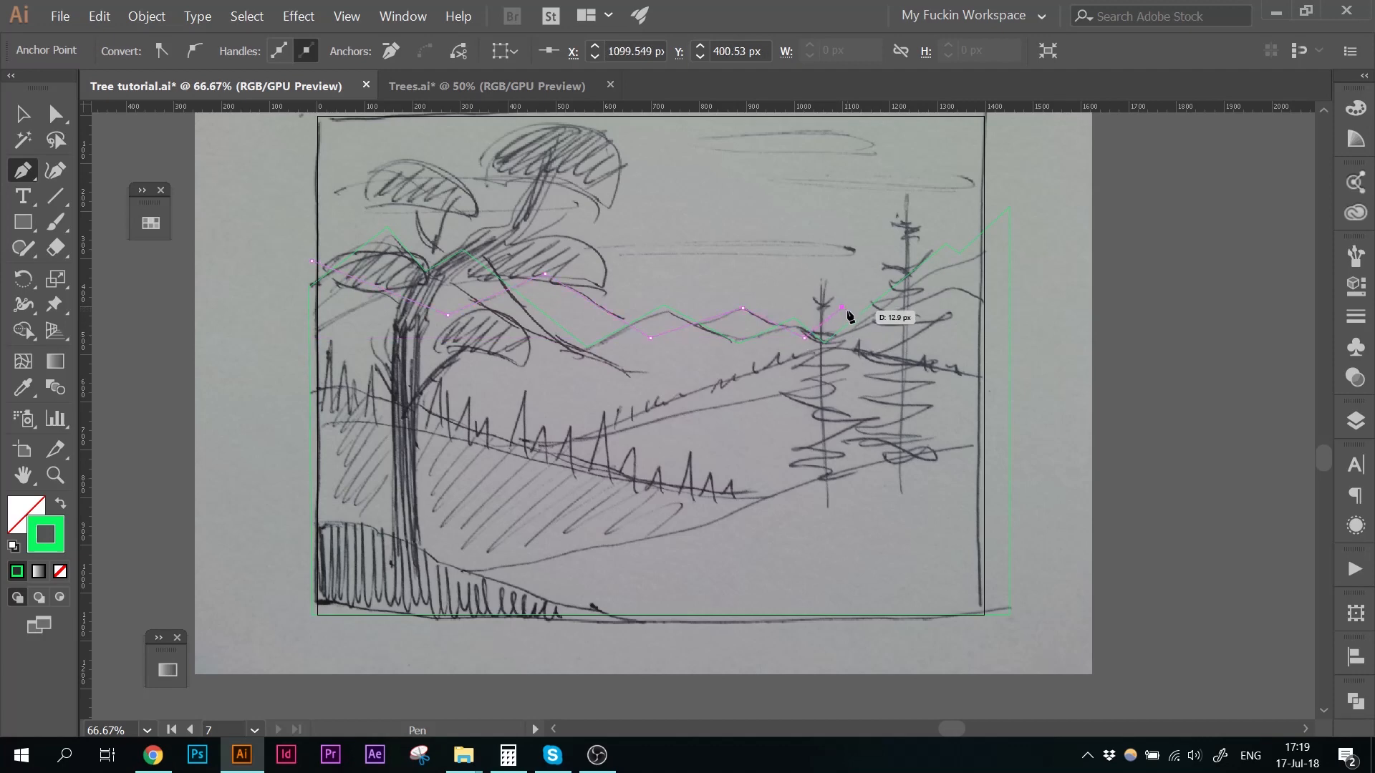
{"action": "left_click", "coordinate": [998, 355]}
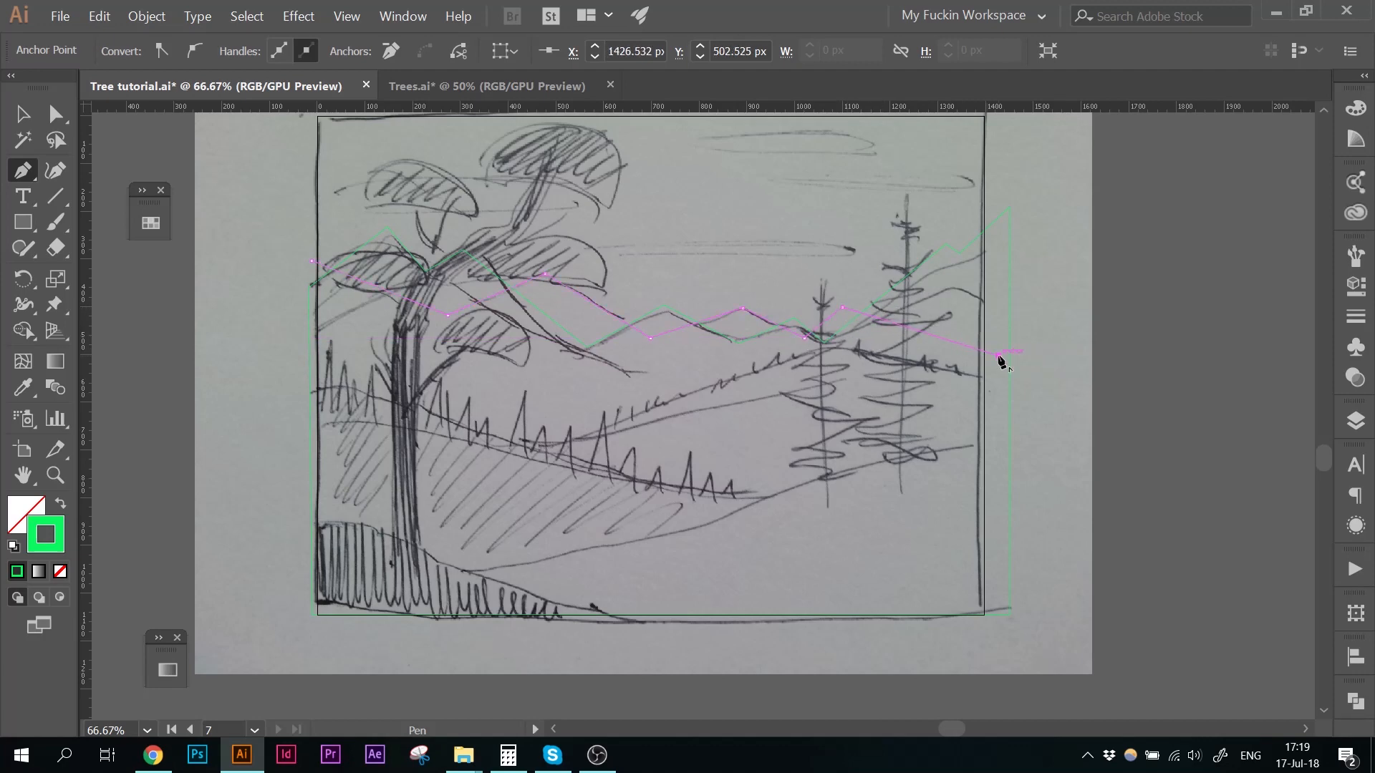
Step: Close the second mountain outline straight down the right side, below the artboard and back to its starting point, then deselect it
{"action": "left_click", "coordinate": [999, 624], "text": "shift"}
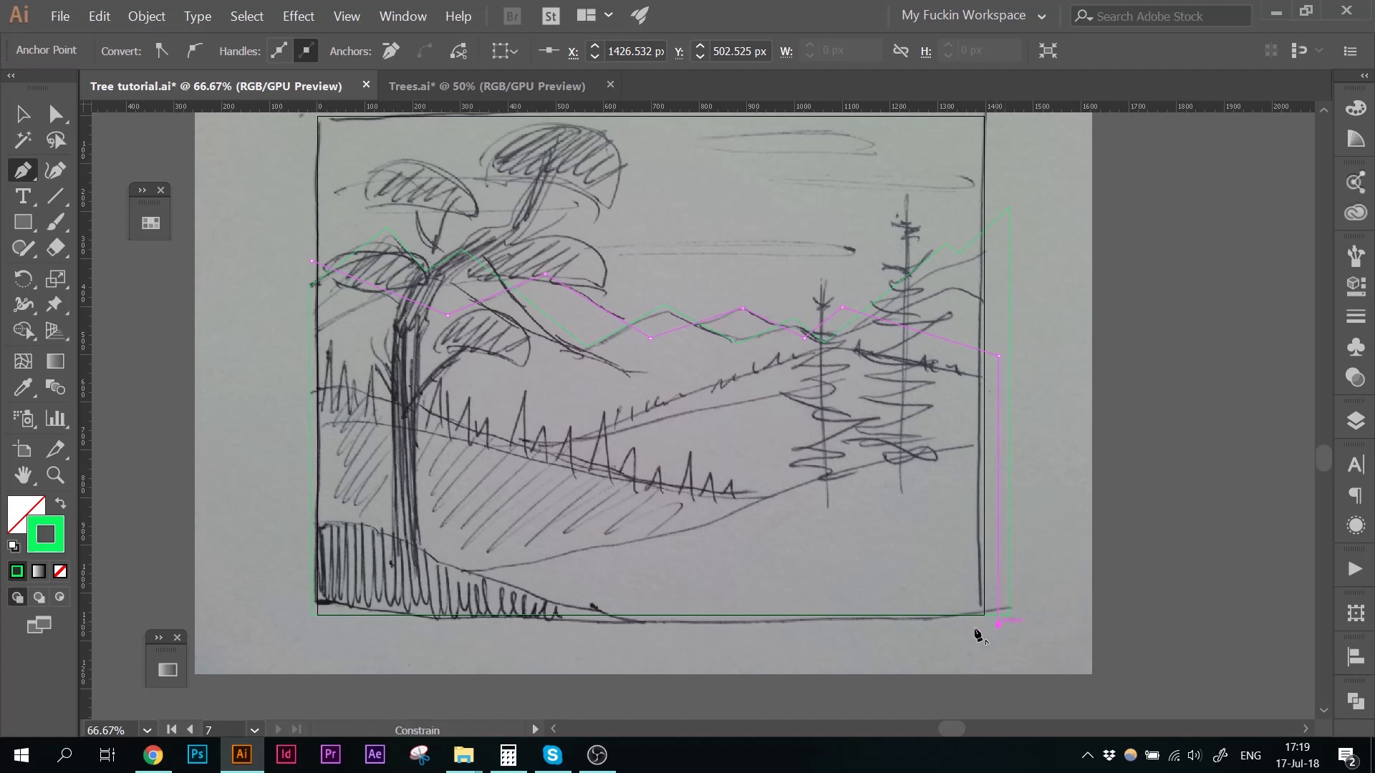
{"action": "left_click", "coordinate": [312, 624]}
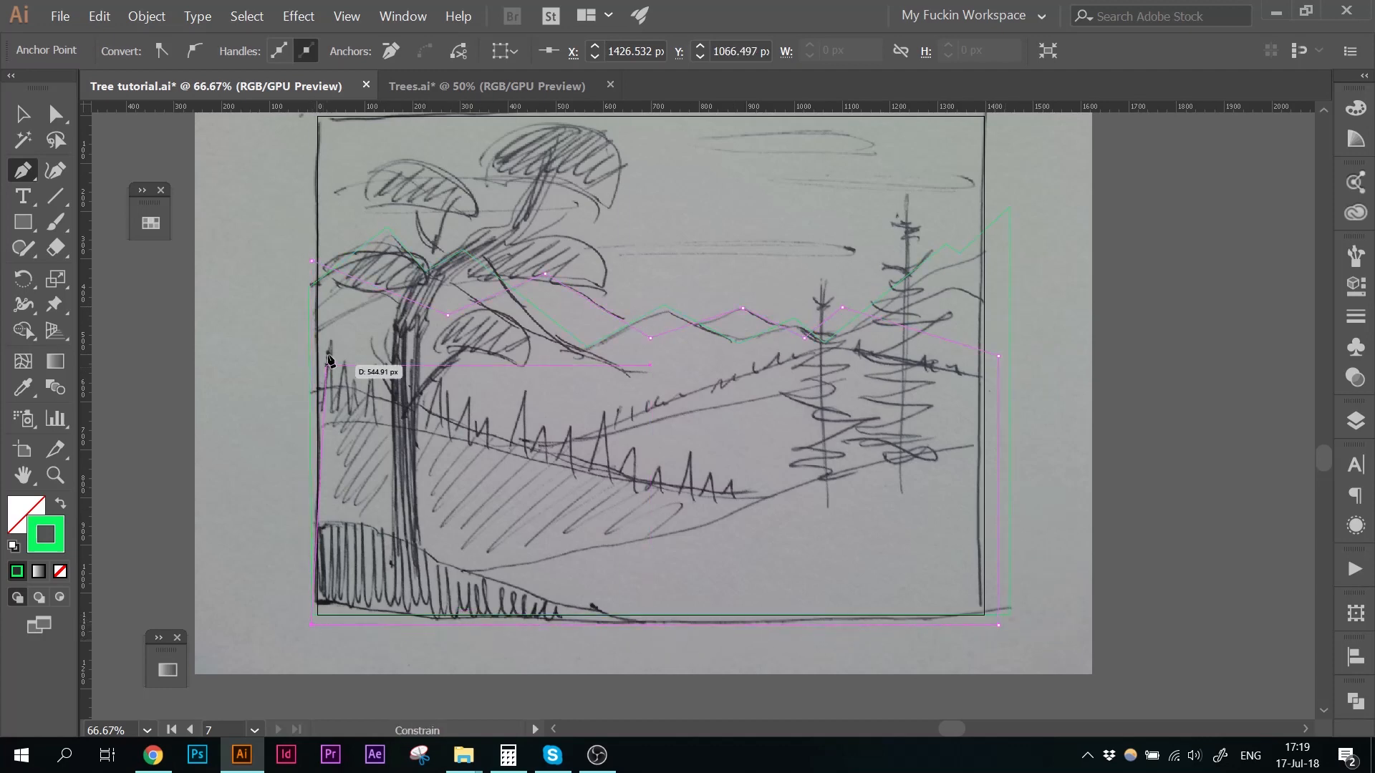
{"action": "left_click", "coordinate": [312, 262]}
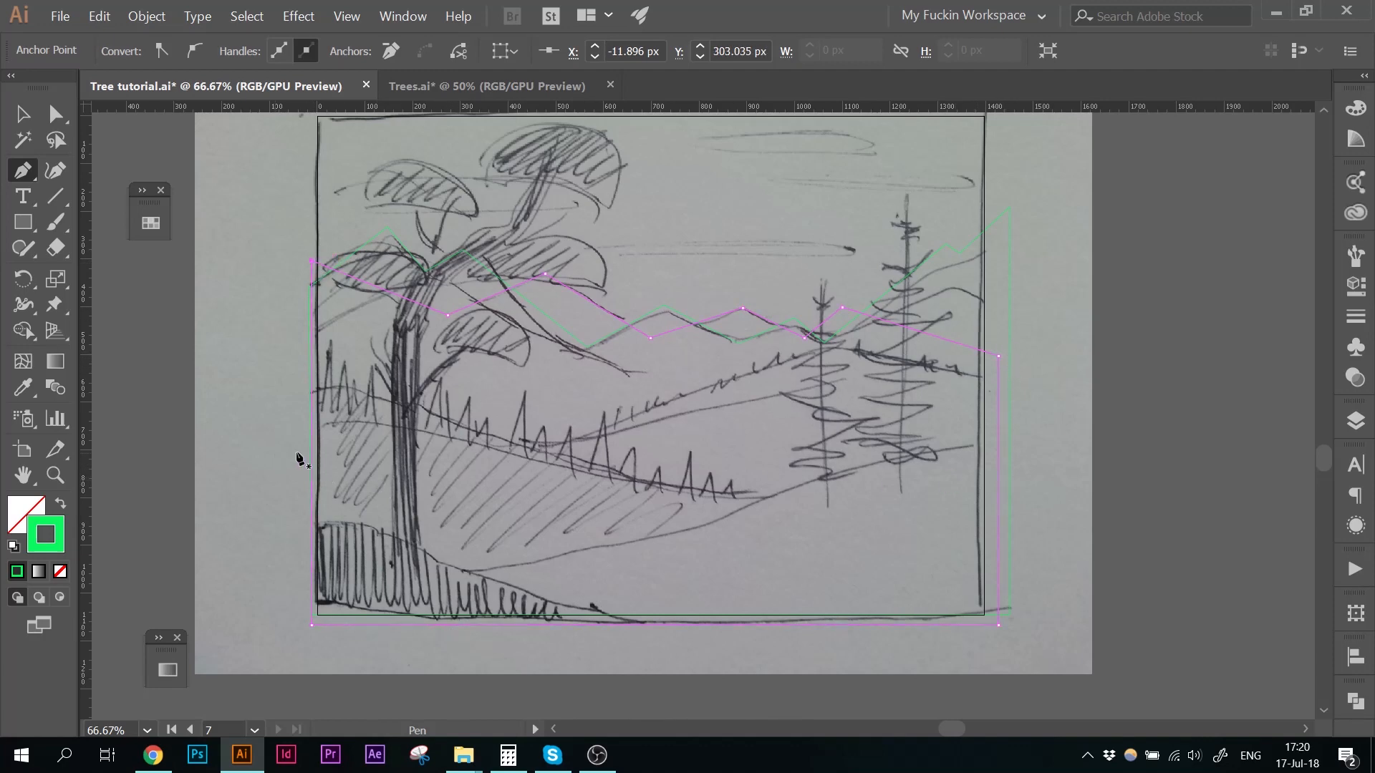
{"action": "left_click", "coordinate": [656, 442]}
{"action": "left_click", "coordinate": [1010, 528]}
{"action": "key", "text": "v"}
{"action": "left_click", "coordinate": [671, 268]}
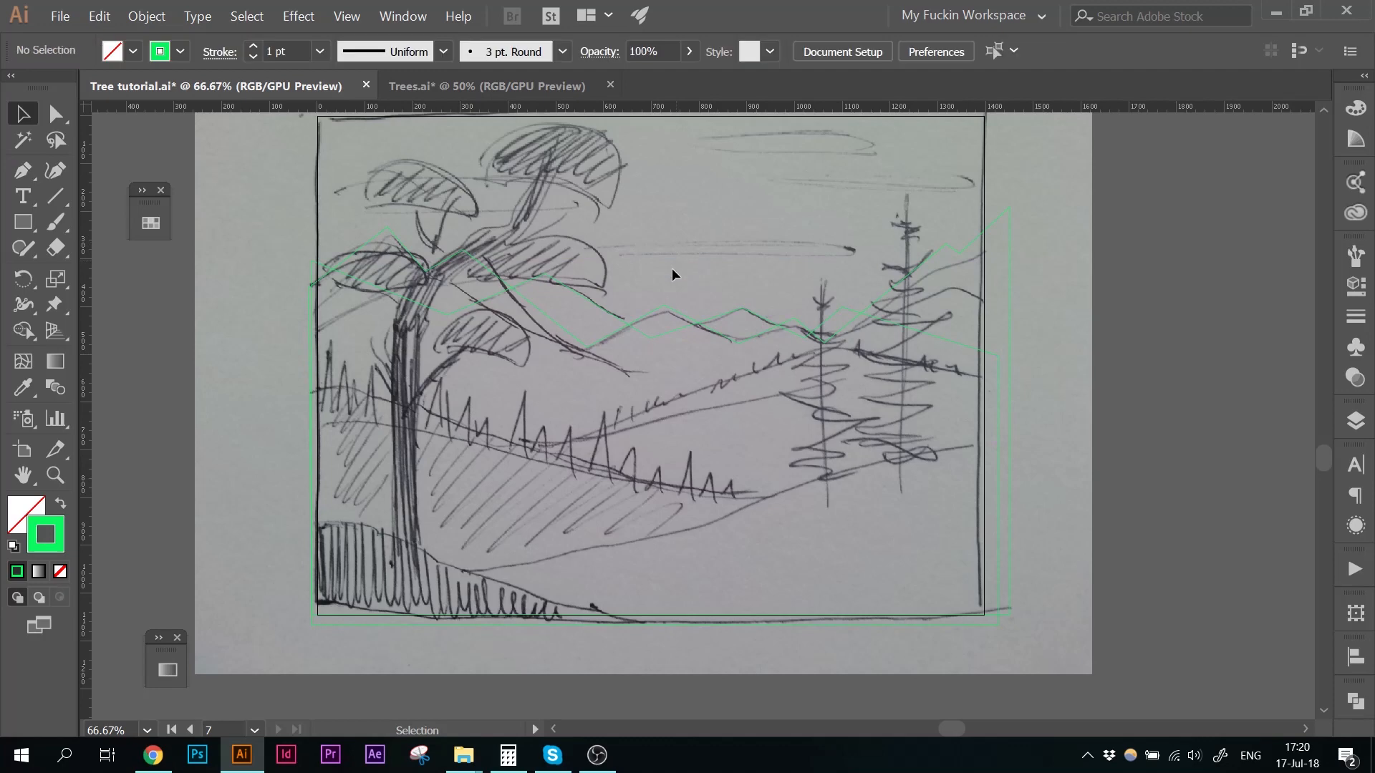
Step: Send the second mountain outline to the back, behind the first one, and deselect it
{"action": "left_click", "coordinate": [652, 307]}
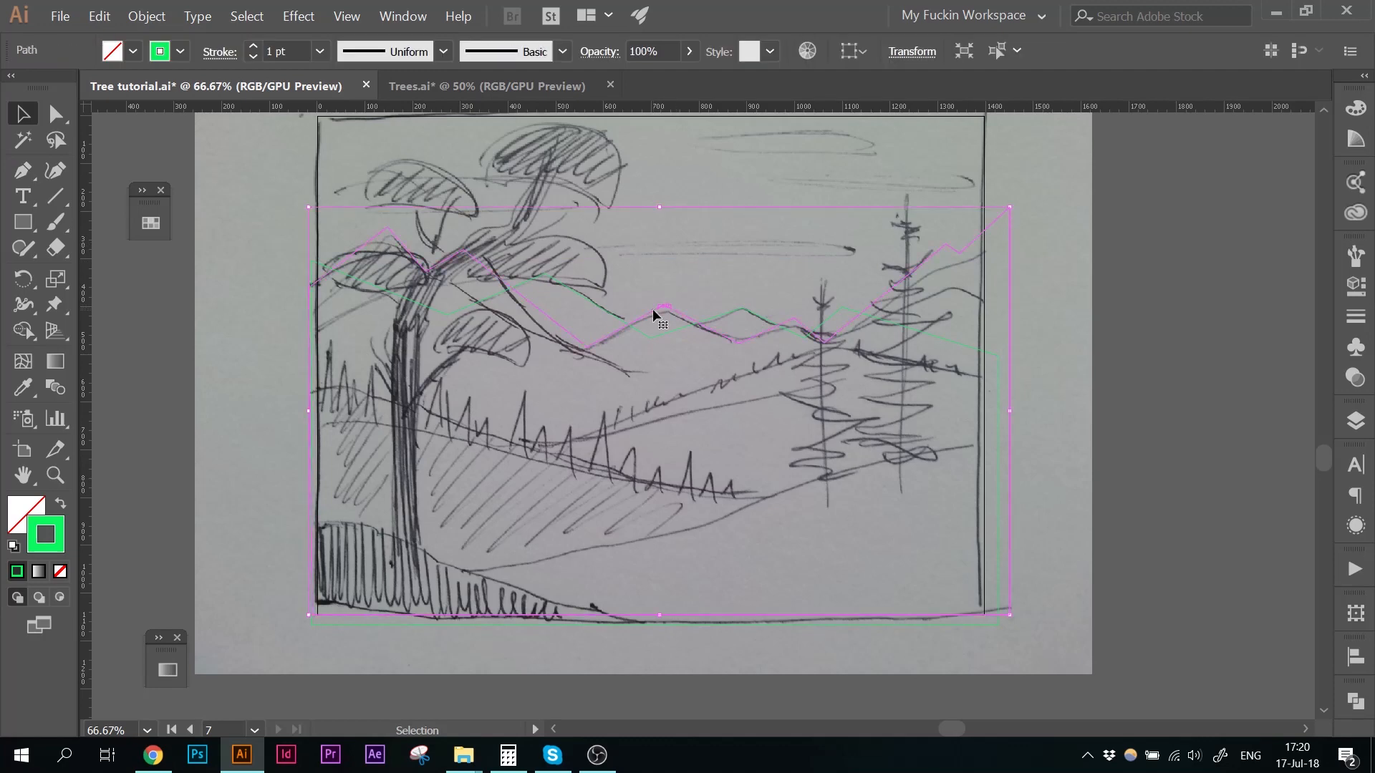
{"action": "left_click", "coordinate": [623, 277]}
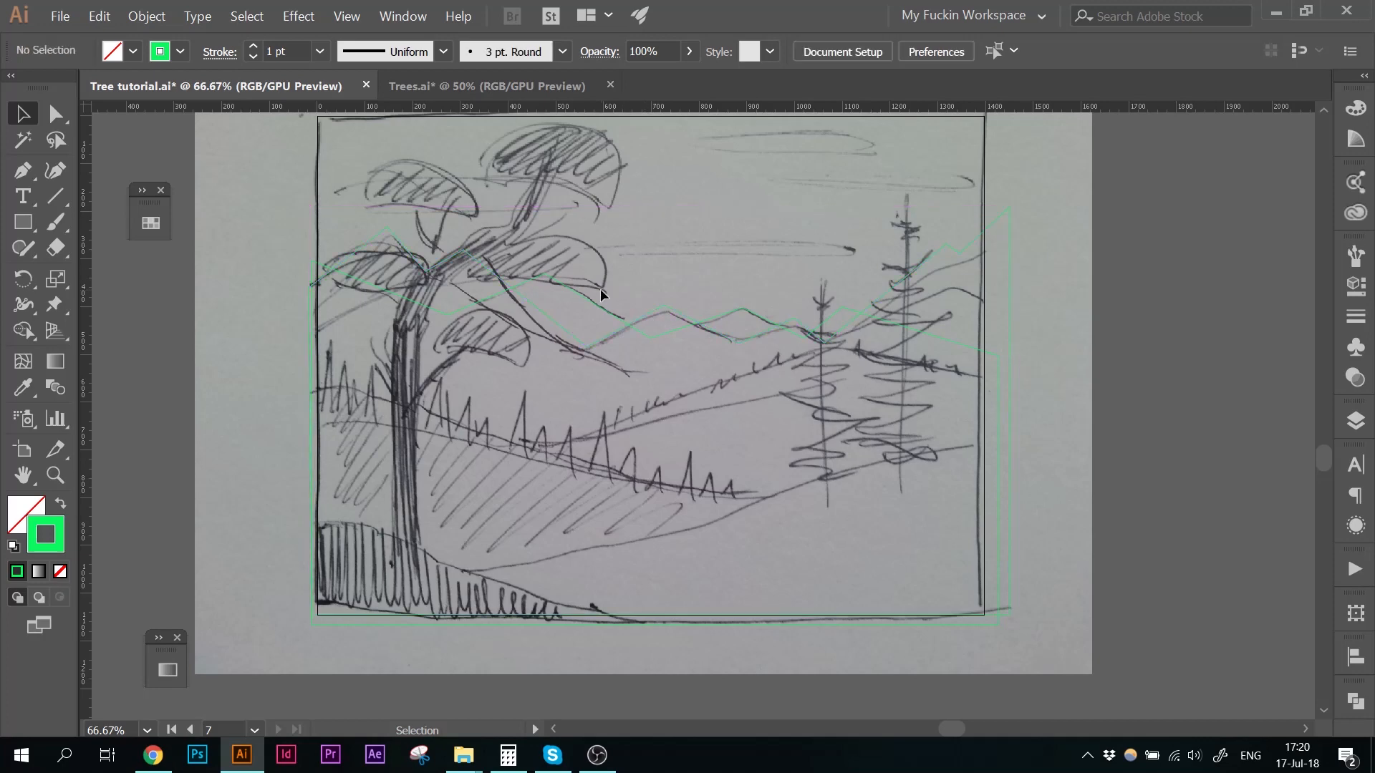
{"action": "left_click", "coordinate": [580, 311]}
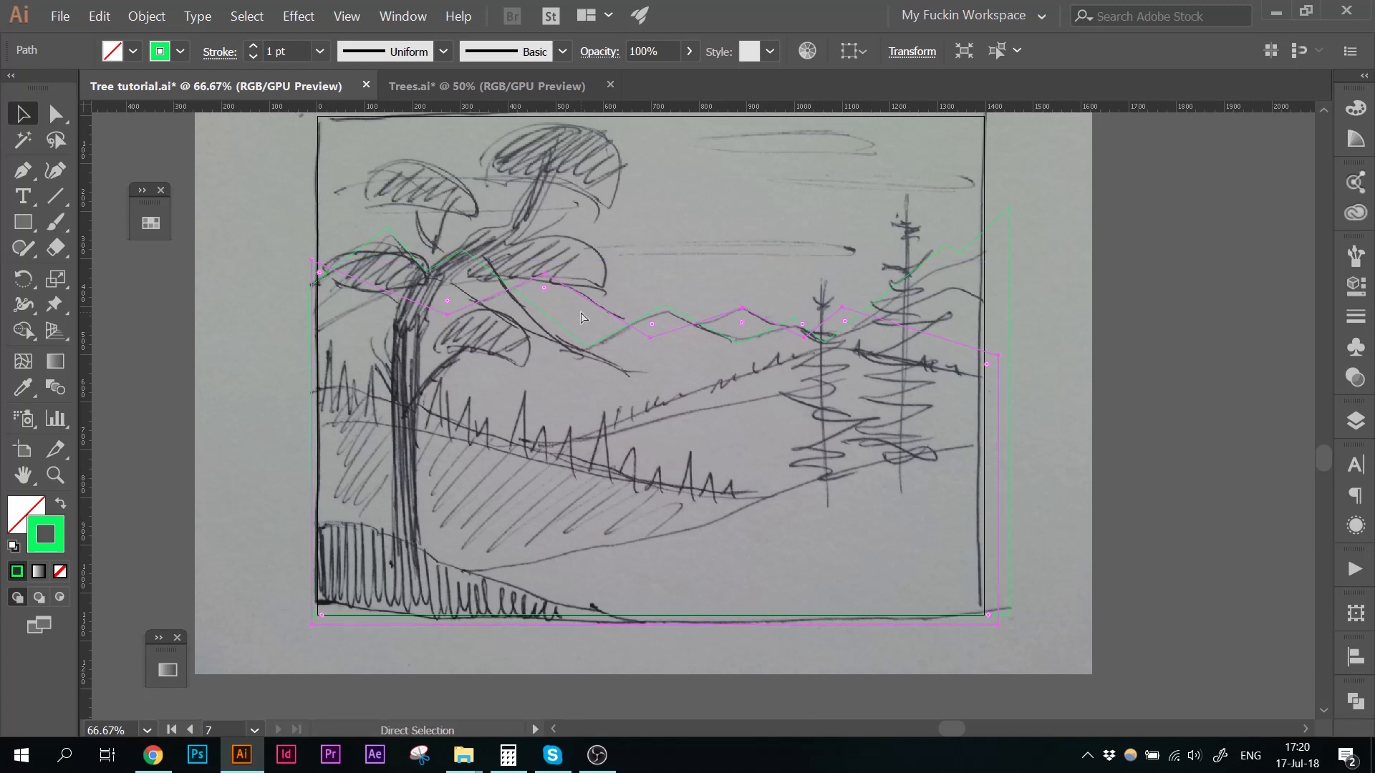
{"action": "key", "text": "ctrl+shift+bracketleft"}
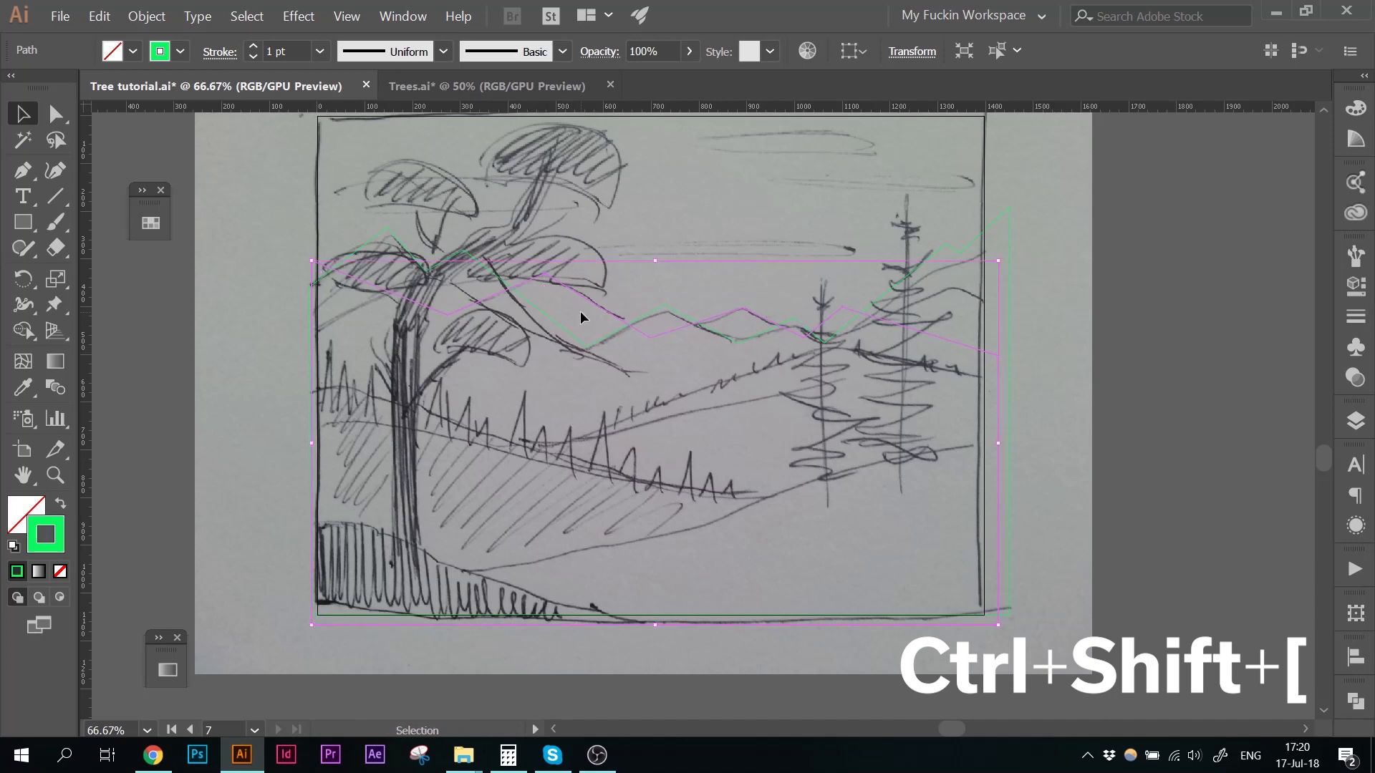
{"action": "left_click", "coordinate": [633, 222]}
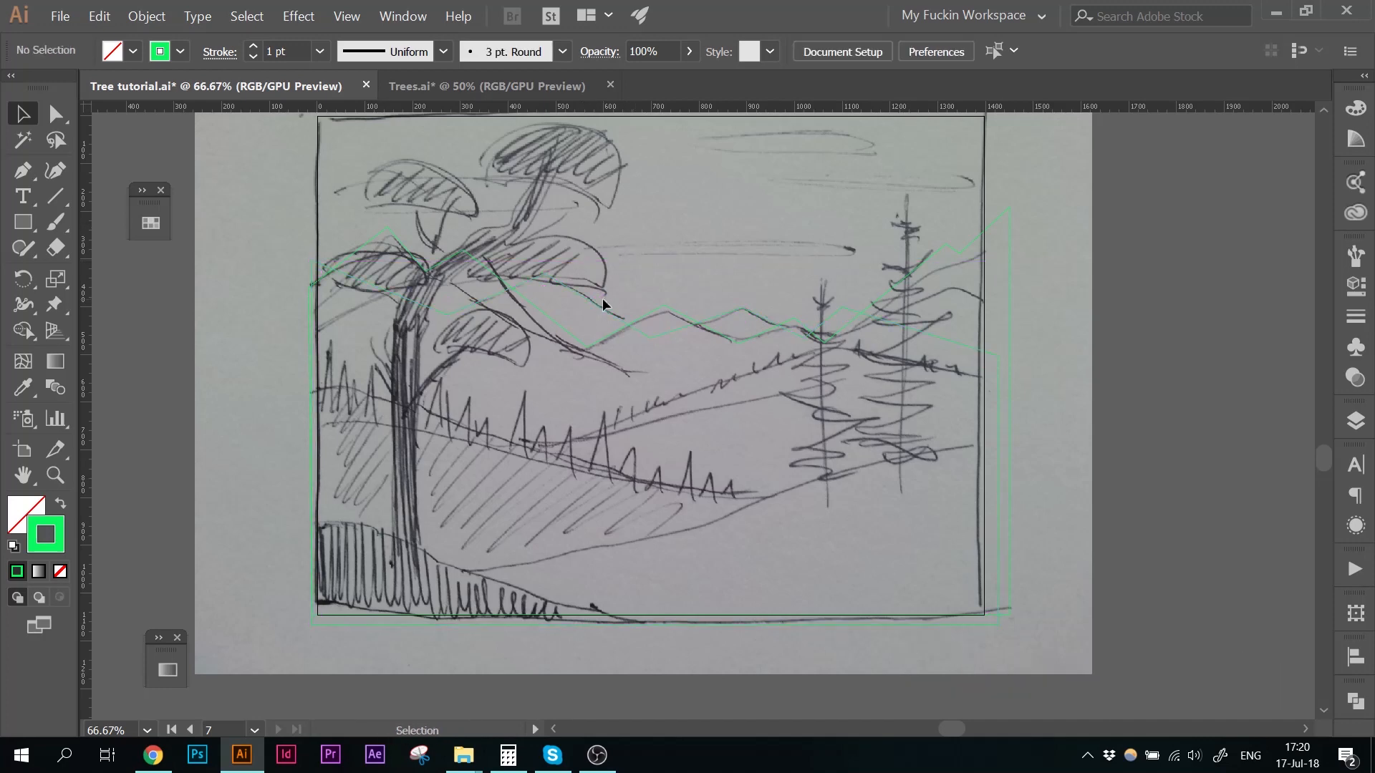
Step: Examine the stacking-order commands available for the second mountain outline, then leave it deselected
{"action": "left_click", "coordinate": [596, 306]}
{"action": "right_click", "coordinate": [597, 305]}
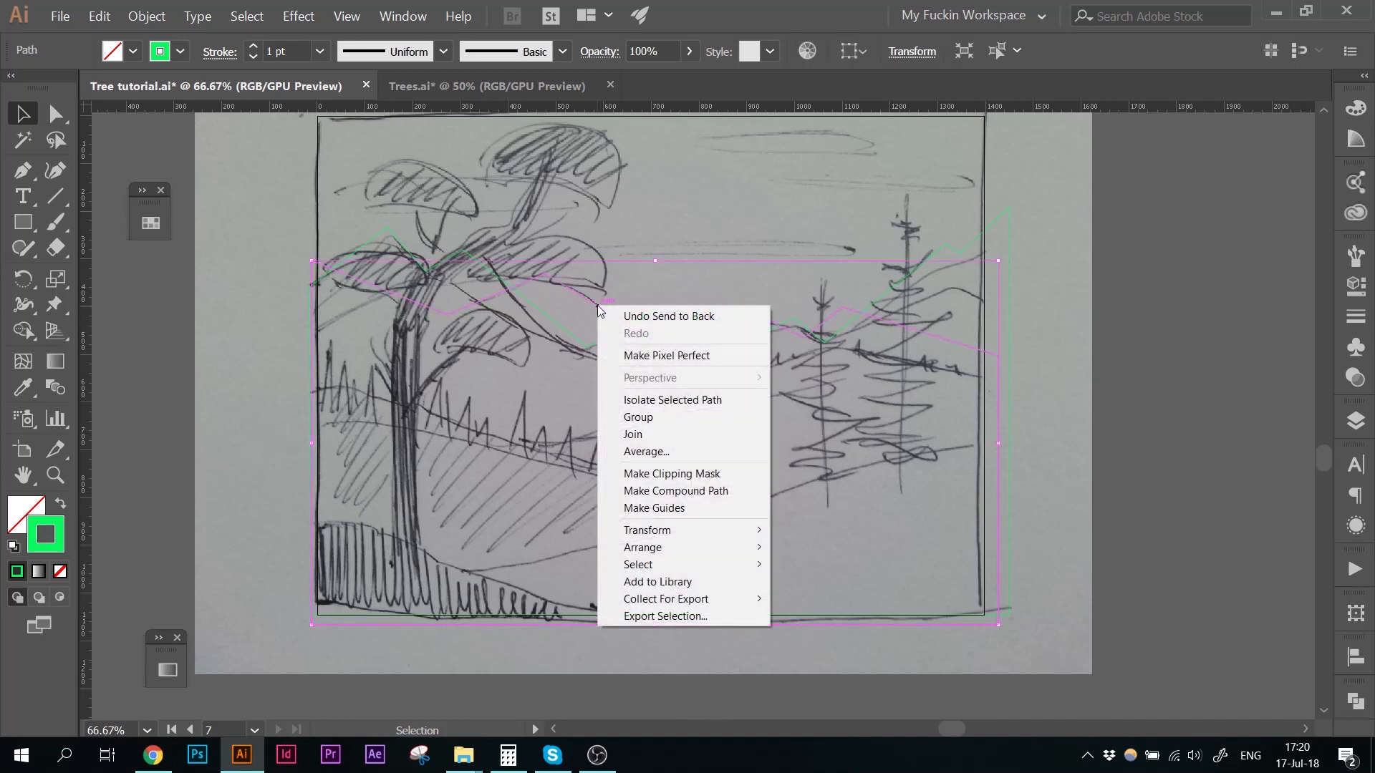
{"action": "mouse_move", "coordinate": [654, 531]}
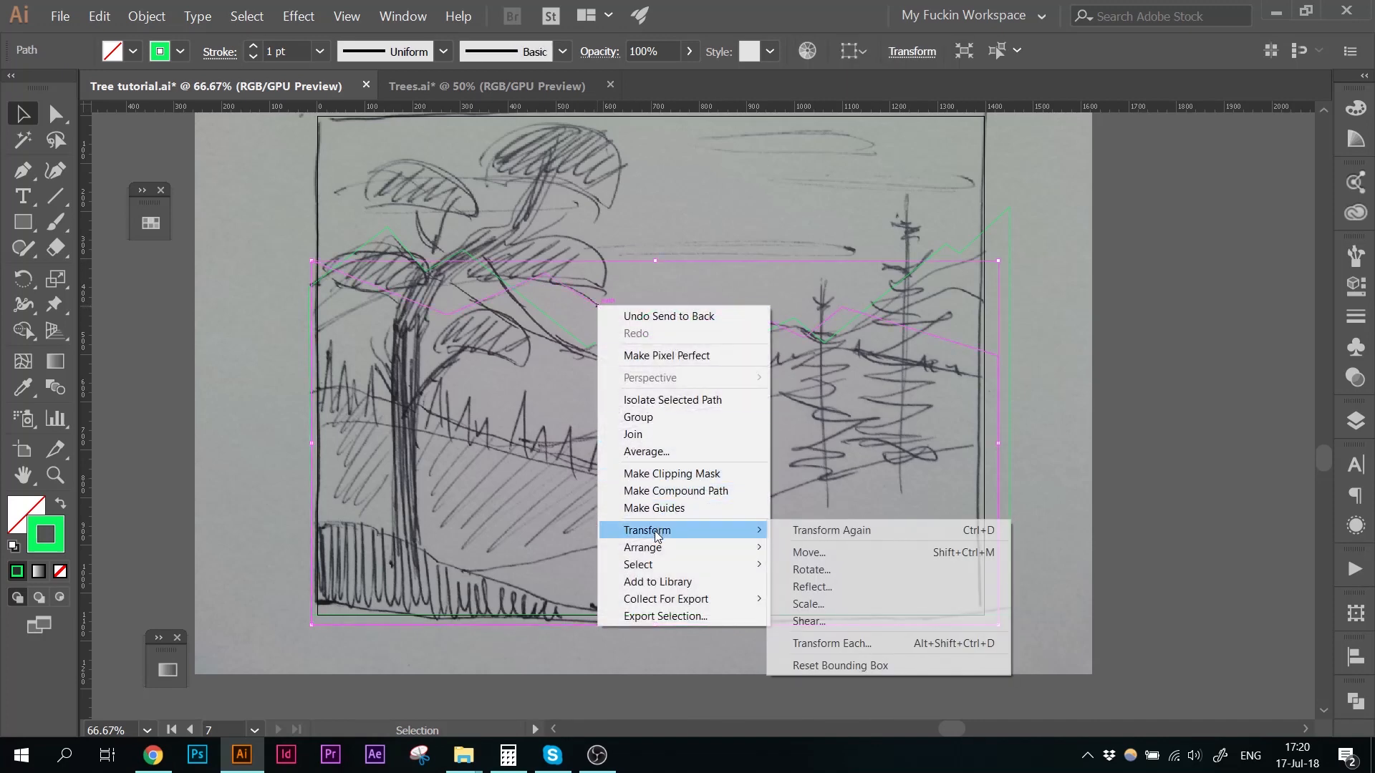
{"action": "mouse_move", "coordinate": [709, 548]}
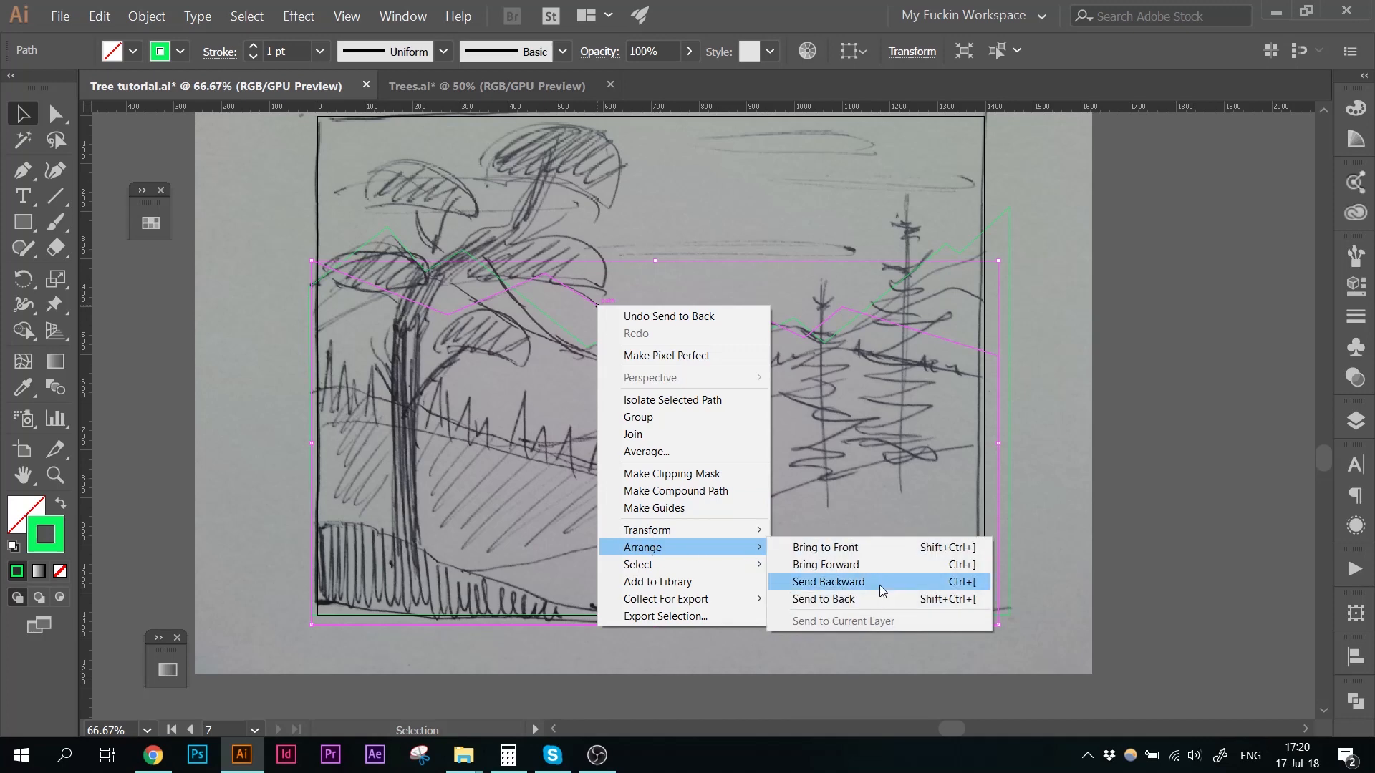
{"action": "left_click", "coordinate": [858, 423]}
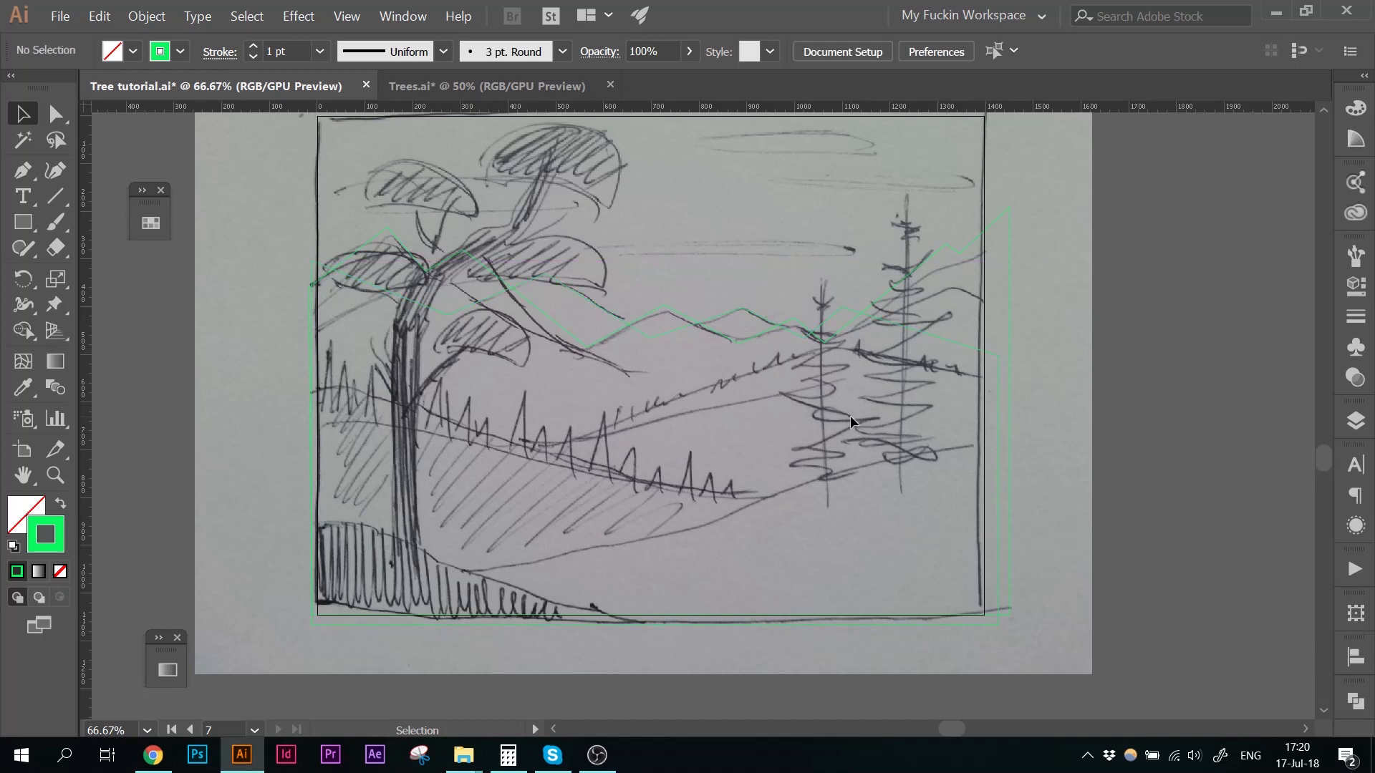
Step: Trace a third, lower mountain ridge with the Pen tool across the artboard, with small peaks in its right half, ending beyond the right edge
{"action": "left_click", "coordinate": [22, 169]}
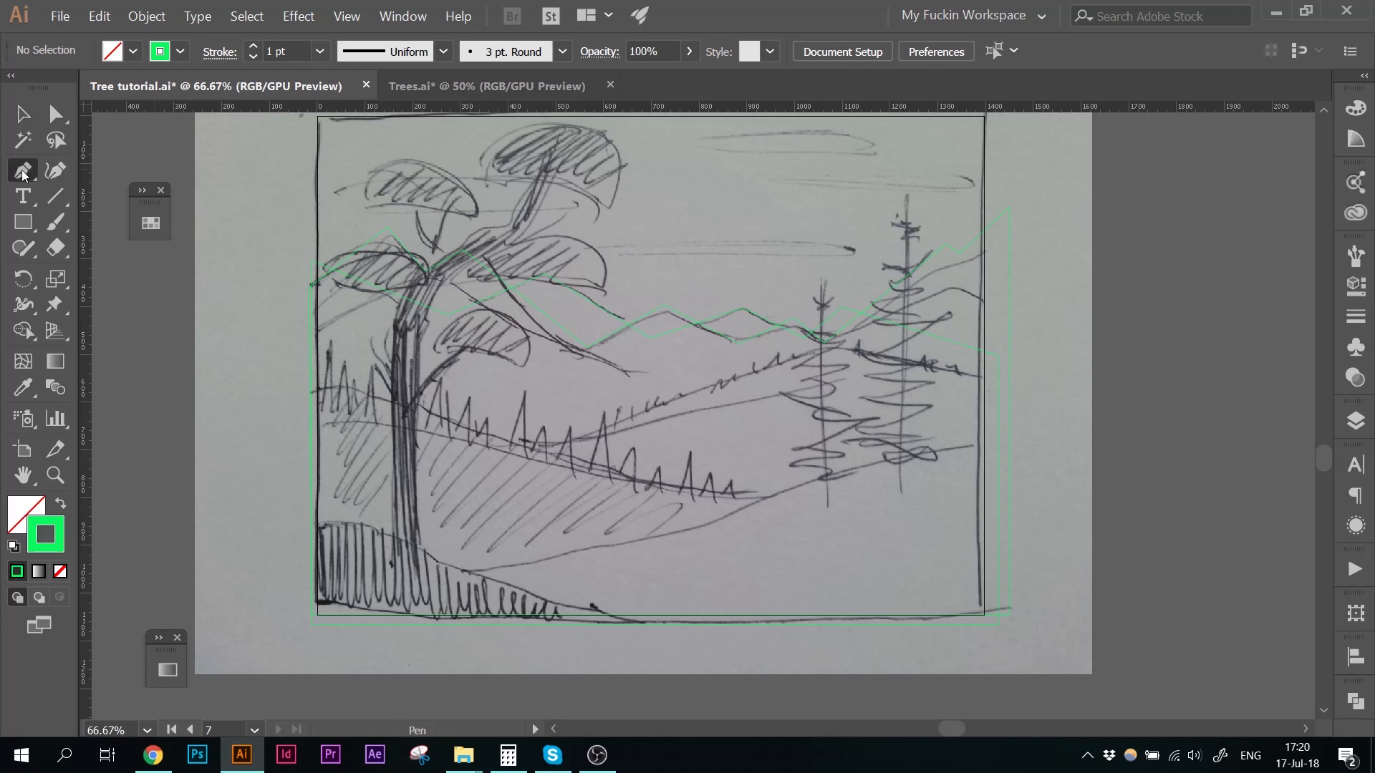
{"action": "left_click", "coordinate": [308, 347]}
{"action": "left_click", "coordinate": [629, 311]}
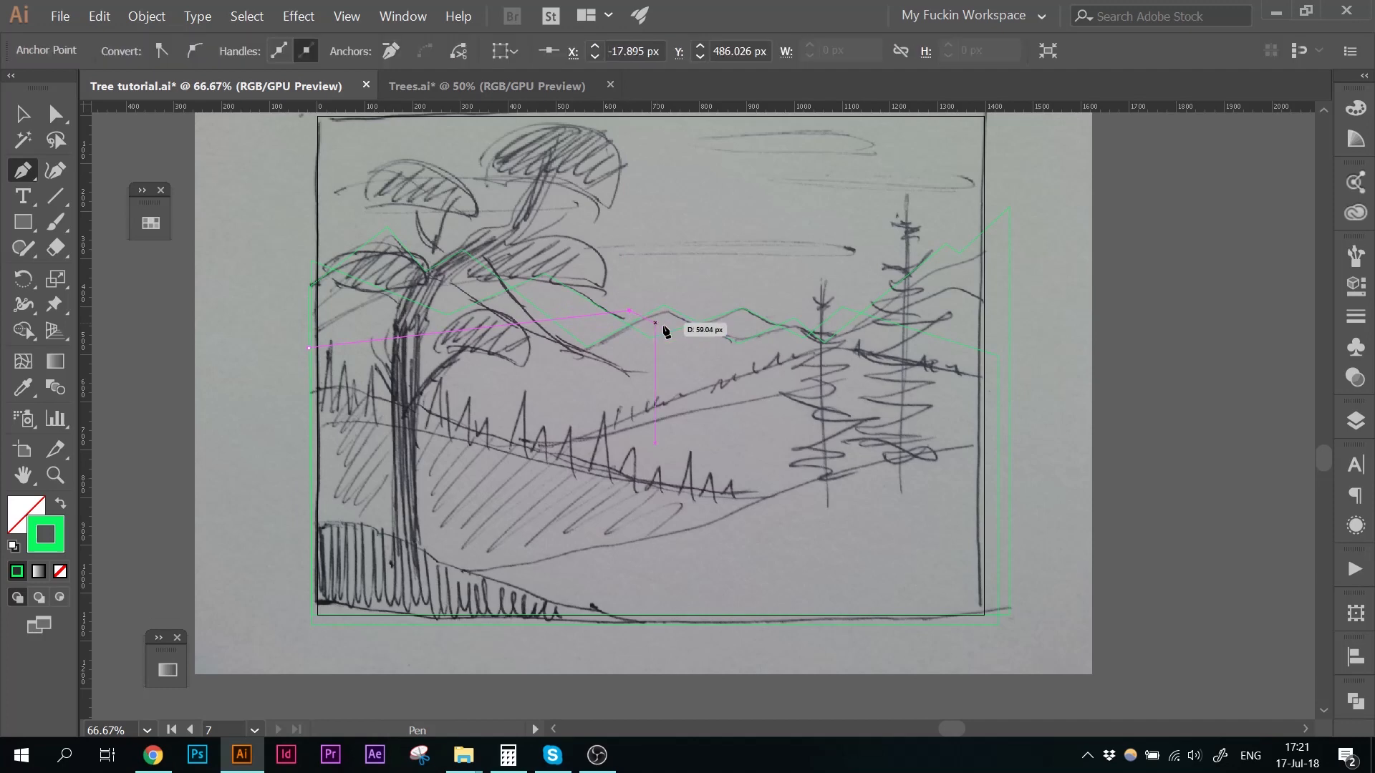
{"action": "left_click", "coordinate": [679, 325]}
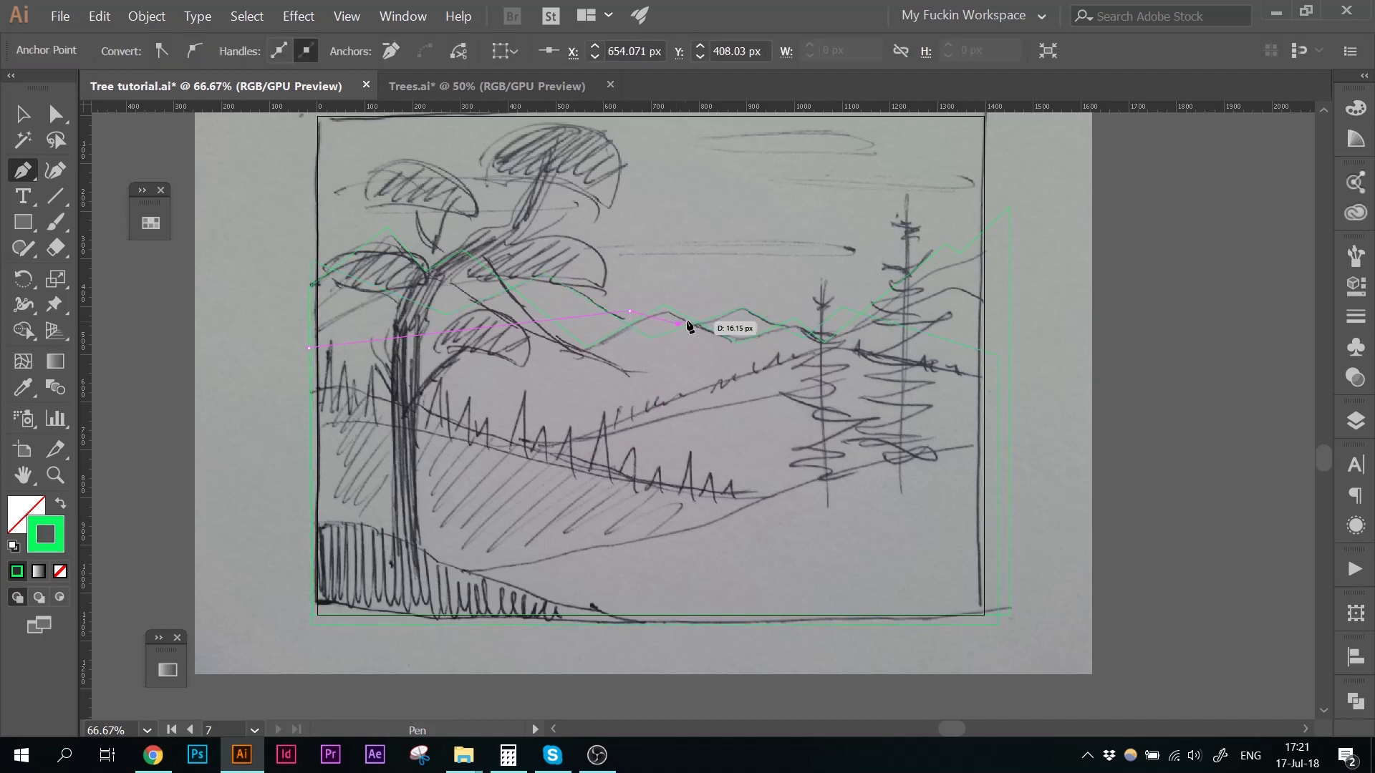
{"action": "left_click", "coordinate": [713, 311]}
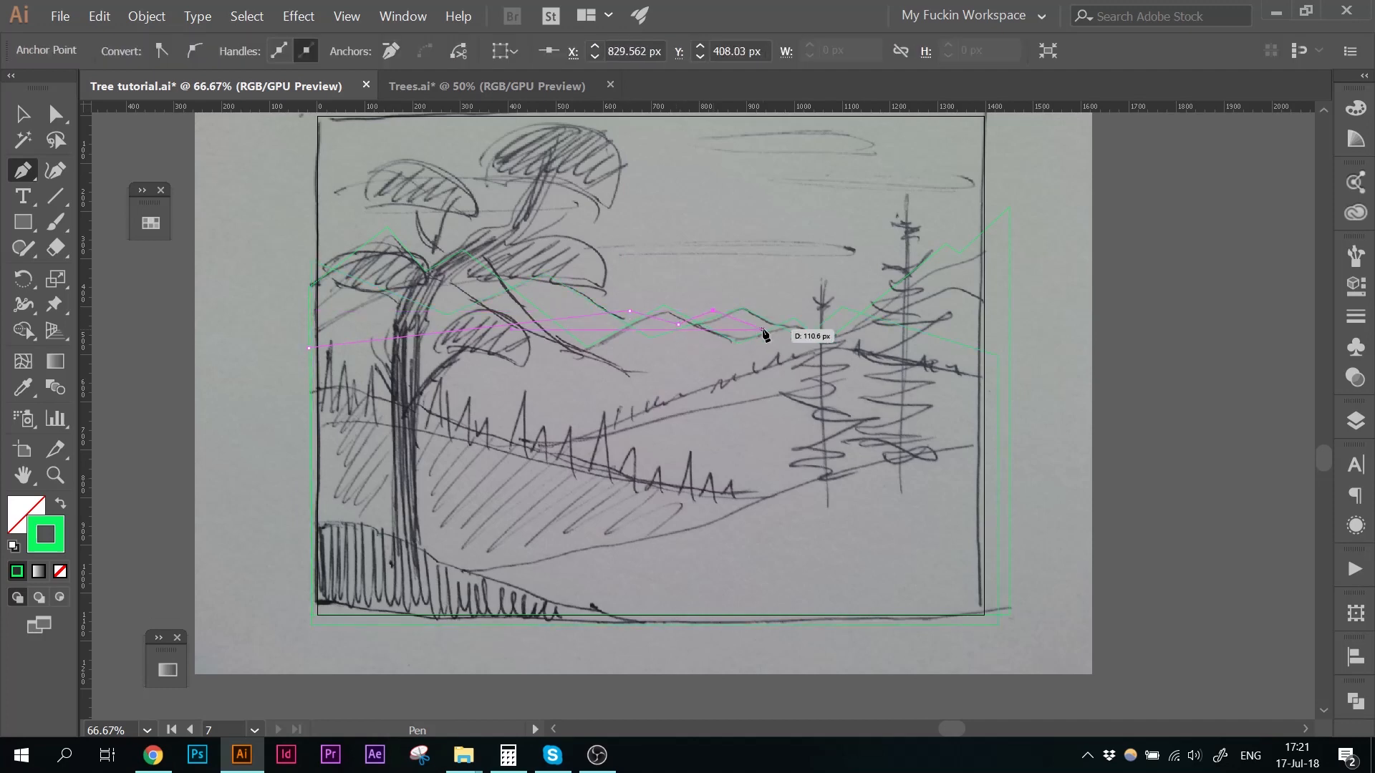
{"action": "left_click", "coordinate": [763, 328]}
{"action": "left_click", "coordinate": [808, 304]}
{"action": "left_click", "coordinate": [857, 328]}
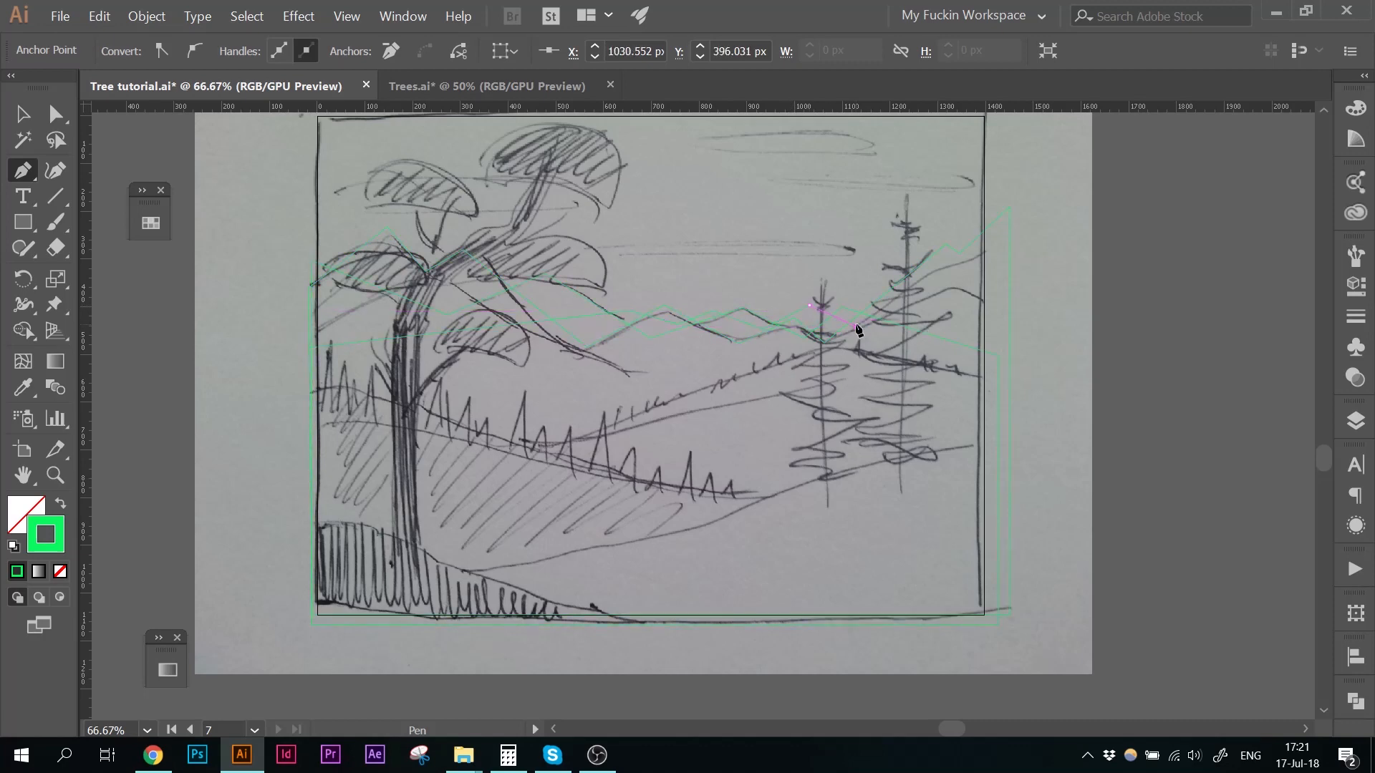
{"action": "left_click", "coordinate": [999, 355]}
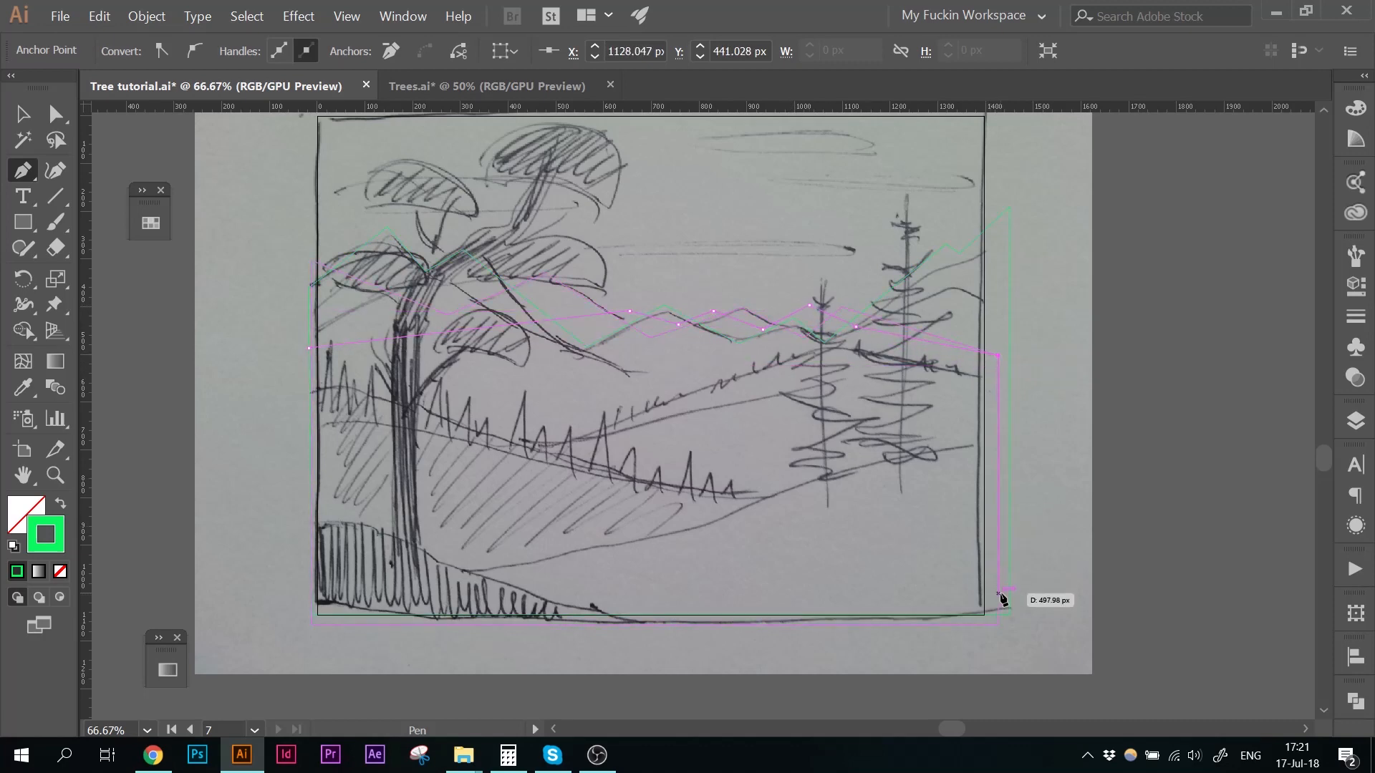
Step: Close the third mountain outline below the artboard and back up to its starting point on the left, then deselect it
{"action": "left_click", "coordinate": [311, 622]}
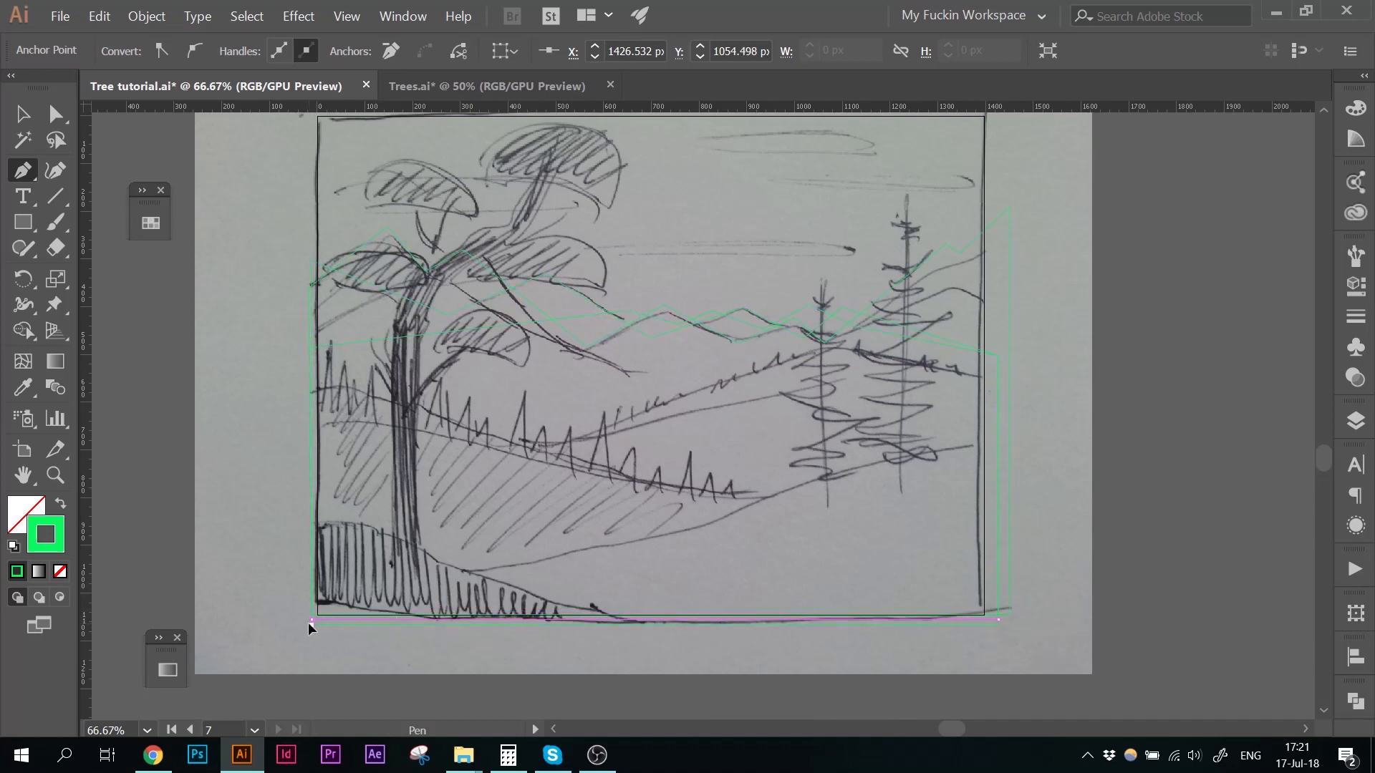
{"action": "left_click", "coordinate": [308, 349]}
{"action": "key", "text": "v"}
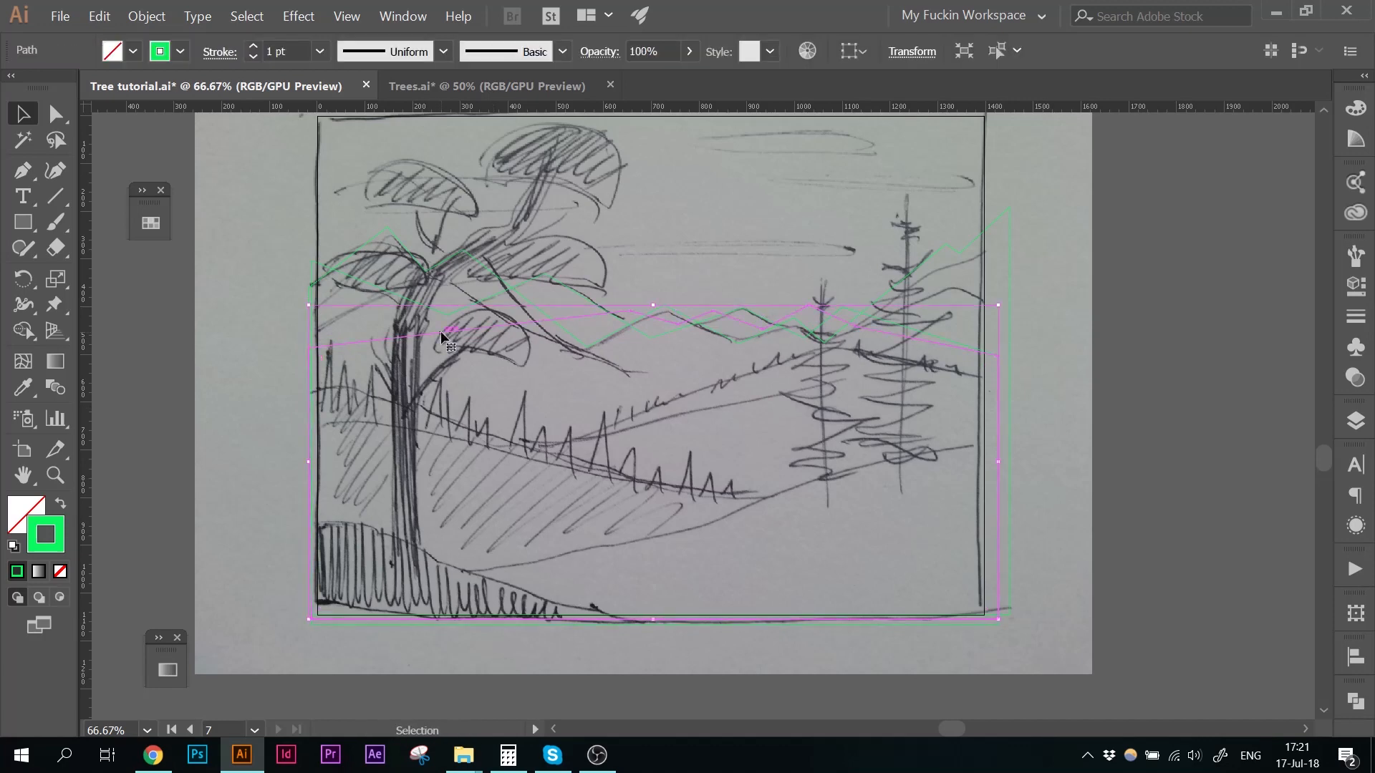
{"action": "left_click", "coordinate": [672, 230]}
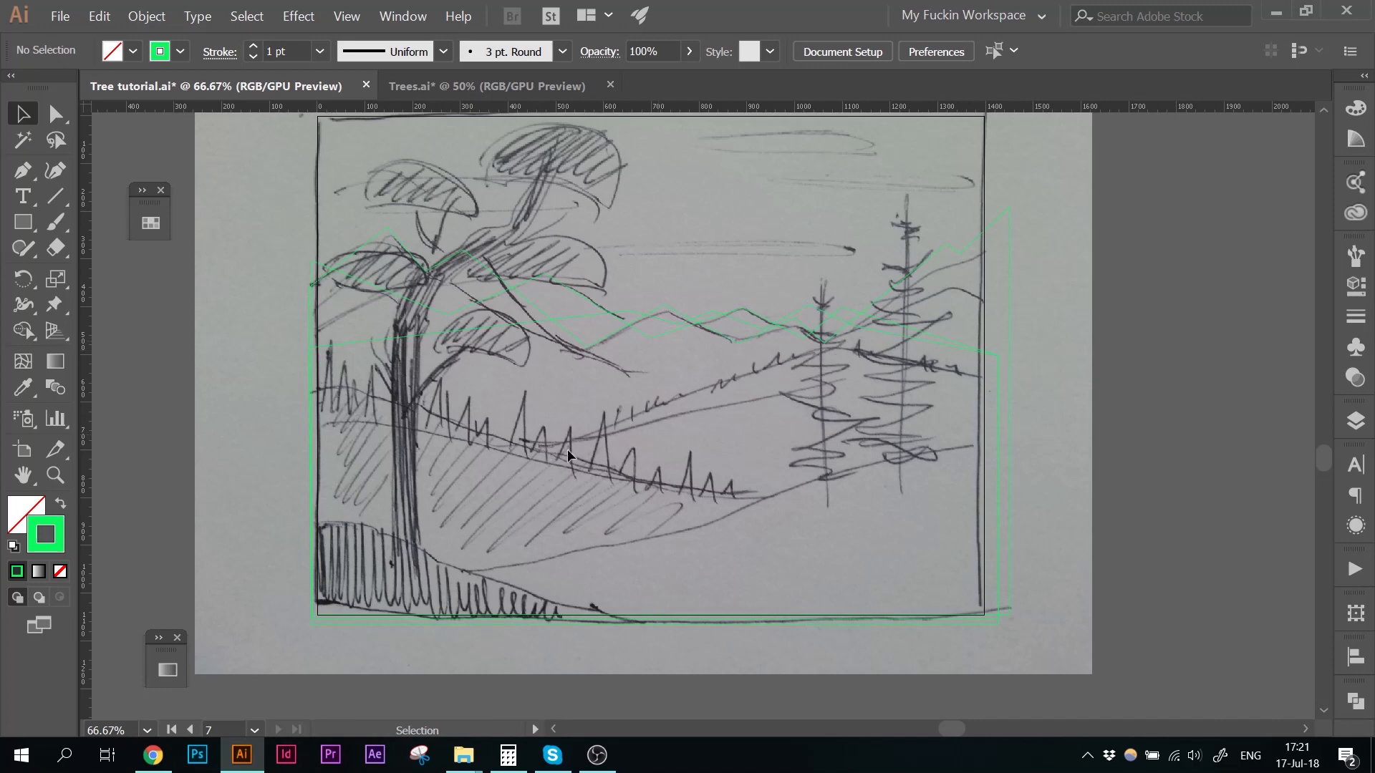
Step: Draw the distant hill as a closed outline, following the sketched slope from the right edge over its crest down past the left edge, and deselect it
{"action": "left_click", "coordinate": [22, 171]}
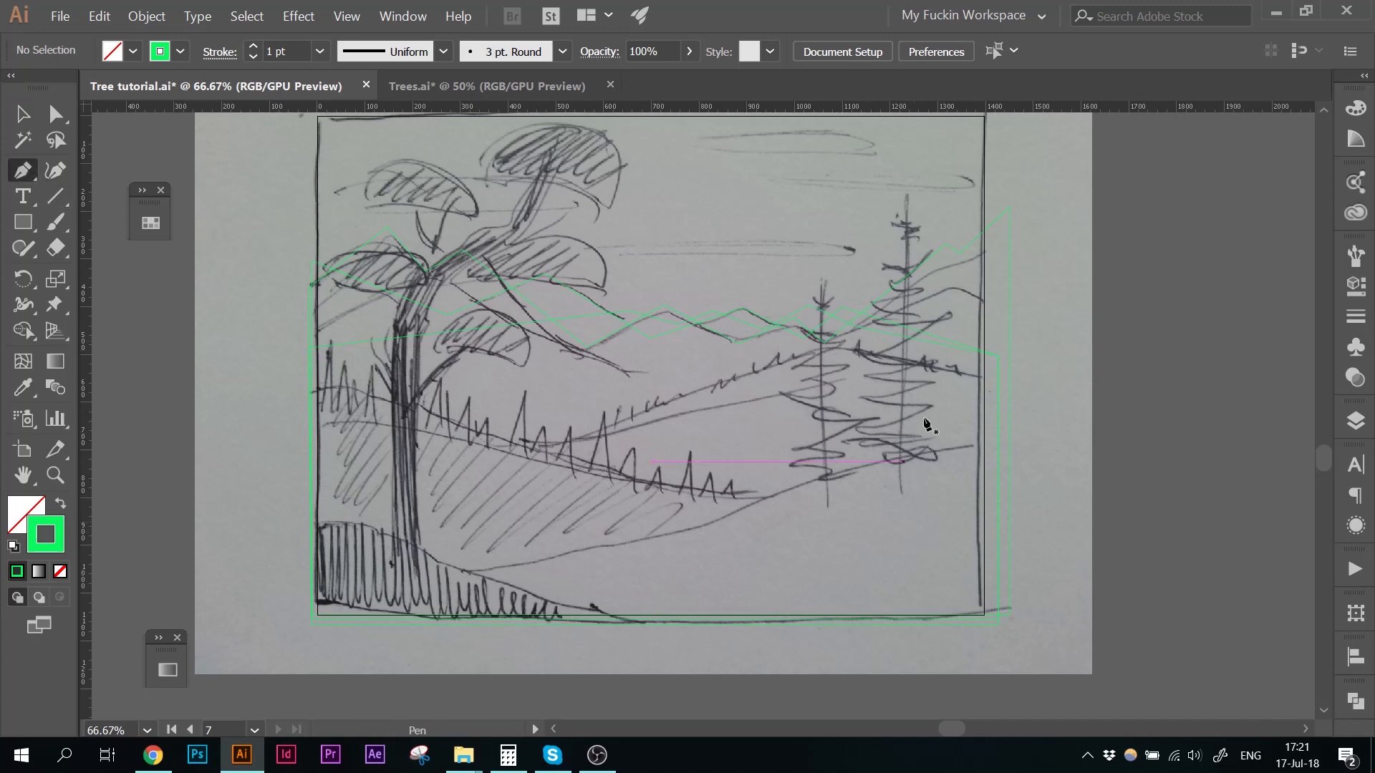
{"action": "left_click", "coordinate": [992, 378]}
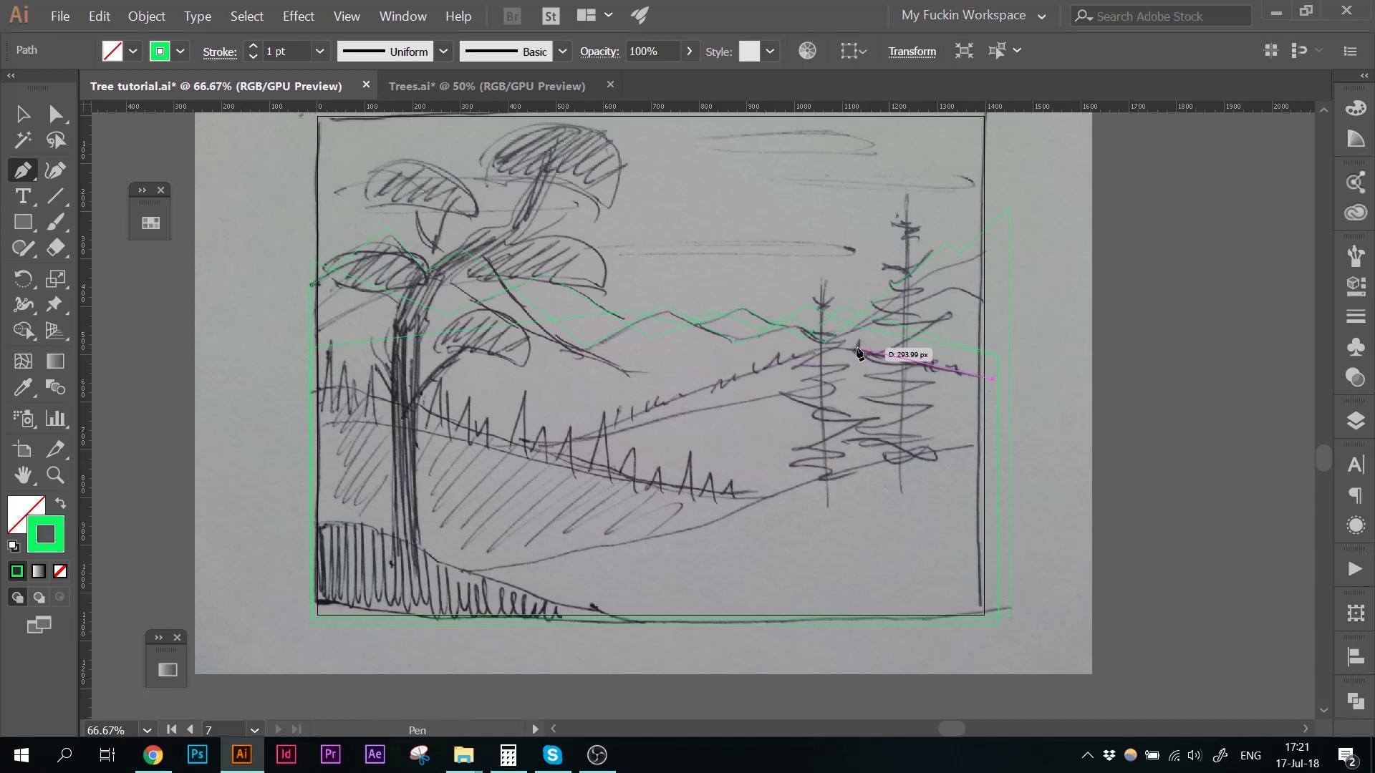
{"action": "left_click", "coordinate": [830, 347]}
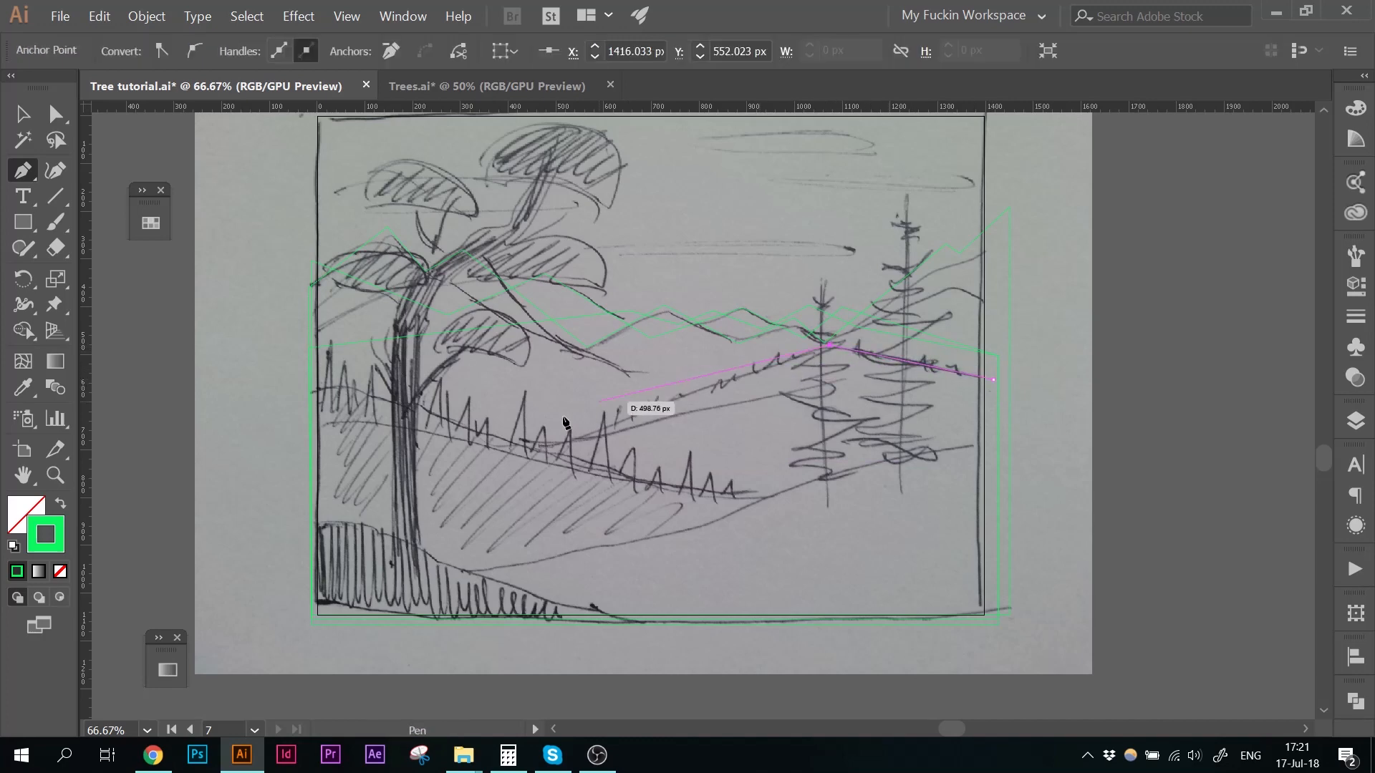
{"action": "left_click", "coordinate": [281, 526]}
{"action": "left_click", "coordinate": [280, 627]}
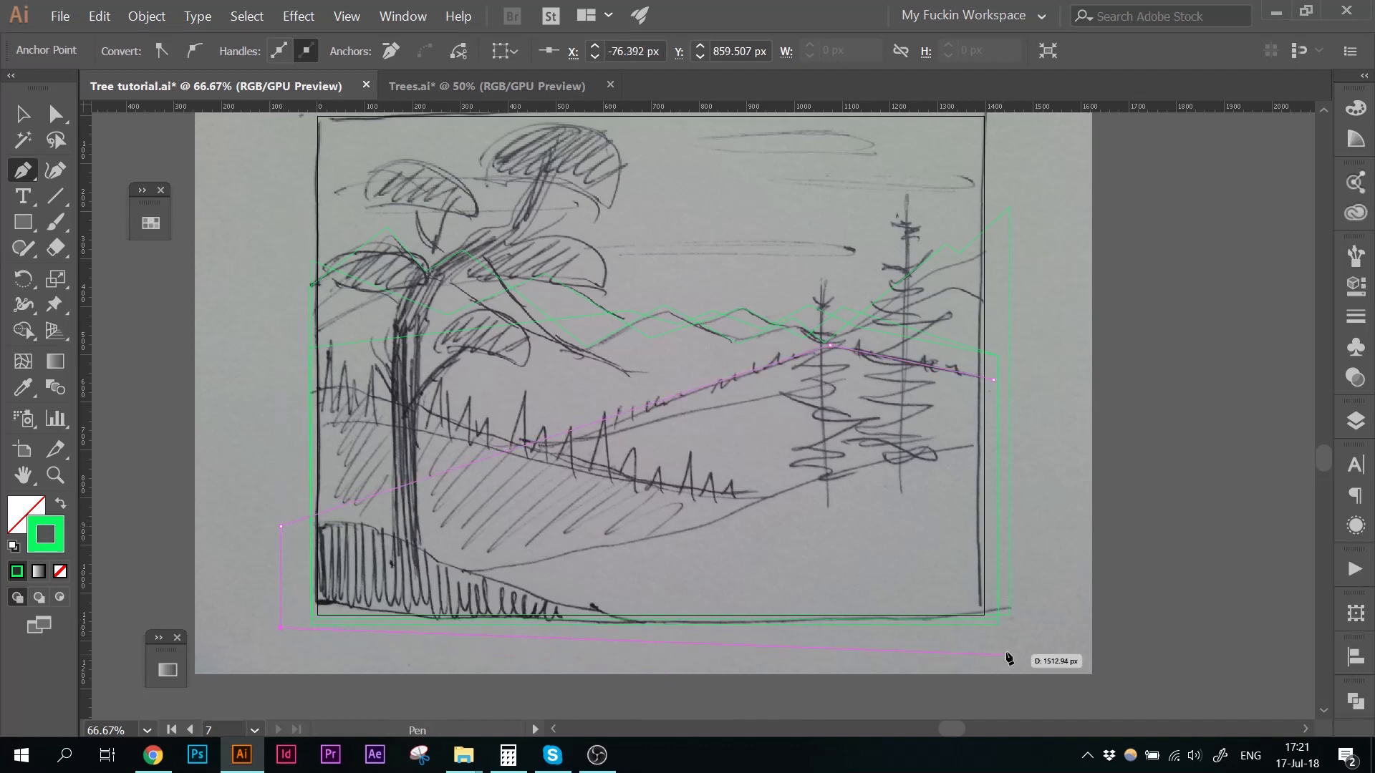
{"action": "left_click", "coordinate": [993, 627]}
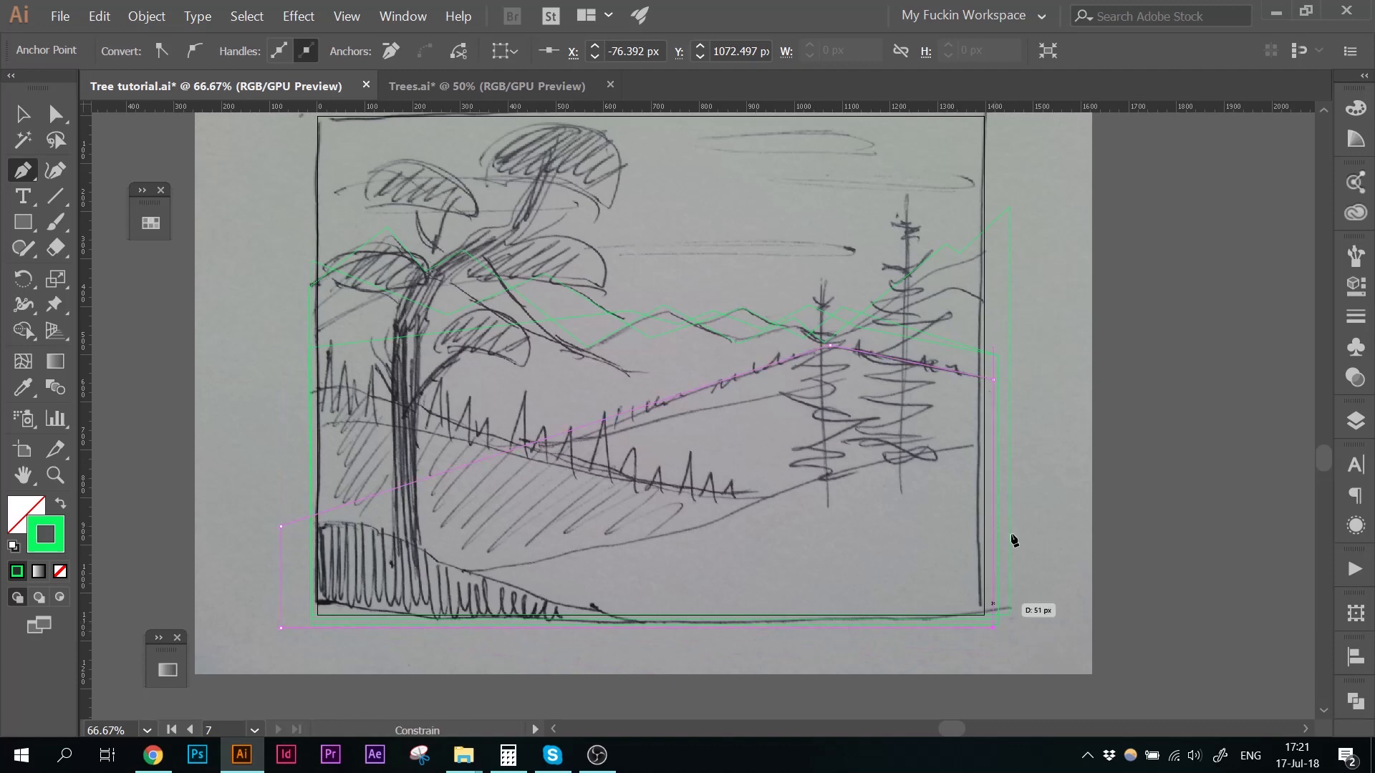
{"action": "left_click", "coordinate": [993, 380]}
{"action": "key", "text": "ctrl+shift+a"}
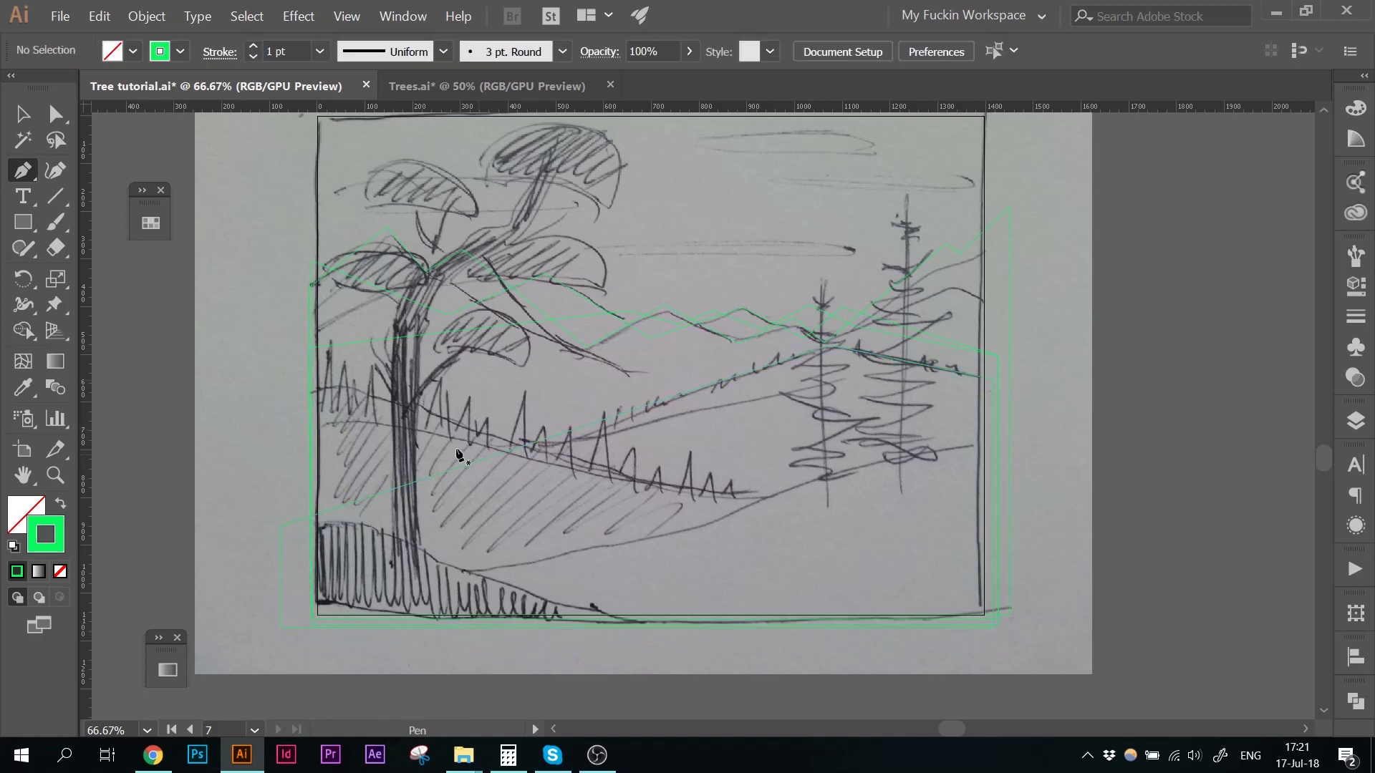
Step: Draw the tree-lined hill as a closed outline sloping from the left edge down to the lower right, extending below the artboard, and deselect it
{"action": "left_click", "coordinate": [309, 391]}
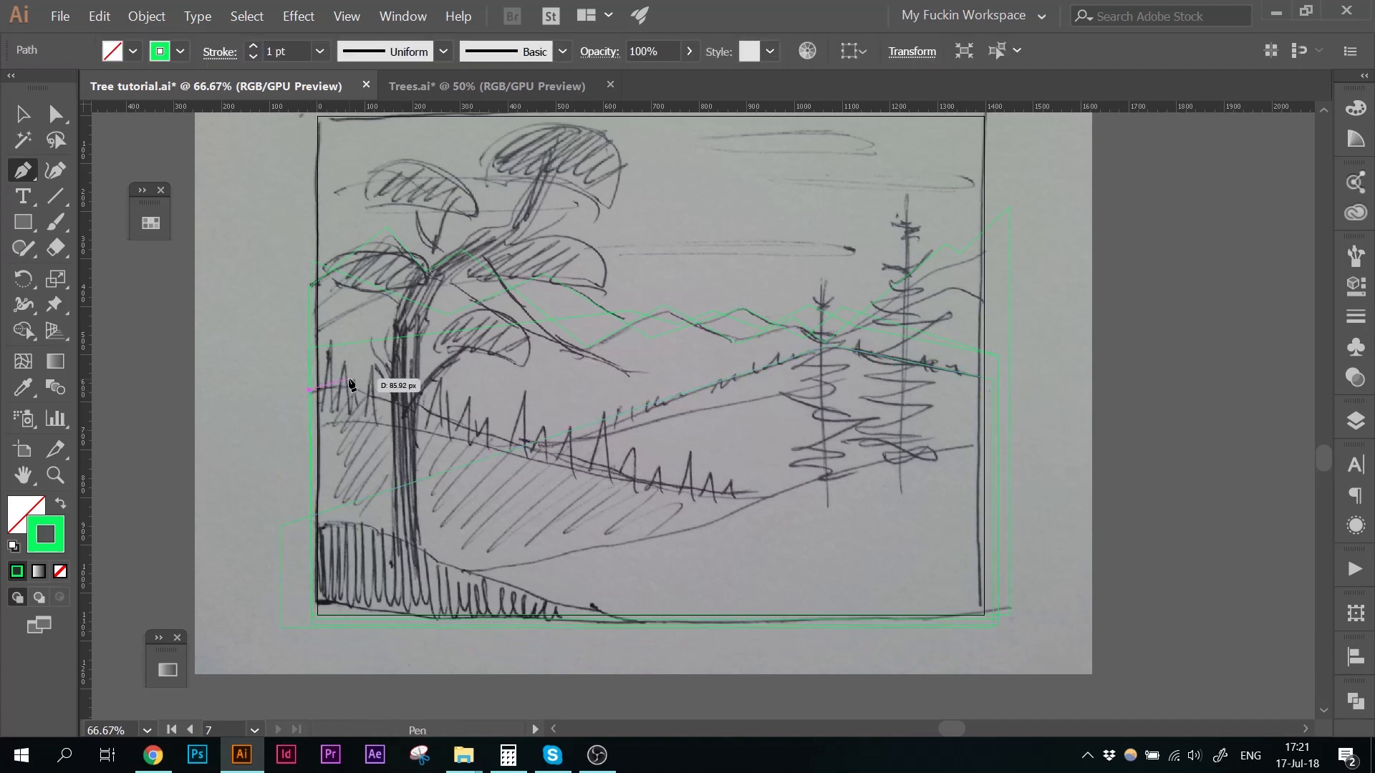
{"action": "left_click", "coordinate": [348, 378]}
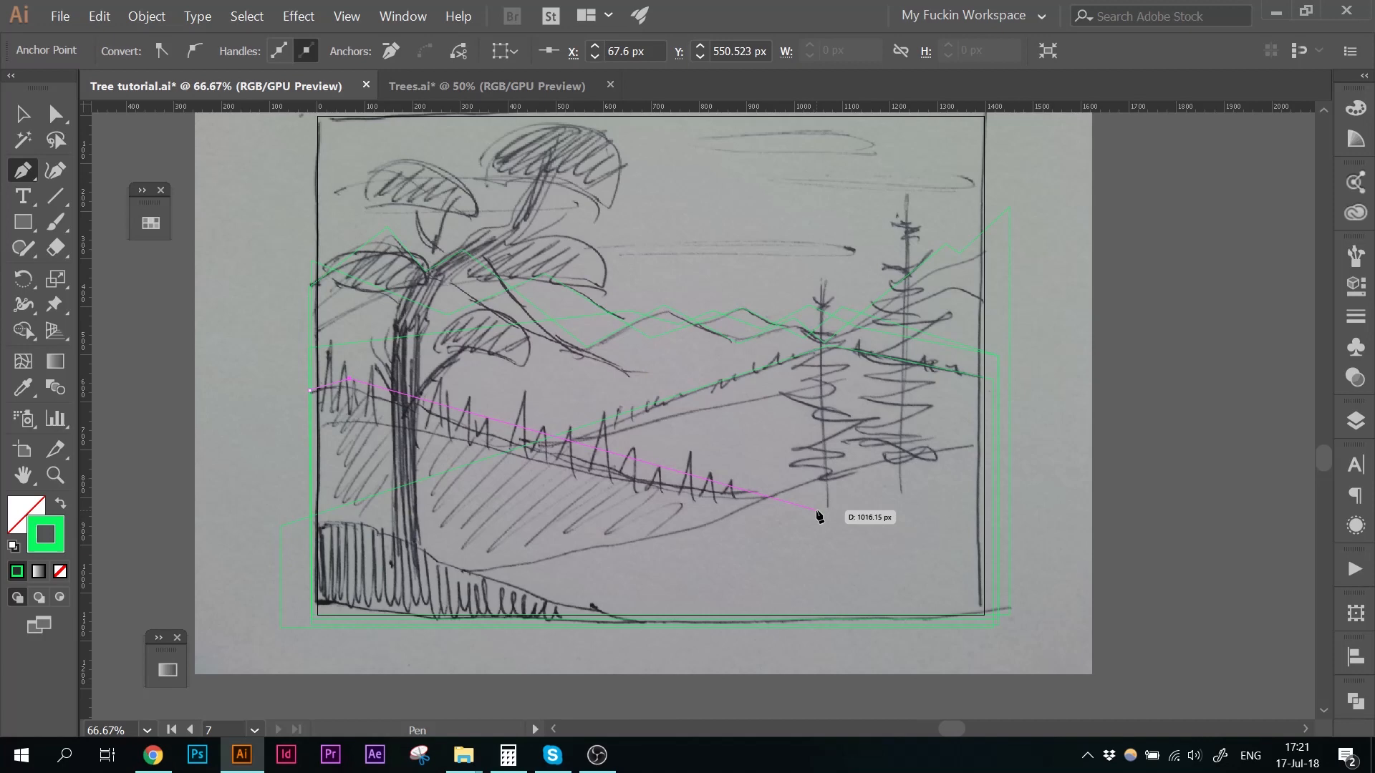
{"action": "key", "text": "ctrl+z"}
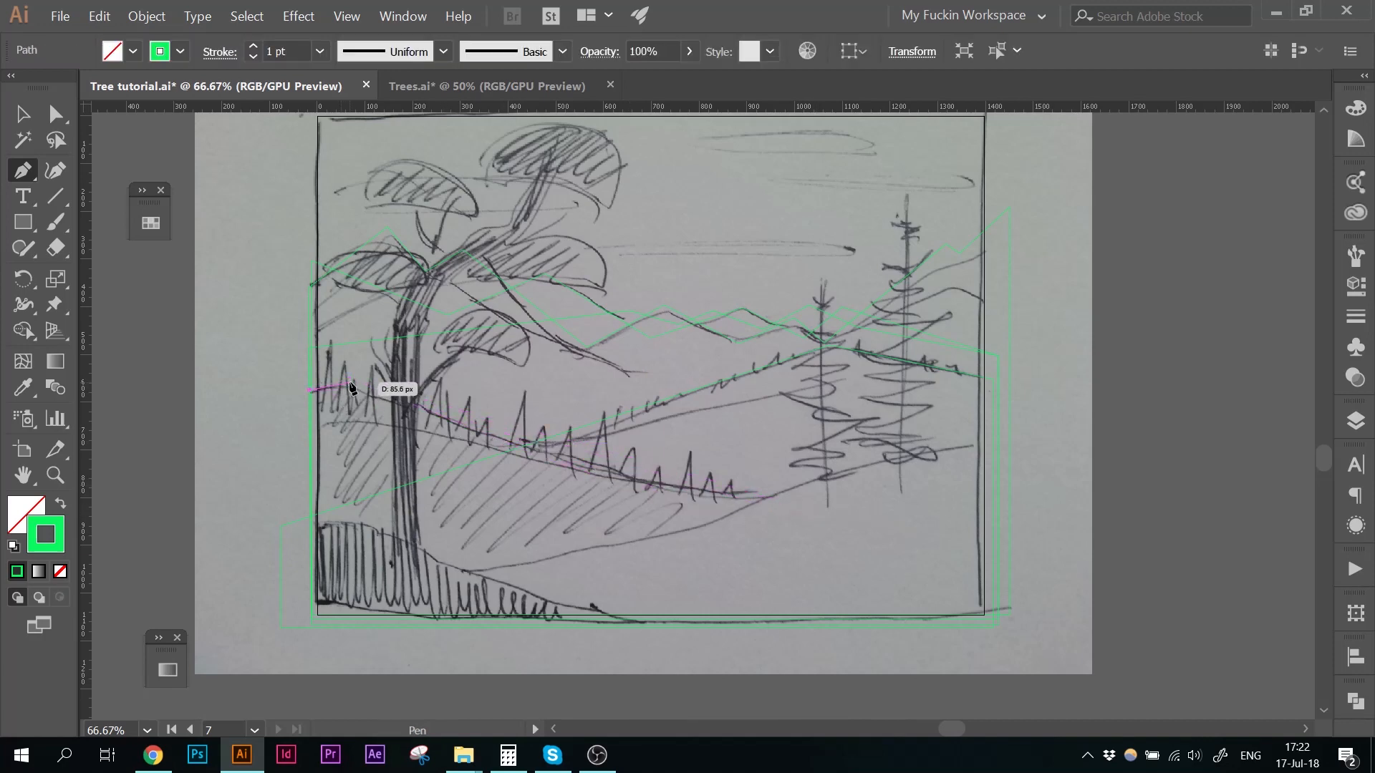
{"action": "left_click", "coordinate": [349, 384]}
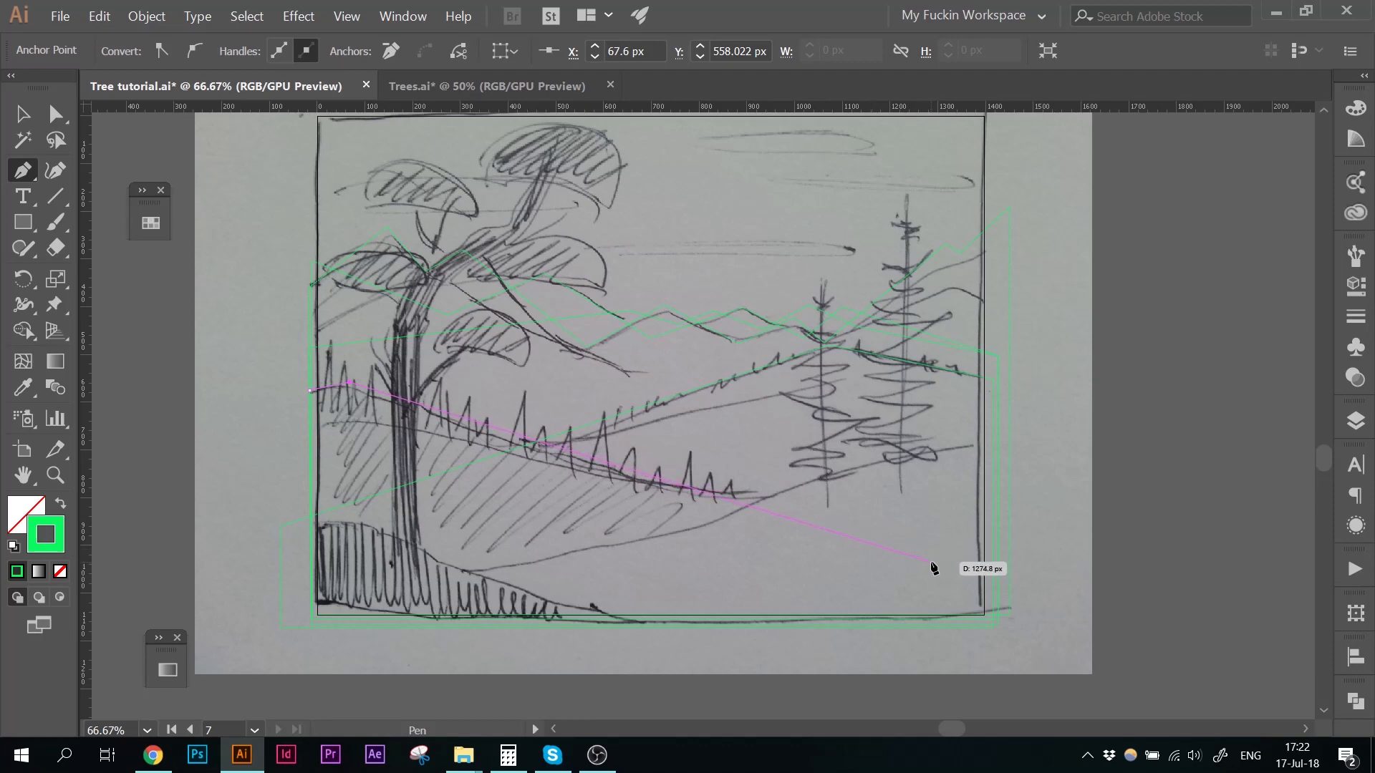
{"action": "left_click", "coordinate": [992, 588]}
{"action": "left_click", "coordinate": [994, 627]}
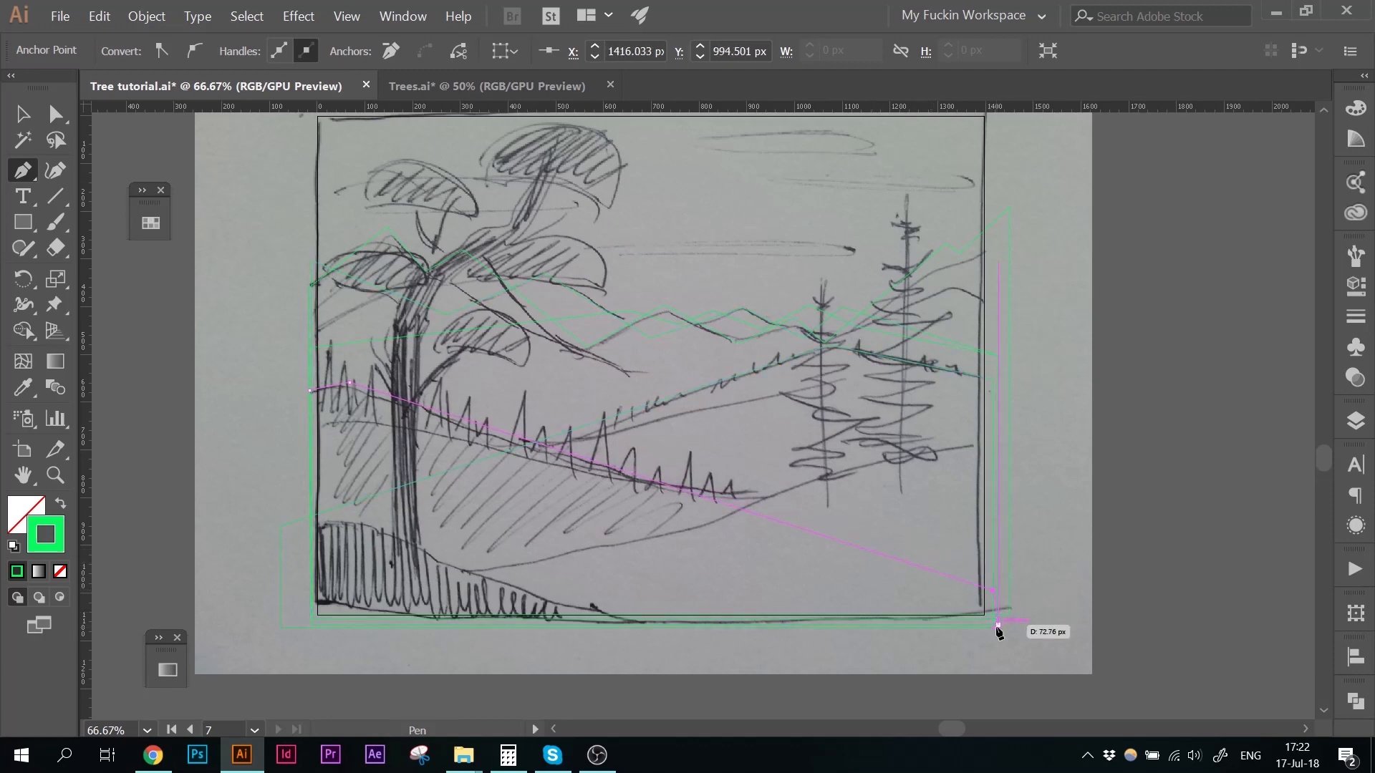
{"action": "left_click", "coordinate": [311, 627]}
{"action": "left_click", "coordinate": [311, 391]}
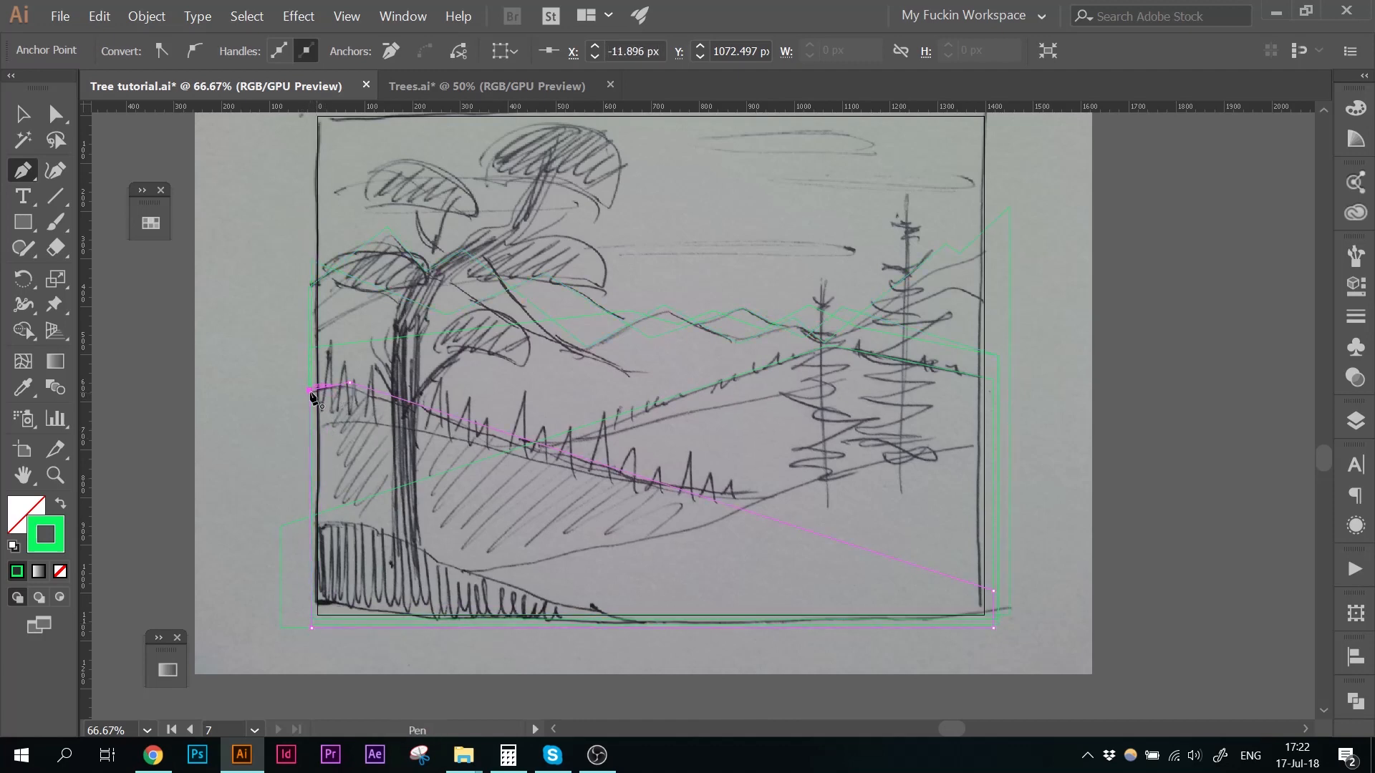
{"action": "left_click", "coordinate": [260, 451], "text": "ctrl"}
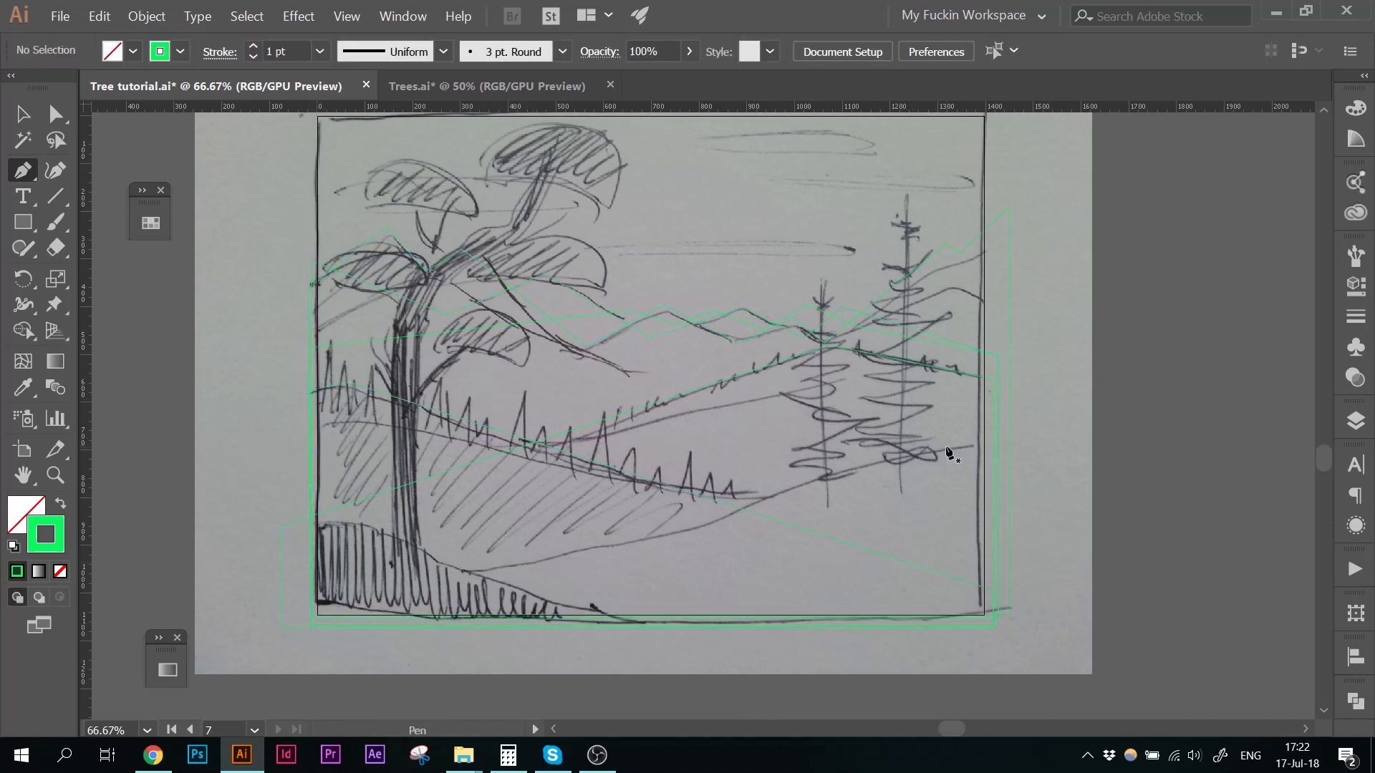
Step: Draw the hill beneath the two pines as a closed outline sloping from the right edge to beyond the lower-left corner, and deselect it
{"action": "left_click", "coordinate": [994, 451], "text": "ctrl"}
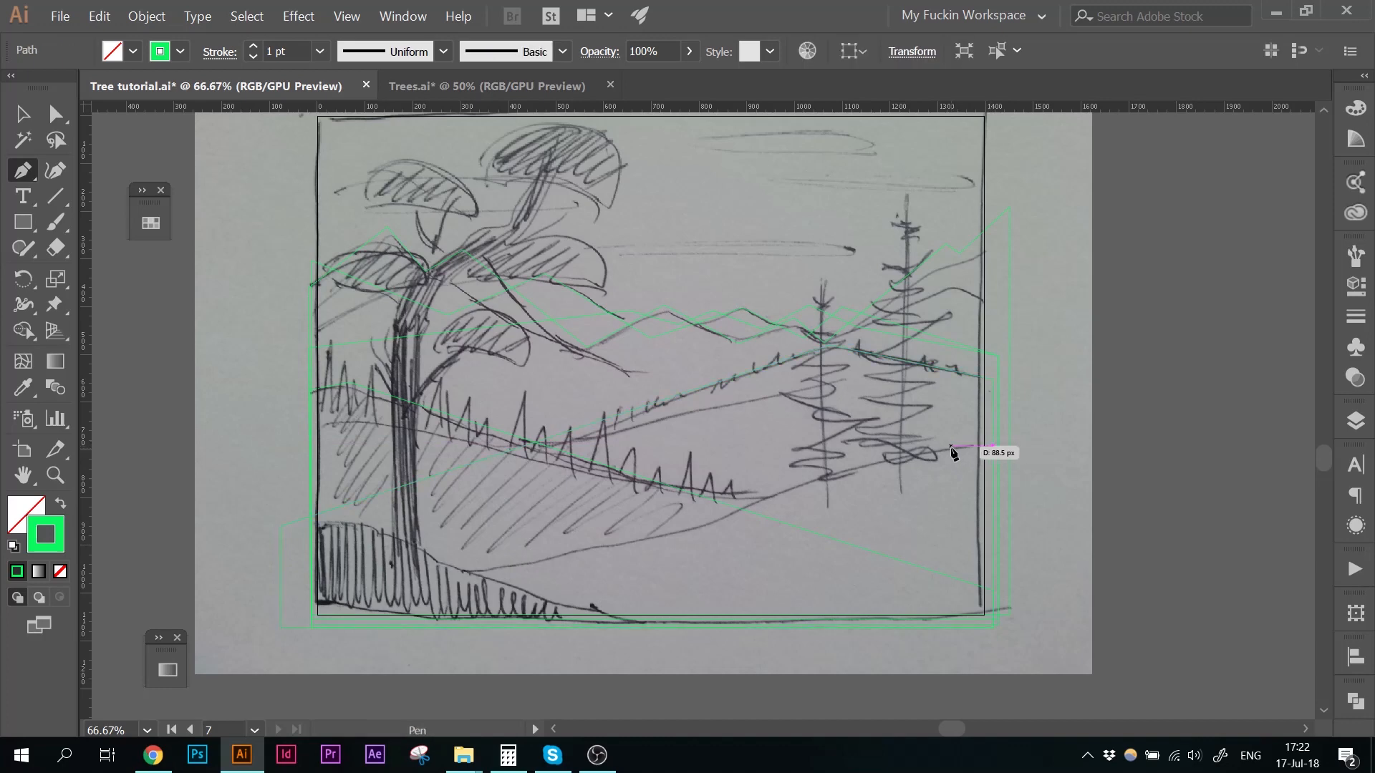
{"action": "left_click", "coordinate": [990, 449], "text": "ctrl"}
{"action": "left_click", "coordinate": [988, 444]}
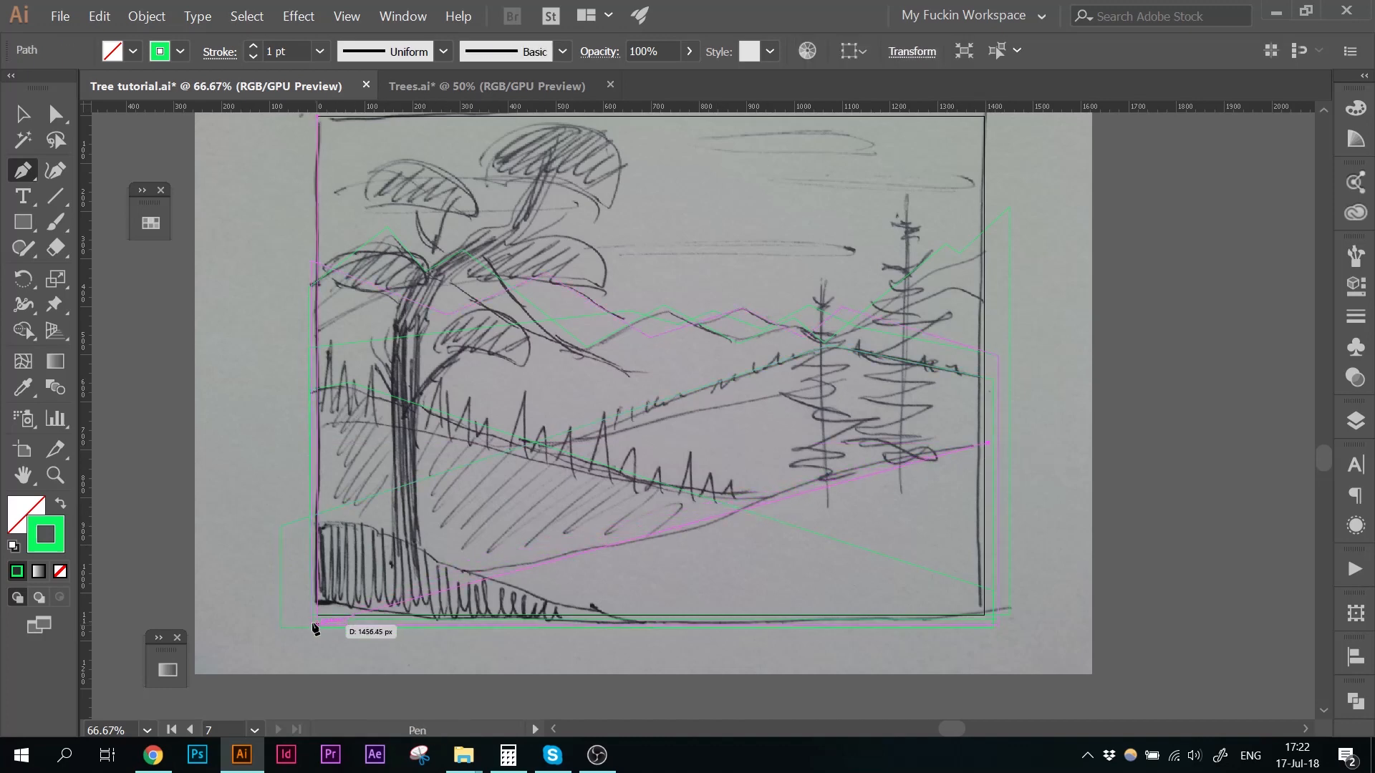
{"action": "left_click", "coordinate": [277, 620]}
{"action": "left_click", "coordinate": [276, 641]}
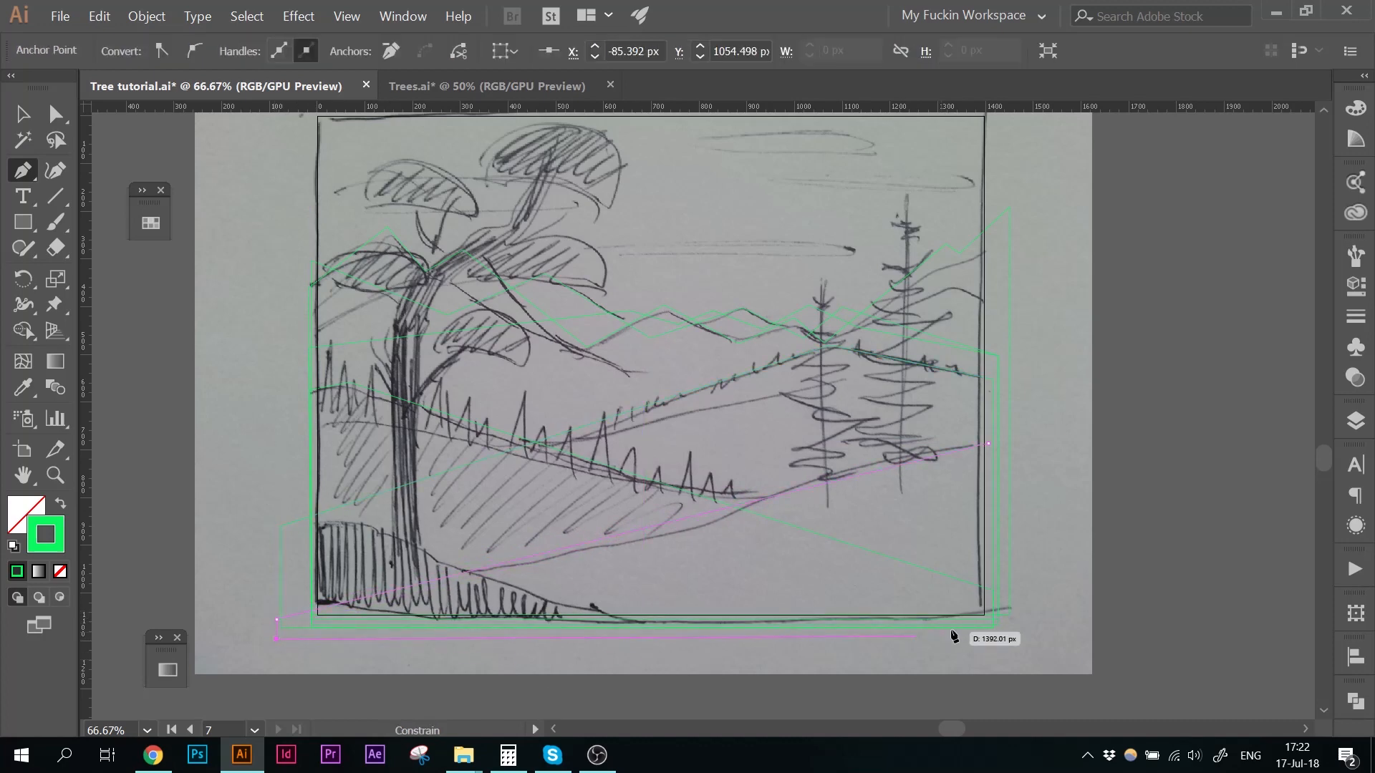
{"action": "left_click", "coordinate": [992, 632]}
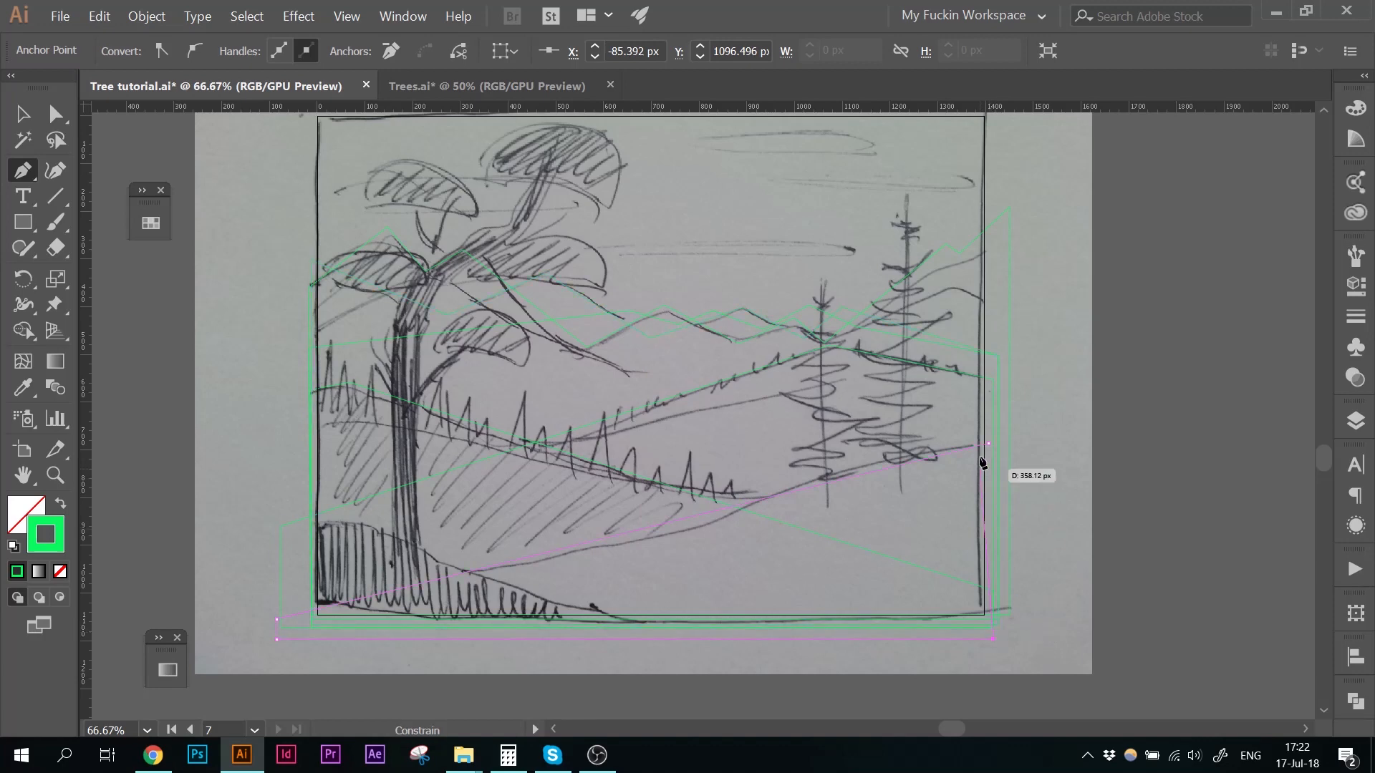
{"action": "left_click", "coordinate": [989, 442]}
{"action": "left_click", "coordinate": [1072, 446], "text": "ctrl"}
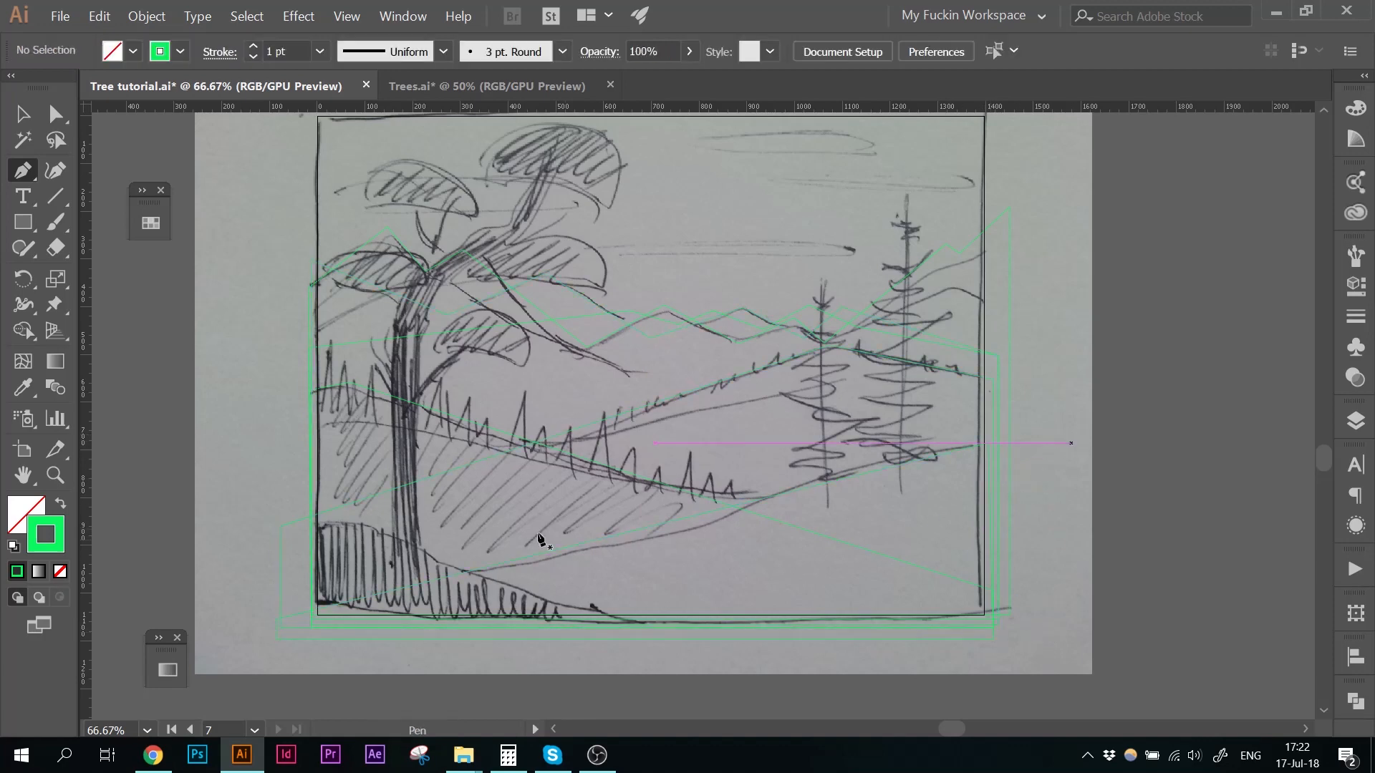
Step: Draw the dark foreground mound in the lower-left corner as a closed outline extending past the artboard edges, and deselect it
{"action": "left_click_drag", "start_coordinate": [306, 527], "coordinate": [323, 530]}
{"action": "key", "text": "ctrl+z"}
{"action": "left_click", "coordinate": [303, 512]}
{"action": "left_click", "coordinate": [681, 638]}
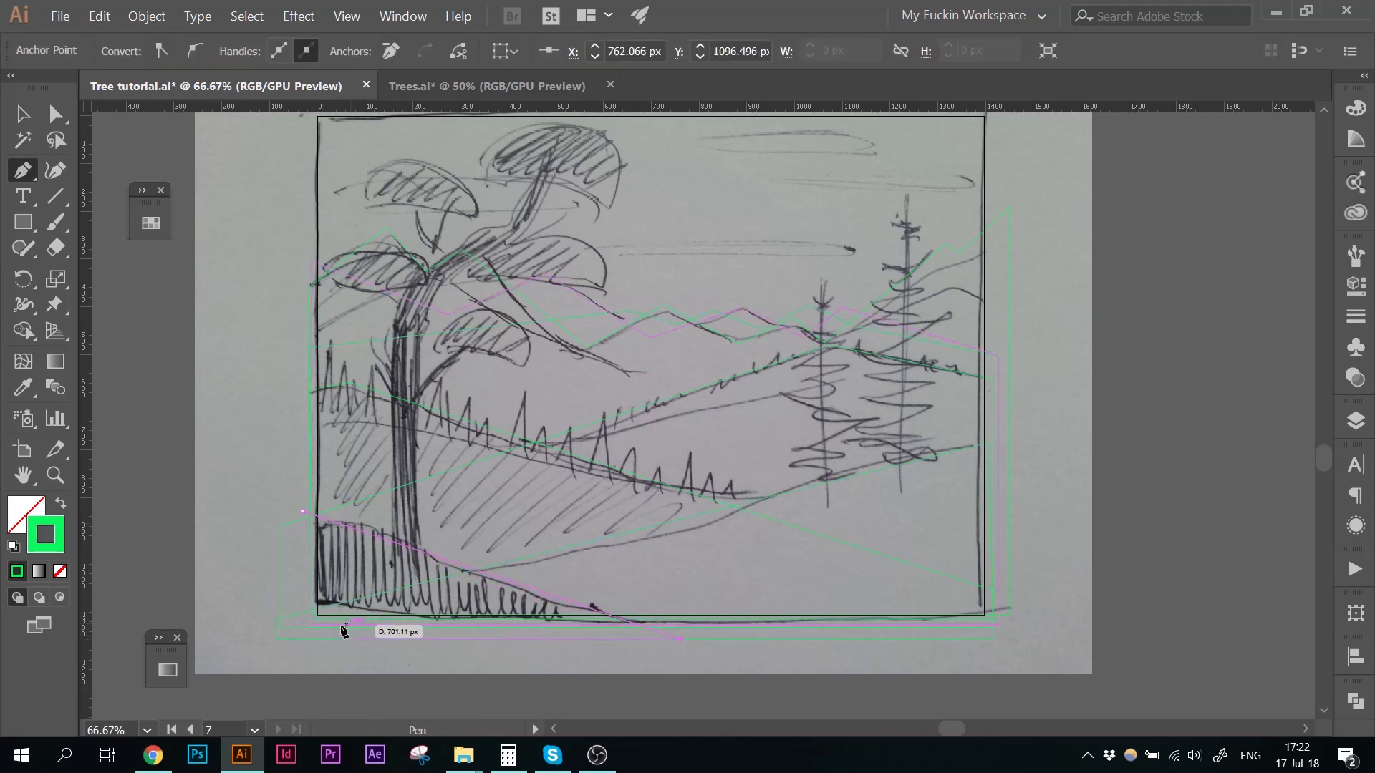
{"action": "left_click", "coordinate": [302, 638]}
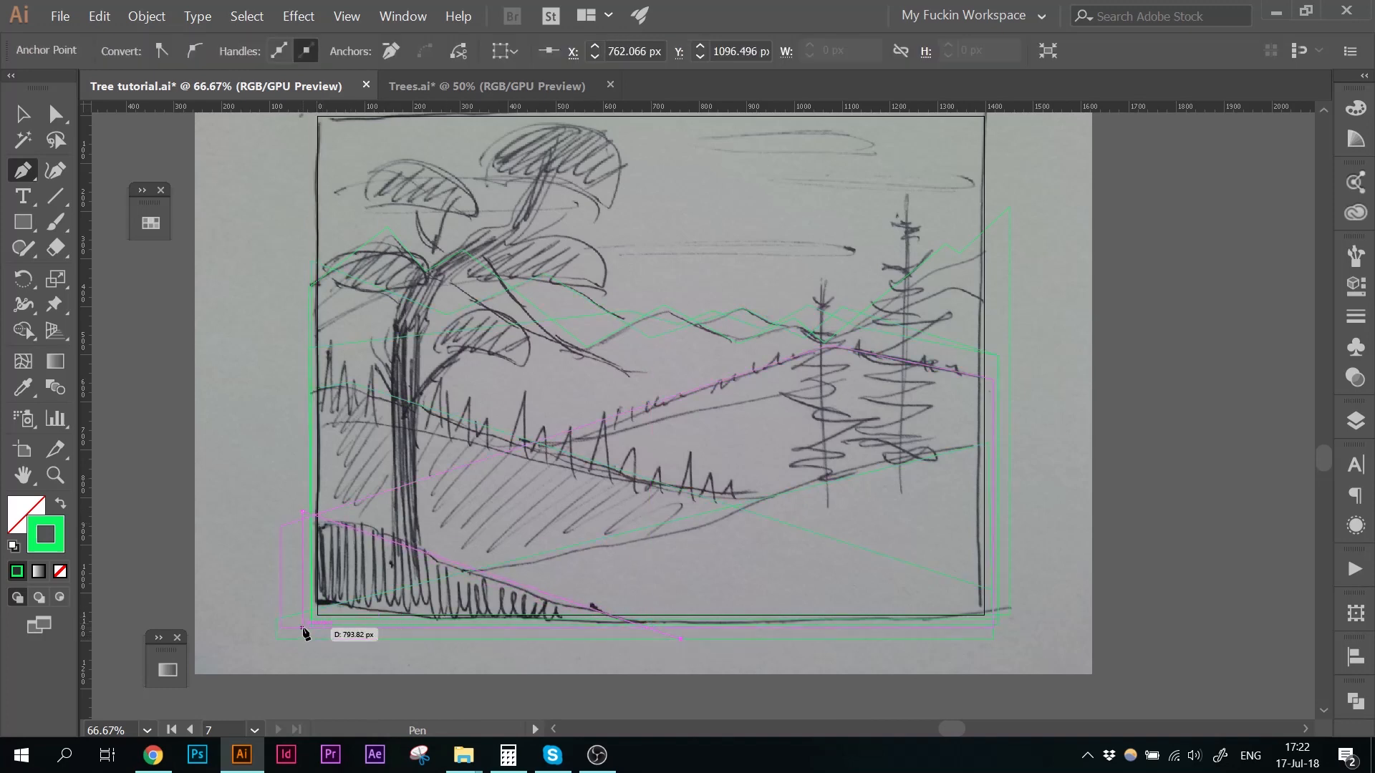
{"action": "left_click", "coordinate": [302, 511]}
{"action": "left_click", "coordinate": [484, 387], "text": "ctrl"}
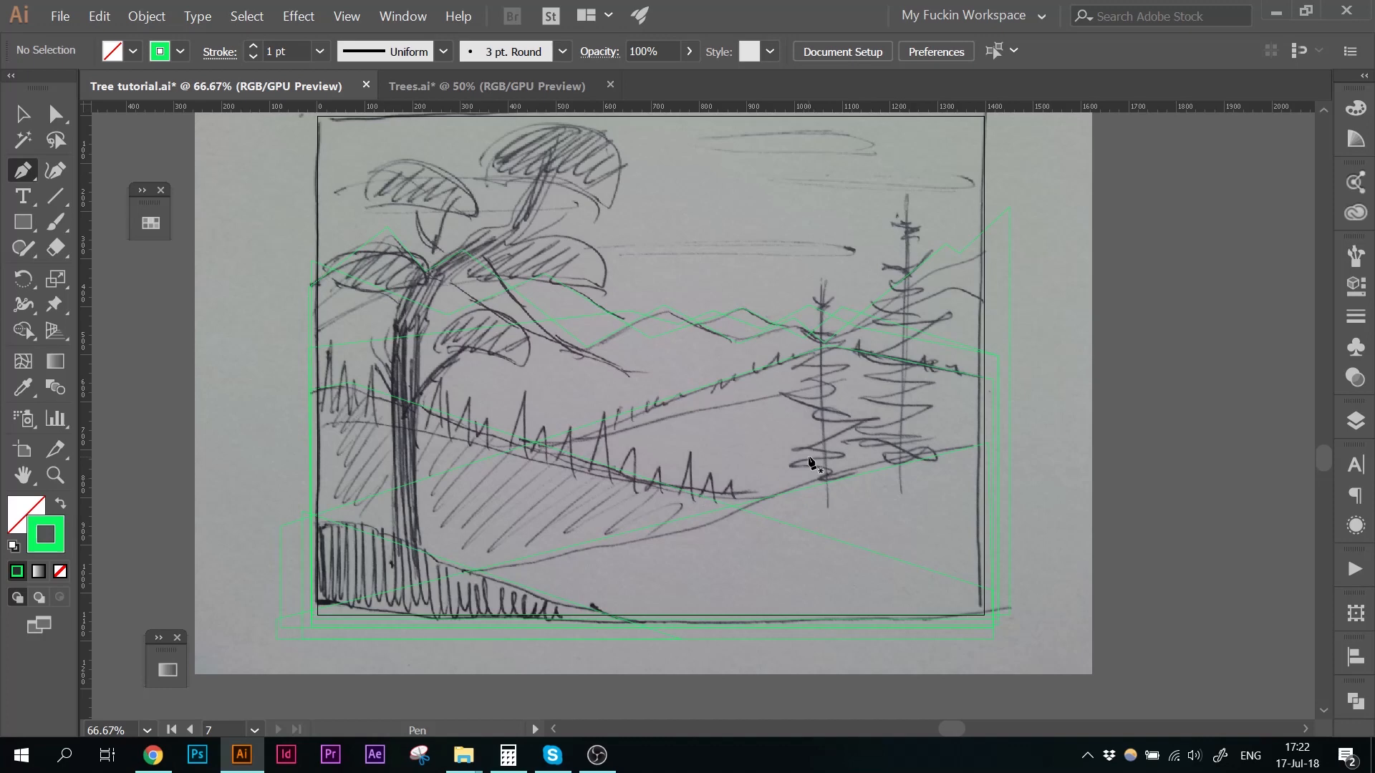
{"action": "key", "text": "v"}
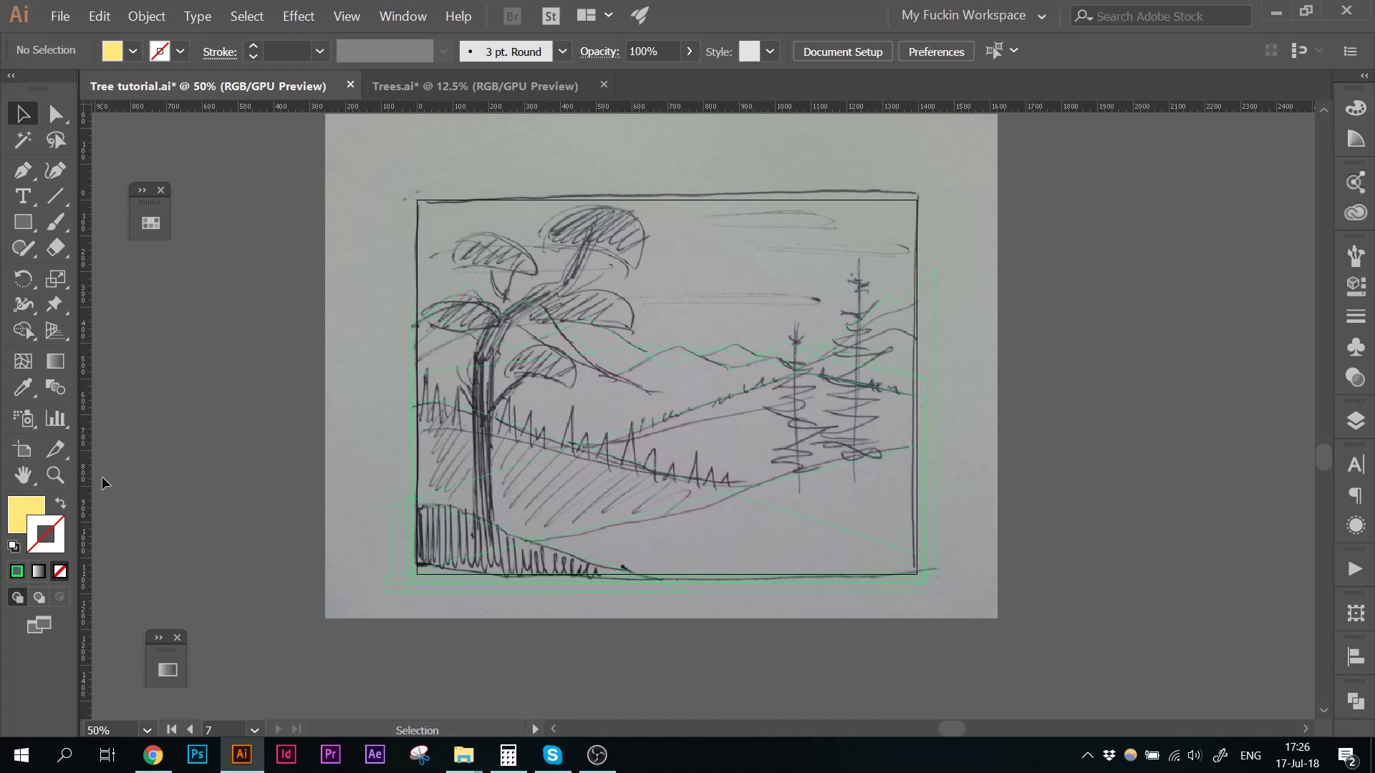
Step: Draw a background rectangle slightly larger than the artboard with no fill and a 1 pt bright green stroke, and deselect it
{"action": "left_click", "coordinate": [413, 393]}
{"action": "left_click", "coordinate": [238, 364]}
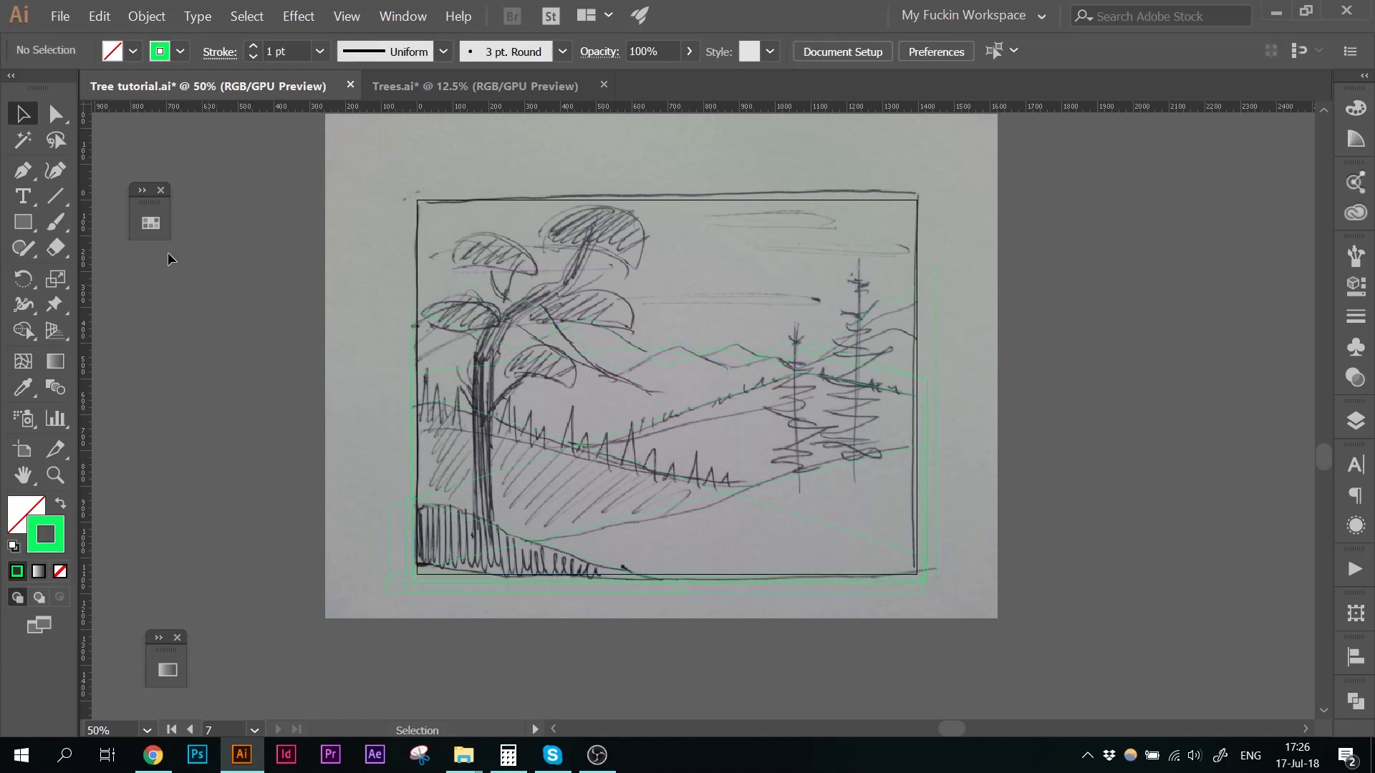
{"action": "left_click", "coordinate": [23, 222]}
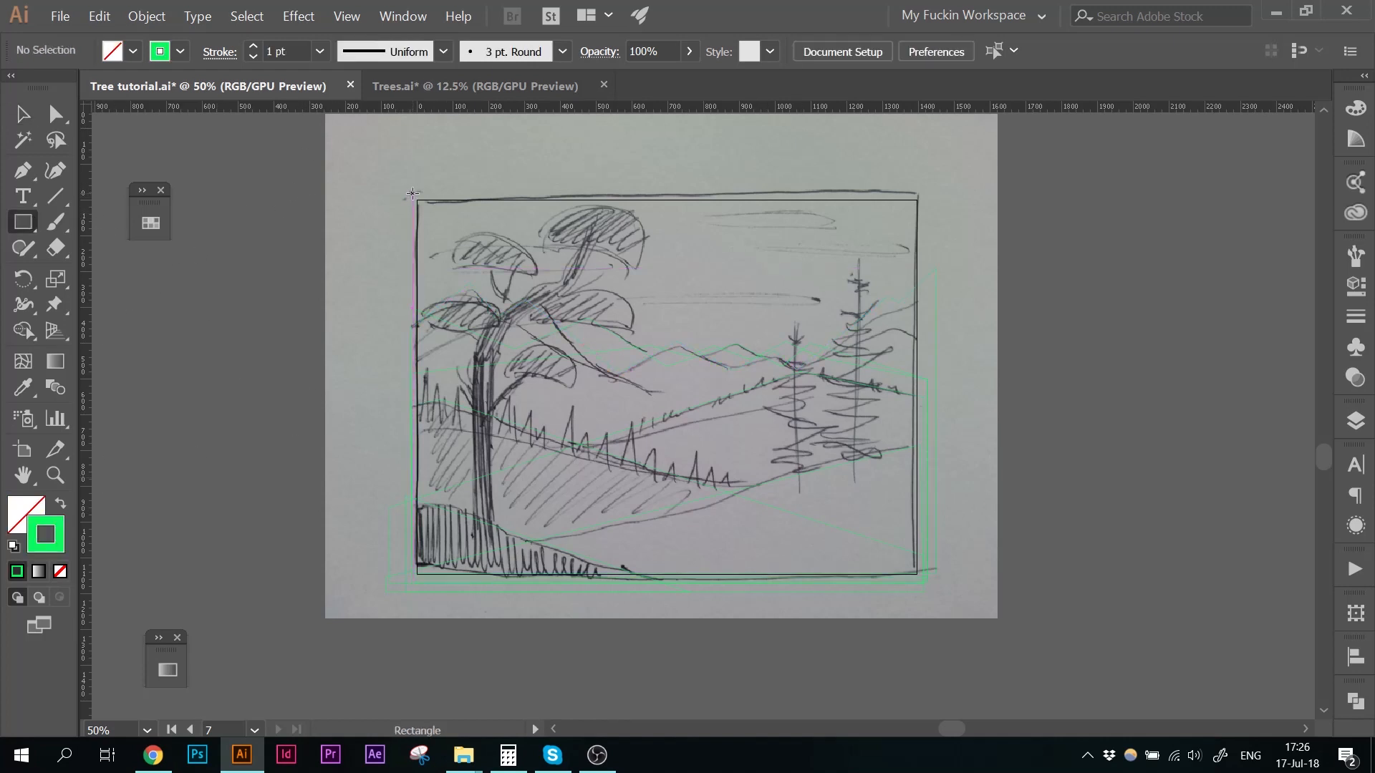
{"action": "left_click_drag", "start_coordinate": [412, 195], "coordinate": [922, 583]}
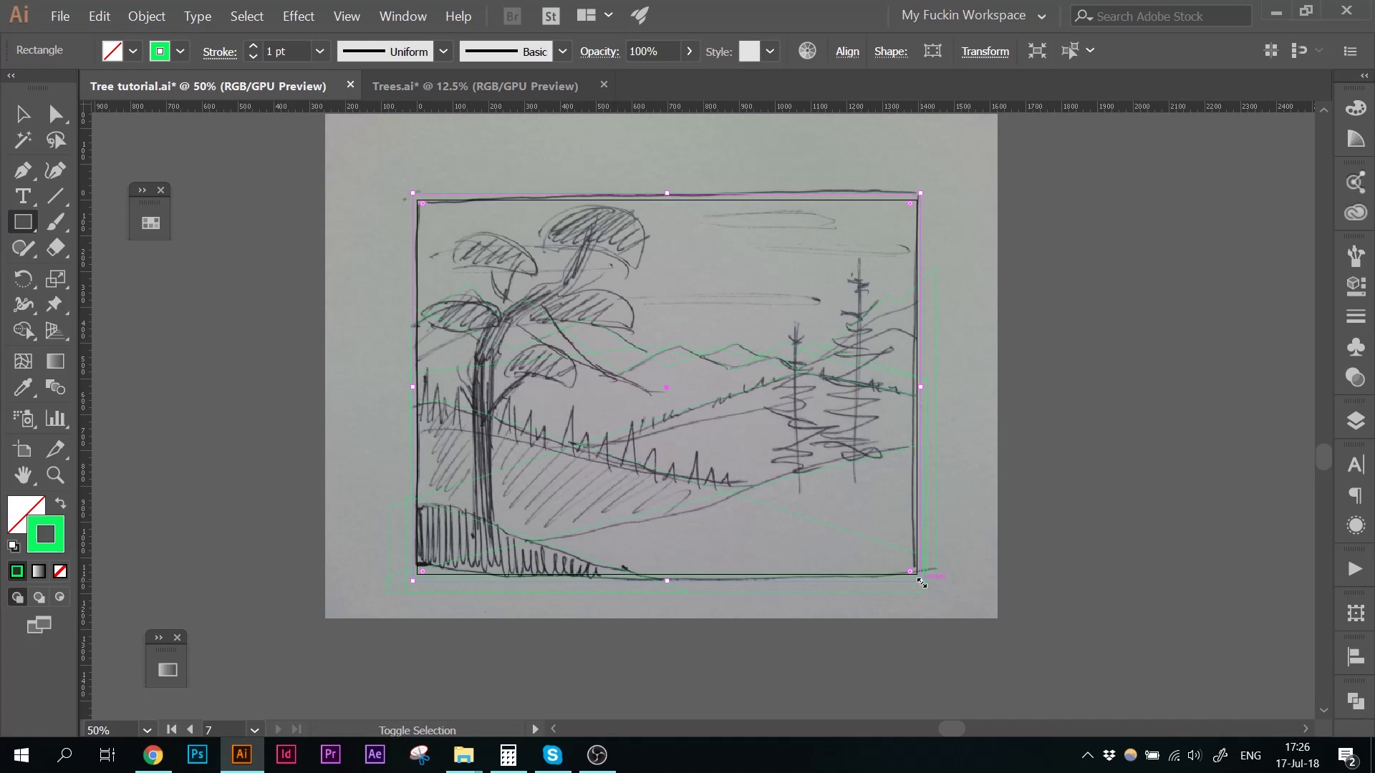
{"action": "key", "text": "v"}
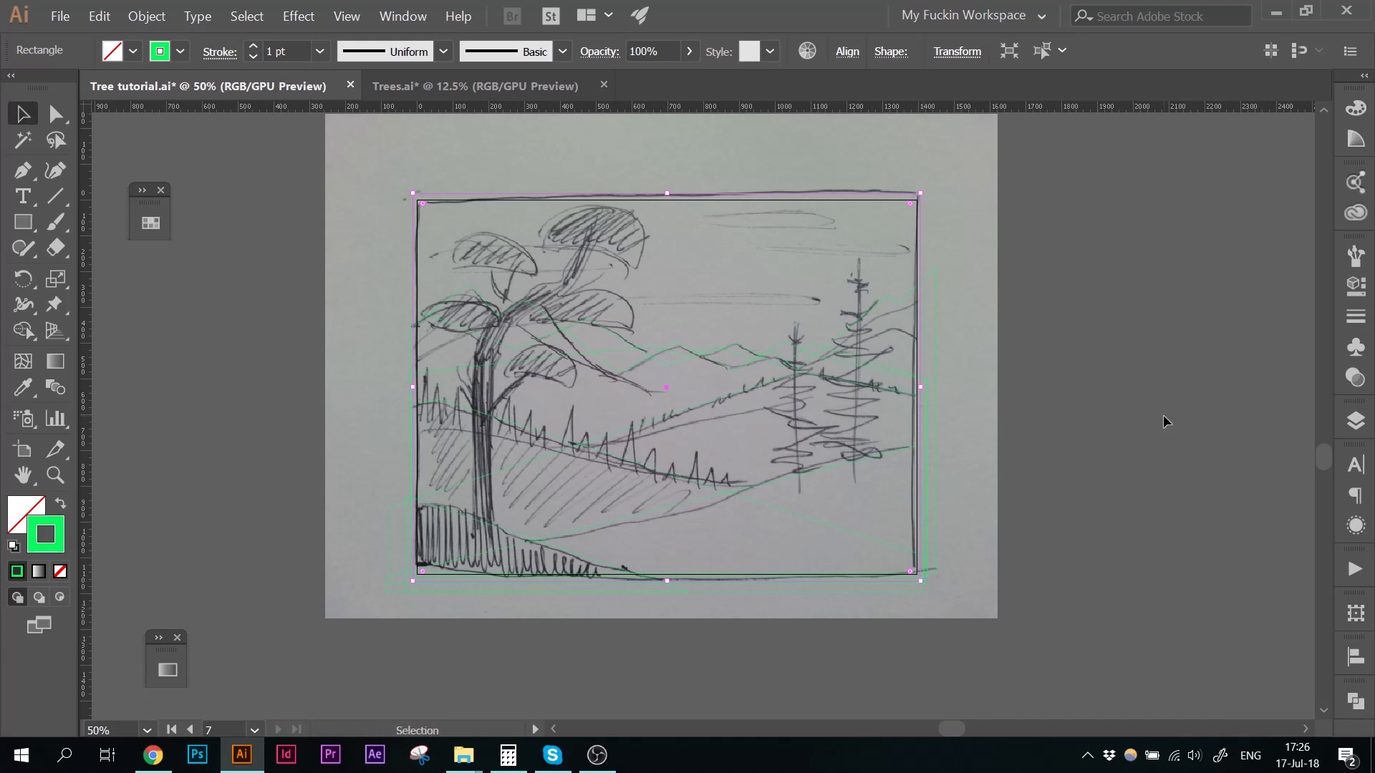
{"action": "left_click", "coordinate": [1163, 416]}
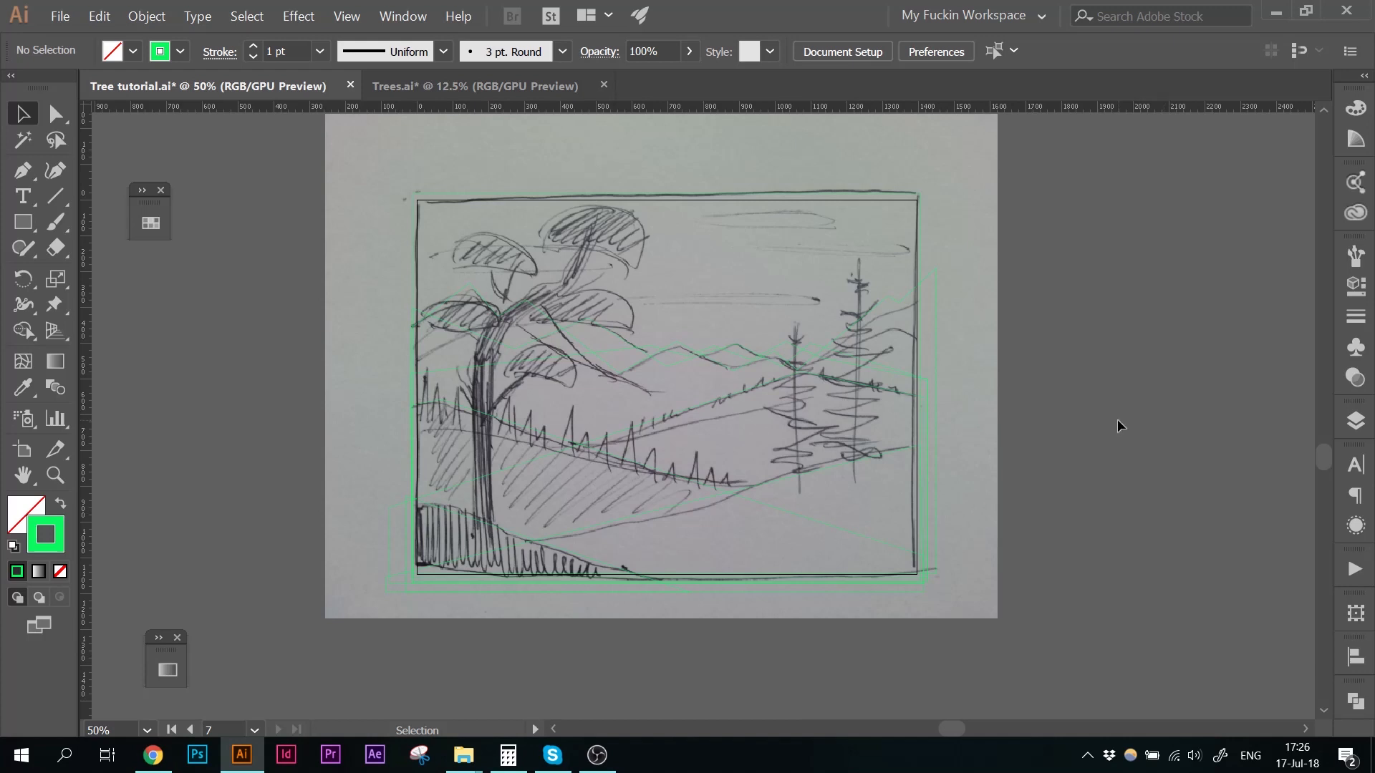
Step: Hide the sketch layer so only the traced outlines remain on the artboard
{"action": "left_click", "coordinate": [1355, 421]}
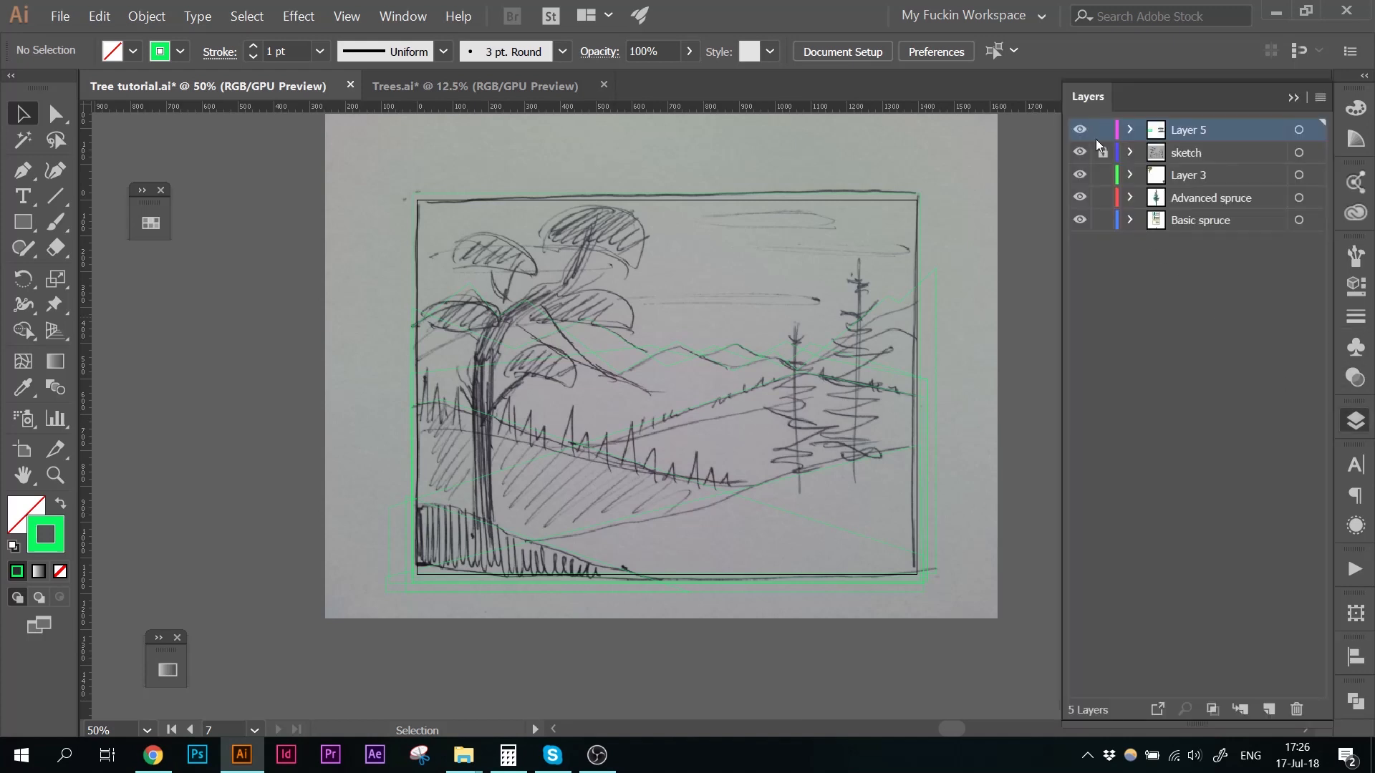
{"action": "left_click", "coordinate": [1080, 152]}
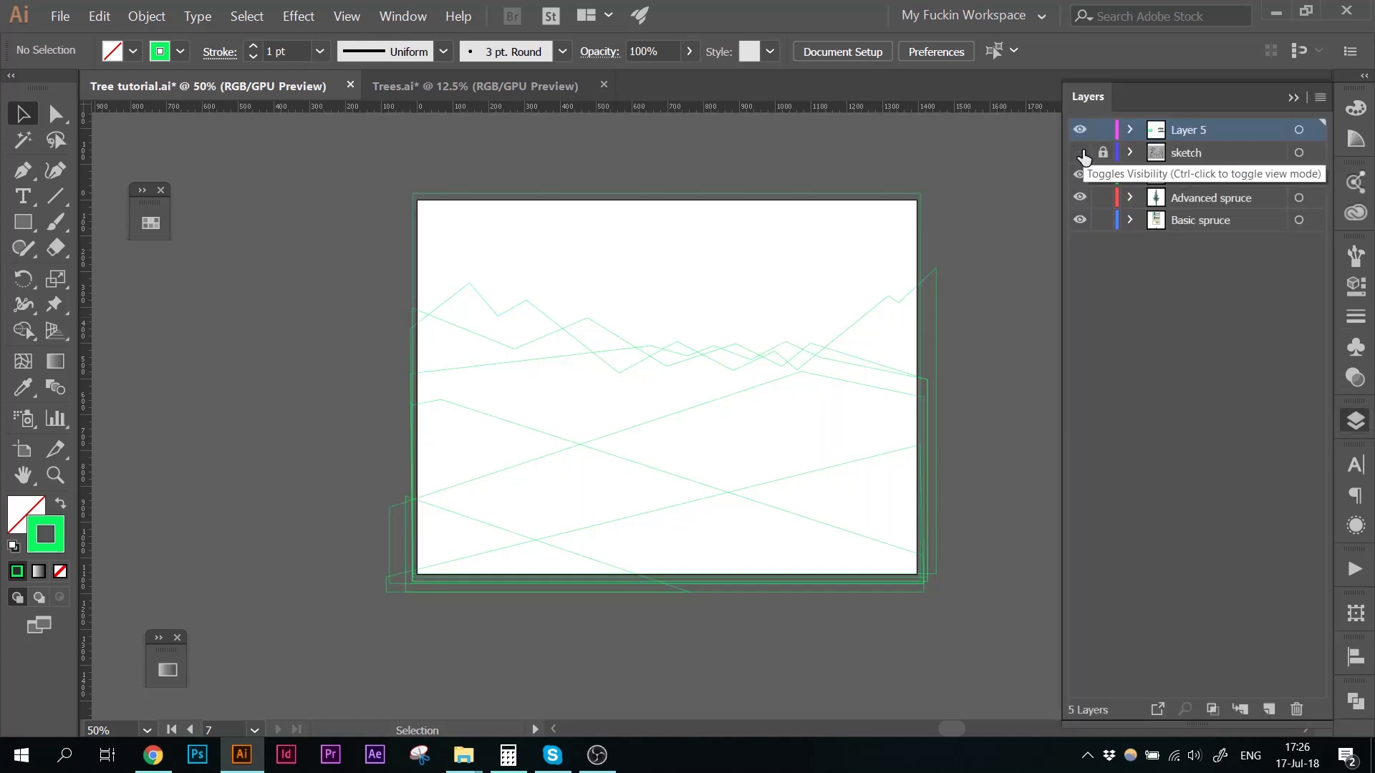
{"action": "left_click", "coordinate": [1293, 97]}
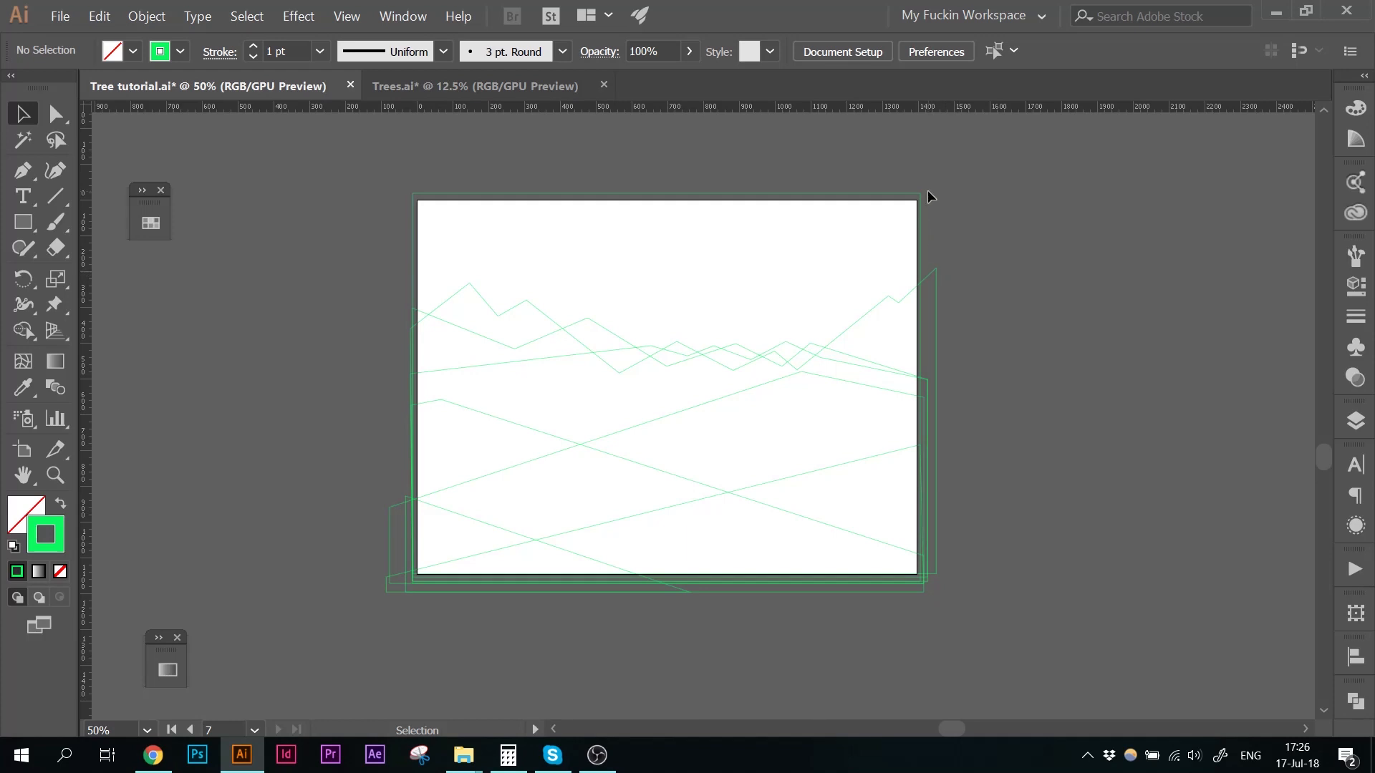
Step: Give the background rectangle a pale cyan fill, #b9fcfc, with no stroke as the sky, and deselect it
{"action": "left_click_drag", "start_coordinate": [874, 222], "coordinate": [745, 258]}
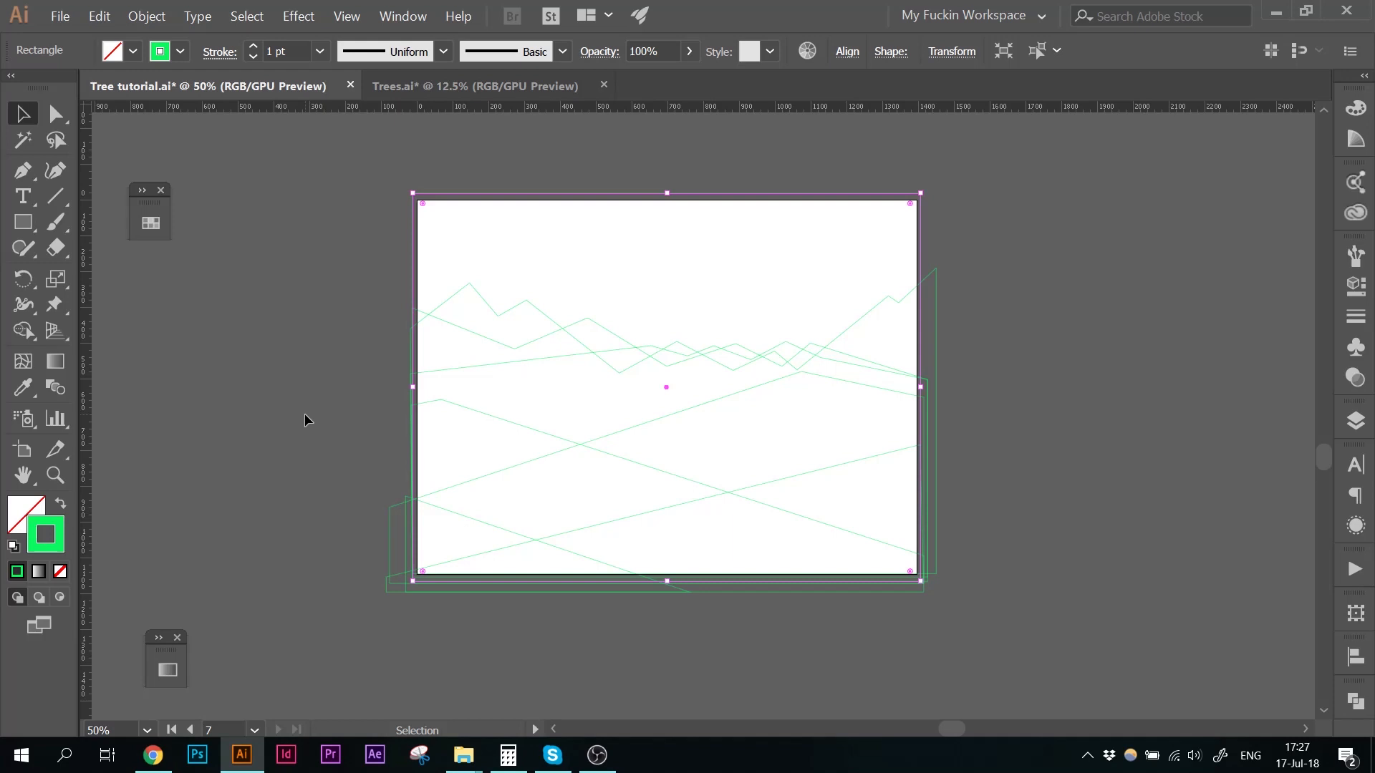
{"action": "key", "text": "shift+x"}
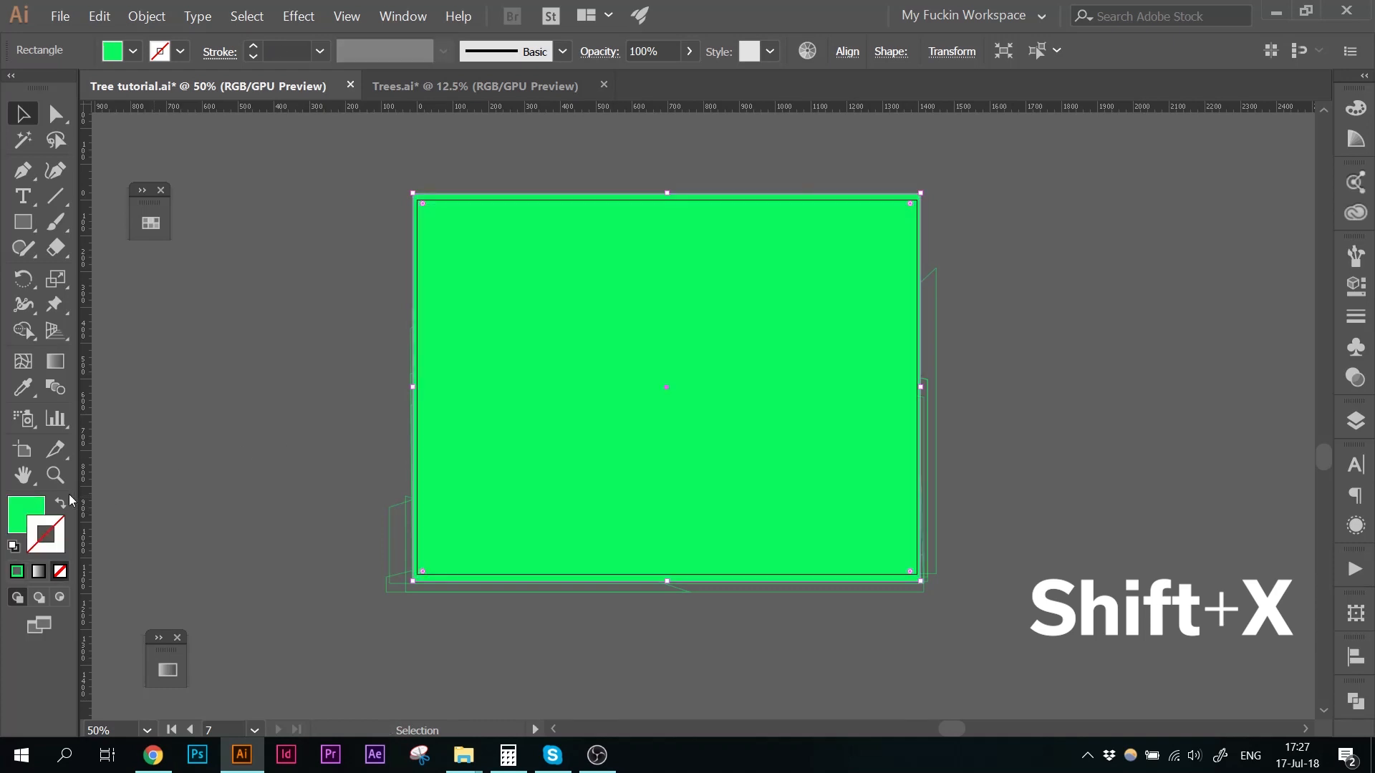
{"action": "left_click", "coordinate": [21, 512]}
{"action": "double_click", "coordinate": [21, 513]}
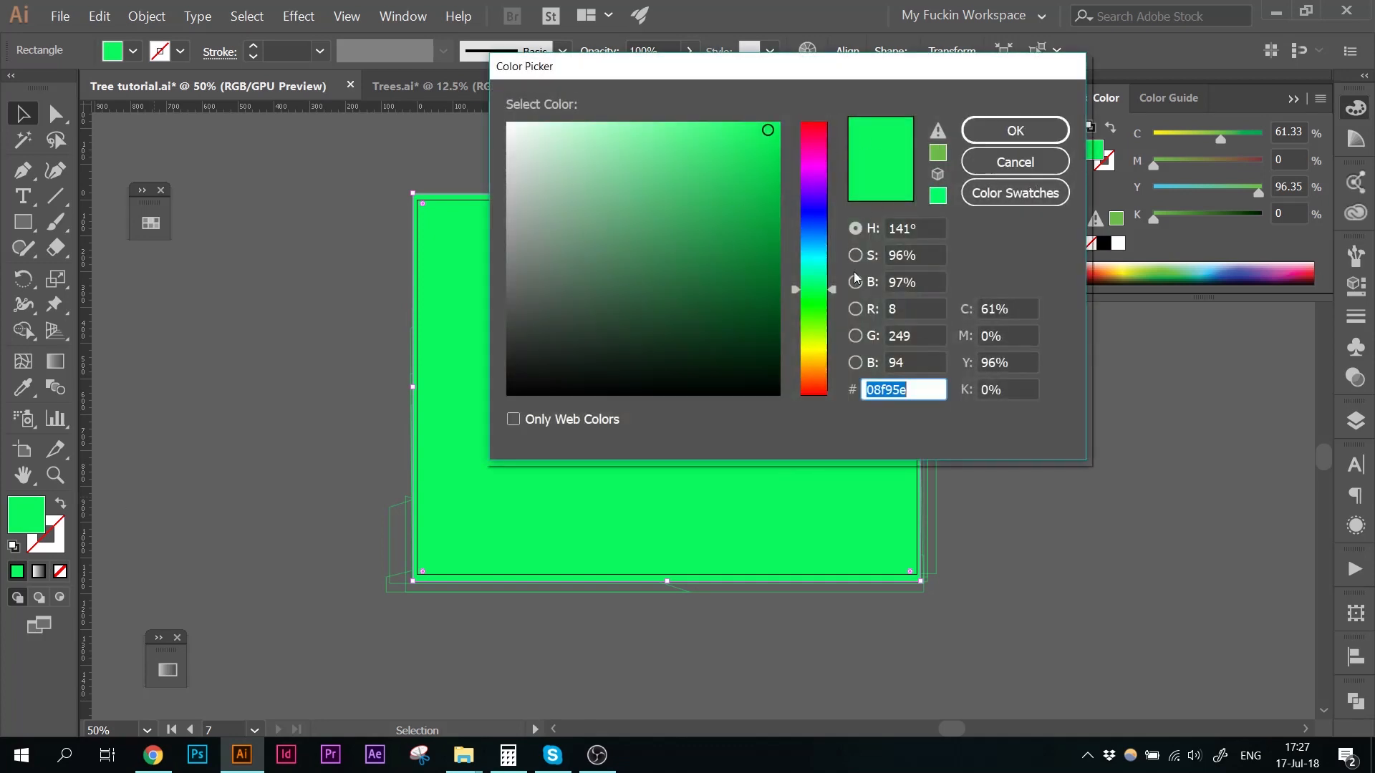
{"action": "type", "text": "0bf7f7"}
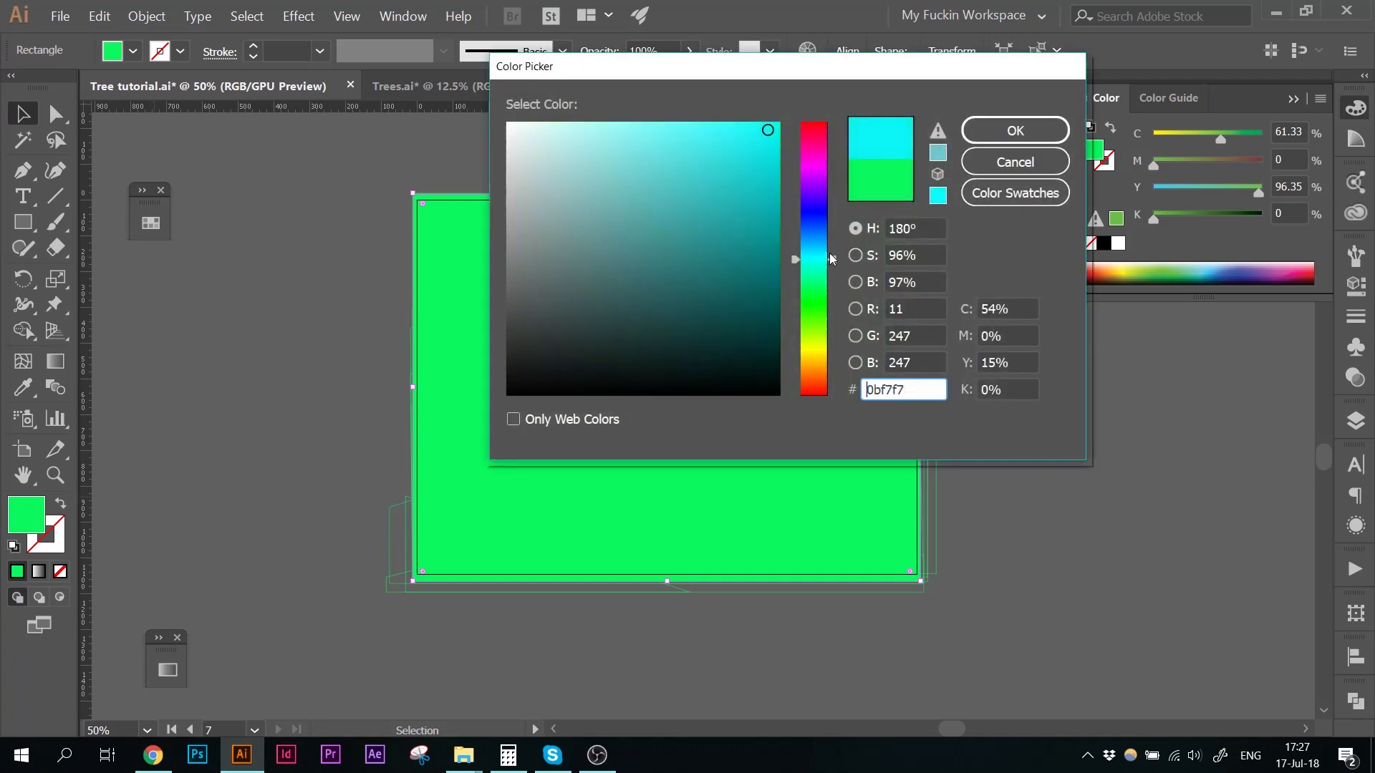
{"action": "left_click", "coordinate": [580, 125]}
{"action": "left_click", "coordinate": [977, 130]}
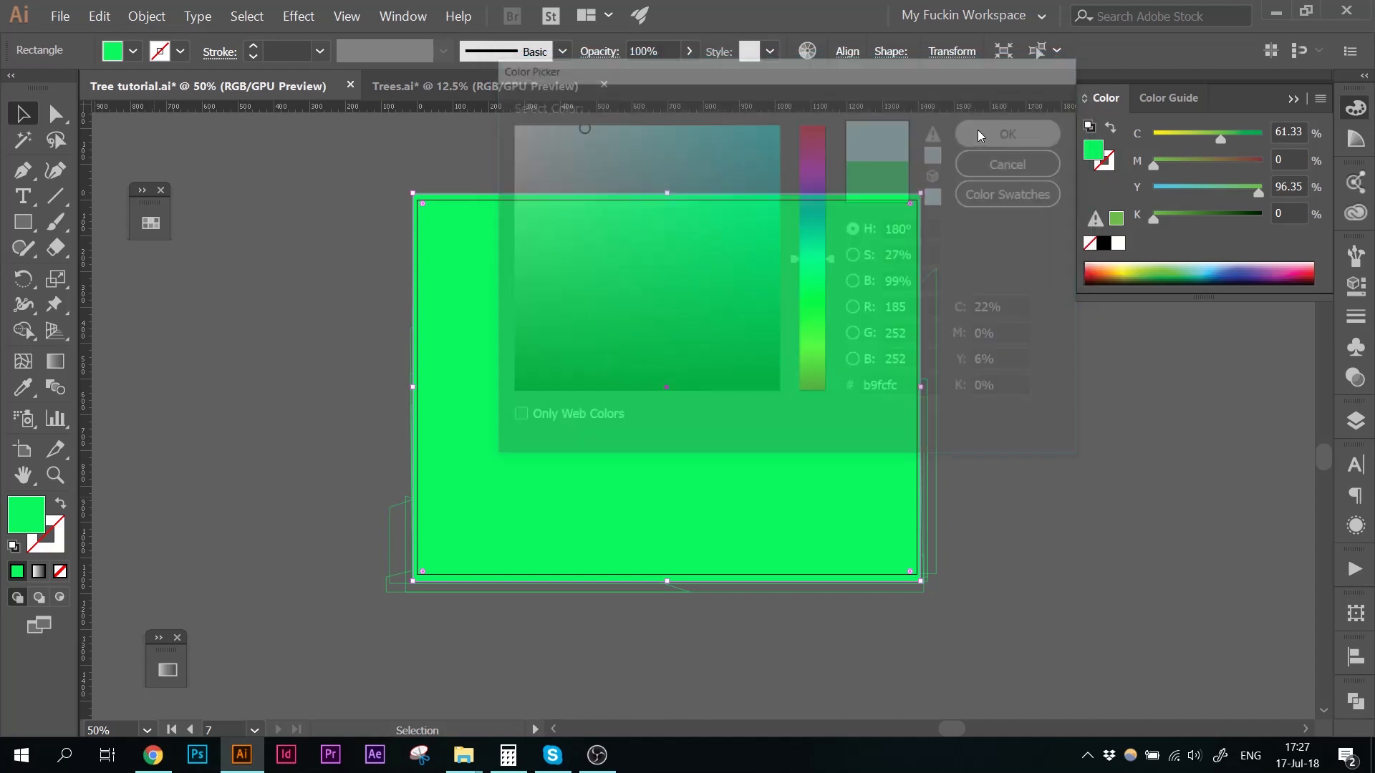
{"action": "left_click", "coordinate": [1006, 278]}
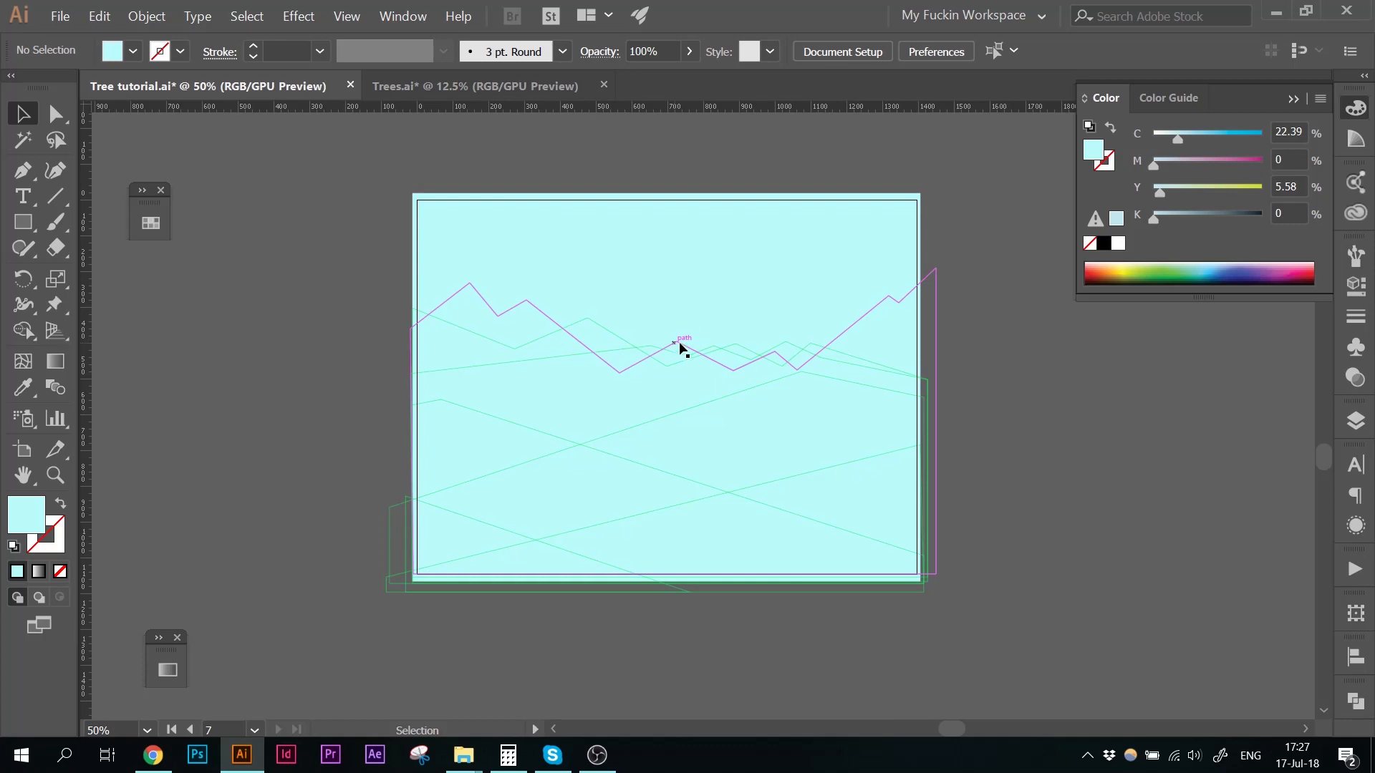
Step: Give the farthest, lowest mountain range a pale mint fill of about C 10, Y 11 with no stroke, and deselect it
{"action": "left_click", "coordinate": [702, 349]}
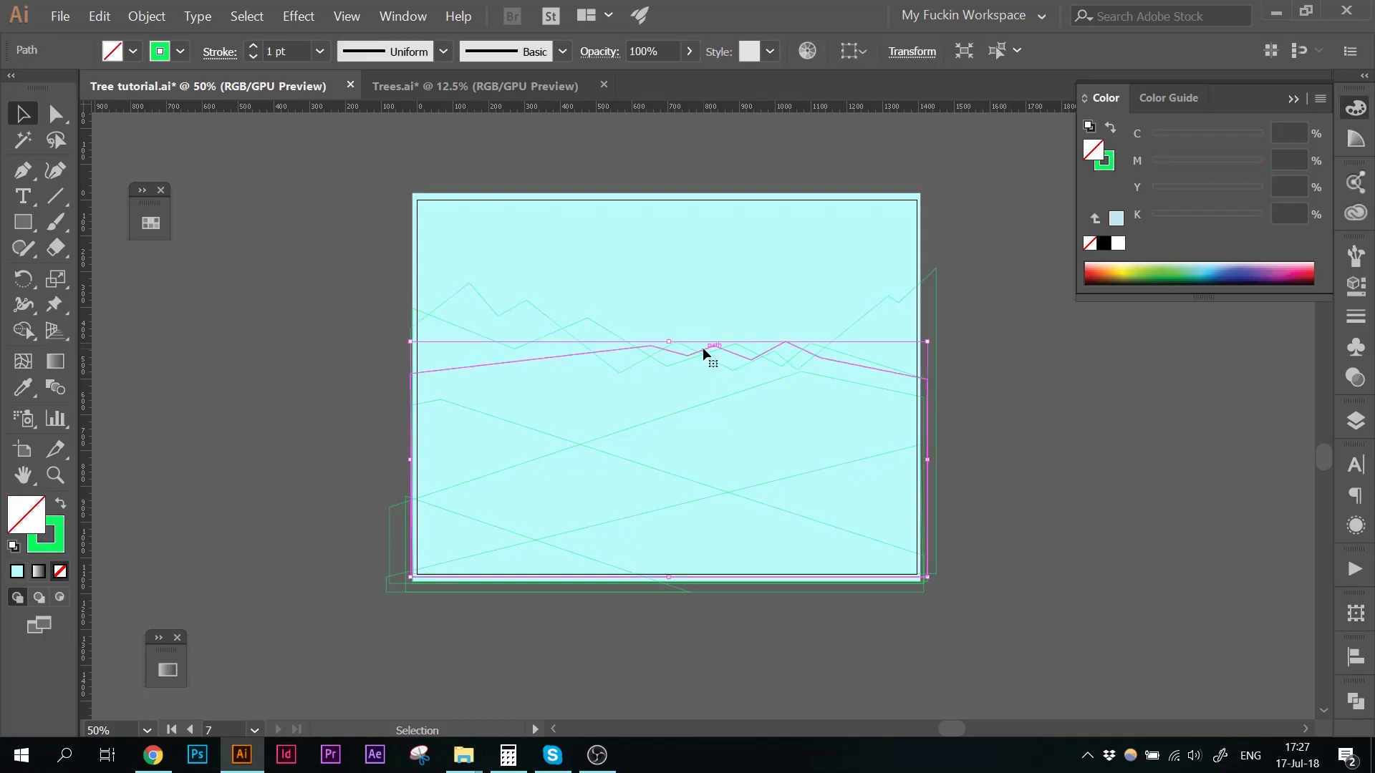
{"action": "key", "text": "shift+x"}
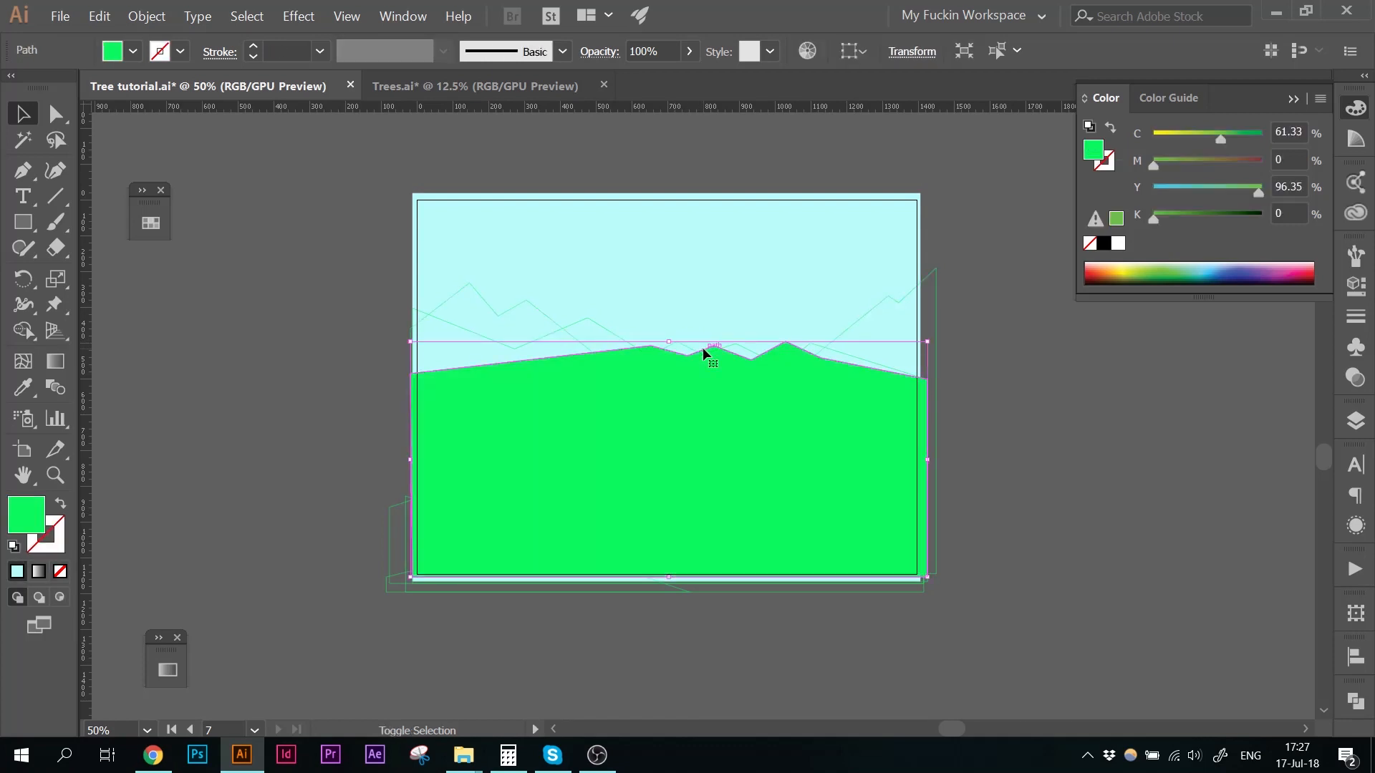
{"action": "double_click", "coordinate": [26, 521]}
{"action": "mouse_move", "coordinate": [567, 122]}
{"action": "left_mouse_down"}
{"action": "mouse_move", "coordinate": [523, 114]}
{"action": "mouse_move", "coordinate": [538, 117]}
{"action": "left_mouse_up"}
{"action": "left_click", "coordinate": [996, 127]}
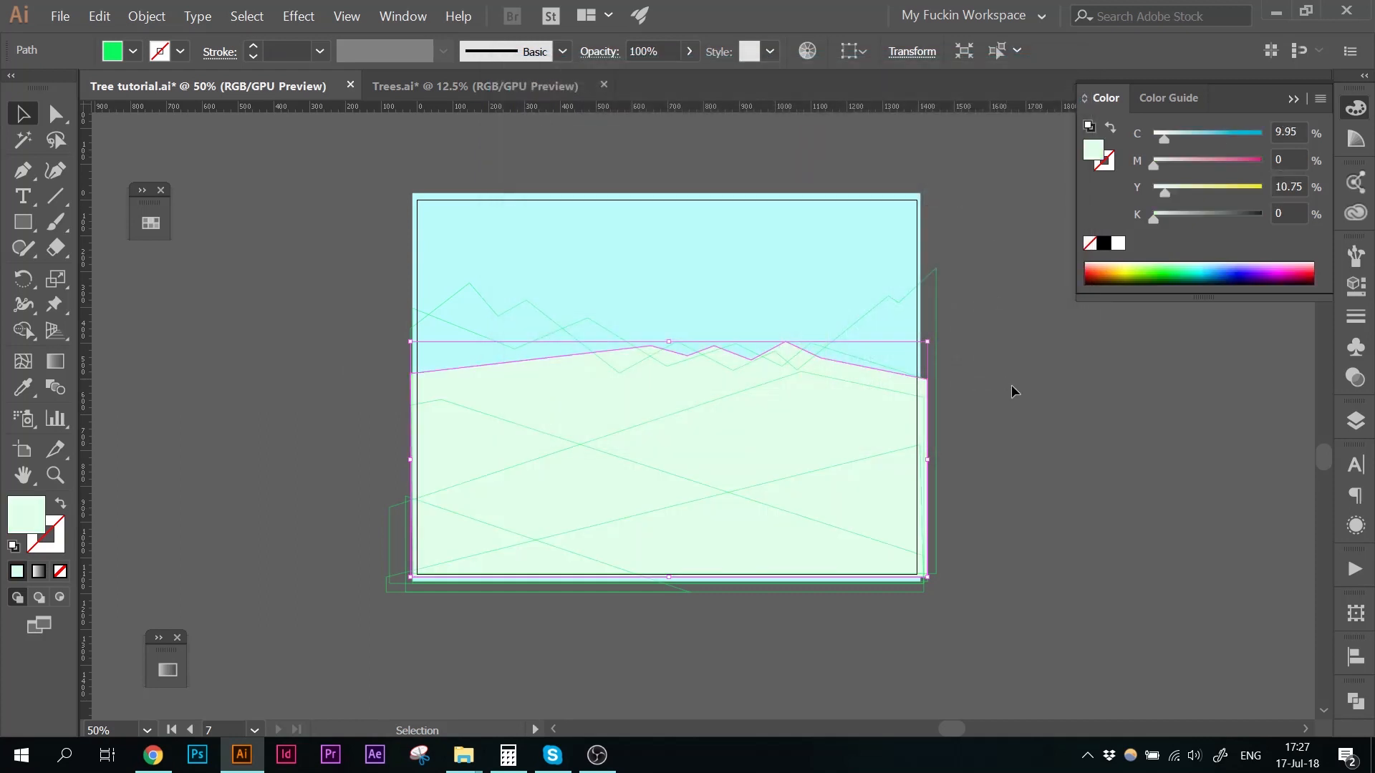
{"action": "left_click", "coordinate": [1011, 391]}
Step: Give the middle mountain range a light green fill, #aeedc3, with no stroke, and deselect it
{"action": "left_click", "coordinate": [689, 347]}
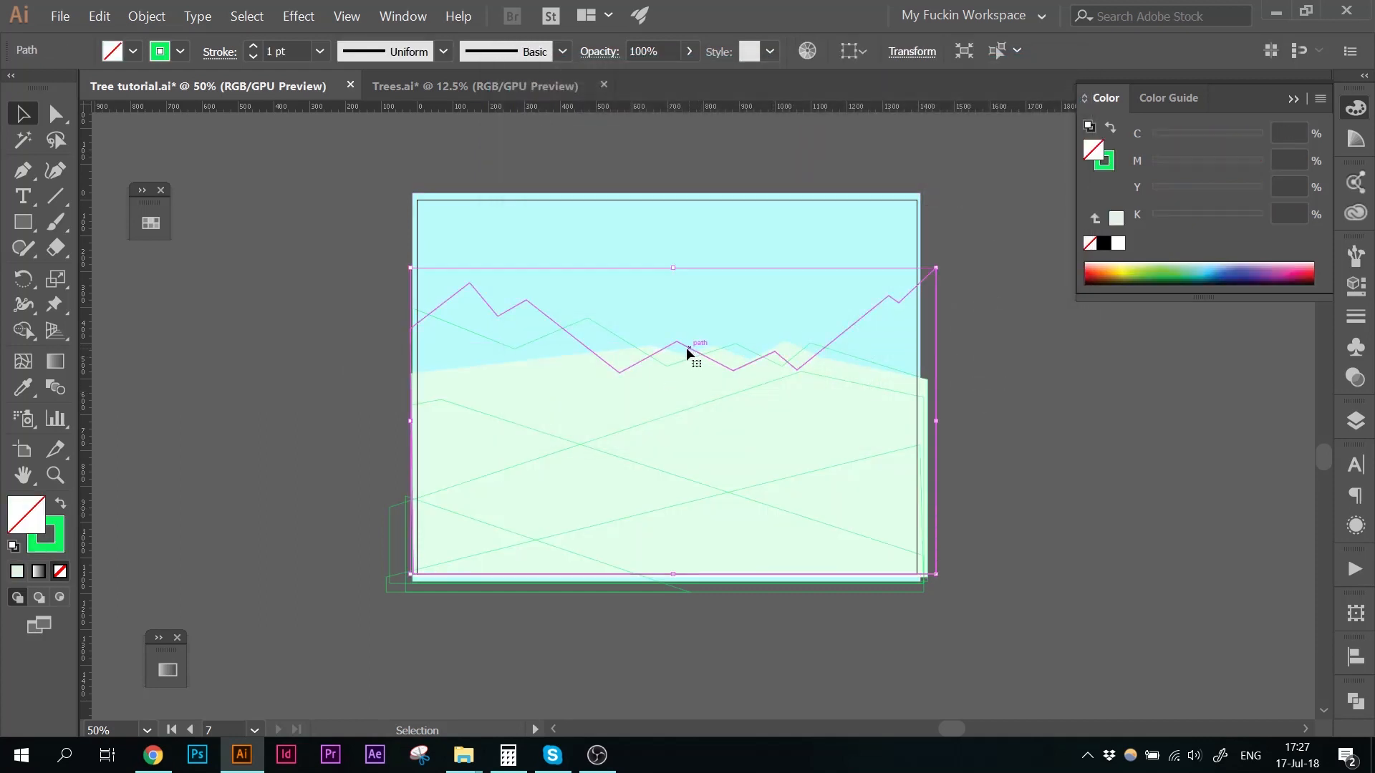
{"action": "left_click", "coordinate": [629, 342]}
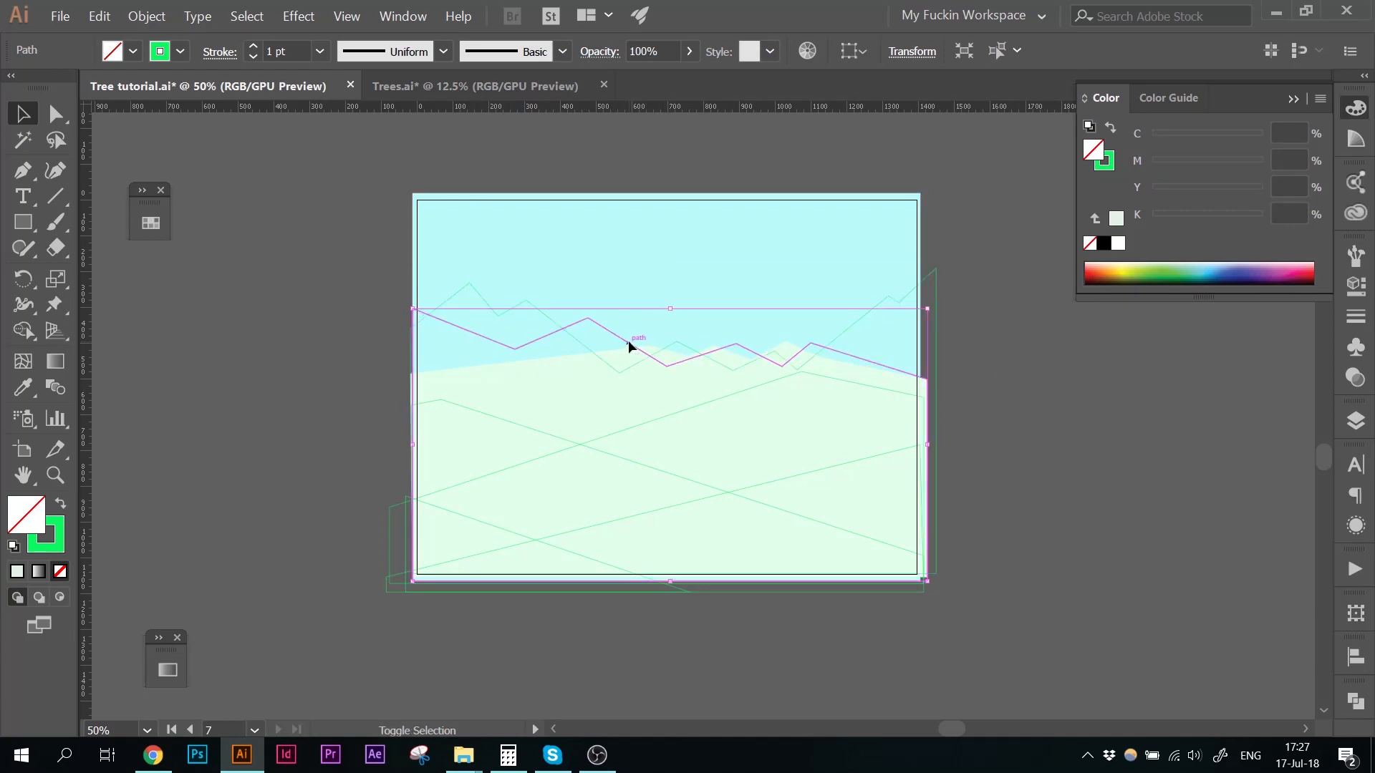
{"action": "key", "text": "shift+x"}
{"action": "double_click", "coordinate": [33, 516]}
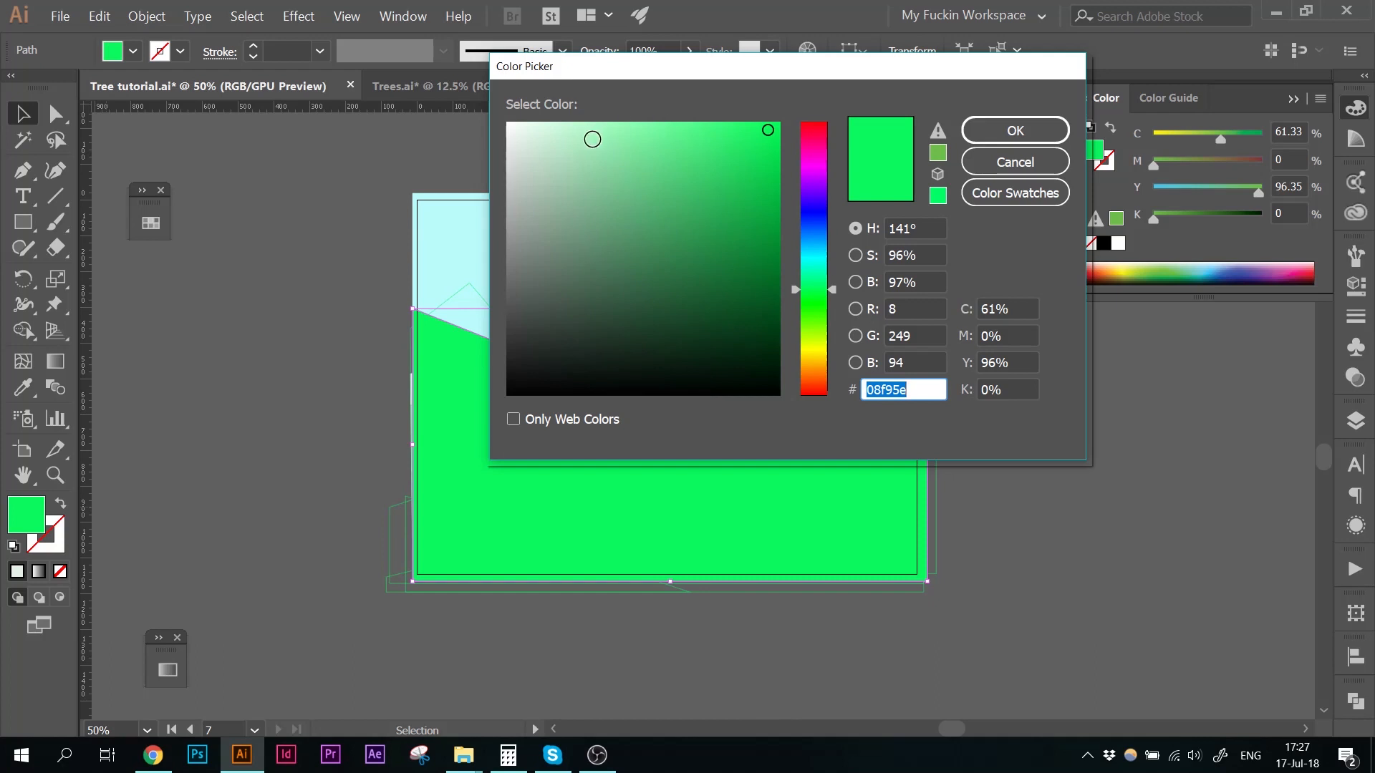
{"action": "left_click", "coordinate": [580, 138]}
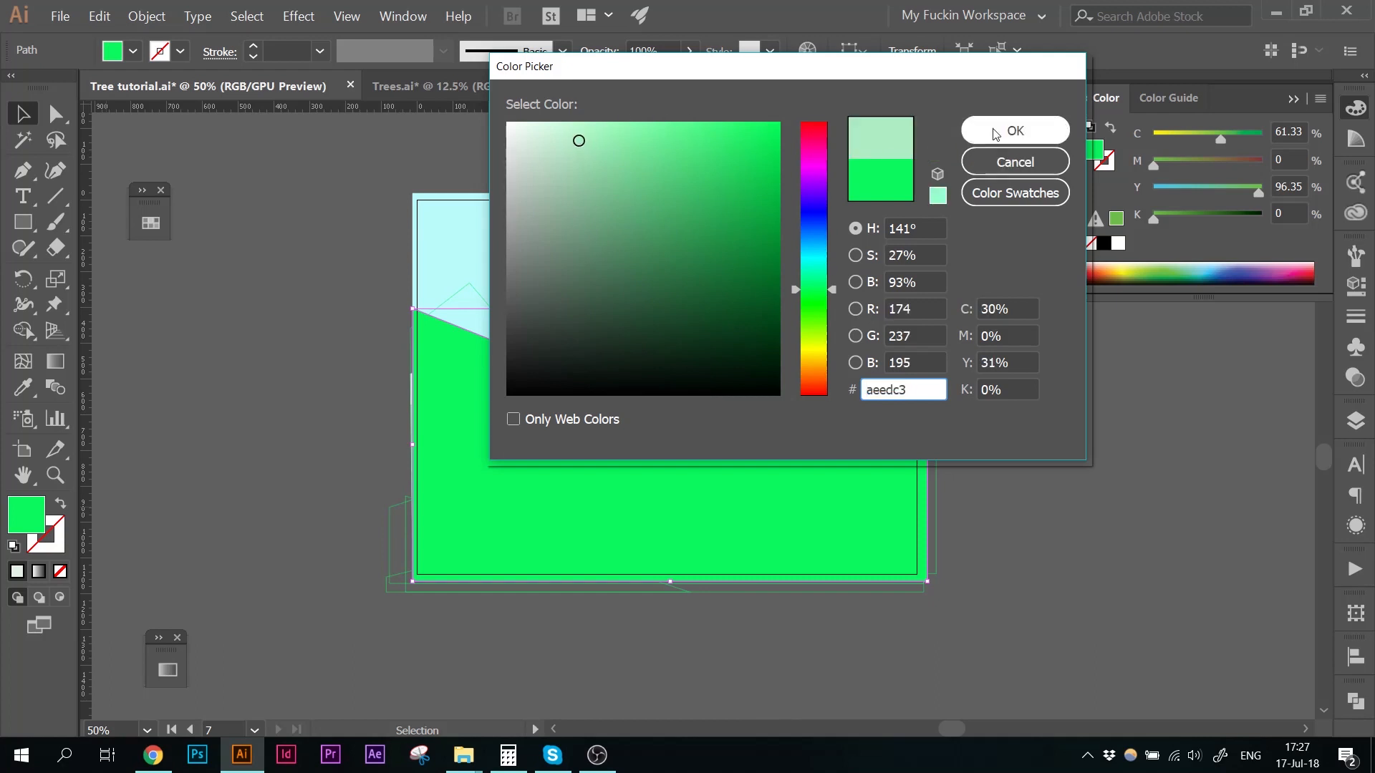
{"action": "left_click", "coordinate": [991, 129]}
{"action": "left_click", "coordinate": [639, 175]}
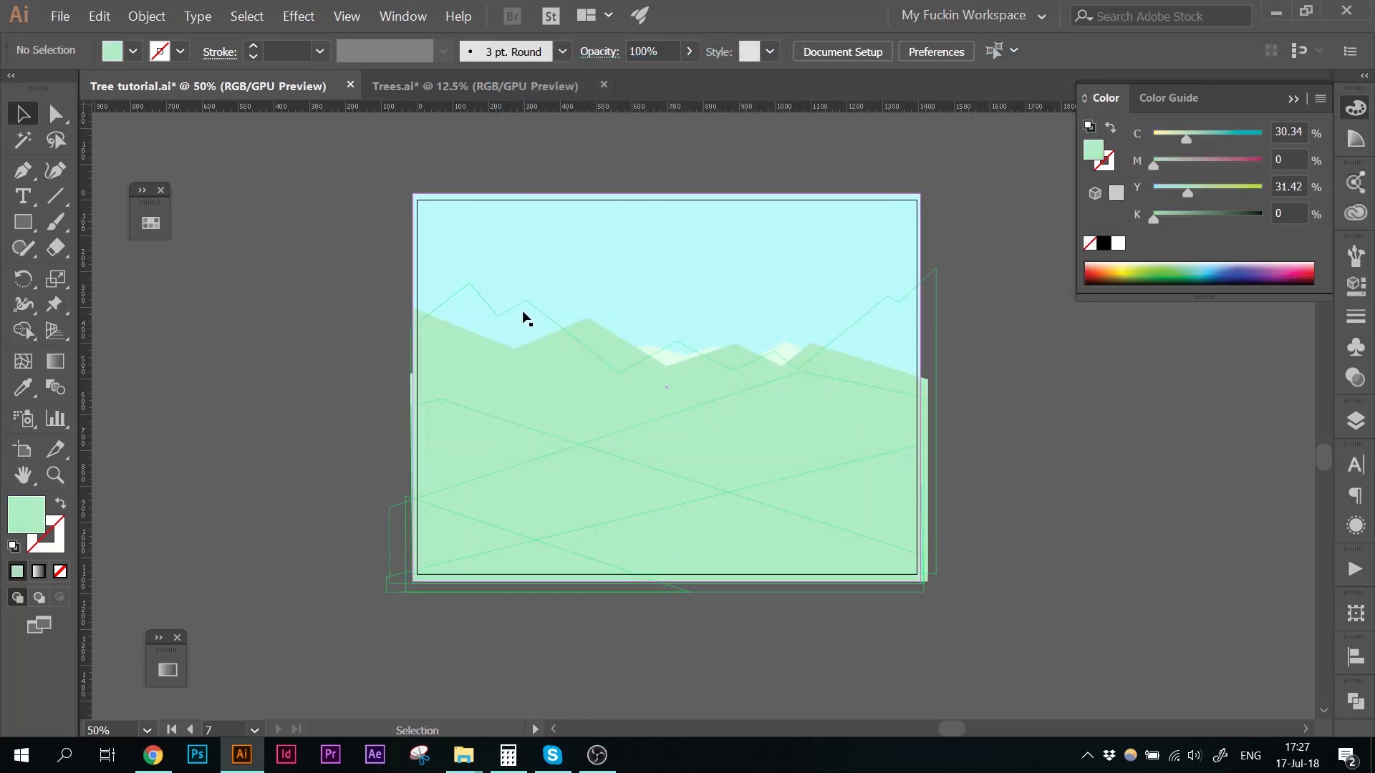
Step: Give the nearest, tallest mountain range a muted green fill of about C 45, M 4, Y 44 with no stroke, and deselect it
{"action": "left_click", "coordinate": [526, 300]}
{"action": "key", "text": "shift+x"}
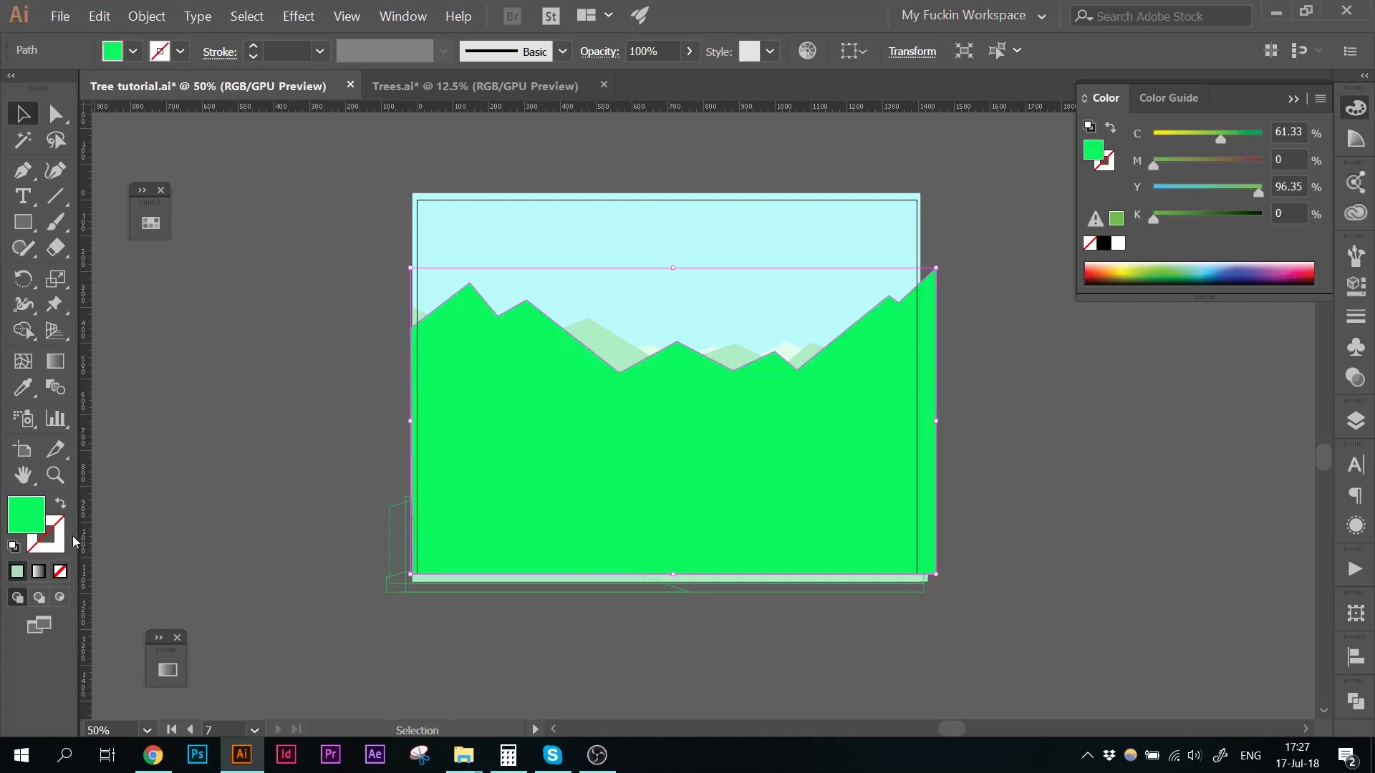
{"action": "double_click", "coordinate": [20, 520]}
{"action": "left_click_drag", "start_coordinate": [582, 190], "coordinate": [574, 181]}
{"action": "left_click", "coordinate": [1015, 130]}
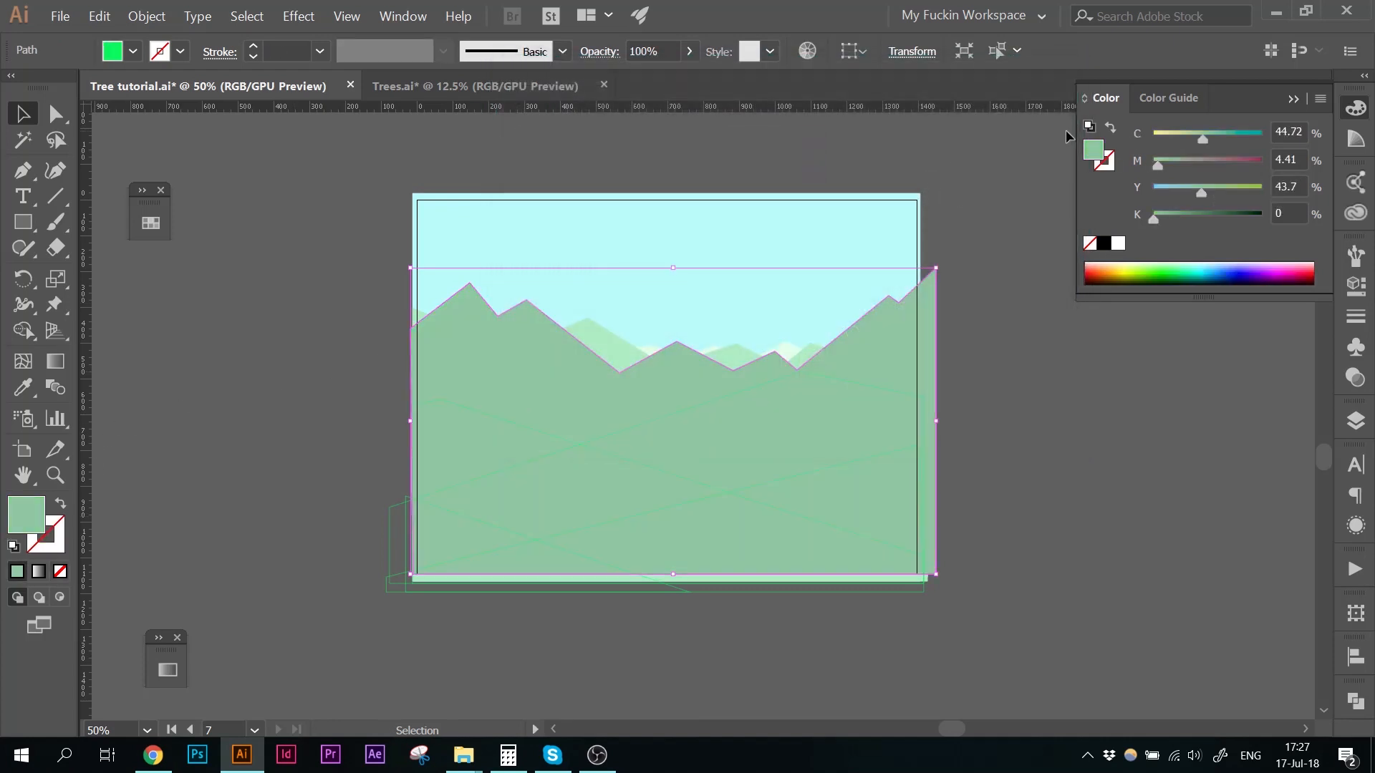
{"action": "left_click", "coordinate": [1014, 254]}
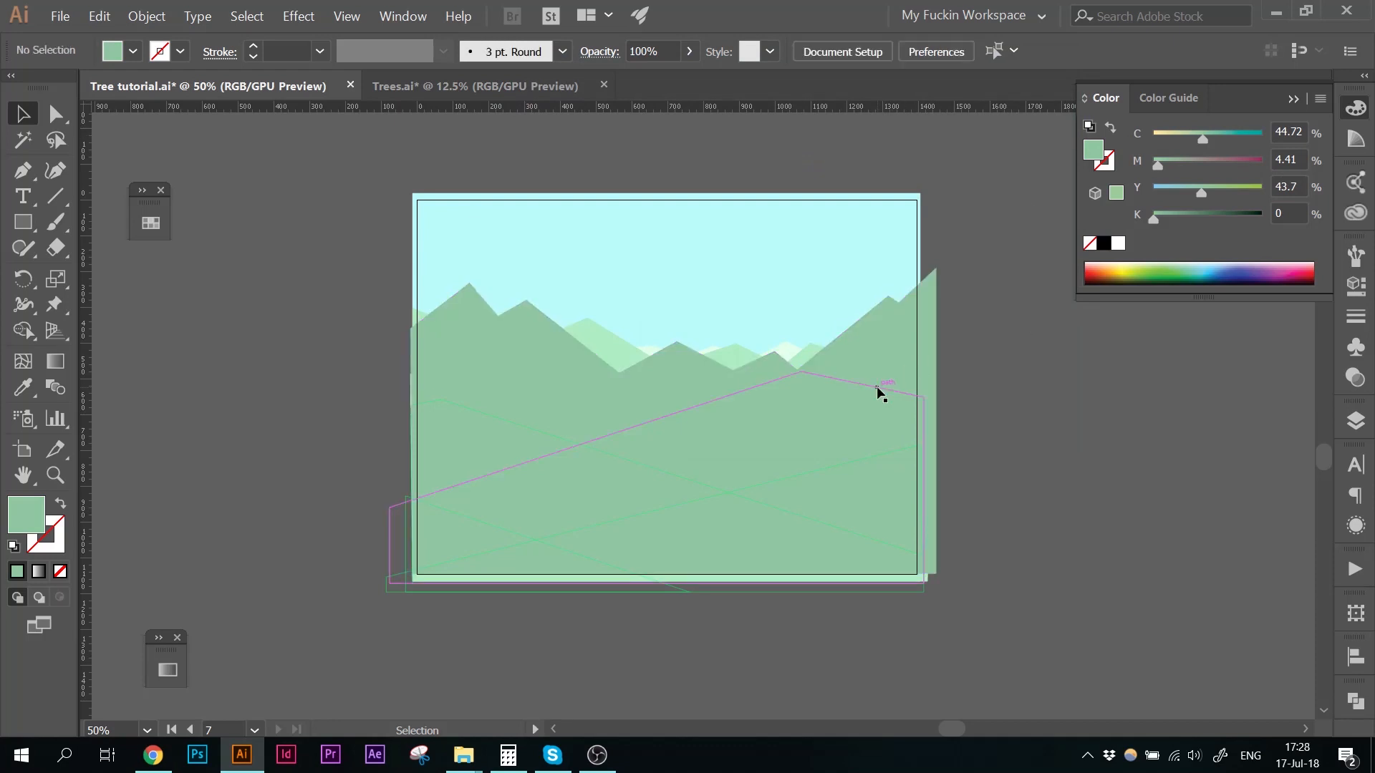
Step: Show and unlock the sketch layer, move the sketch beside the artboard's right edge as a reference, and lock the layer again
{"action": "left_click", "coordinate": [1355, 421]}
{"action": "left_click", "coordinate": [1080, 152]}
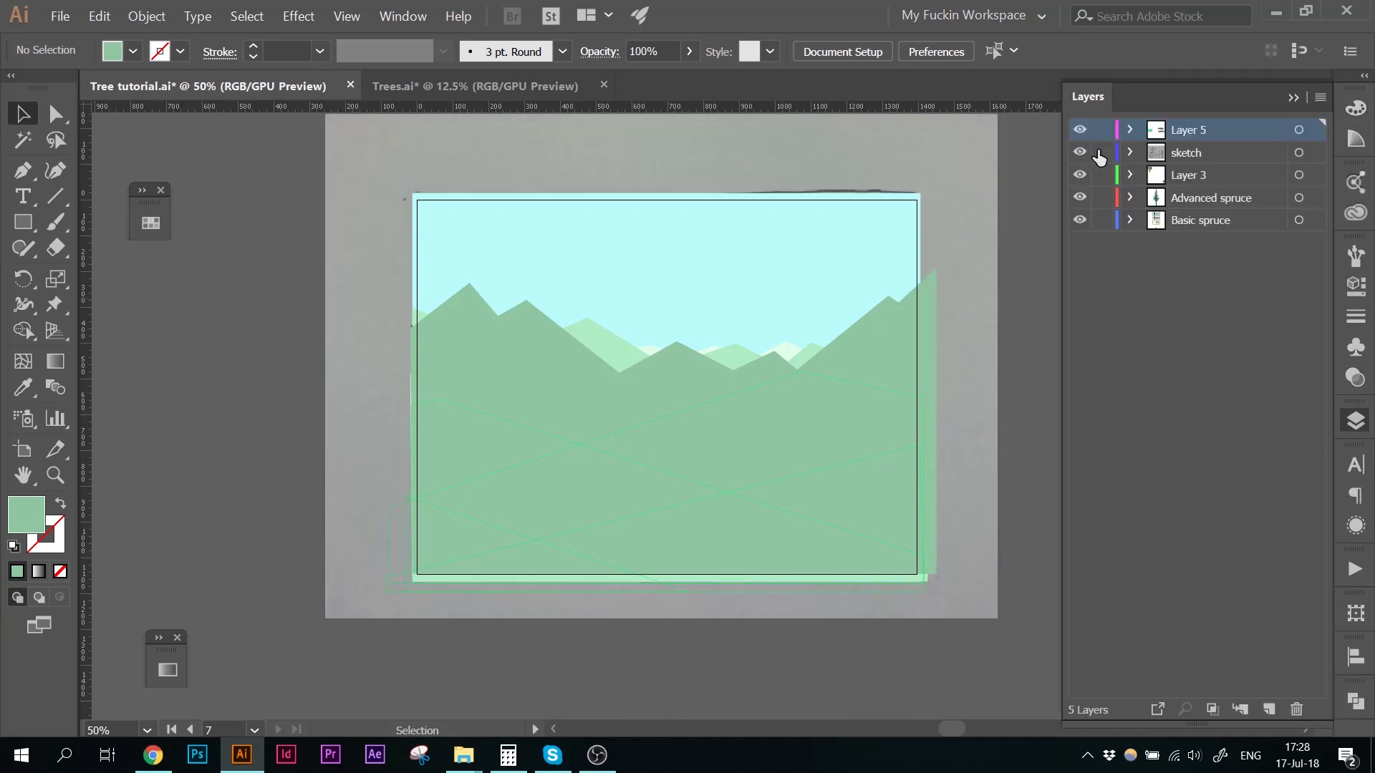
{"action": "mouse_move", "coordinate": [1022, 256]}
{"action": "left_mouse_down"}
{"action": "mouse_move", "coordinate": [689, 301]}
{"action": "mouse_move", "coordinate": [1230, 297]}
{"action": "left_mouse_up"}
{"action": "left_click_drag", "start_coordinate": [776, 316], "coordinate": [748, 323]}
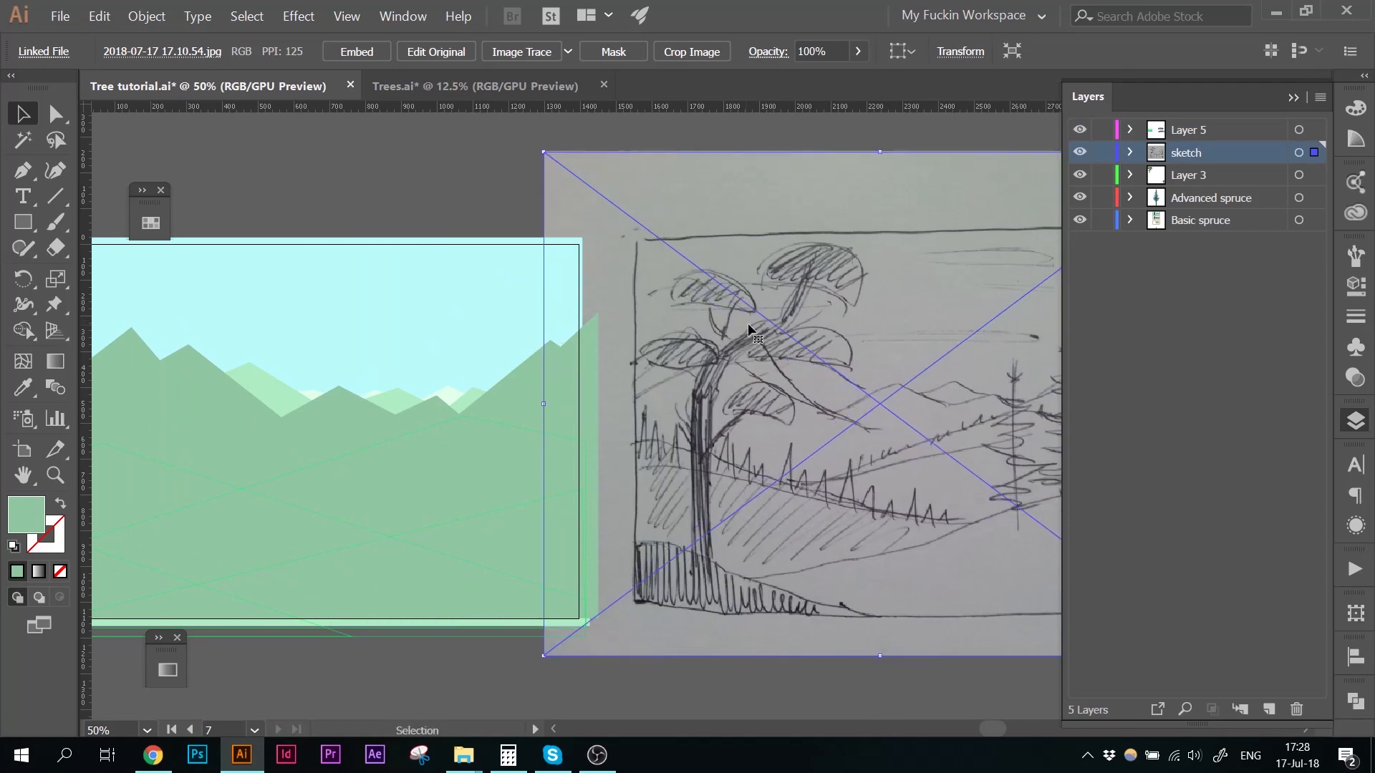
{"action": "left_click", "coordinate": [1102, 152]}
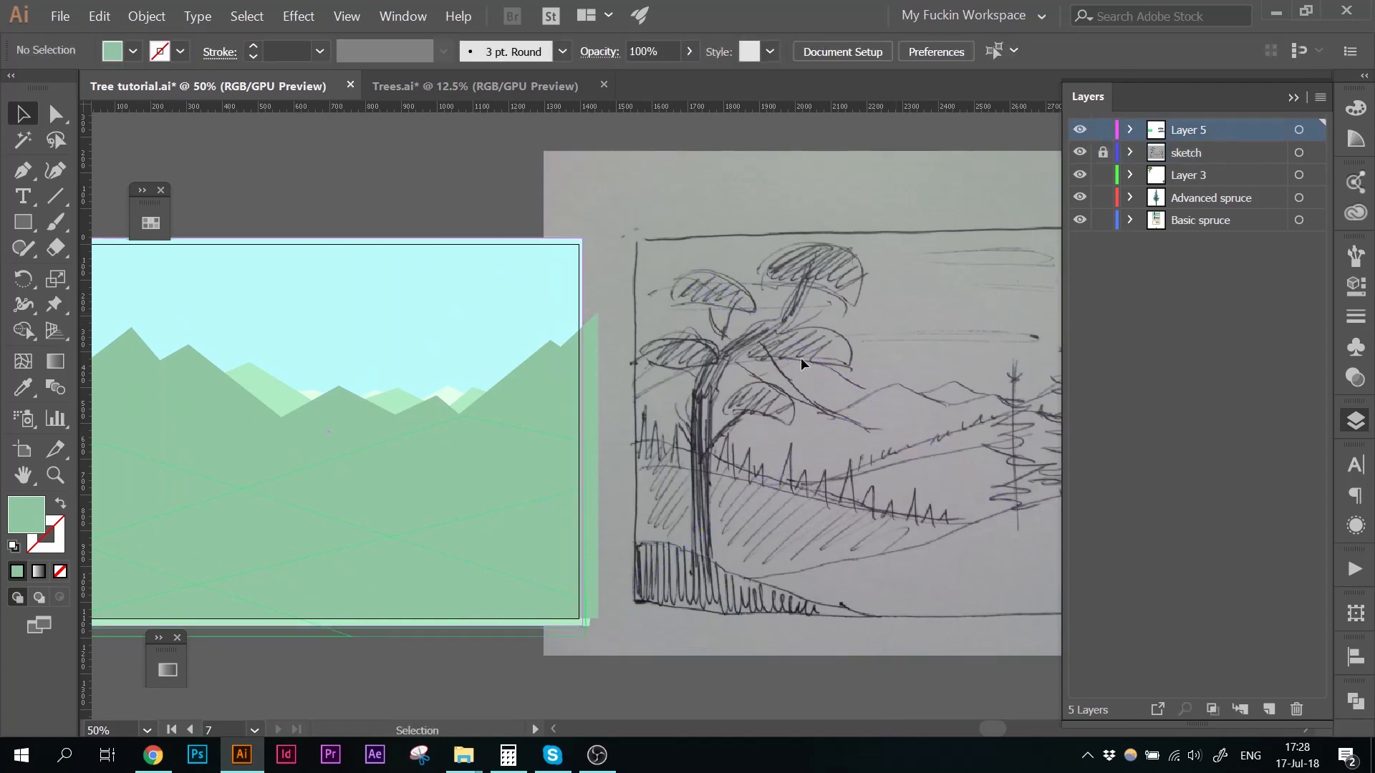
{"action": "left_click", "coordinate": [1292, 96]}
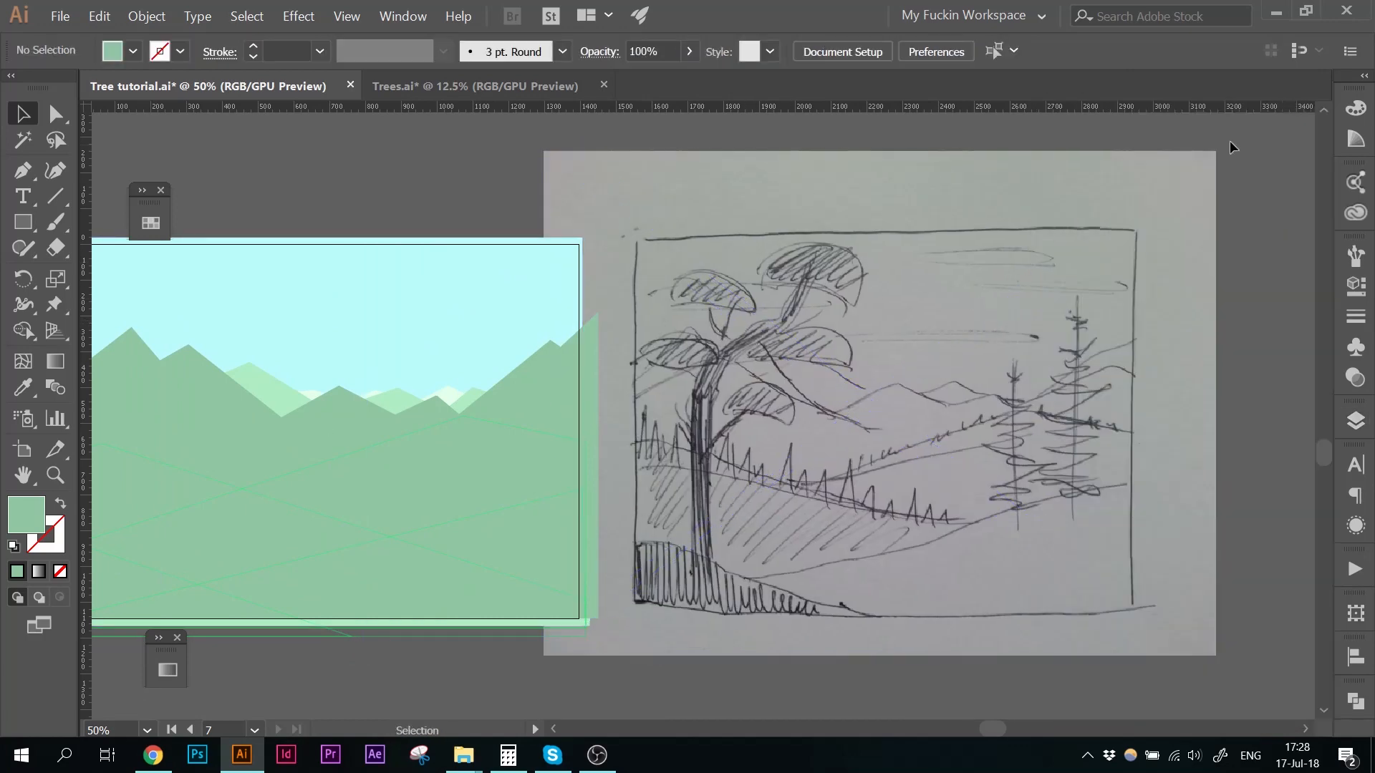
{"action": "mouse_move", "coordinate": [708, 327]}
{"action": "left_mouse_down"}
{"action": "mouse_move", "coordinate": [990, 272]}
{"action": "mouse_move", "coordinate": [798, 299]}
{"action": "left_mouse_up"}
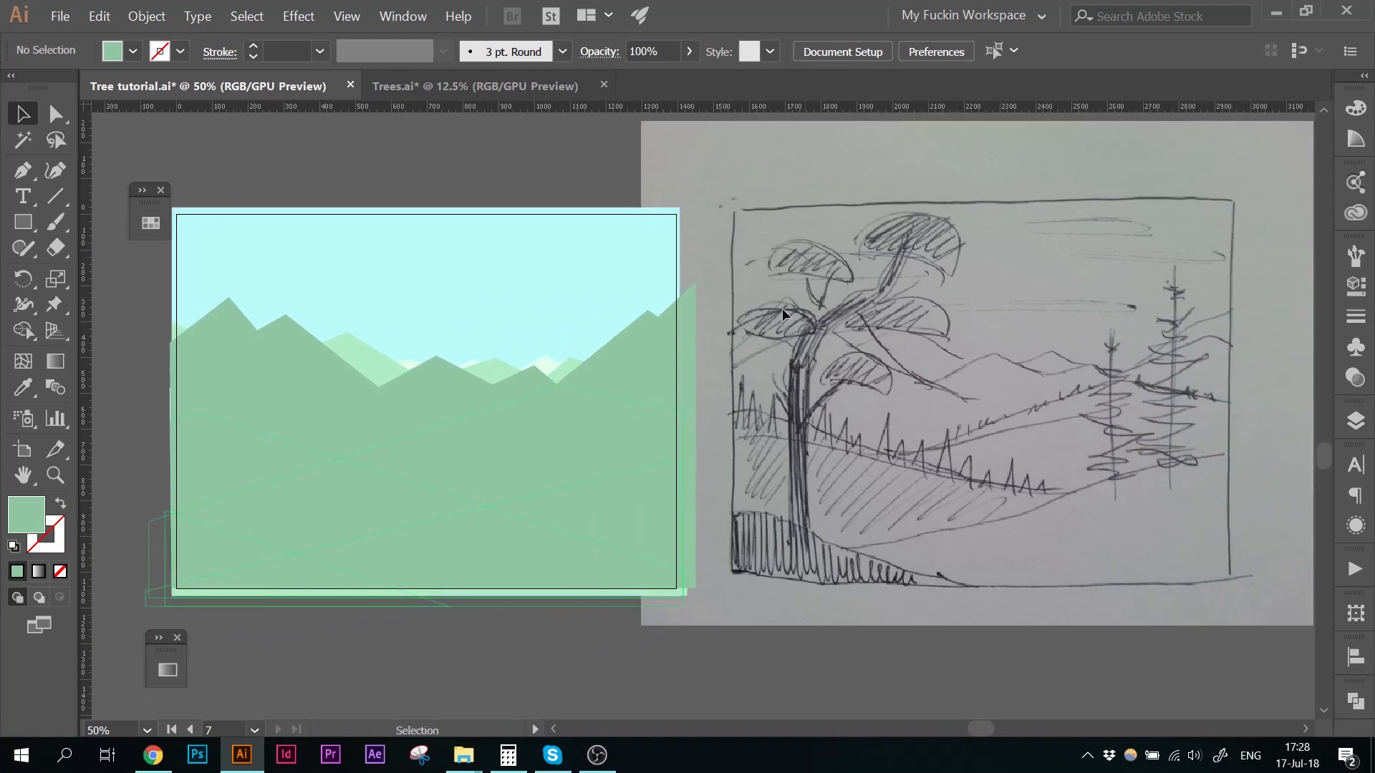
Step: Give the distant hill that rises toward the right edge a darker green fill, #69a37c, with no stroke
{"action": "left_click", "coordinate": [613, 395]}
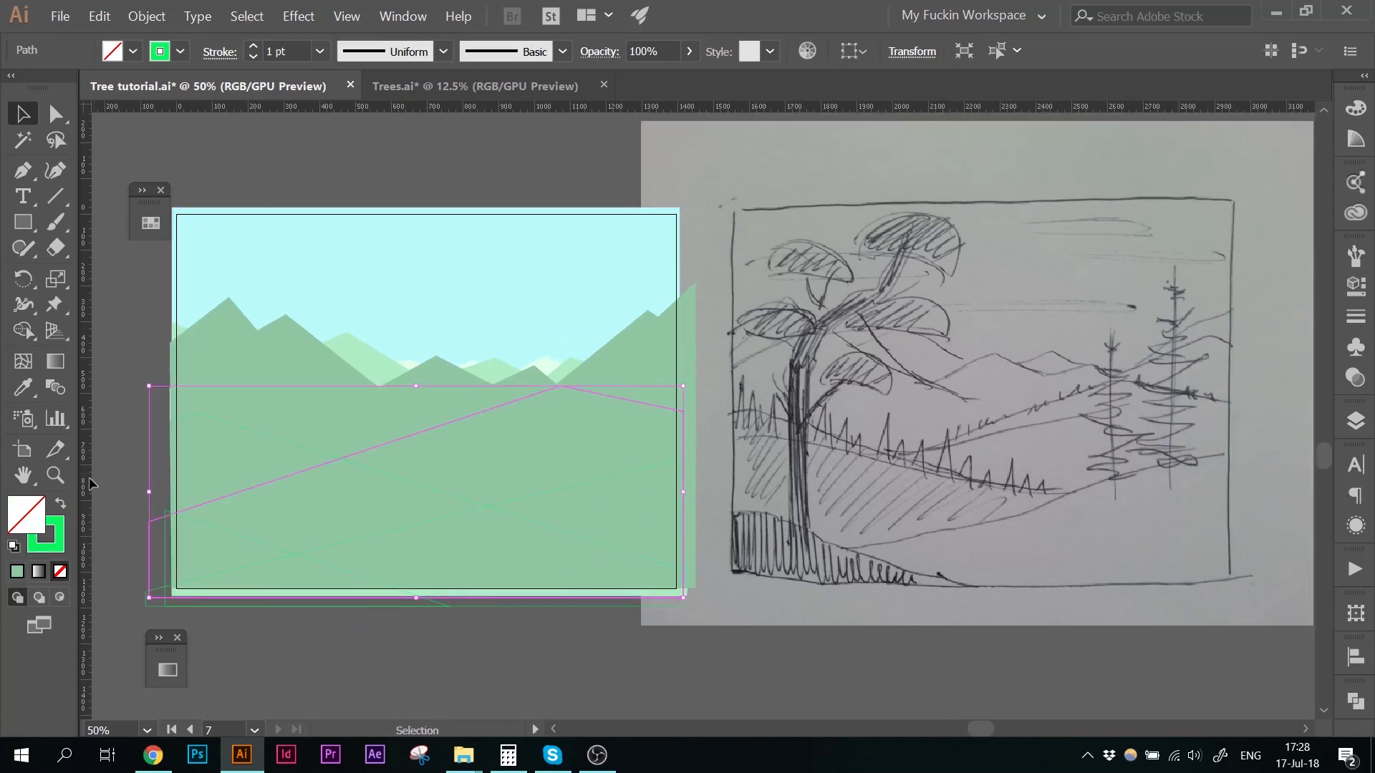
{"action": "key", "text": "shift+x"}
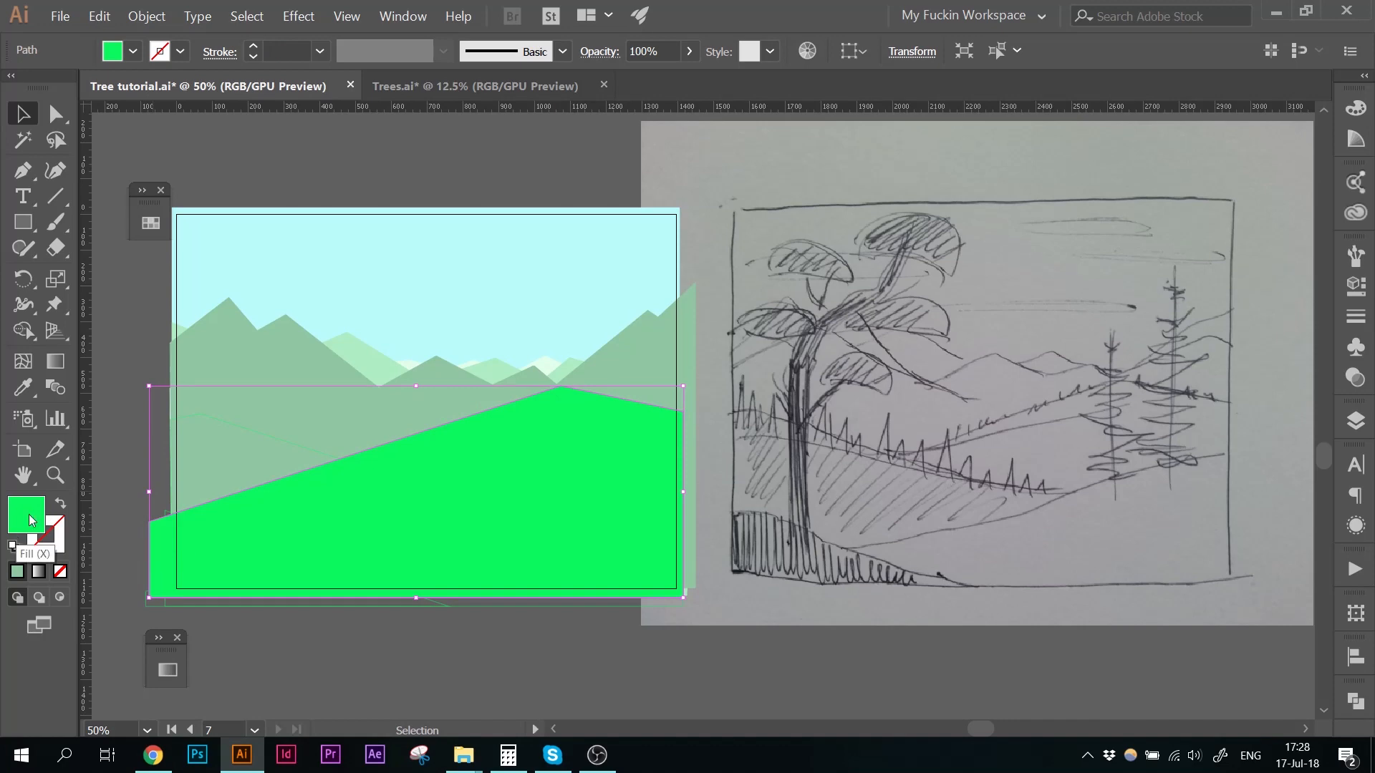
{"action": "double_click", "coordinate": [32, 517]}
{"action": "mouse_move", "coordinate": [604, 212]}
{"action": "left_mouse_down"}
{"action": "mouse_move", "coordinate": [608, 230]}
{"action": "mouse_move", "coordinate": [605, 219]}
{"action": "left_mouse_up"}
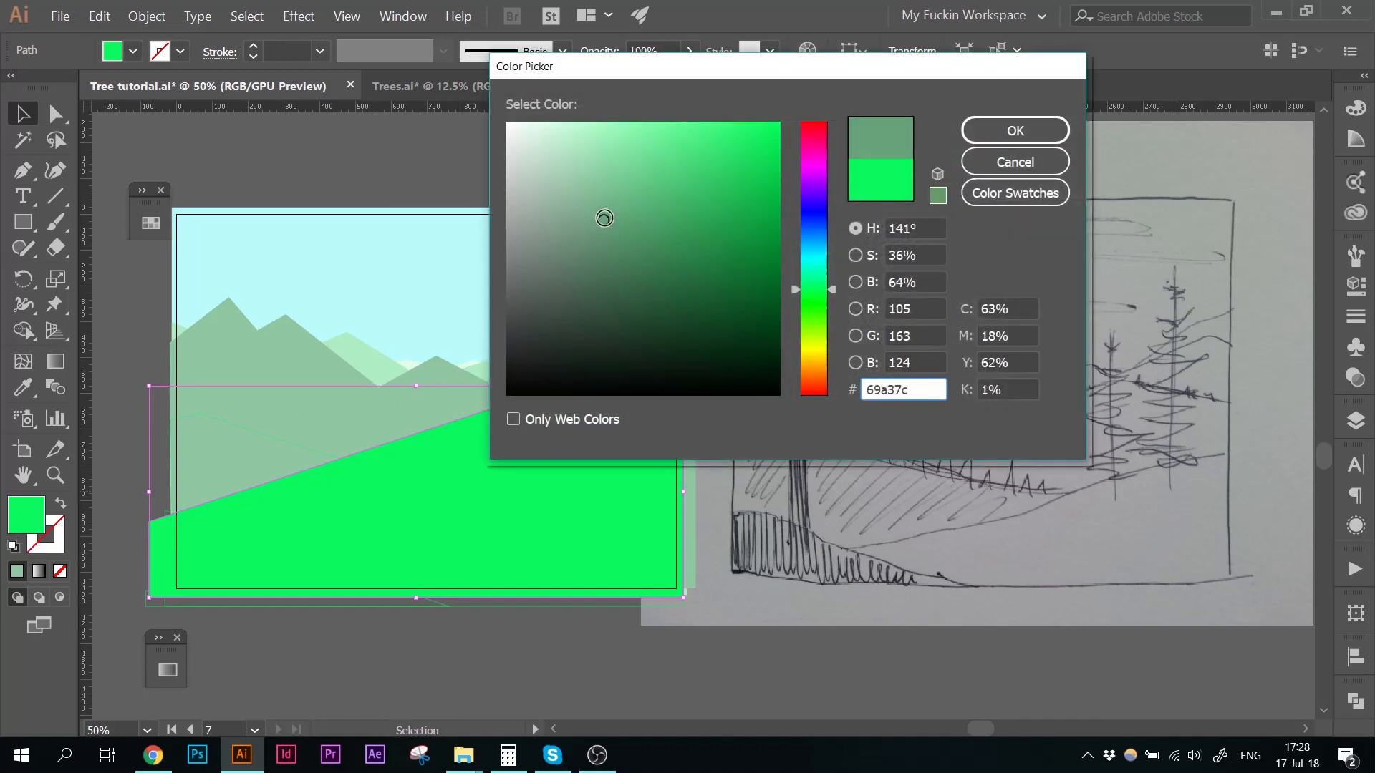
{"action": "left_click", "coordinate": [1015, 131]}
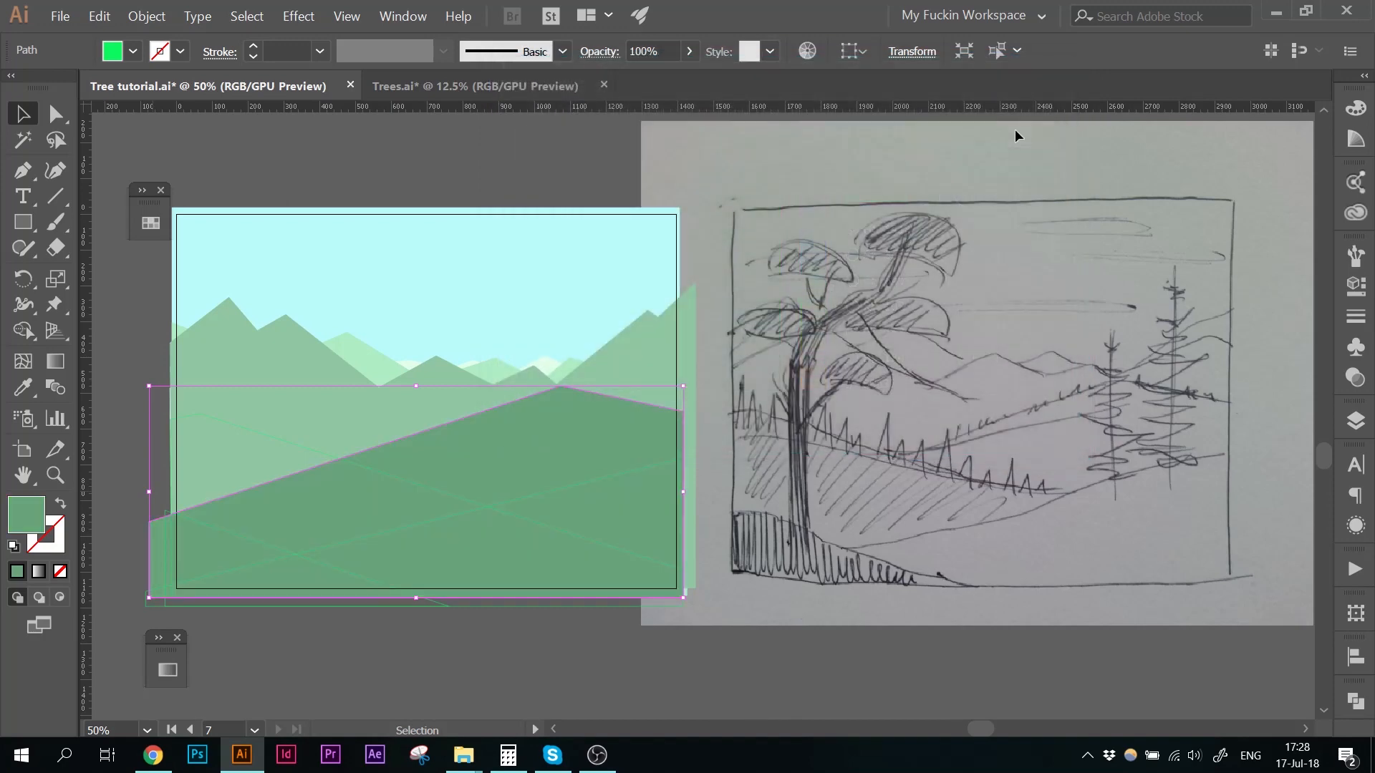
Step: Give the hill that slopes down from the artboard's left edge a darker green fill, #4b8c61, with no stroke, and deselect it
{"action": "left_click", "coordinate": [421, 482]}
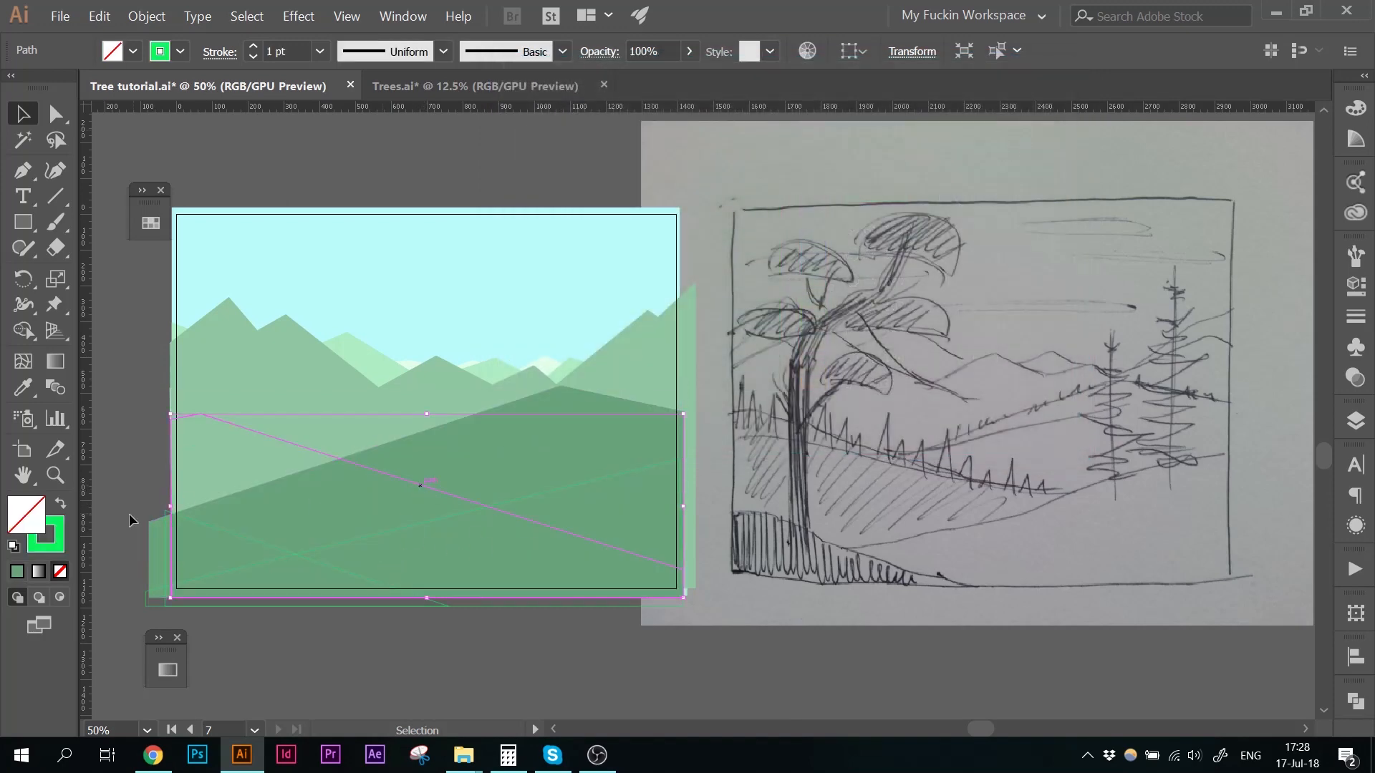
{"action": "key", "text": "shift+x"}
{"action": "double_click", "coordinate": [25, 516]}
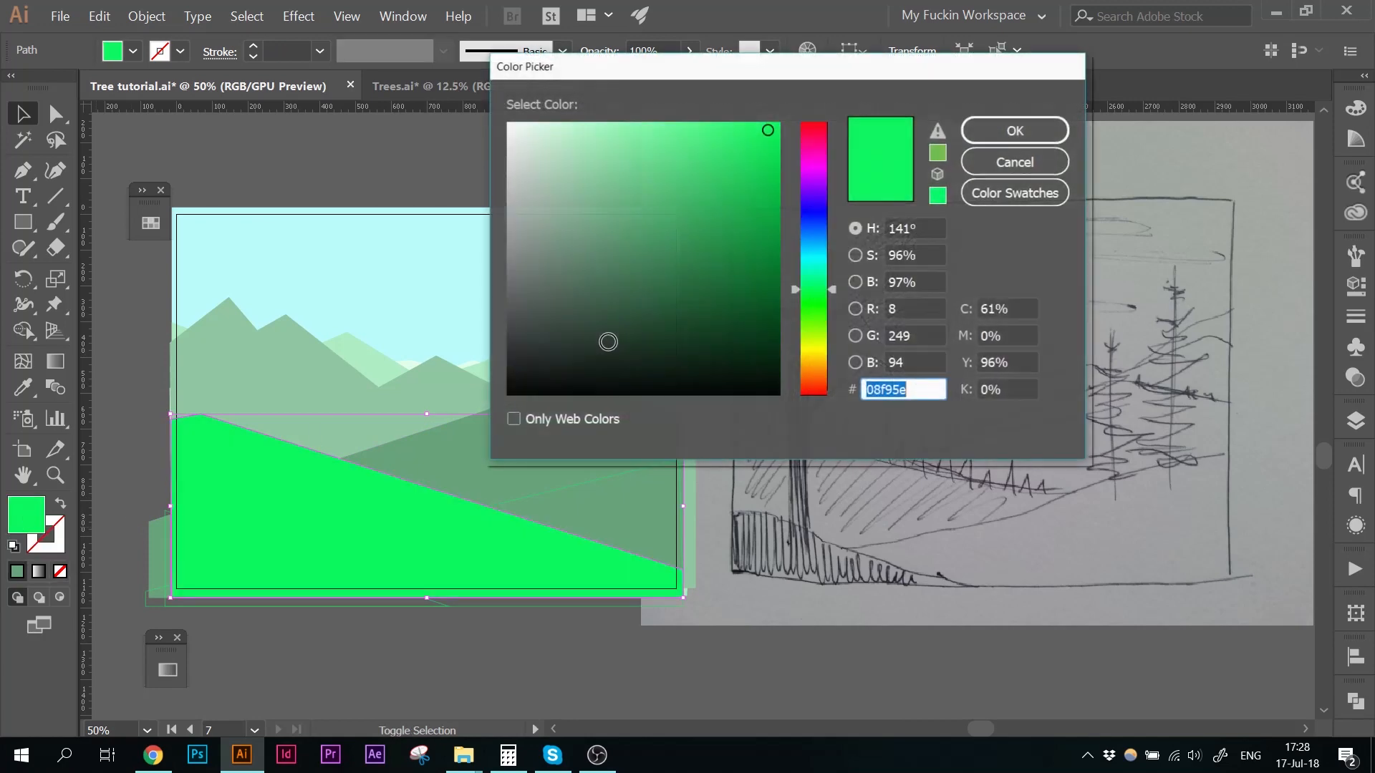
{"action": "left_click_drag", "start_coordinate": [623, 236], "coordinate": [636, 242]}
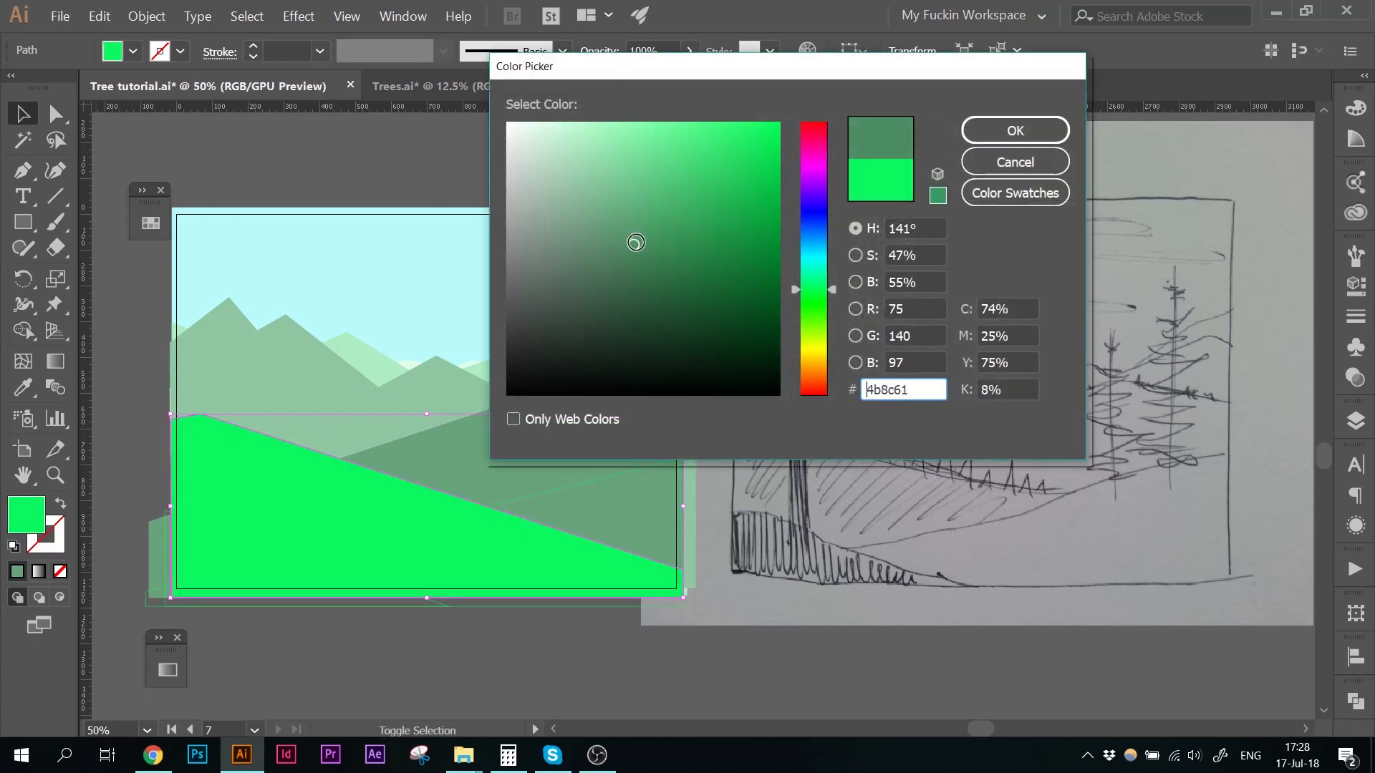
{"action": "left_click", "coordinate": [1017, 129]}
{"action": "left_click", "coordinate": [531, 173]}
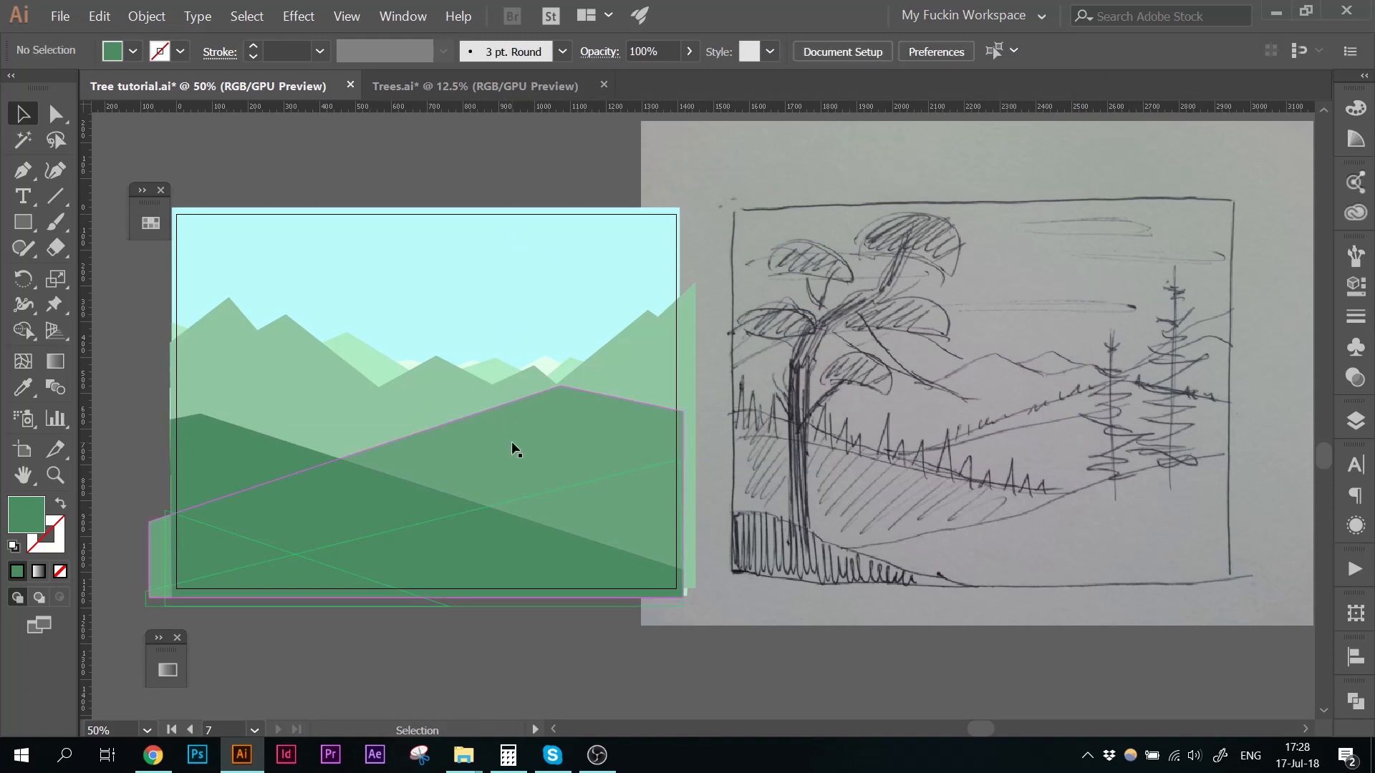
Step: Bring the foreground hill that rises toward the right edge to the front and give it a dark green fill with no stroke
{"action": "left_click", "coordinate": [530, 495]}
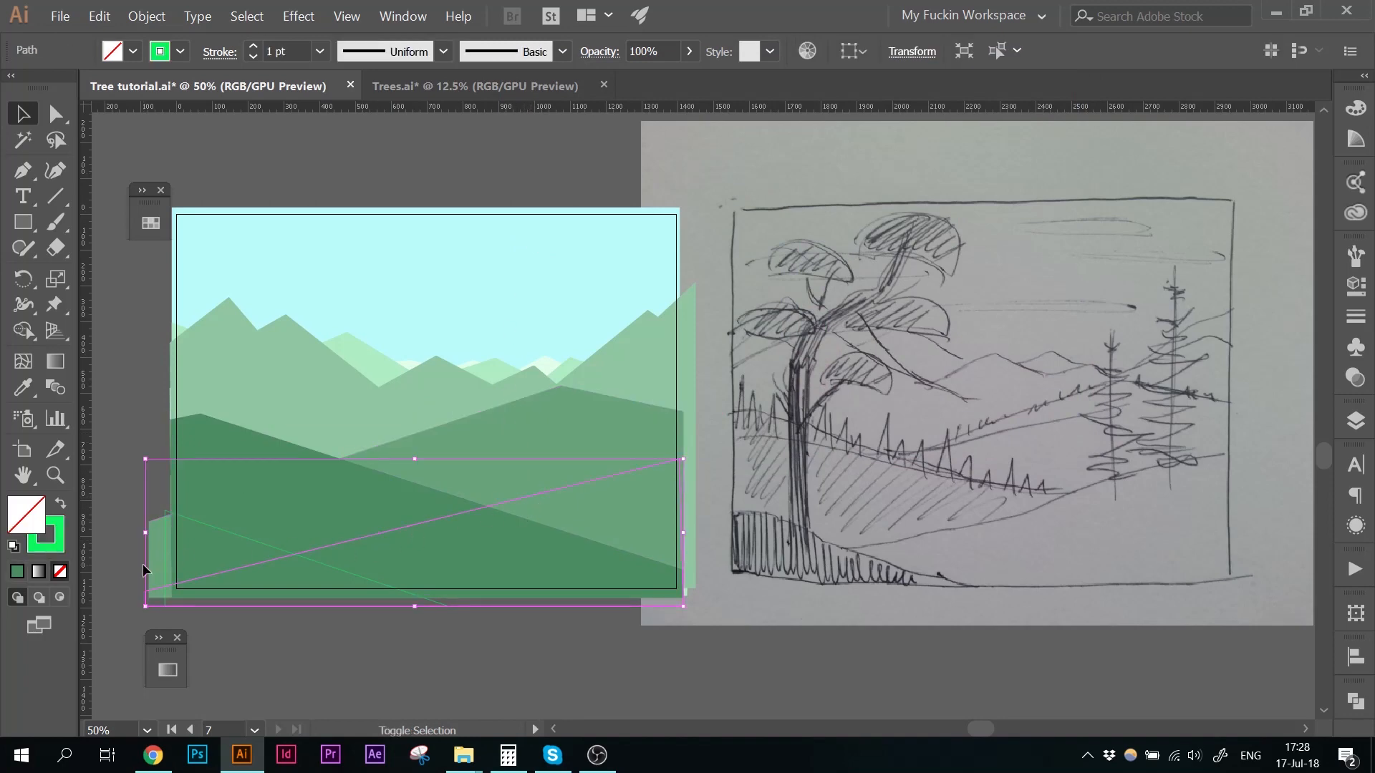
{"action": "key", "text": "ctrl+shift+bracketright"}
{"action": "double_click", "coordinate": [26, 514]}
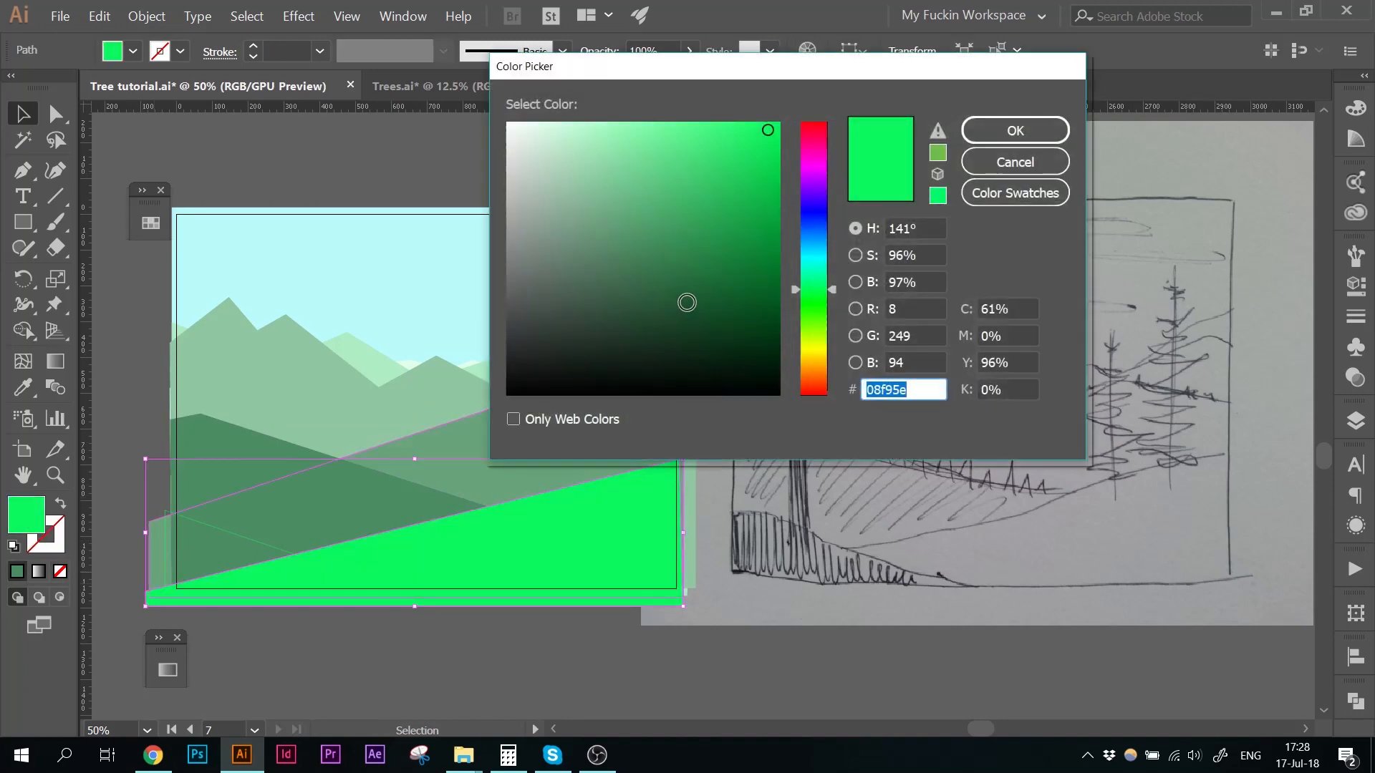
{"action": "left_click", "coordinate": [701, 285]}
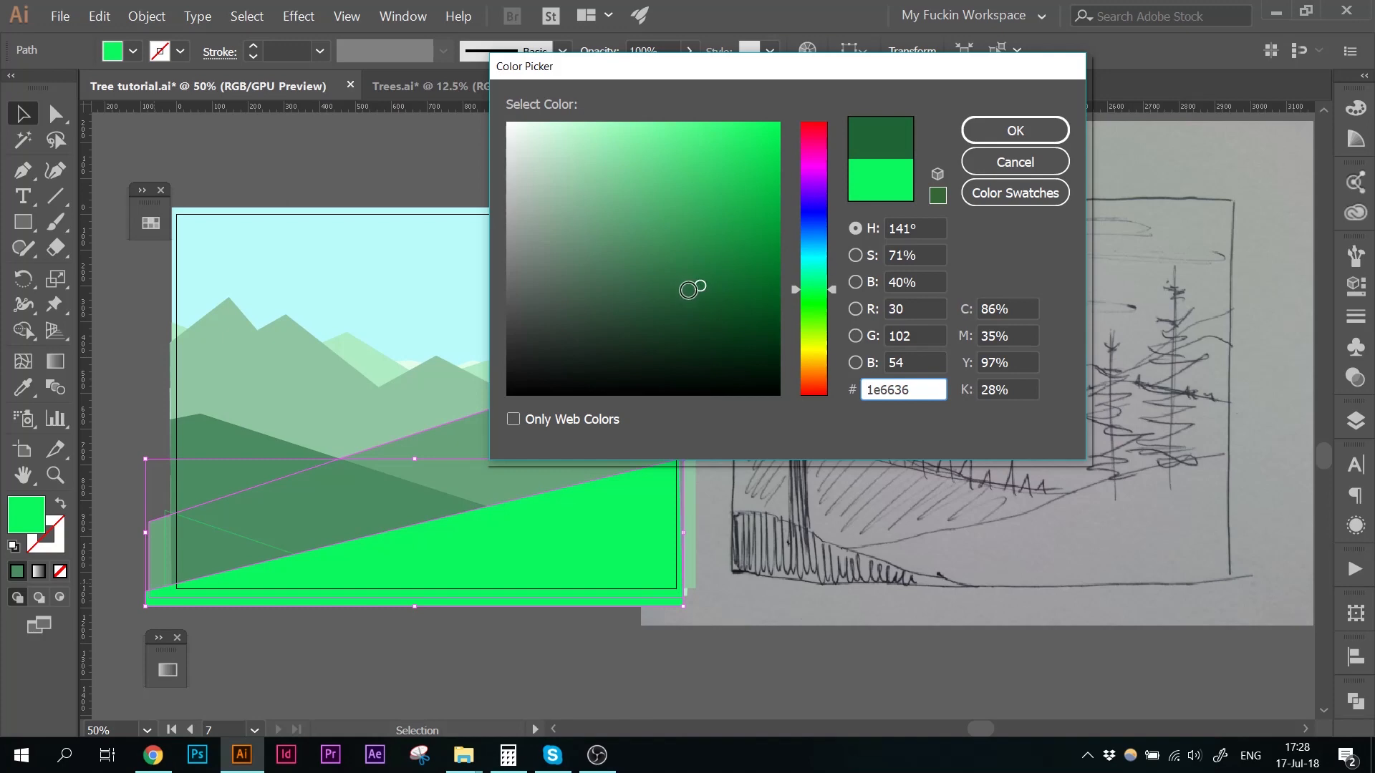
{"action": "left_click", "coordinate": [686, 292]}
{"action": "left_click", "coordinate": [1015, 130]}
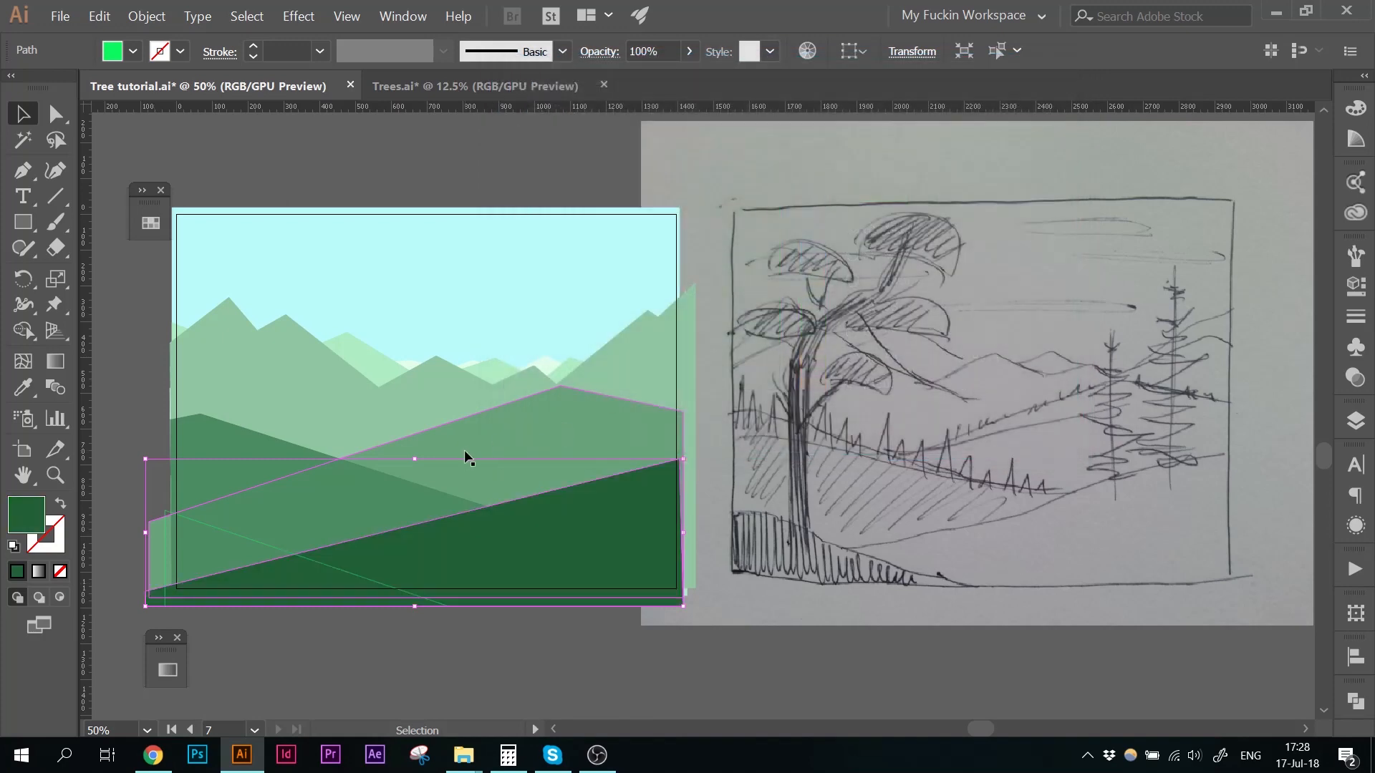
Step: Give the nearest hill in the lower-left corner of the scene the darkest green fill, #03511d, with no stroke, and deselect it
{"action": "left_click", "coordinate": [255, 538]}
{"action": "key", "text": "shift+x"}
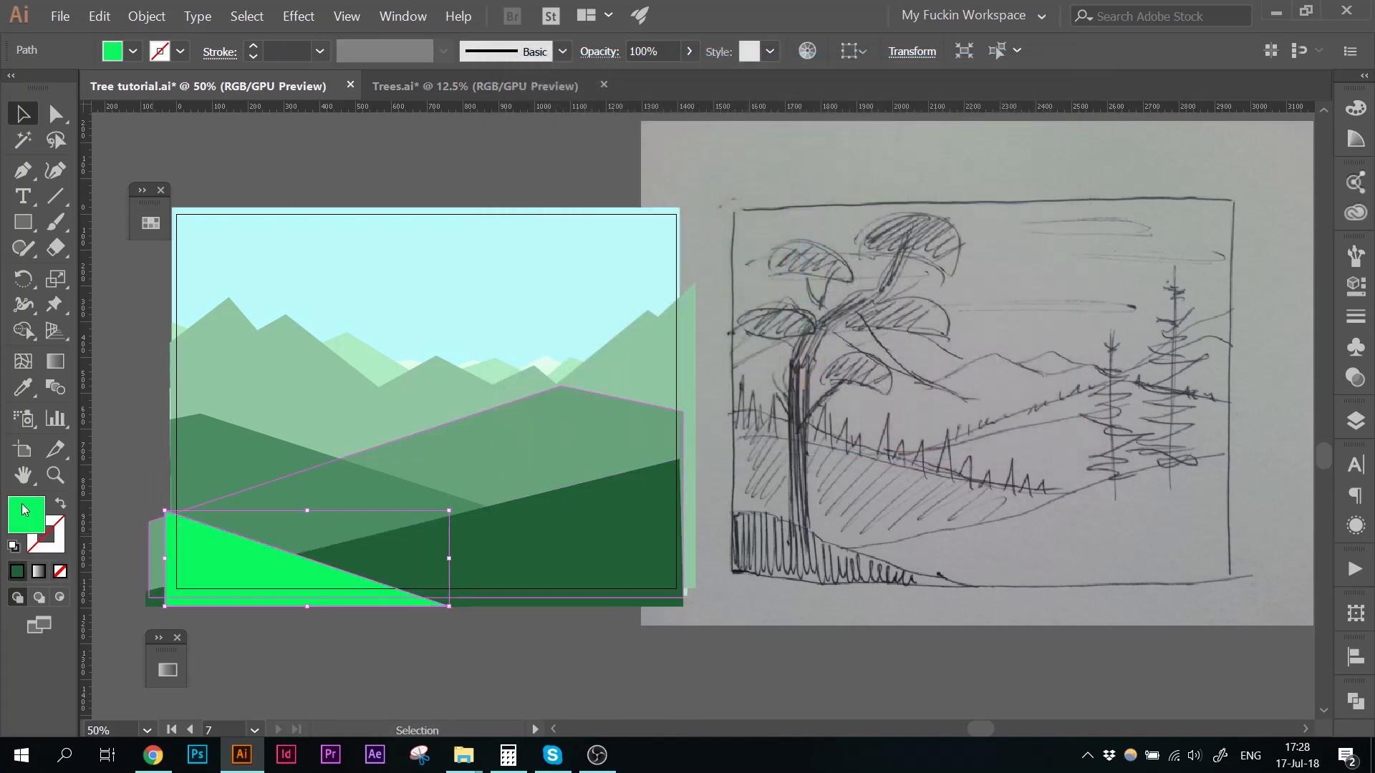
{"action": "double_click", "coordinate": [25, 510]}
{"action": "left_click", "coordinate": [767, 305]}
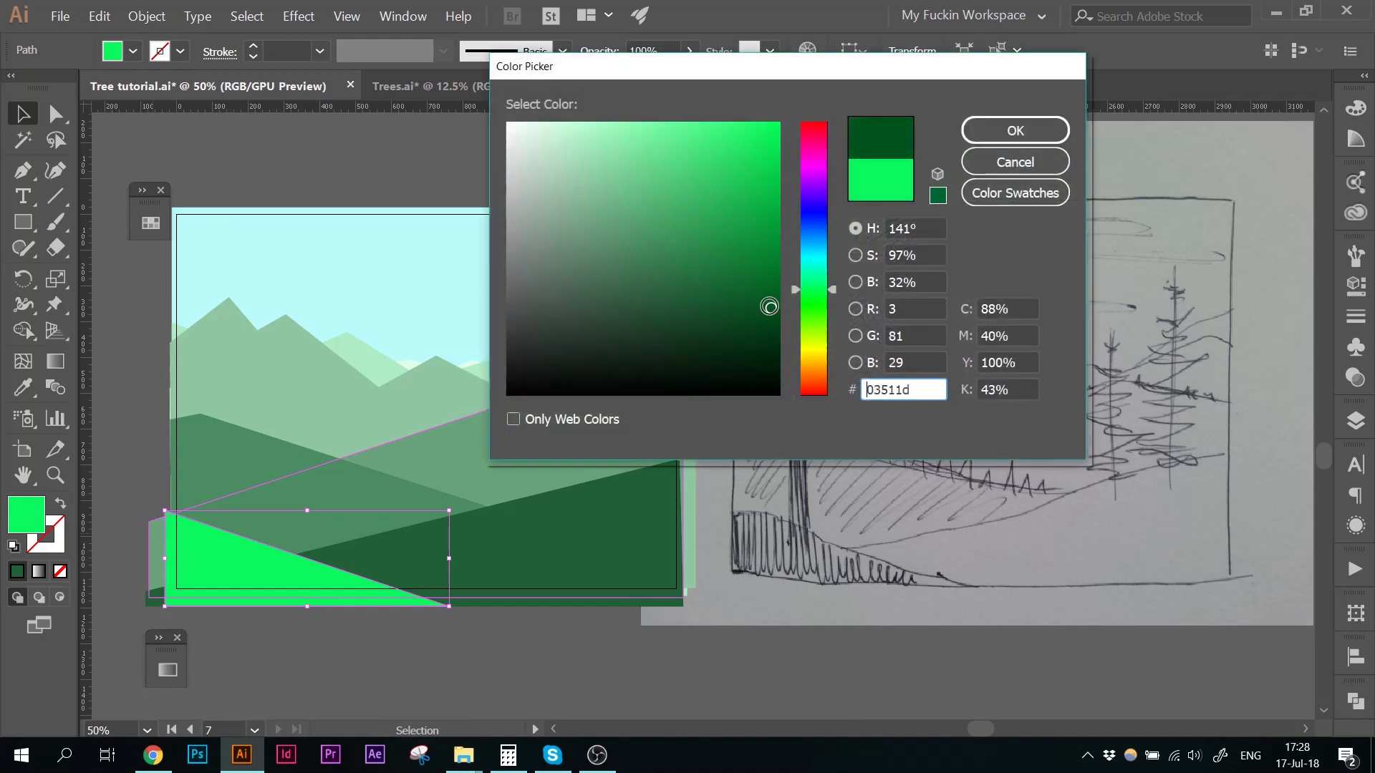
{"action": "left_click", "coordinate": [1015, 129]}
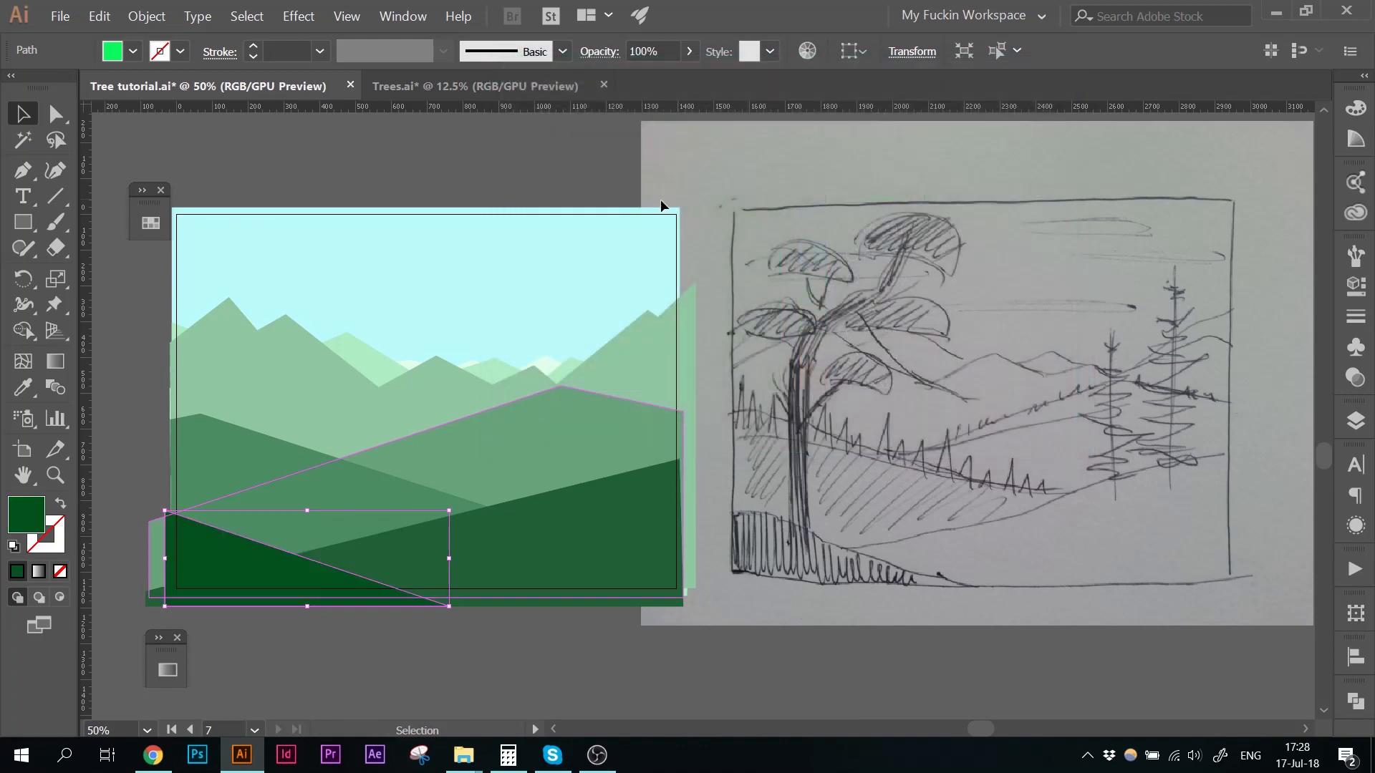
{"action": "left_click", "coordinate": [534, 186]}
Step: Reshape the nearest mountain range's ridge by moving its small left peak, middle peak and right-hand peak anchors, and deselect it
{"action": "key", "text": "space"}
{"action": "left_click_drag", "start_coordinate": [534, 179], "coordinate": [698, 207]}
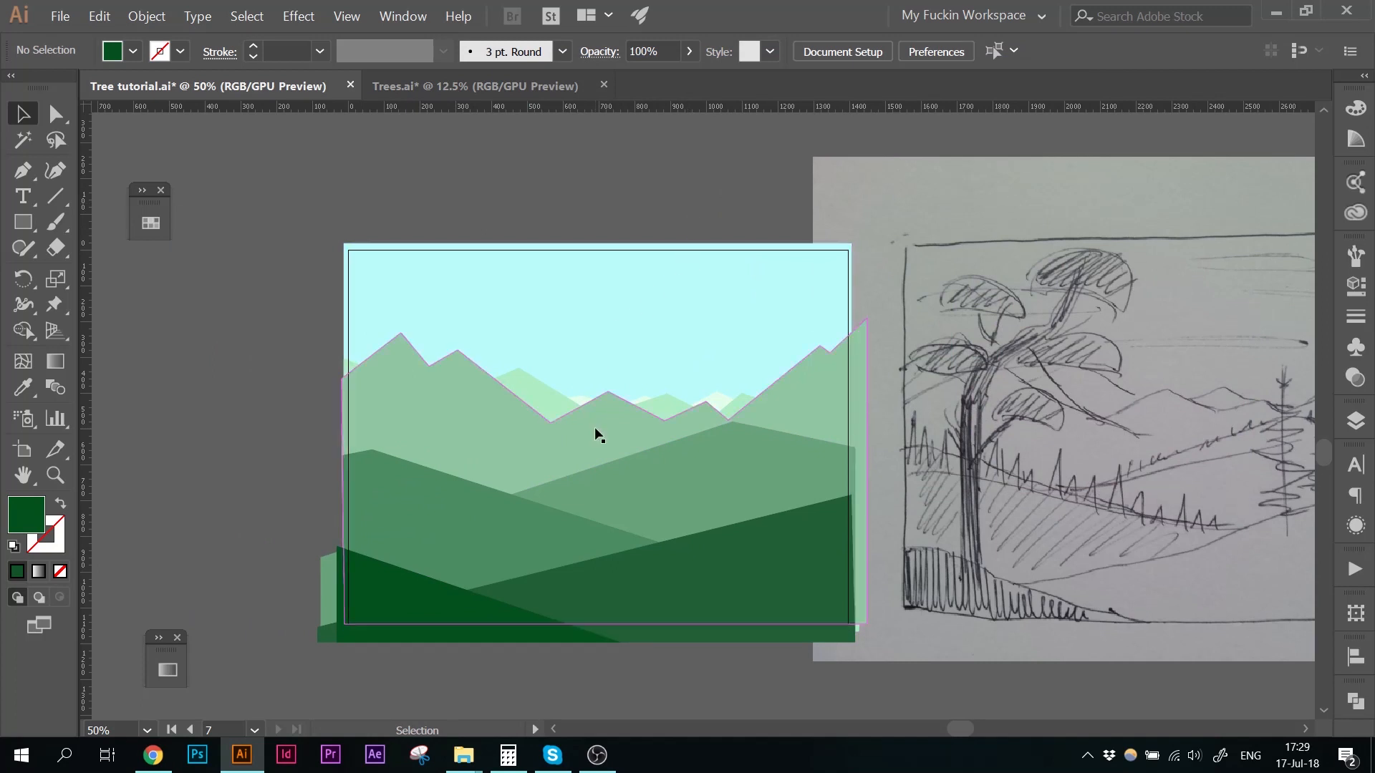
{"action": "key", "text": "a"}
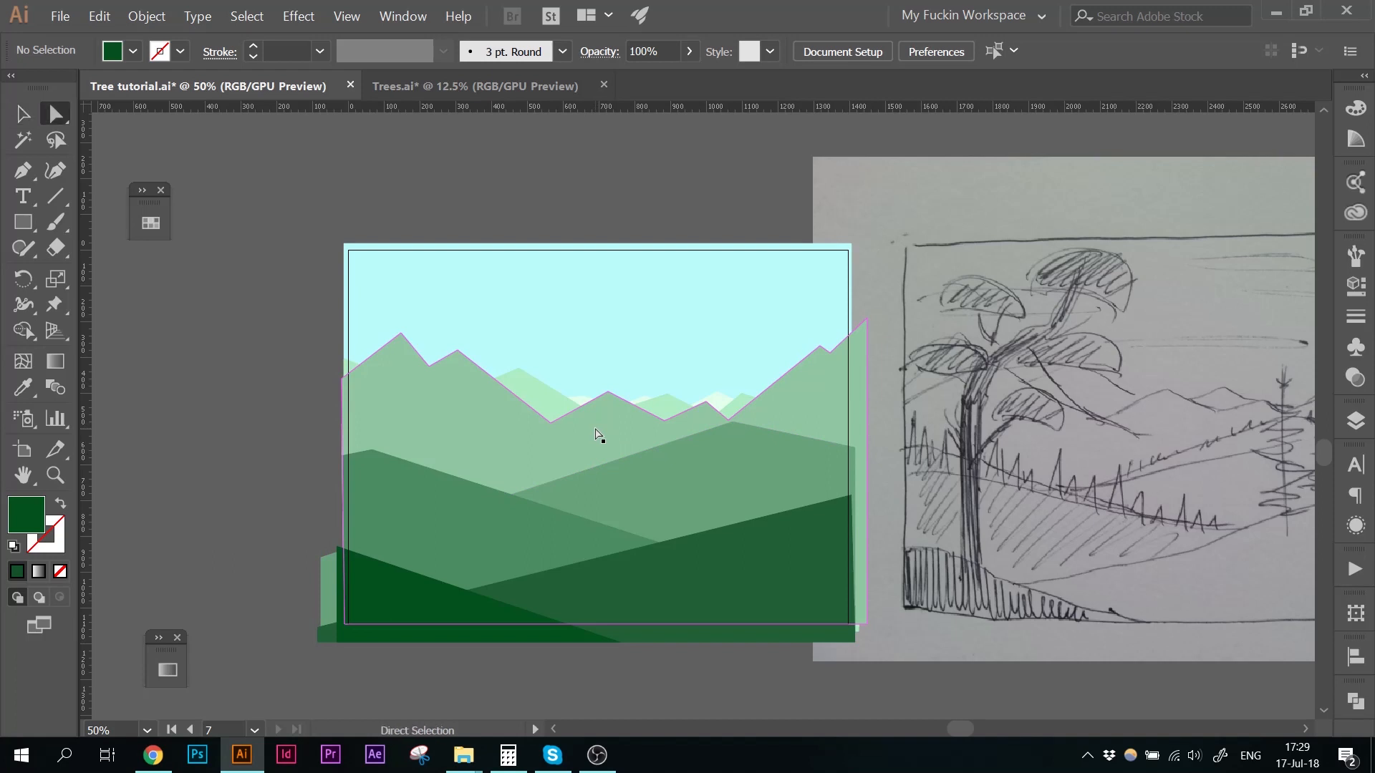
{"action": "mouse_move", "coordinate": [429, 365]}
{"action": "left_mouse_down"}
{"action": "mouse_move", "coordinate": [418, 351]}
{"action": "mouse_move", "coordinate": [453, 353]}
{"action": "mouse_move", "coordinate": [436, 349]}
{"action": "left_mouse_up"}
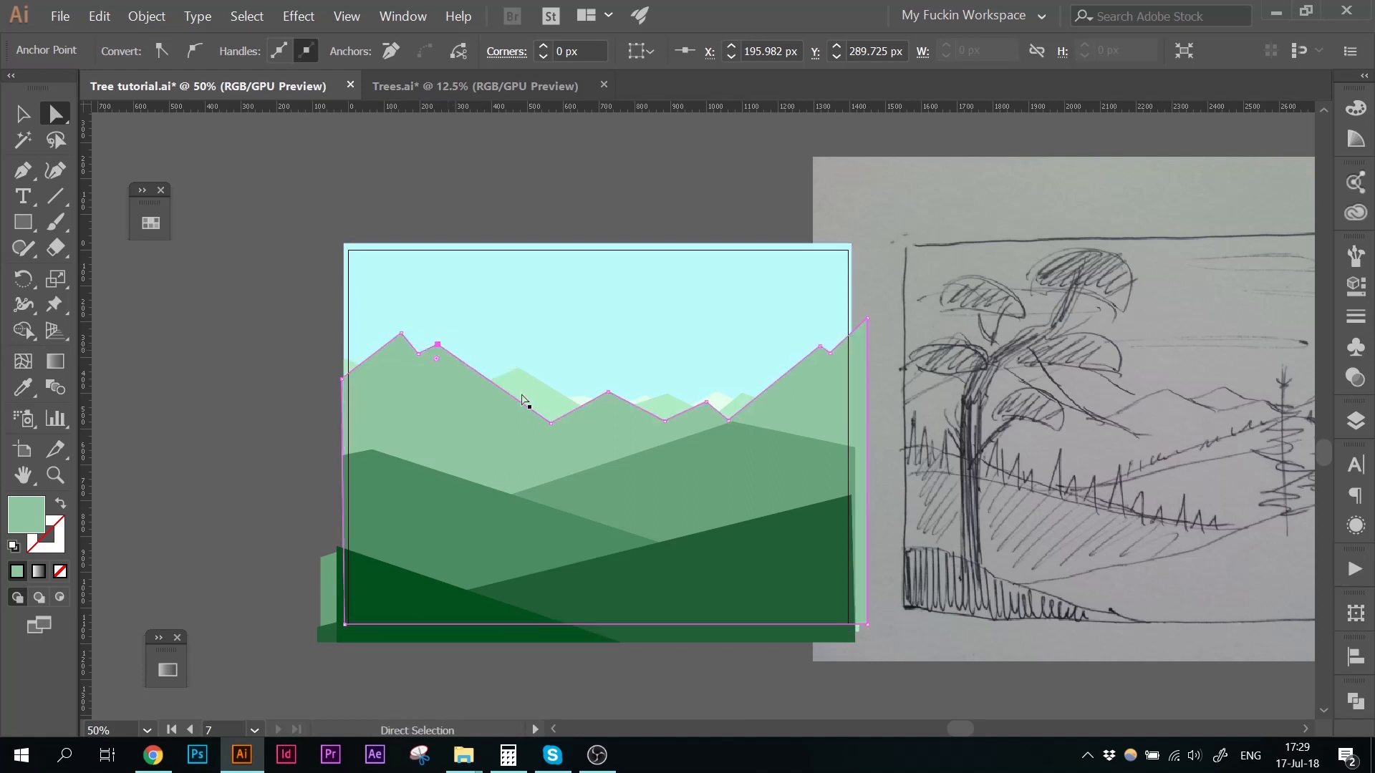
{"action": "left_click_drag", "start_coordinate": [609, 392], "coordinate": [628, 396]}
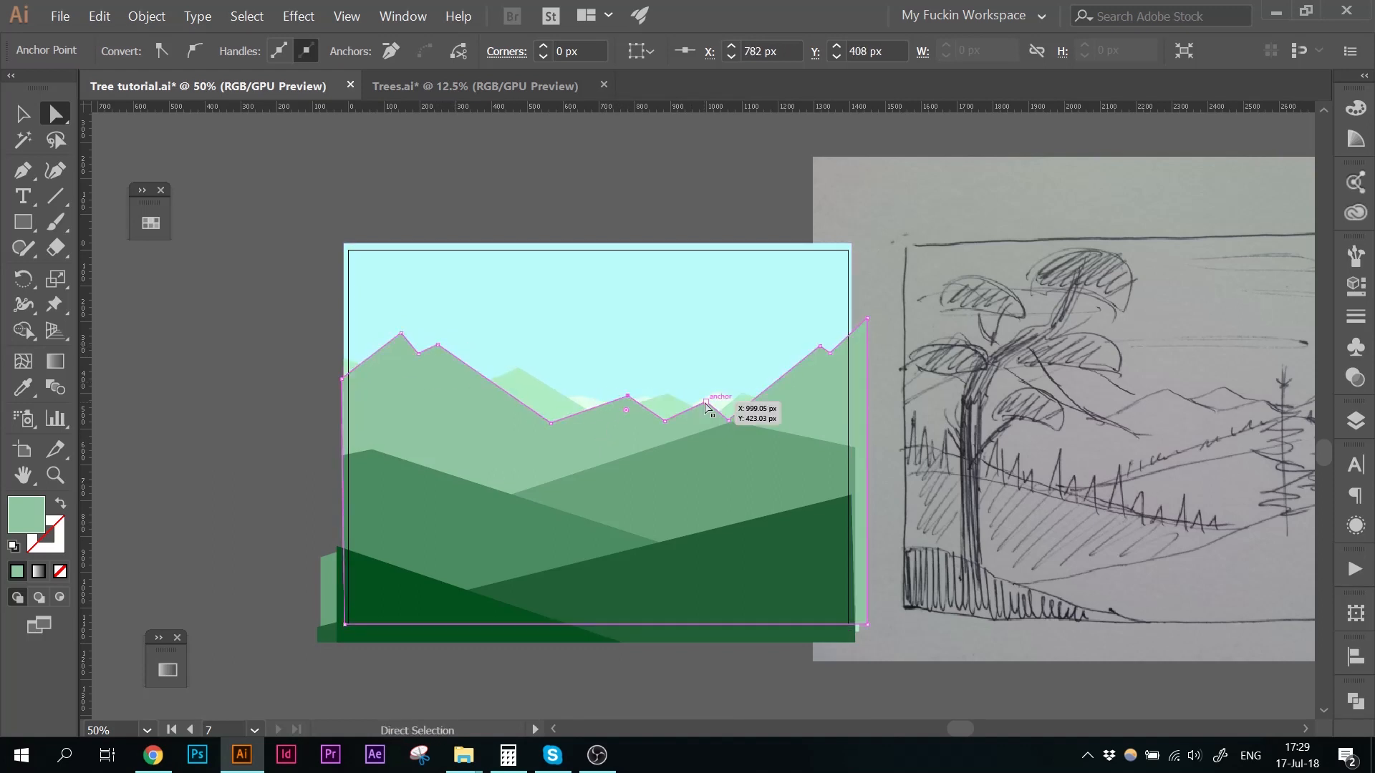
{"action": "left_click", "coordinate": [706, 402]}
{"action": "left_click", "coordinate": [709, 234]}
{"action": "left_click_drag", "start_coordinate": [709, 234], "coordinate": [670, 203]}
{"action": "left_click_drag", "start_coordinate": [690, 389], "coordinate": [693, 379]}
{"action": "left_click_drag", "start_coordinate": [666, 372], "coordinate": [667, 361]}
{"action": "left_click_drag", "start_coordinate": [625, 390], "coordinate": [636, 382]}
{"action": "left_click", "coordinate": [526, 179]}
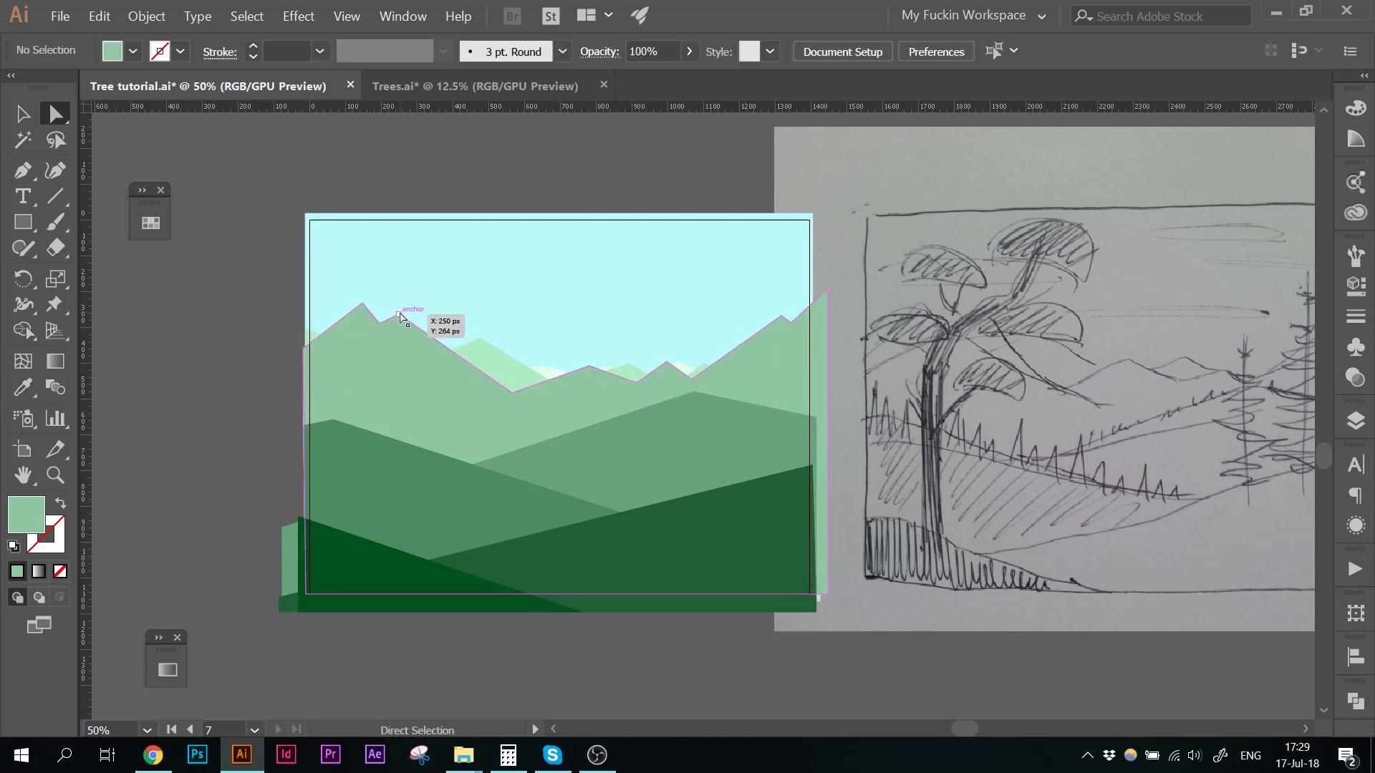
{"action": "left_click_drag", "start_coordinate": [399, 314], "coordinate": [391, 314]}
{"action": "left_click", "coordinate": [465, 250]}
{"action": "left_click", "coordinate": [526, 168]}
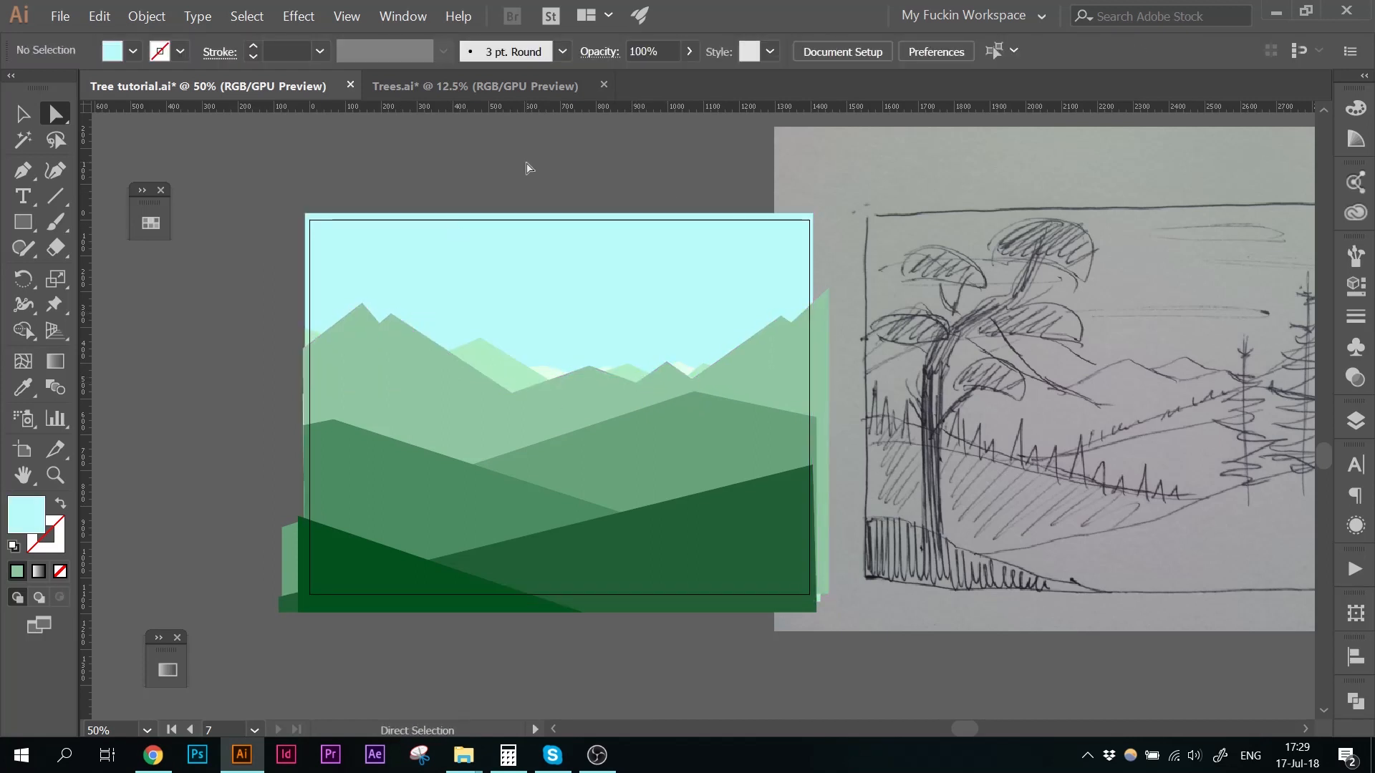
Step: Lock the sky rectangle within Layer 5 so that it cannot be selected, and collapse the layer's contents
{"action": "key", "text": "v"}
{"action": "left_click", "coordinate": [526, 257]}
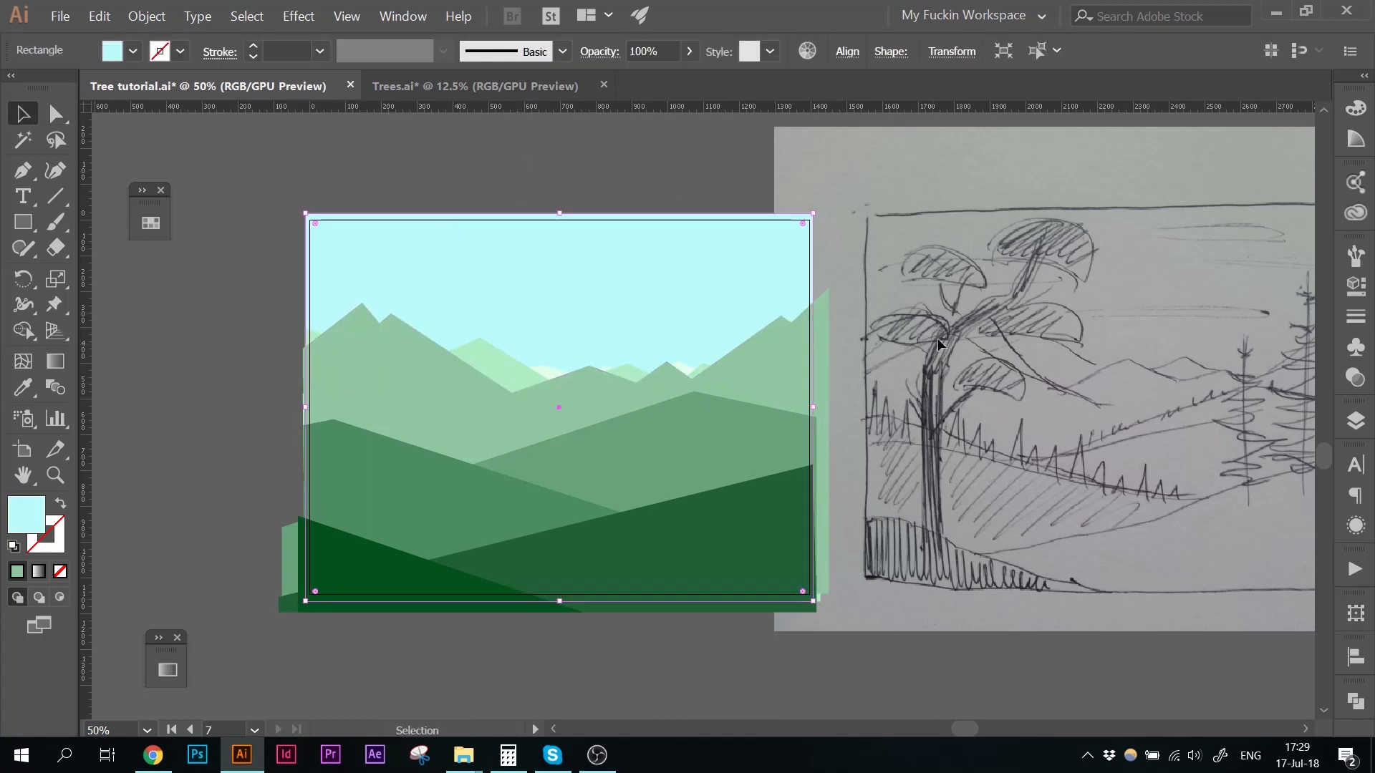
{"action": "left_click", "coordinate": [1354, 422]}
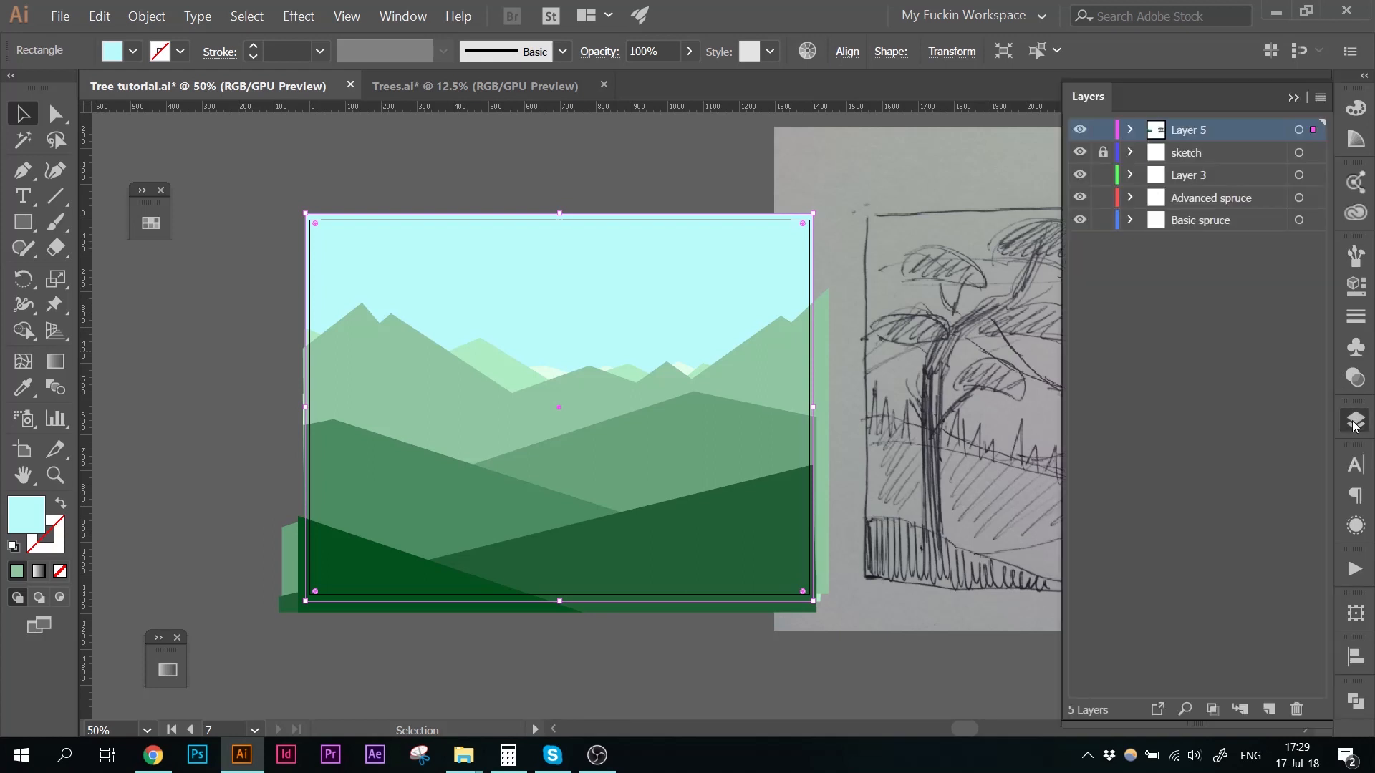
{"action": "left_click", "coordinate": [1130, 130]}
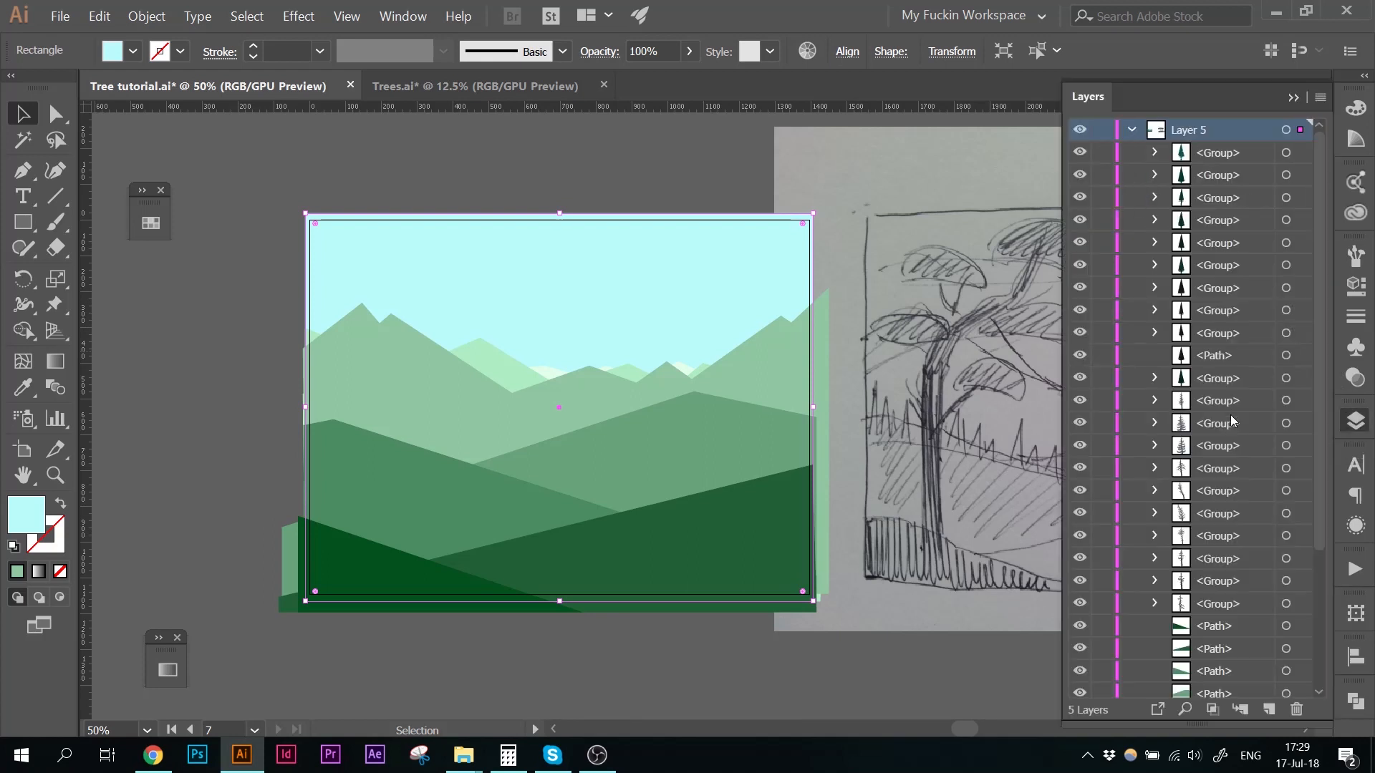
{"action": "scroll", "coordinate": [1231, 423], "scroll_direction": "down", "scroll_amount": 5}
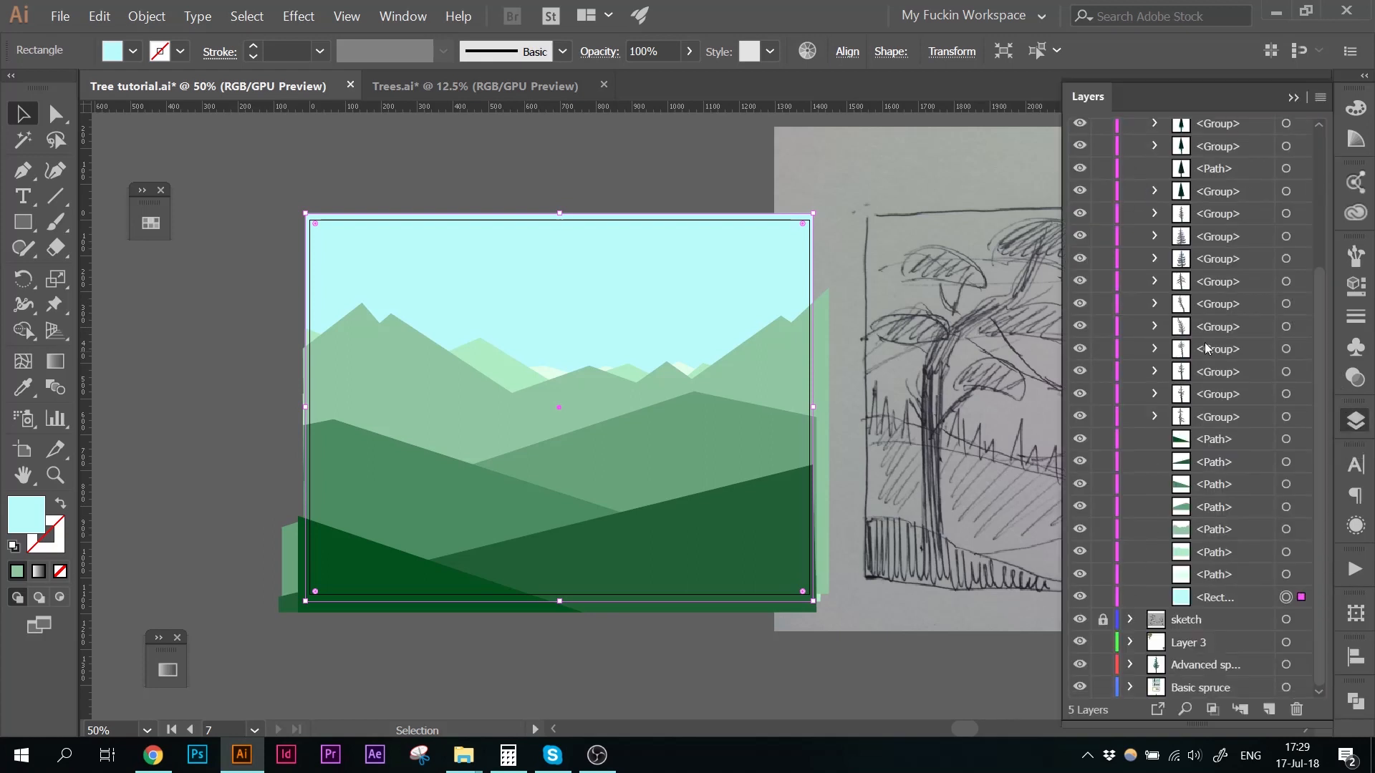
{"action": "scroll", "coordinate": [1206, 349], "scroll_direction": "up", "scroll_amount": 5}
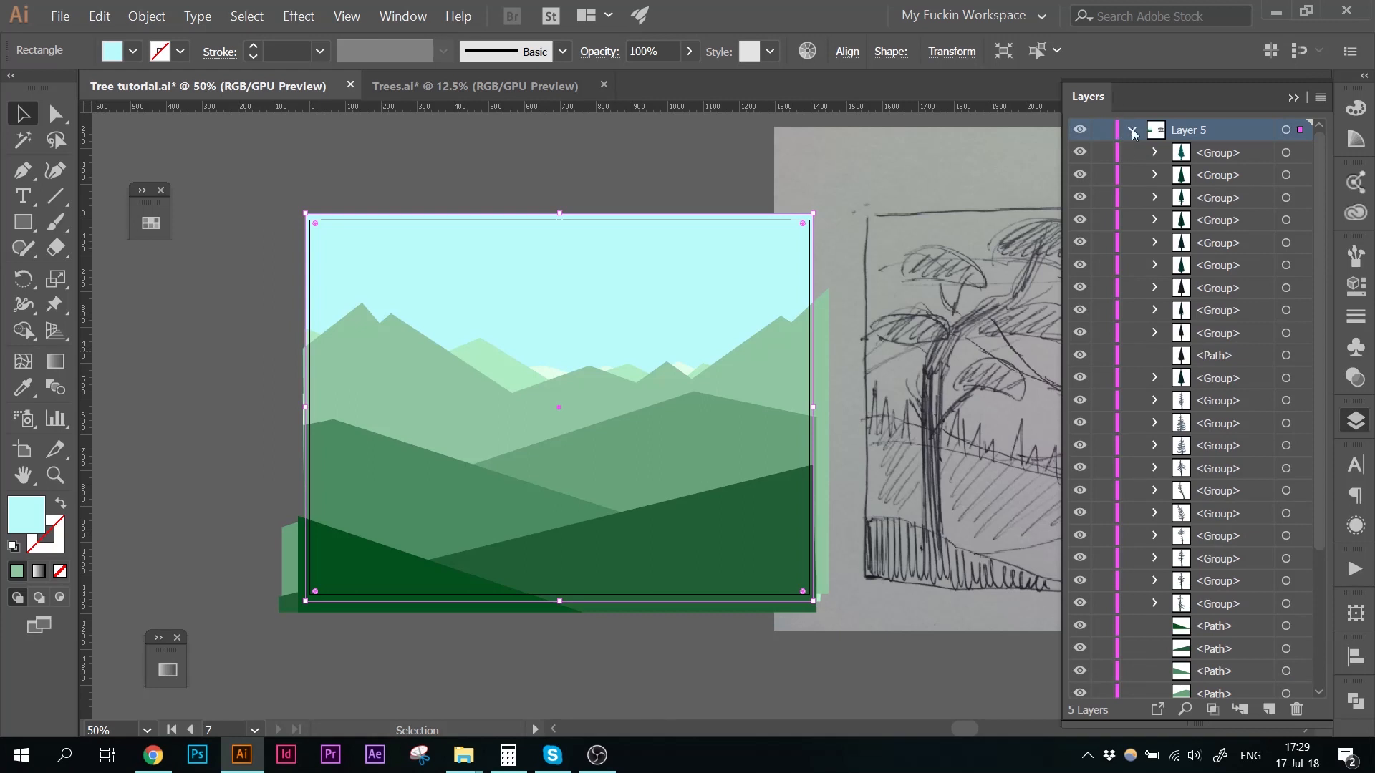
{"action": "left_click", "coordinate": [1132, 131]}
{"action": "left_click", "coordinate": [1132, 131]}
{"action": "scroll", "coordinate": [1182, 430], "scroll_direction": "down", "scroll_amount": 4}
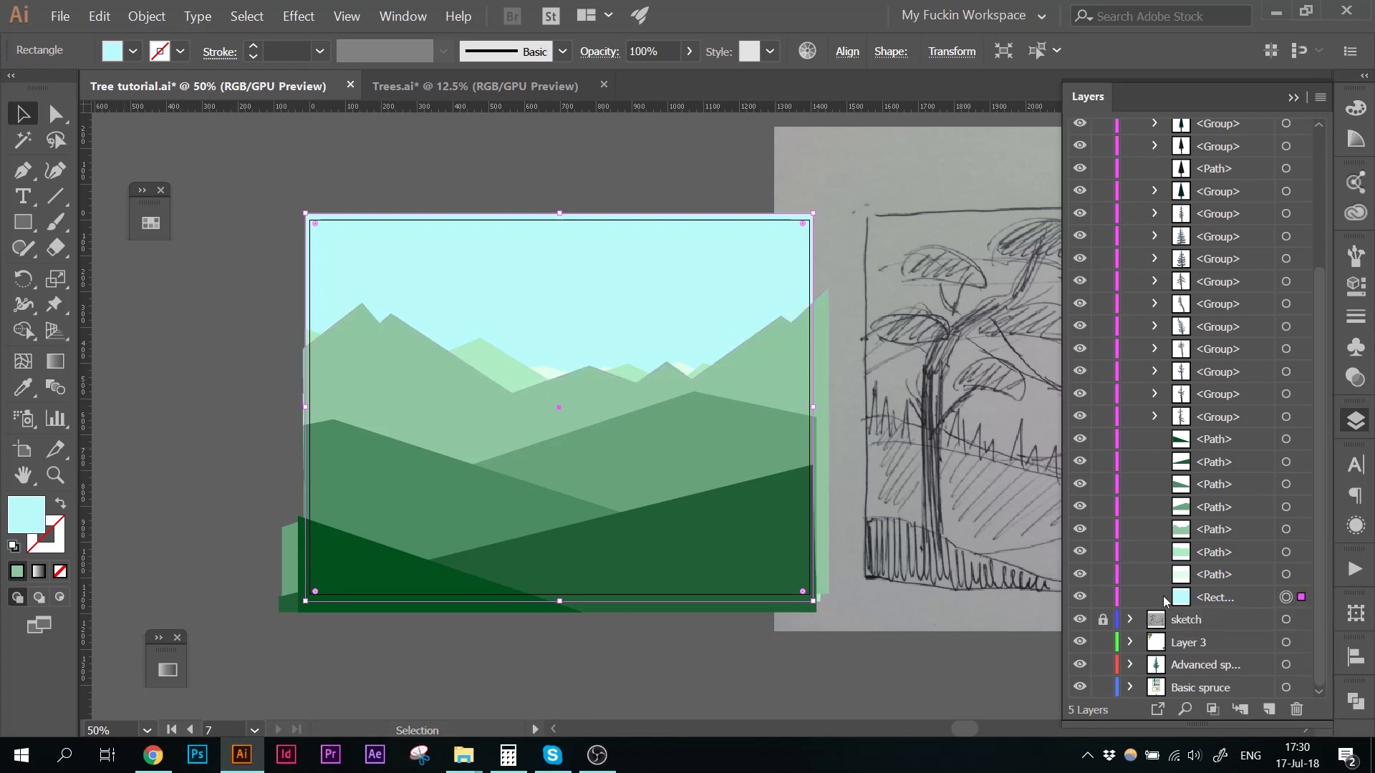
{"action": "left_click", "coordinate": [1103, 598]}
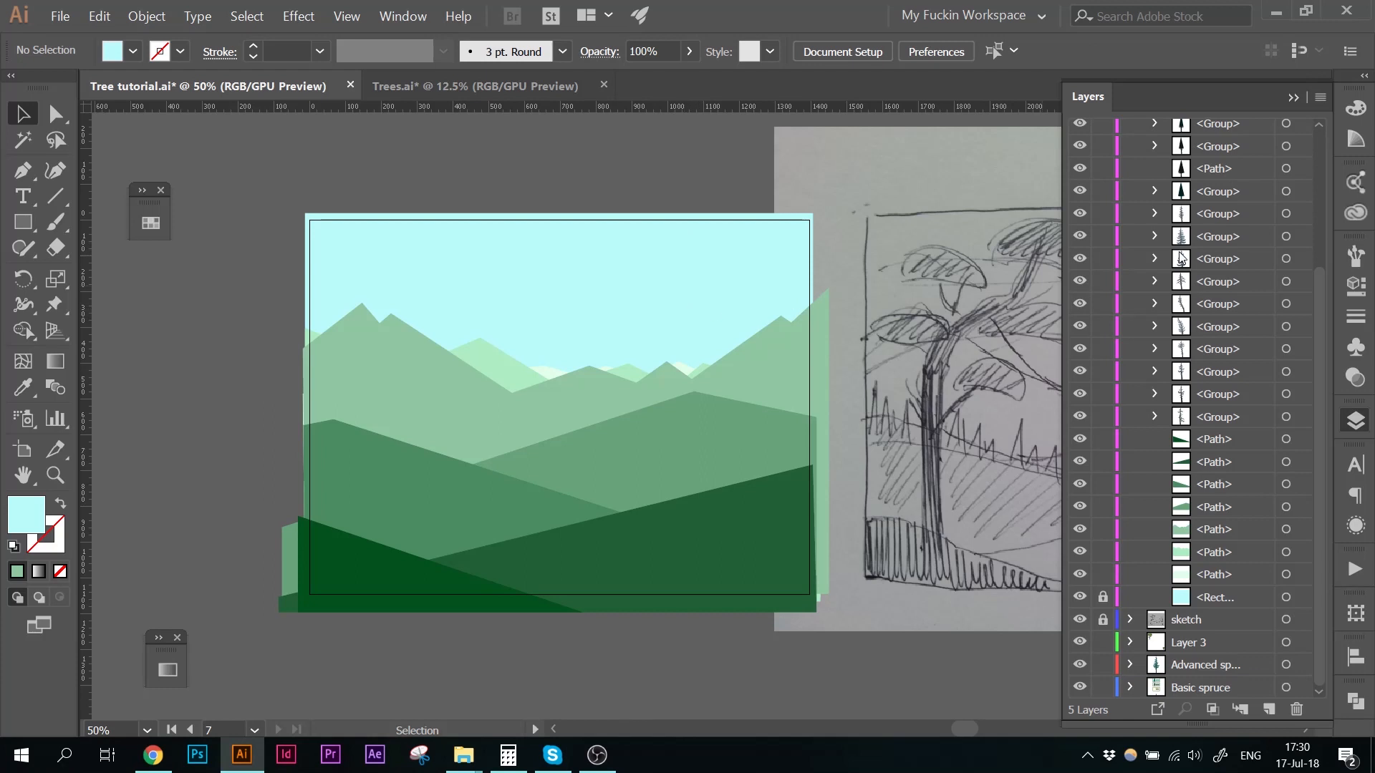
{"action": "scroll", "coordinate": [1180, 257], "scroll_direction": "up", "scroll_amount": 3}
{"action": "left_click", "coordinate": [1131, 129]}
Step: Raise the notch beside the nearest range's left peak, and shift its central valleys and middle peak up and to the left
{"action": "key", "text": "a"}
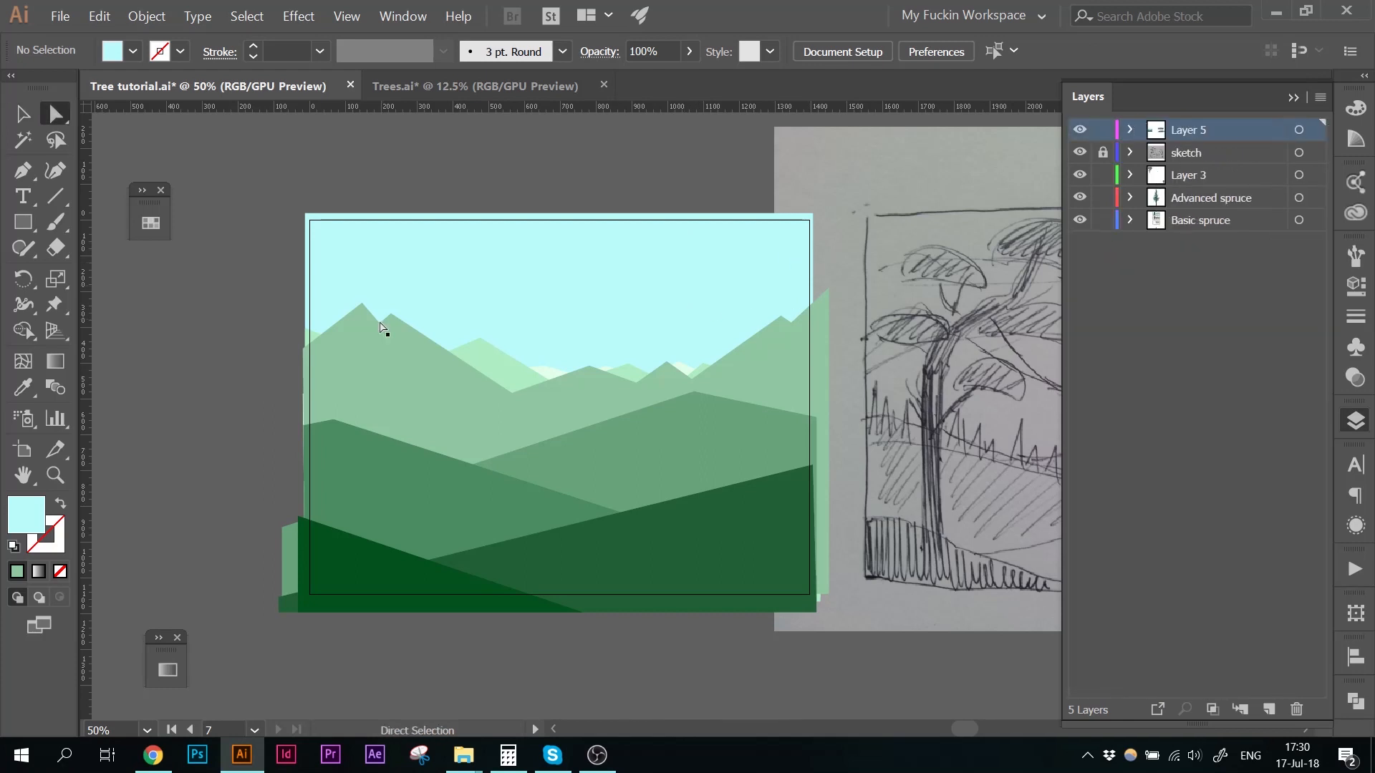
{"action": "left_click", "coordinate": [381, 321]}
{"action": "left_click_drag", "start_coordinate": [380, 324], "coordinate": [385, 317]}
{"action": "left_click", "coordinate": [476, 193]}
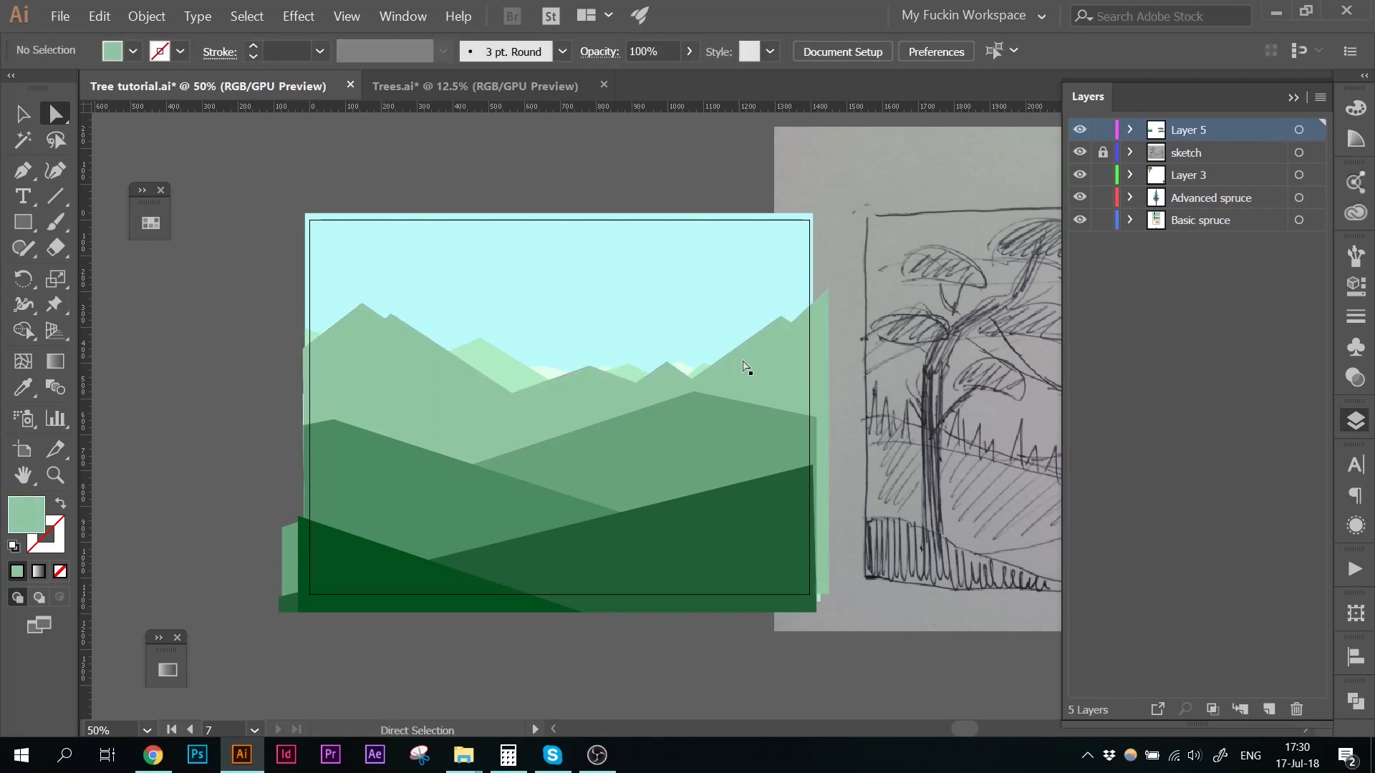
{"action": "left_click_drag", "start_coordinate": [513, 393], "coordinate": [485, 377]}
{"action": "left_click_drag", "start_coordinate": [589, 366], "coordinate": [576, 351]}
{"action": "left_click_drag", "start_coordinate": [636, 382], "coordinate": [625, 374]}
Step: Shift the middle and farthest mountain ranges slightly so more of their peaks show behind the nearest ridge, and deselect them
{"action": "key", "text": "v"}
{"action": "double_click", "coordinate": [475, 344]}
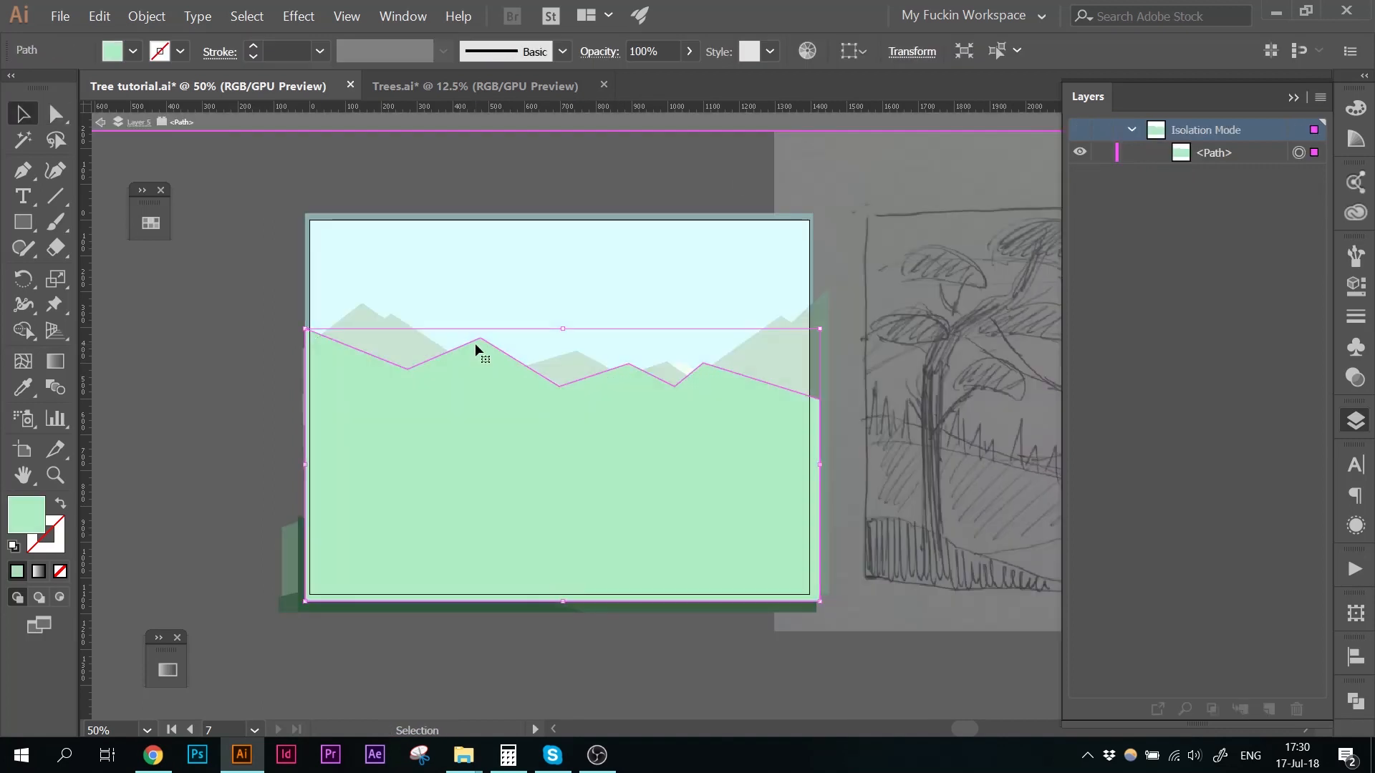
{"action": "key", "text": "Escape"}
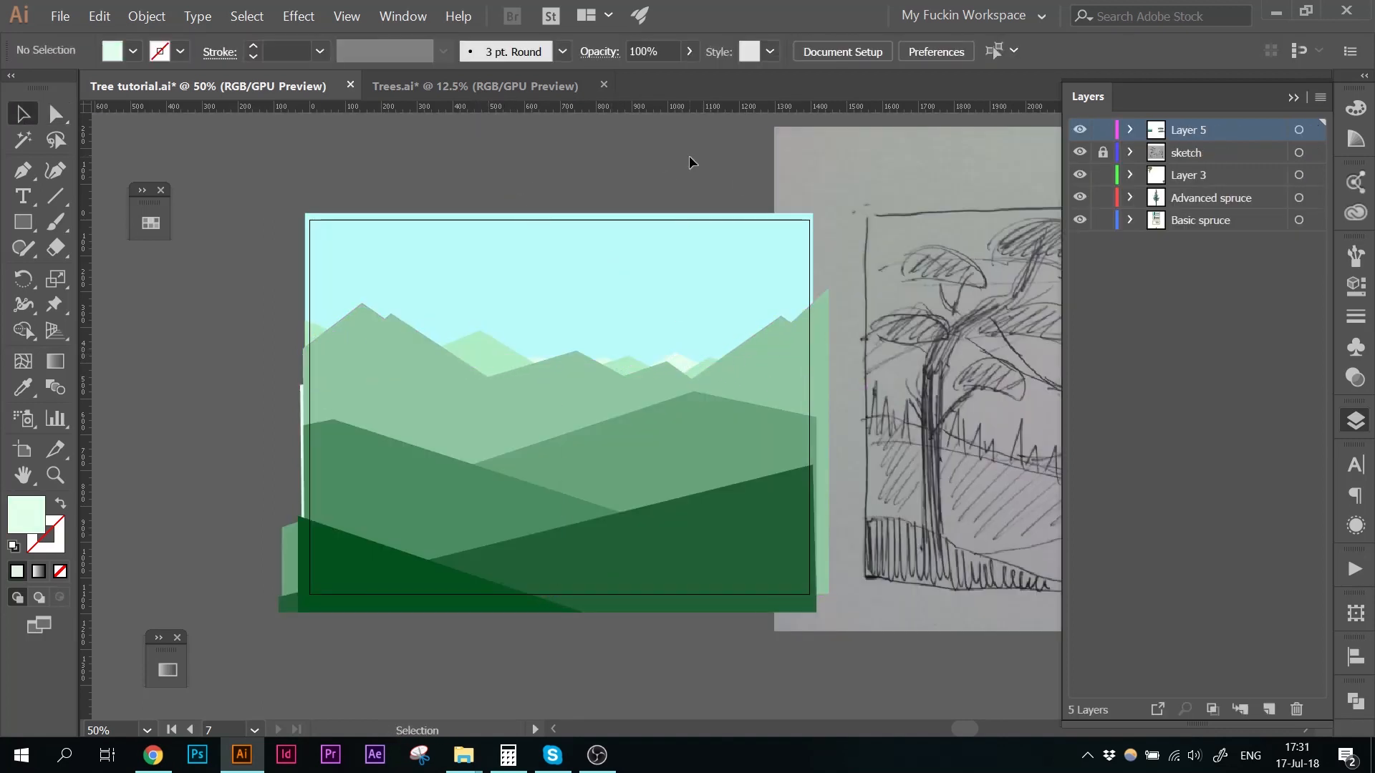
{"action": "left_click", "coordinate": [1292, 93]}
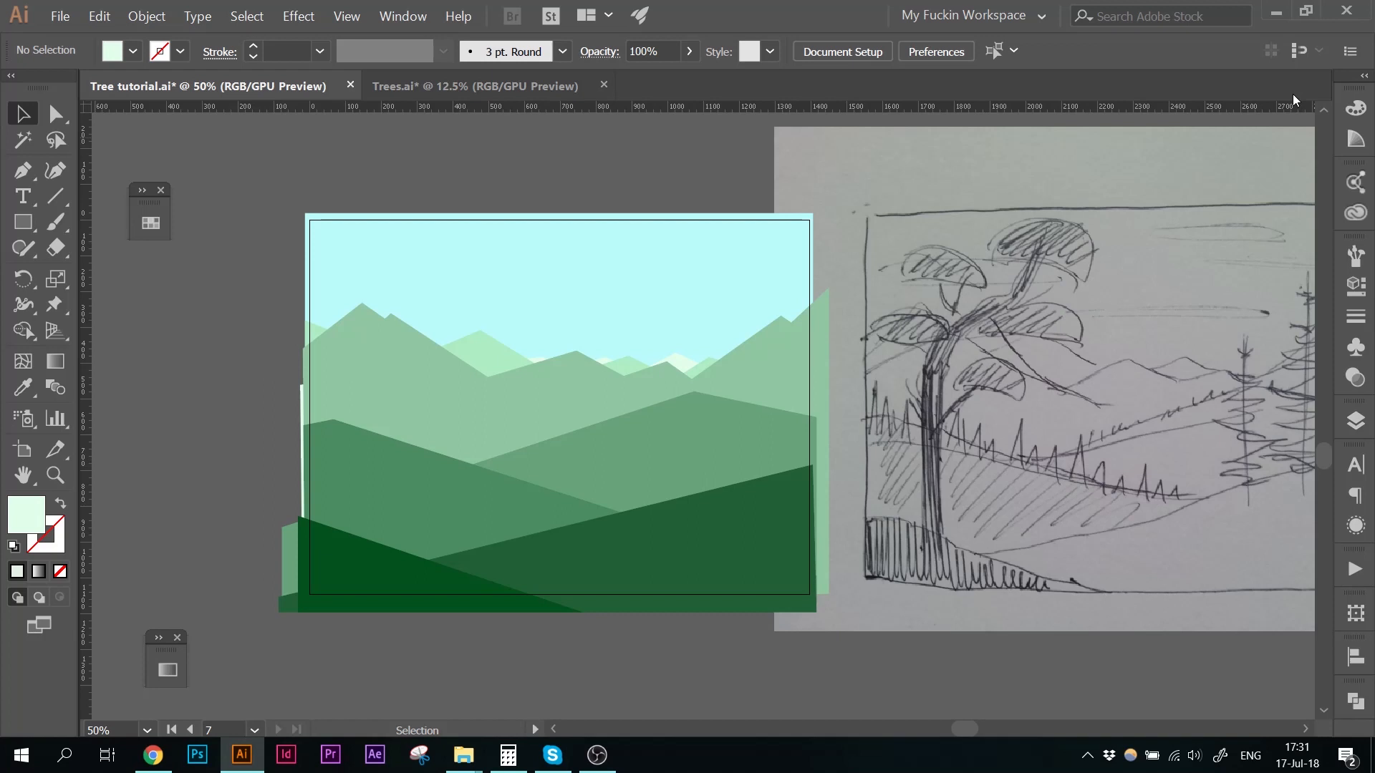
Step: Set the Pen tool to draw with no fill and an orange ef510a stroke
{"action": "left_click", "coordinate": [22, 171]}
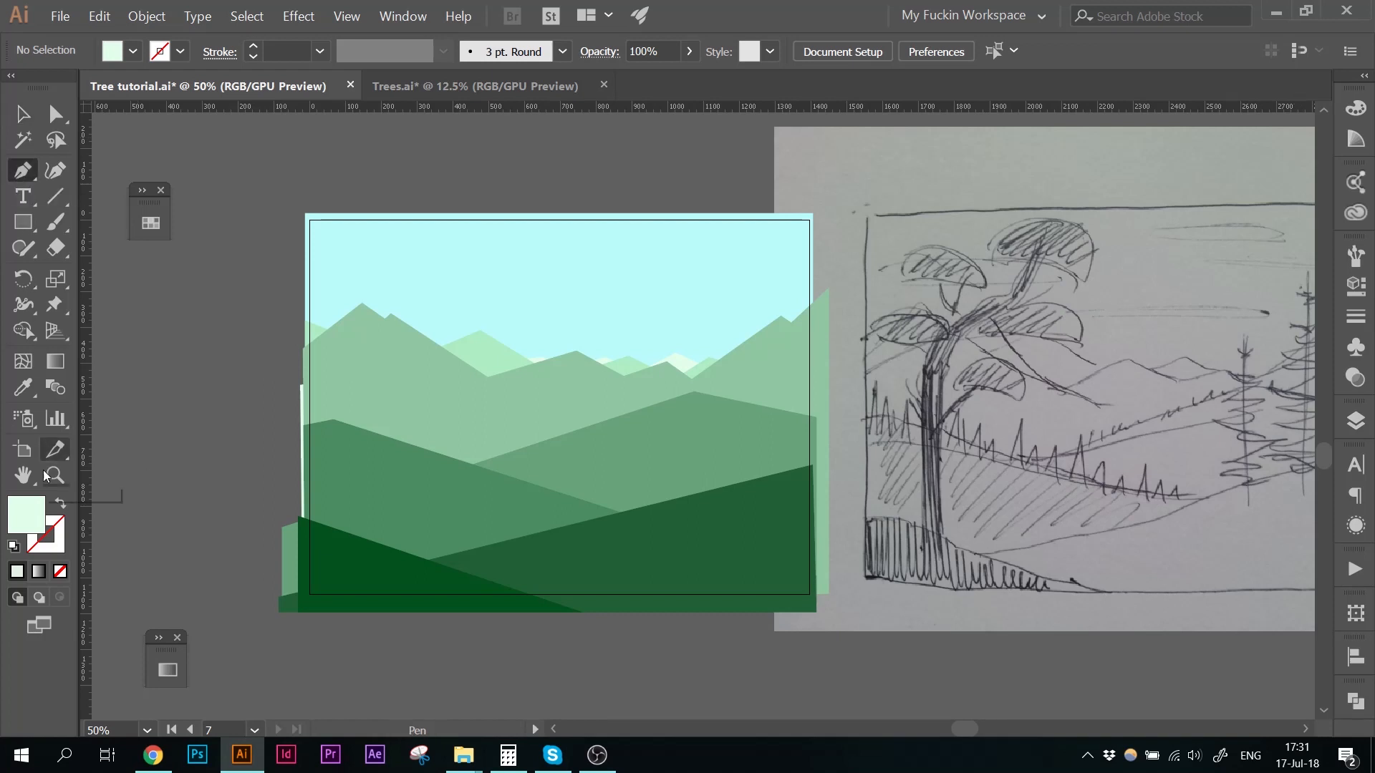
{"action": "left_click", "coordinate": [63, 505]}
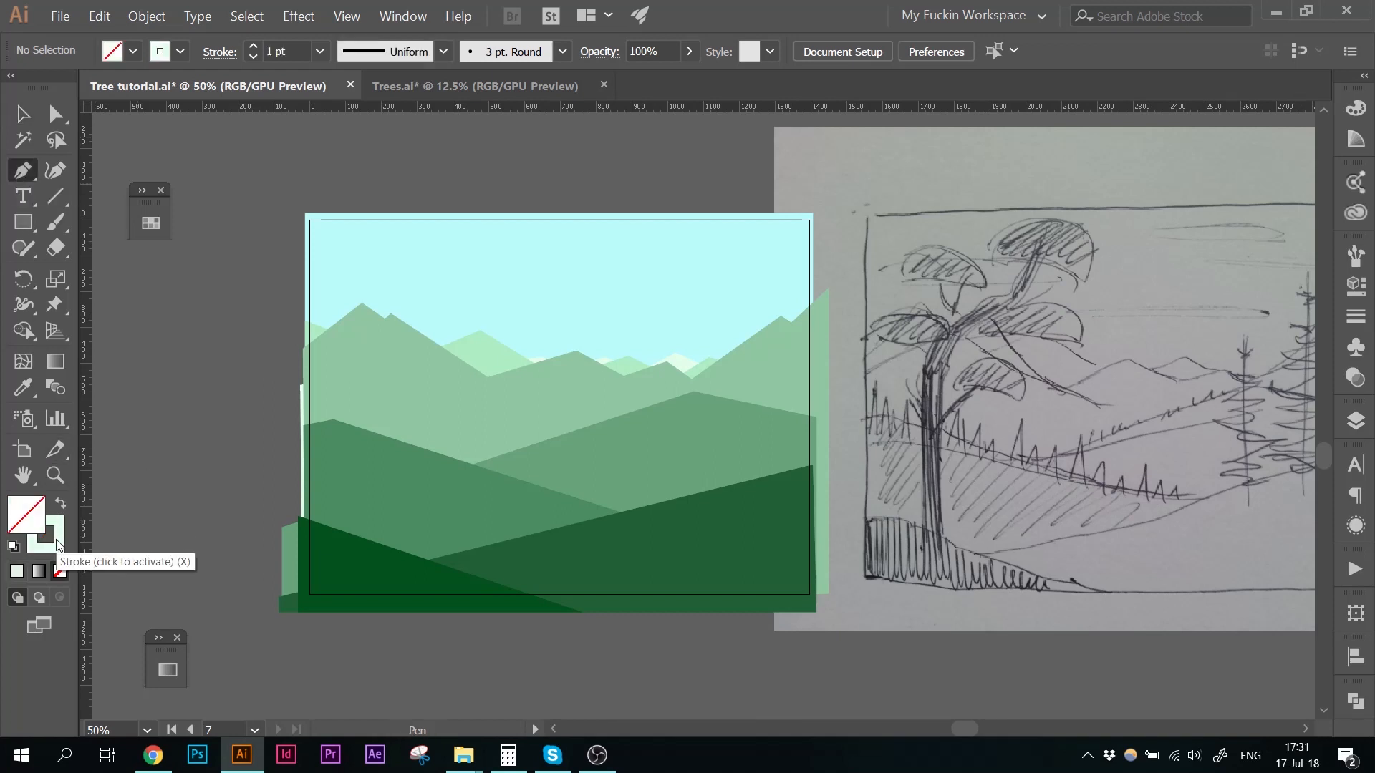
{"action": "double_click", "coordinate": [58, 544]}
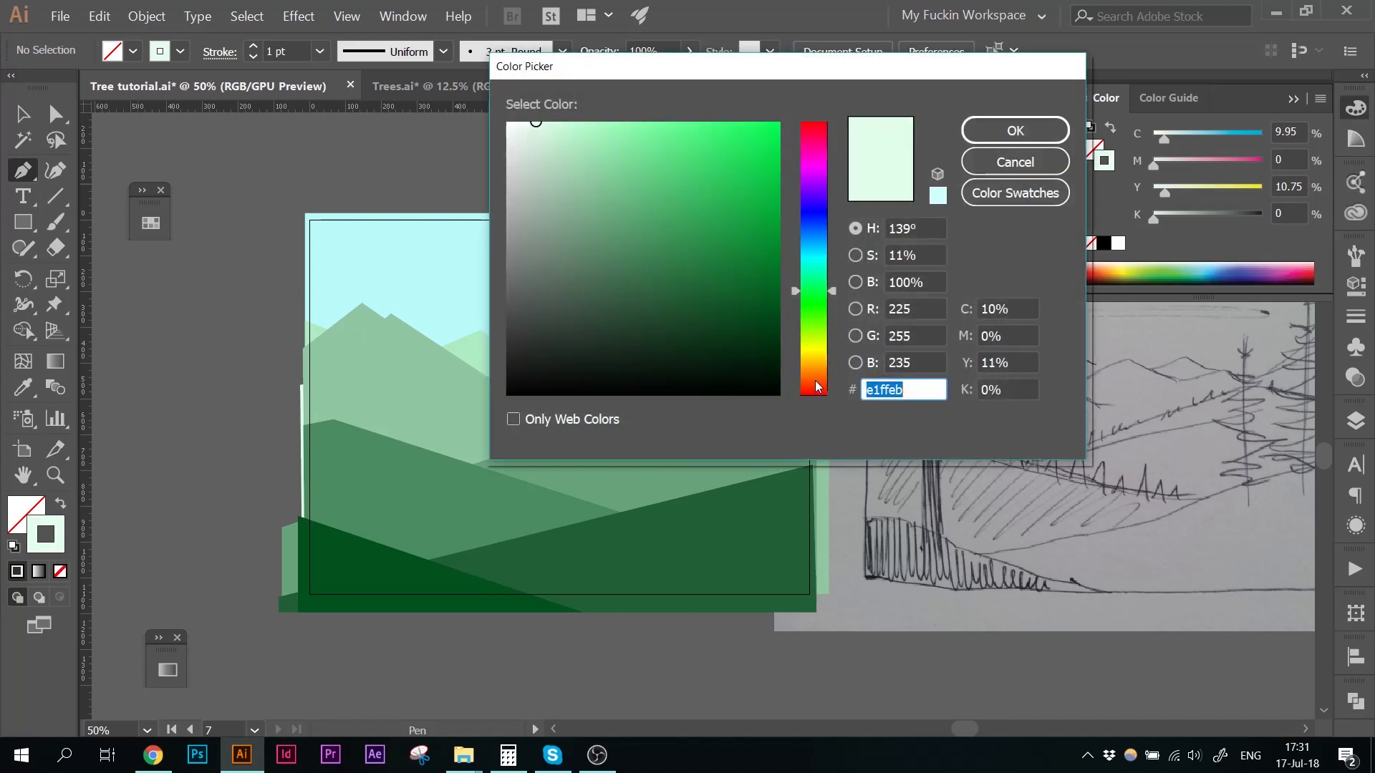
{"action": "left_click", "coordinate": [816, 386]}
{"action": "left_click", "coordinate": [768, 138]}
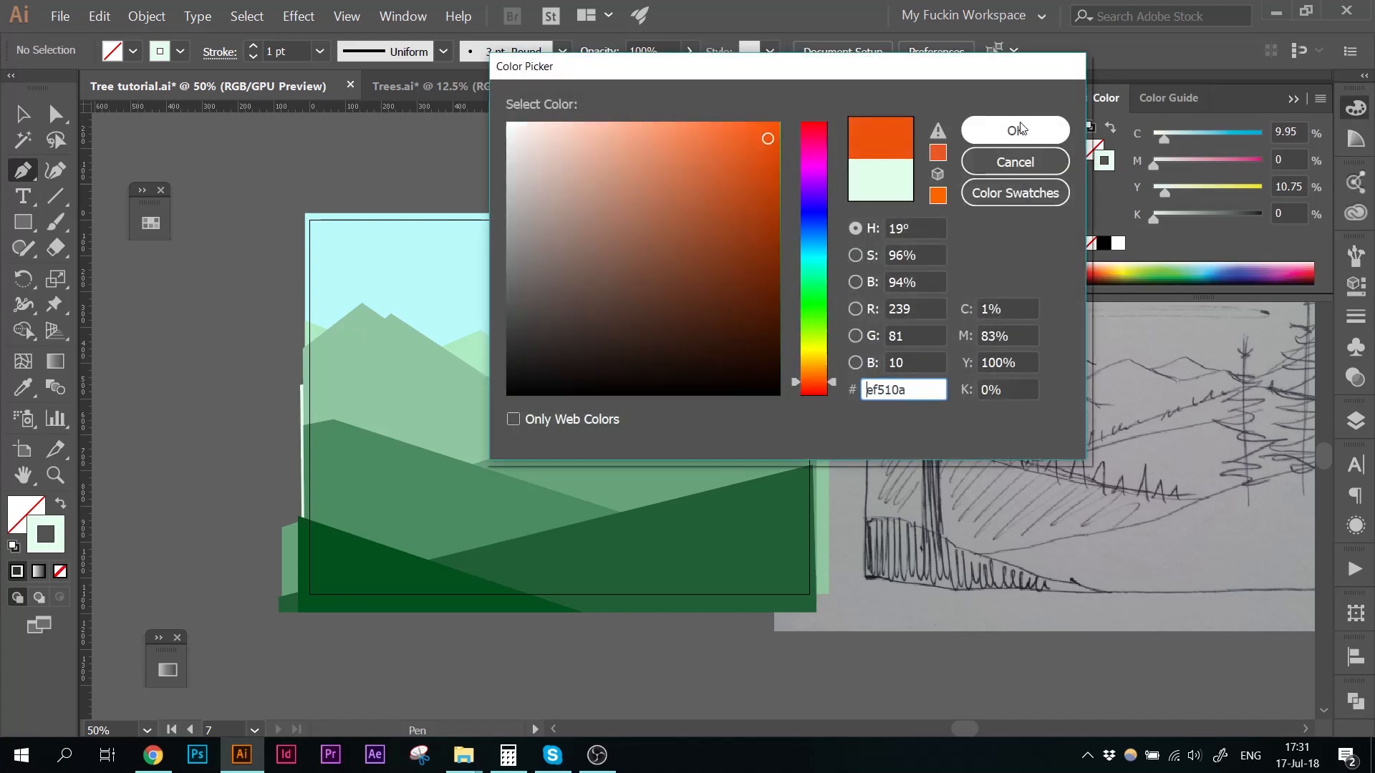
{"action": "left_click", "coordinate": [1021, 129]}
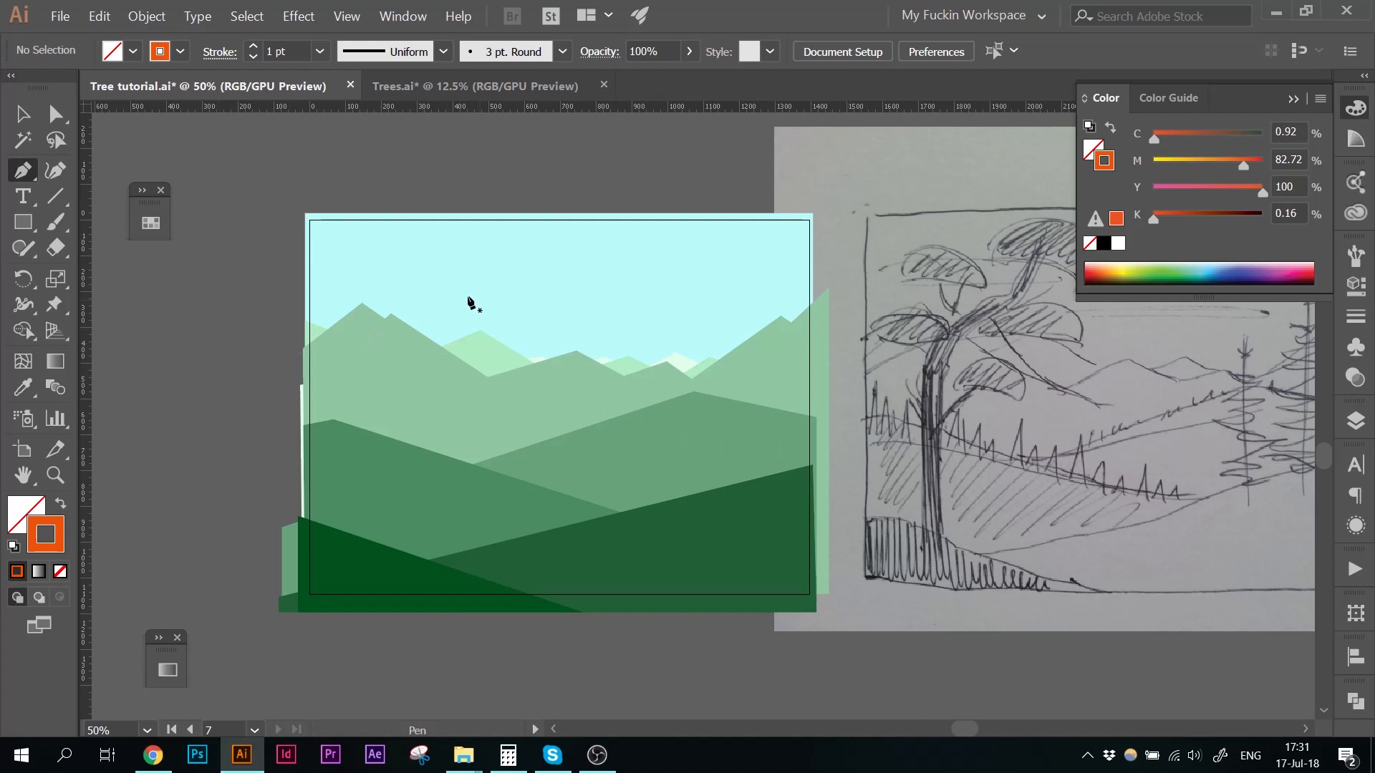
Step: Draw a closed zigzag shading shape from the nearest range's peaks down into its slopes, enclosing the area to the artboard's lower edge
{"action": "left_click", "coordinate": [362, 303]}
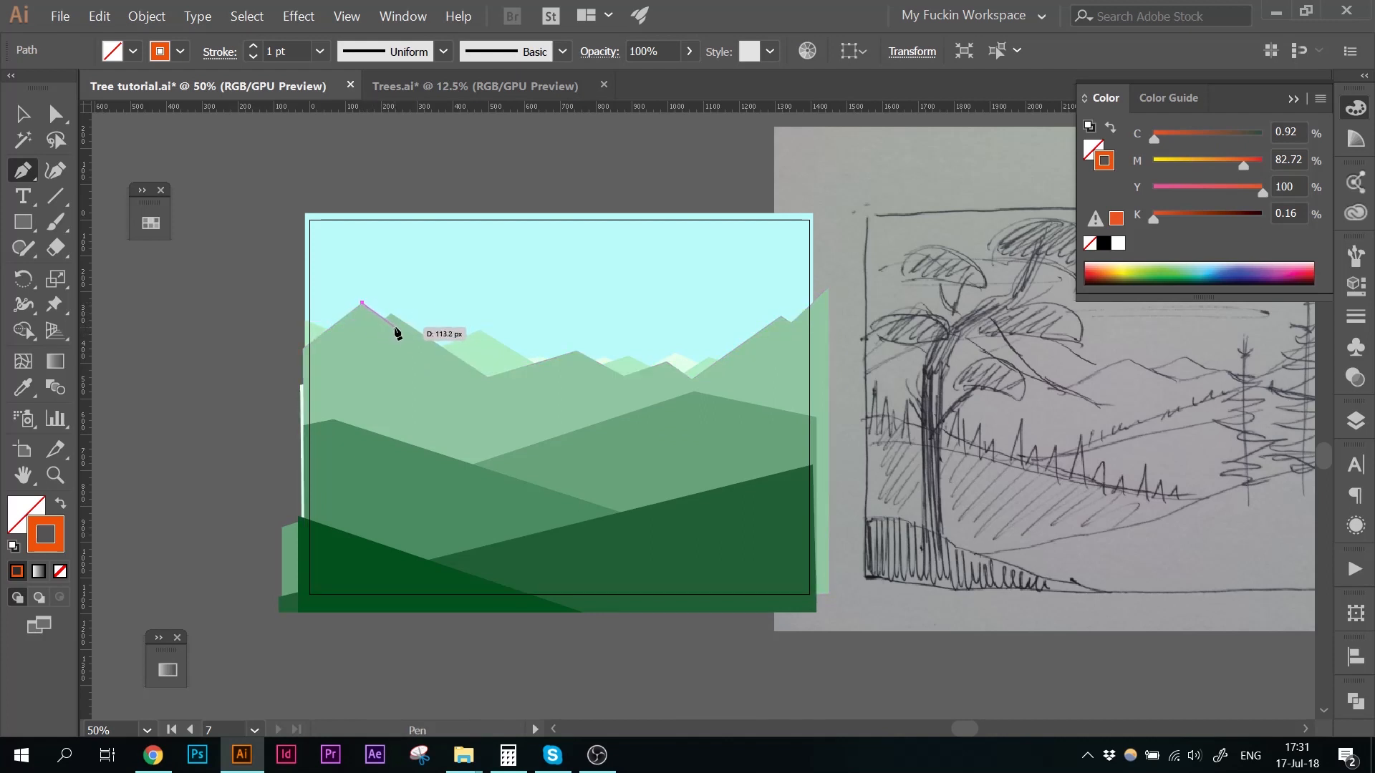
{"action": "left_click", "coordinate": [395, 327]}
{"action": "left_click", "coordinate": [391, 313]}
{"action": "left_click", "coordinate": [526, 403]}
{"action": "left_click", "coordinate": [577, 352]}
{"action": "left_click", "coordinate": [641, 386]}
{"action": "left_click", "coordinate": [666, 362]}
{"action": "left_click", "coordinate": [711, 392]}
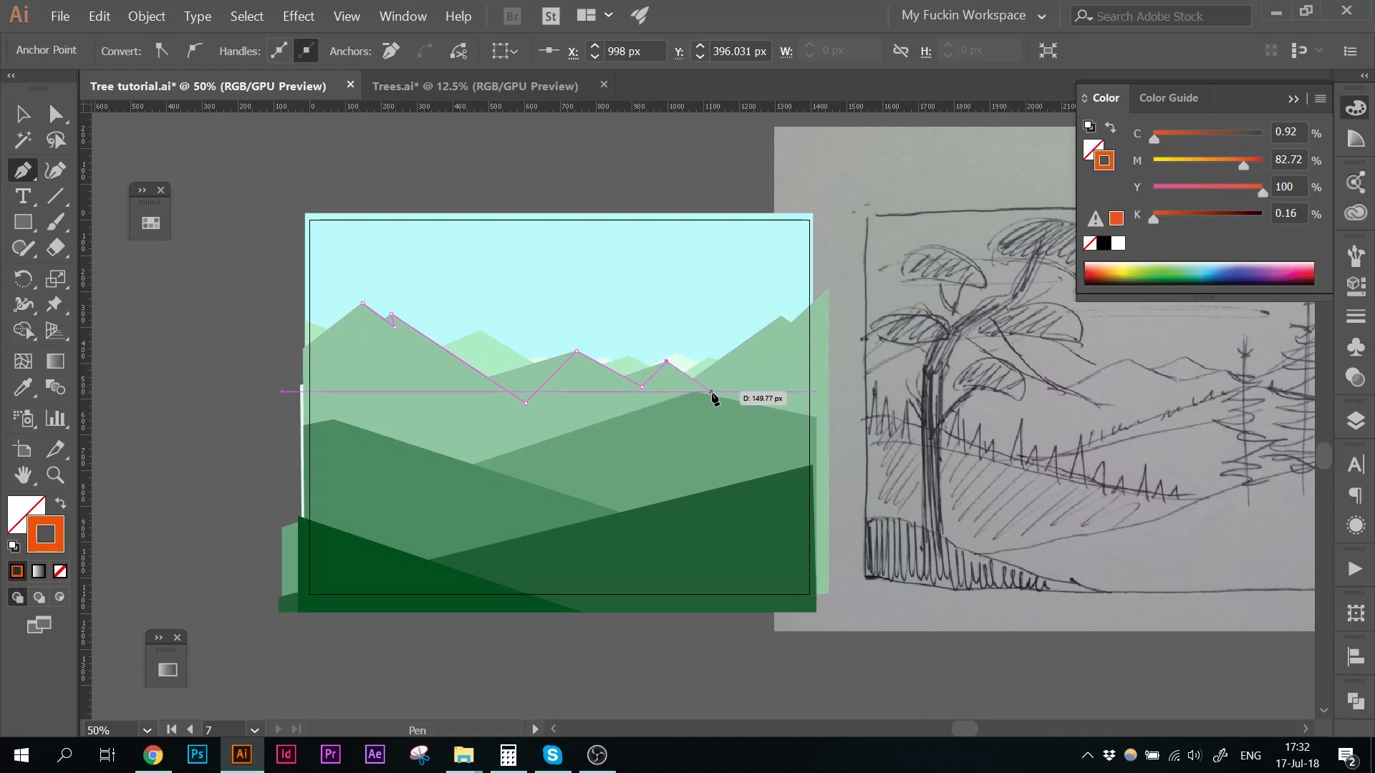
{"action": "left_click", "coordinate": [756, 429]}
{"action": "left_click", "coordinate": [781, 316]}
{"action": "left_click", "coordinate": [816, 342]}
{"action": "left_click", "coordinate": [816, 603]}
{"action": "left_click", "coordinate": [300, 604]}
{"action": "left_click", "coordinate": [306, 407]}
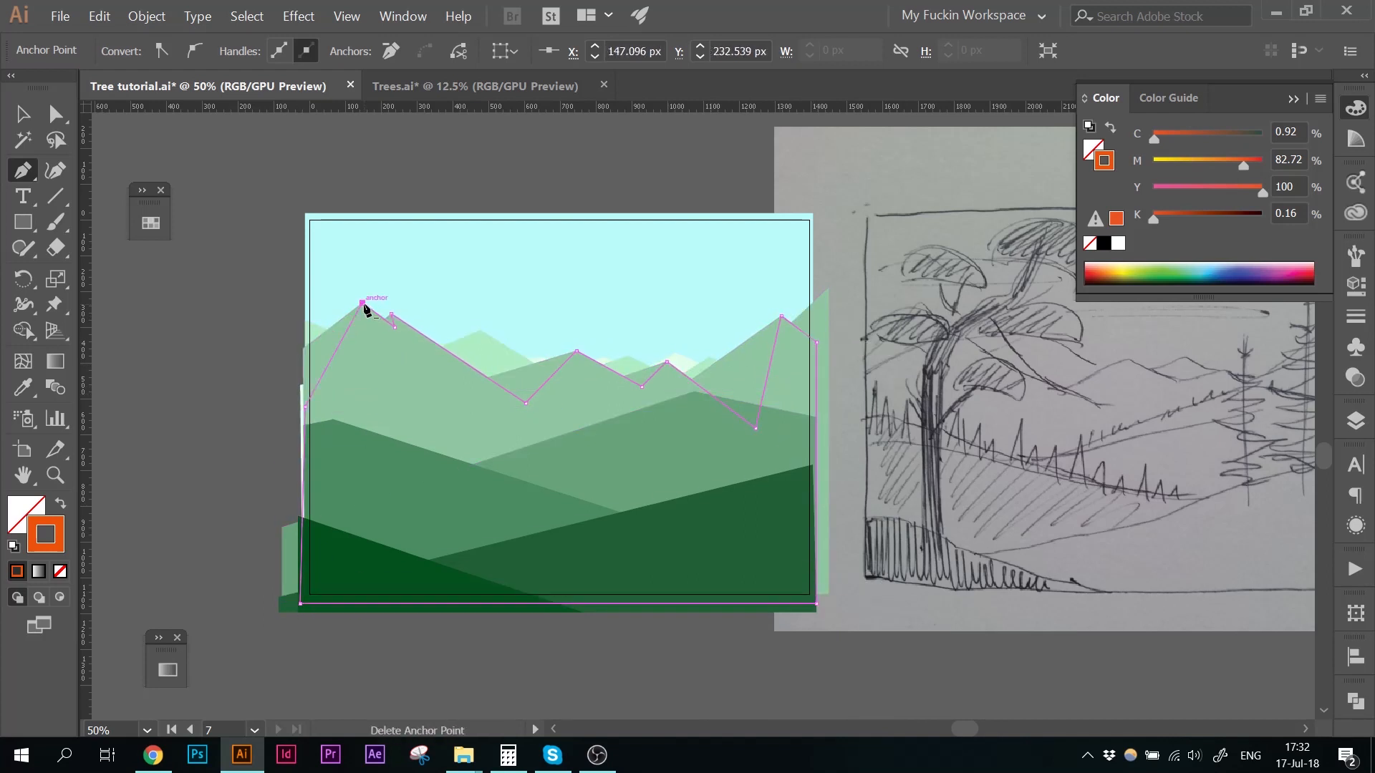
{"action": "left_click", "coordinate": [363, 304]}
Step: Swap the shading shape's stroke to a fill and recolor it purple 9905dd
{"action": "key", "text": "v"}
{"action": "key", "text": "shift+x"}
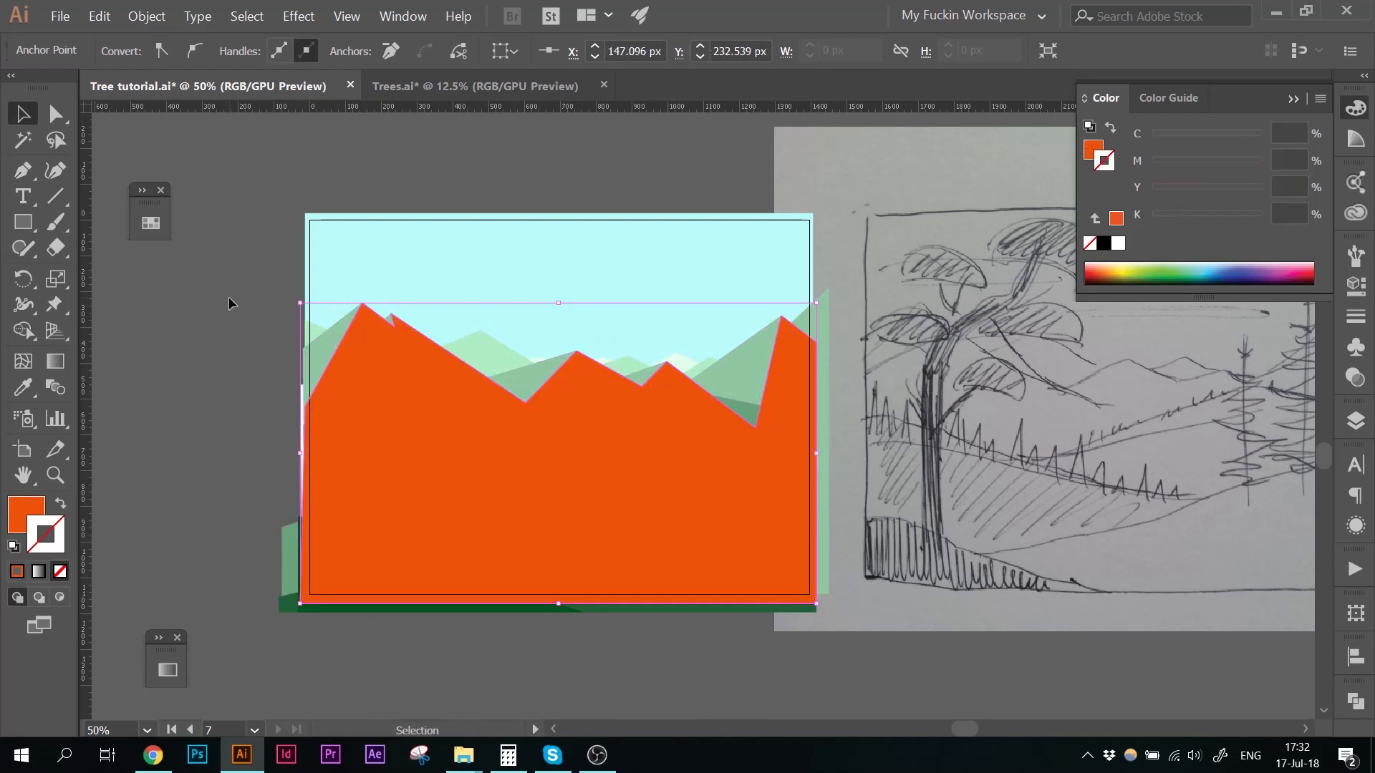
{"action": "double_click", "coordinate": [26, 514]}
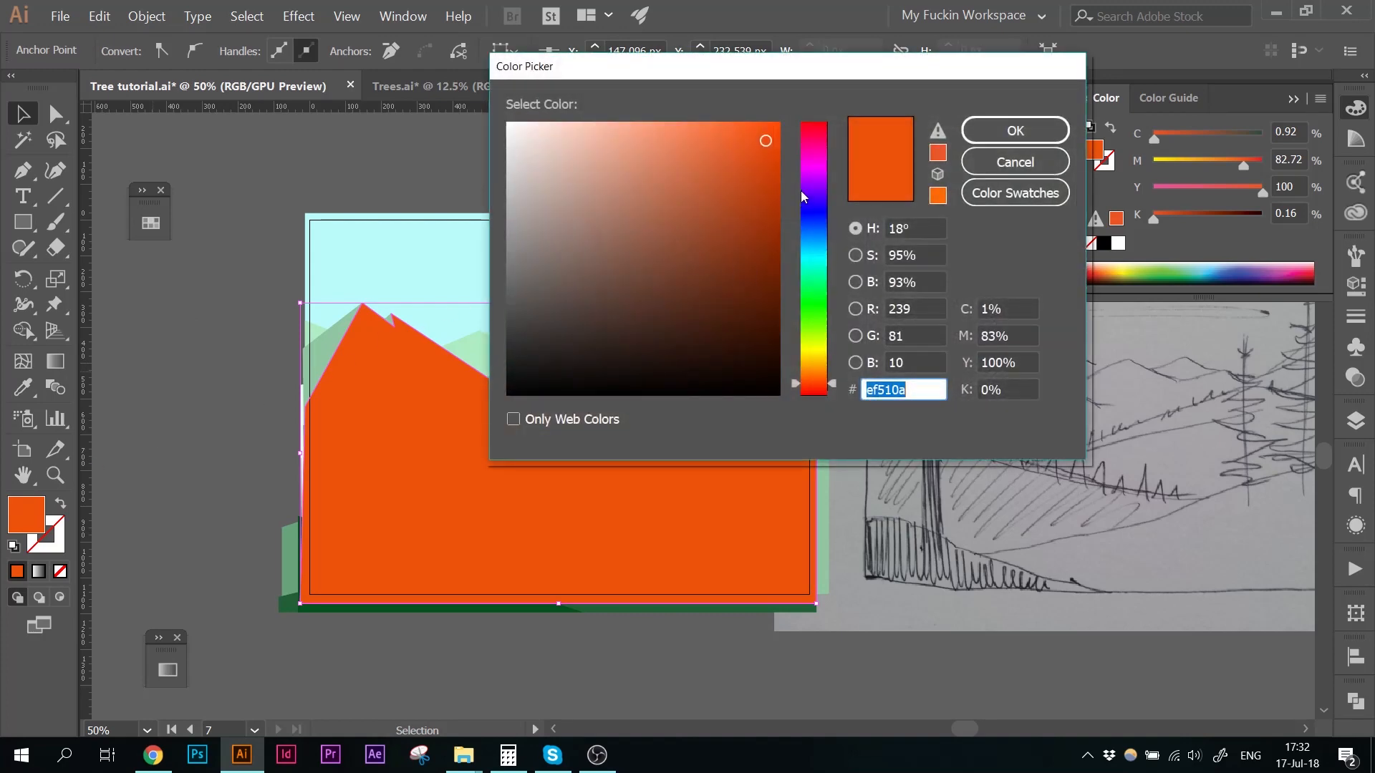
{"action": "mouse_move", "coordinate": [800, 190]}
{"action": "left_mouse_down"}
{"action": "mouse_move", "coordinate": [814, 147]}
{"action": "mouse_move", "coordinate": [819, 188]}
{"action": "left_mouse_up"}
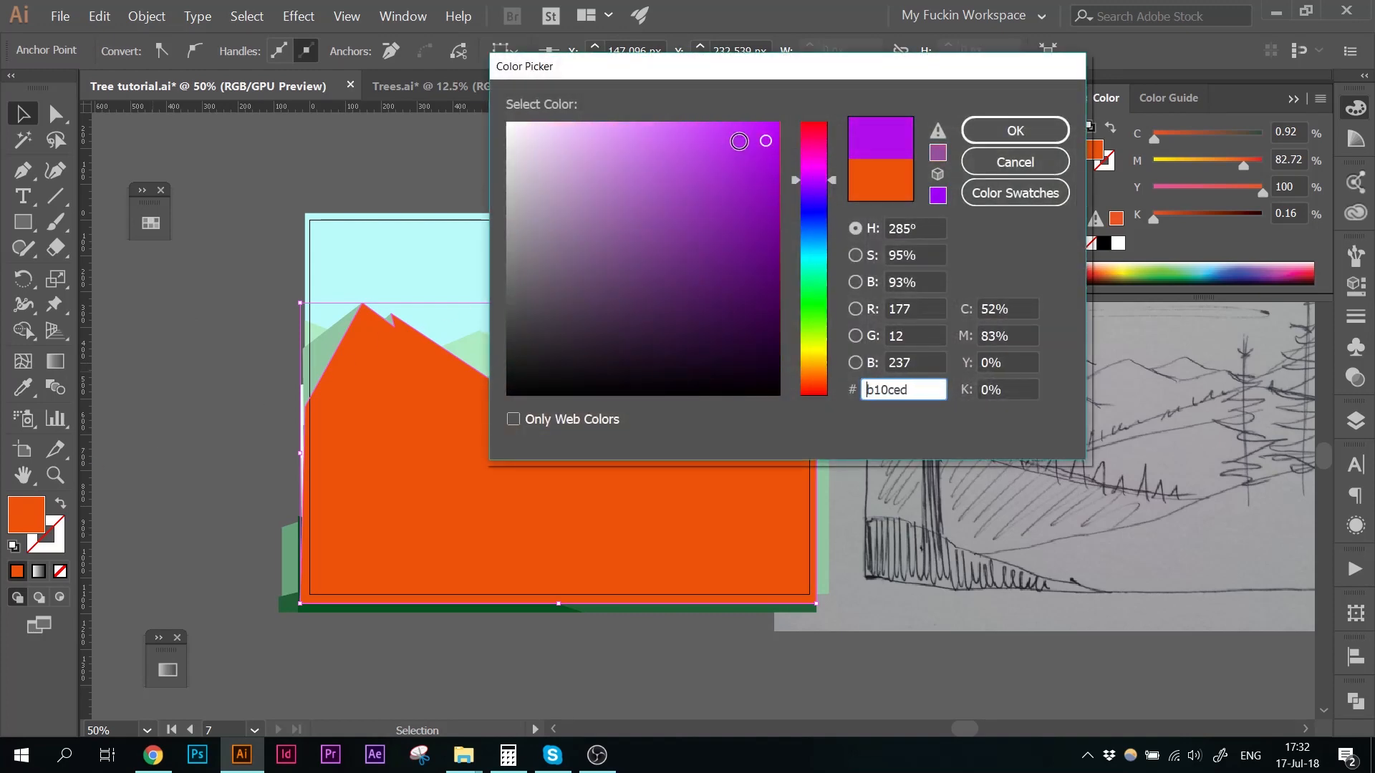
{"action": "left_click", "coordinate": [716, 125]}
{"action": "left_click_drag", "start_coordinate": [768, 146], "coordinate": [773, 156]}
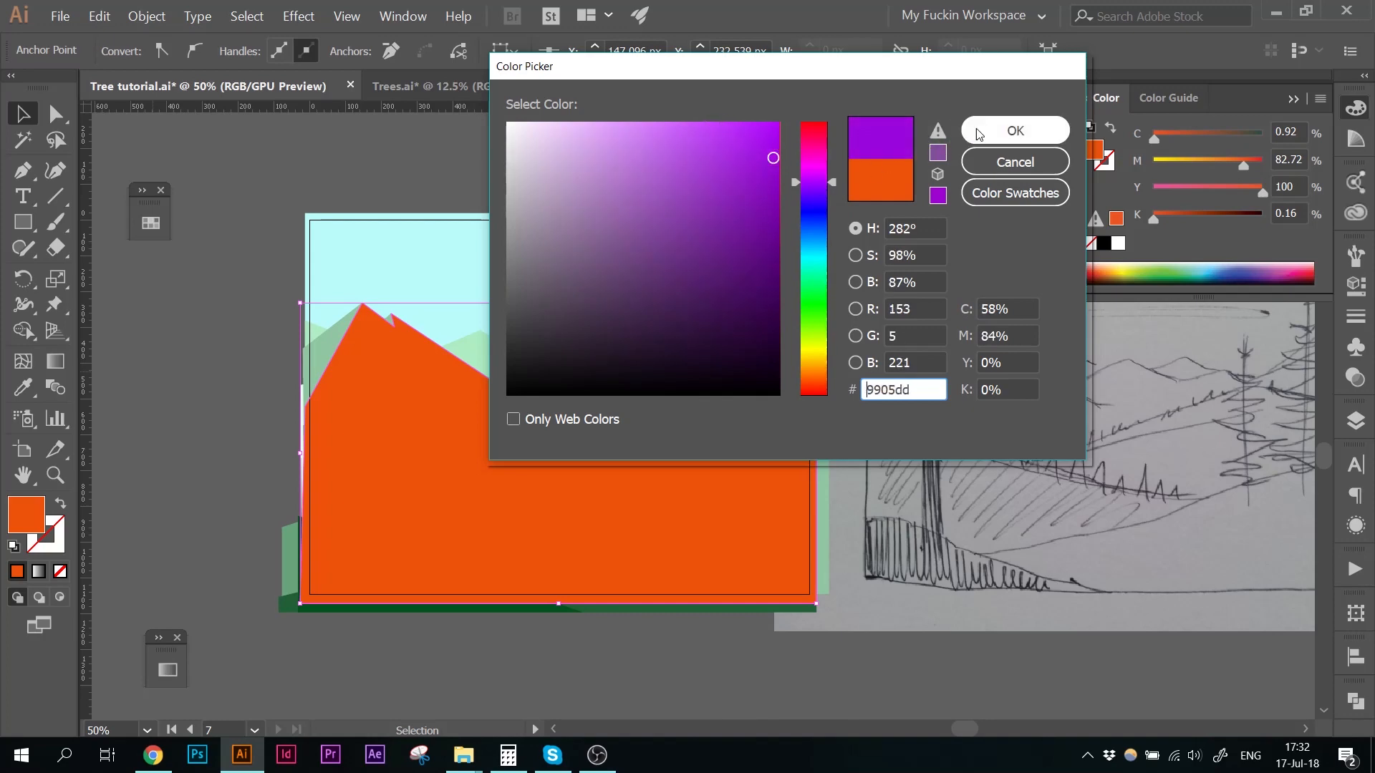
{"action": "left_click", "coordinate": [977, 129]}
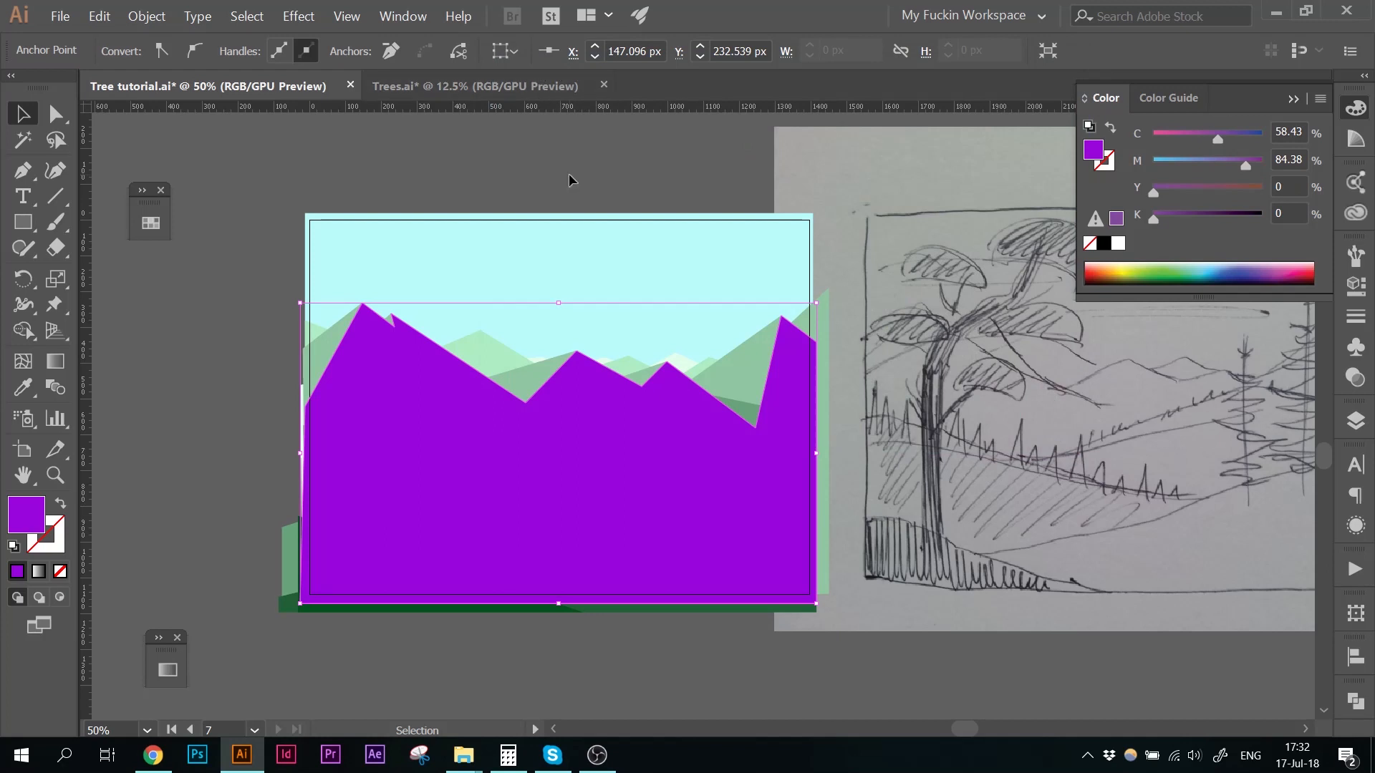
Step: Set the purple shading shape's blending mode to Multiply and its opacity to 20%
{"action": "left_click", "coordinate": [374, 374]}
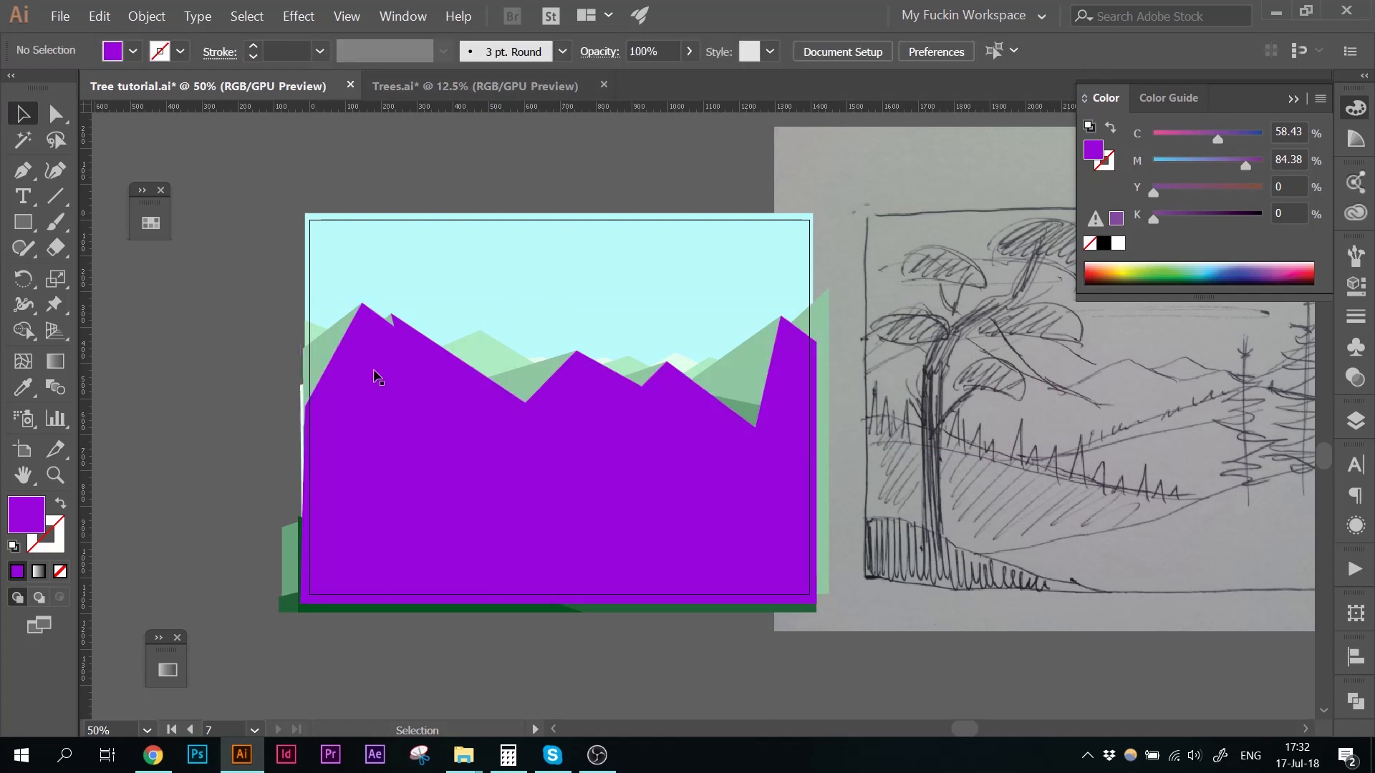
{"action": "left_click", "coordinate": [601, 51]}
{"action": "left_click", "coordinate": [471, 88]}
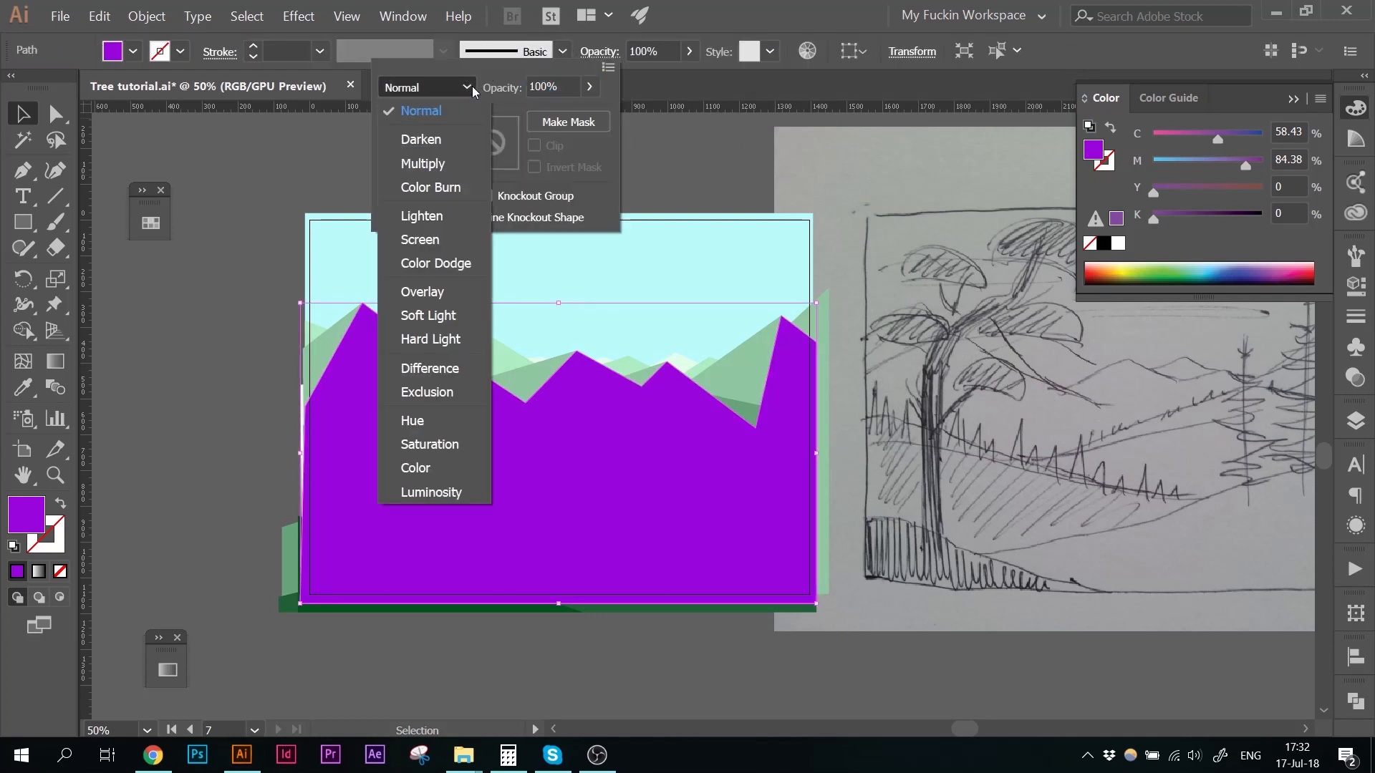
{"action": "left_click", "coordinate": [432, 165]}
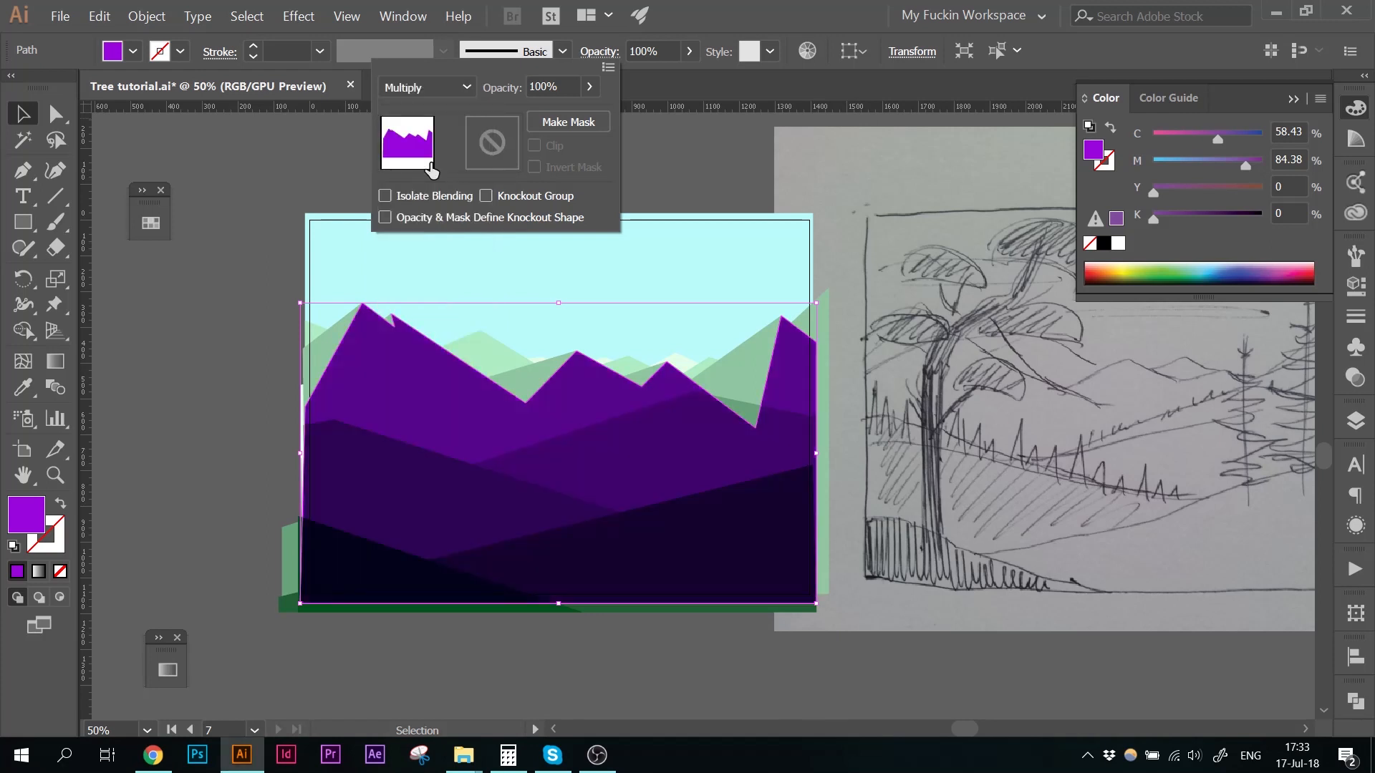
{"action": "double_click", "coordinate": [542, 87]}
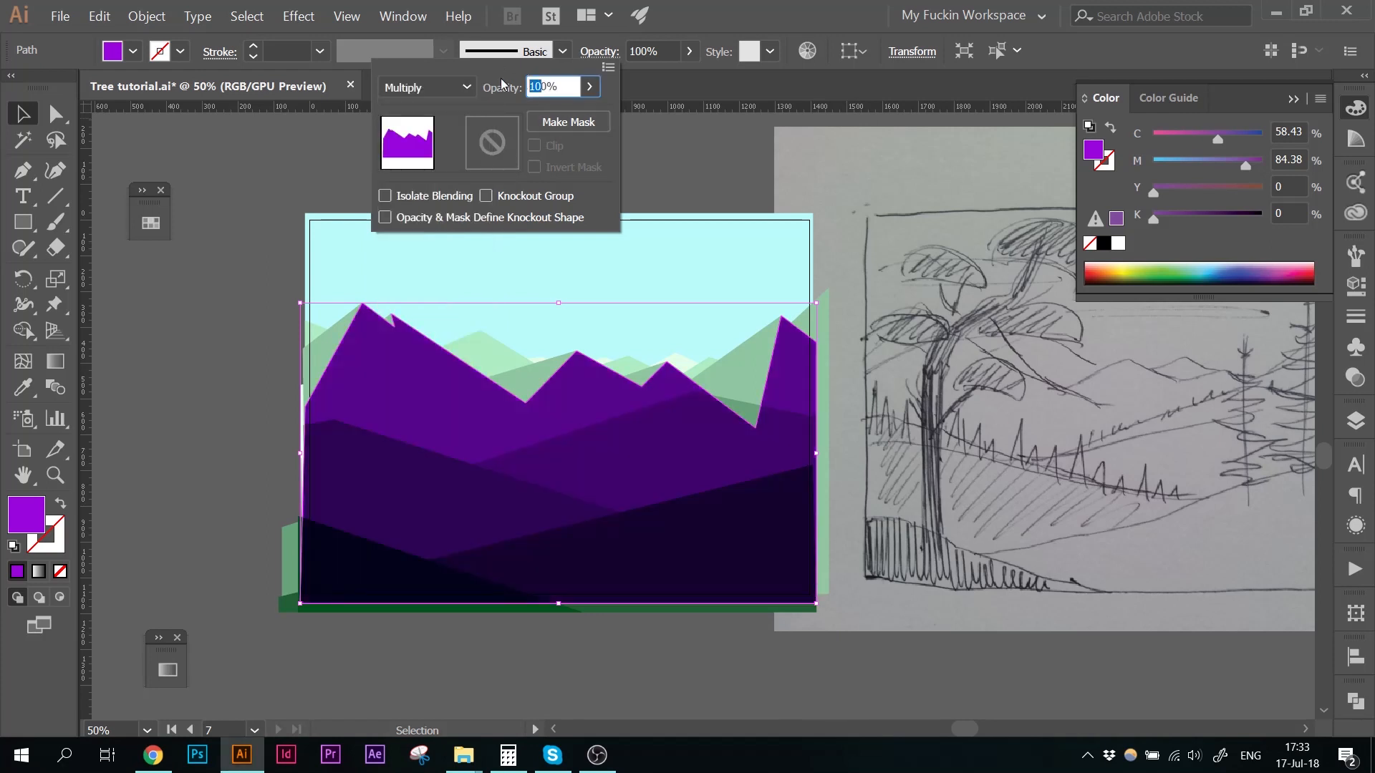
{"action": "type", "text": "20"}
{"action": "key", "text": "Return"}
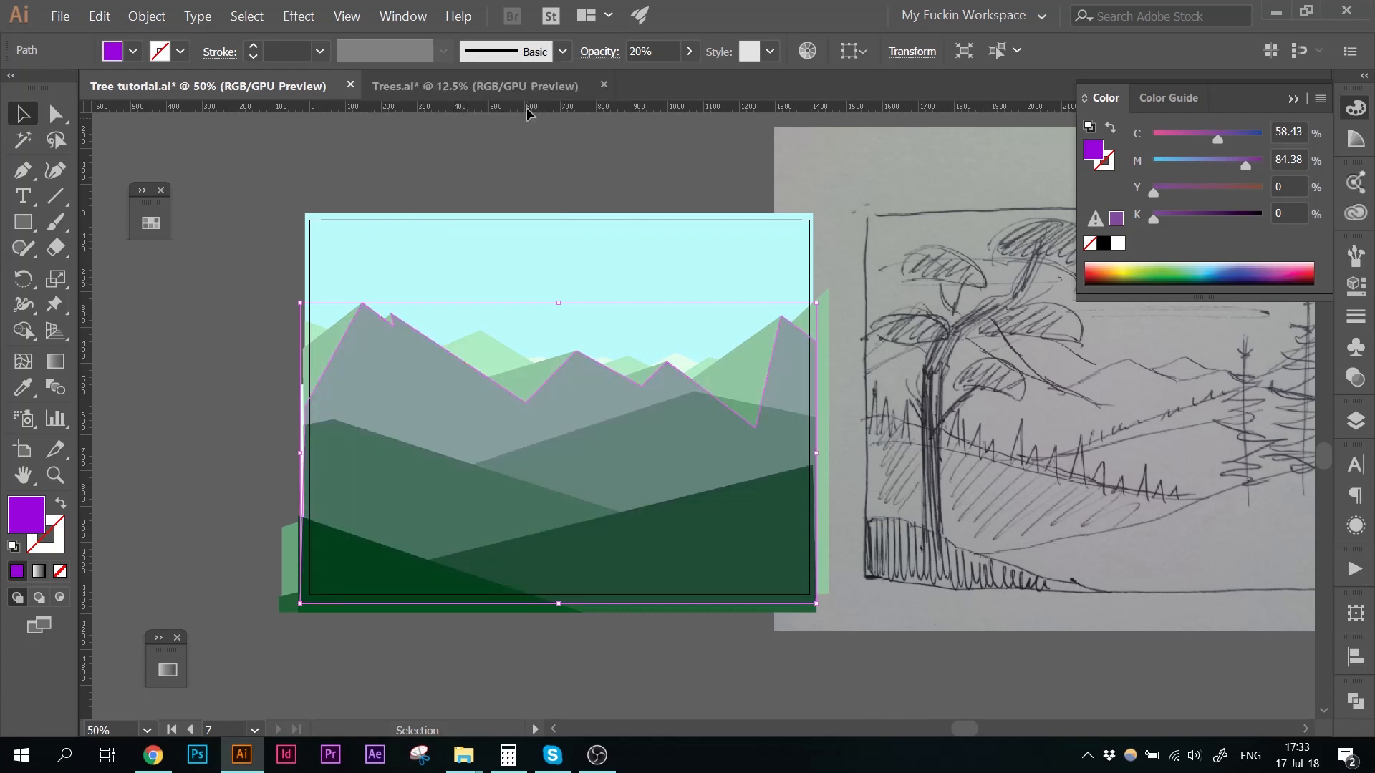
Step: Lower the shading shape's opacity to 10% and deselect it
{"action": "left_click", "coordinate": [628, 57]}
{"action": "type", "text": "10"}
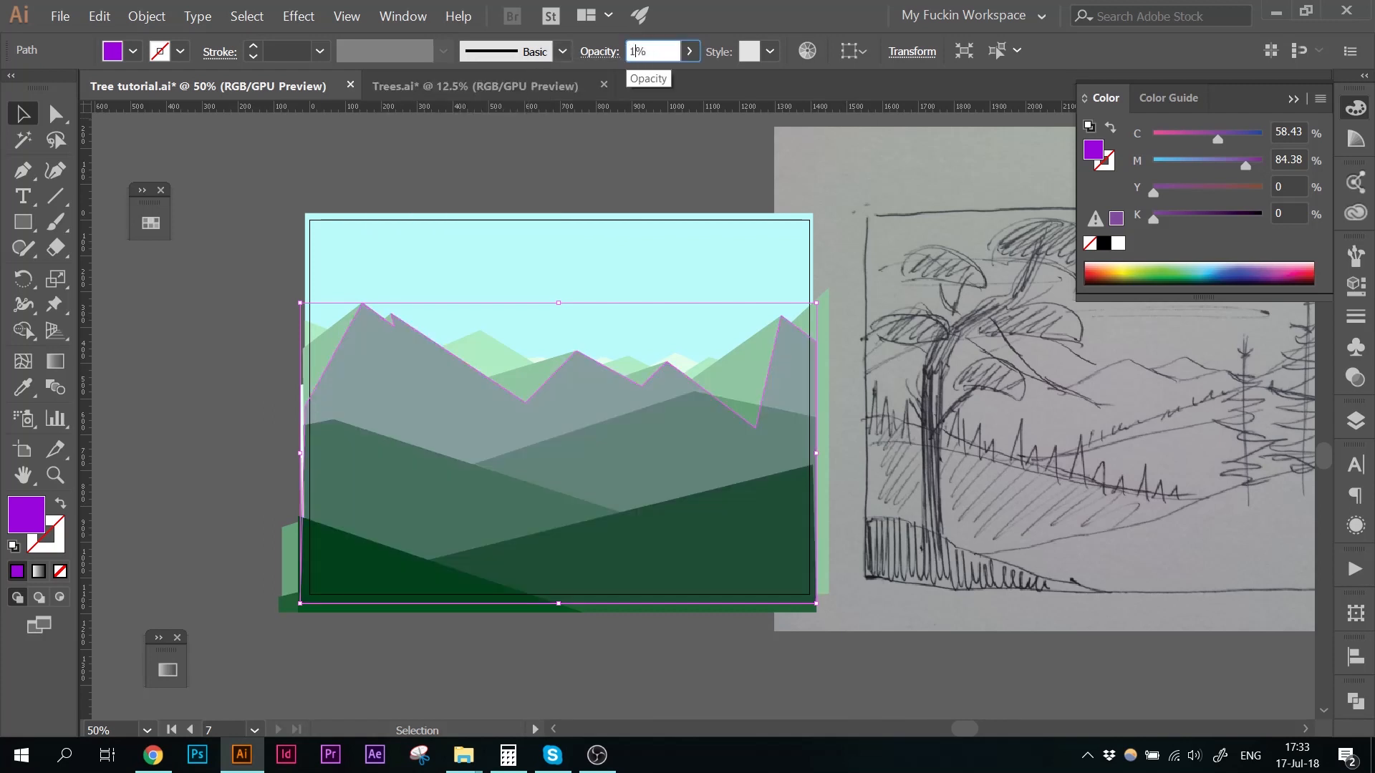
{"action": "key", "text": "Return"}
{"action": "left_click", "coordinate": [531, 156]}
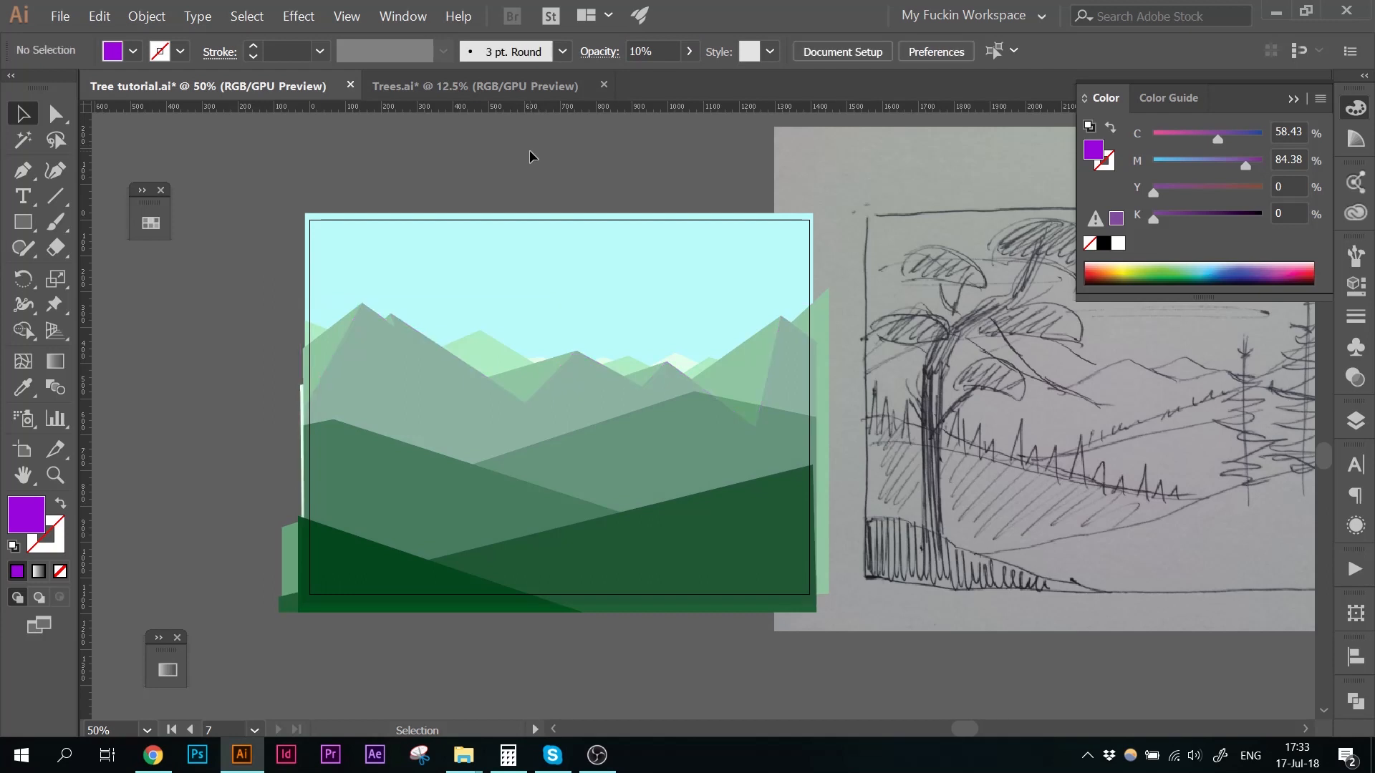
Step: Group the shading shape with the nearest mountain range, send the group backward behind the green hills, and deselect it
{"action": "left_click", "coordinate": [375, 358]}
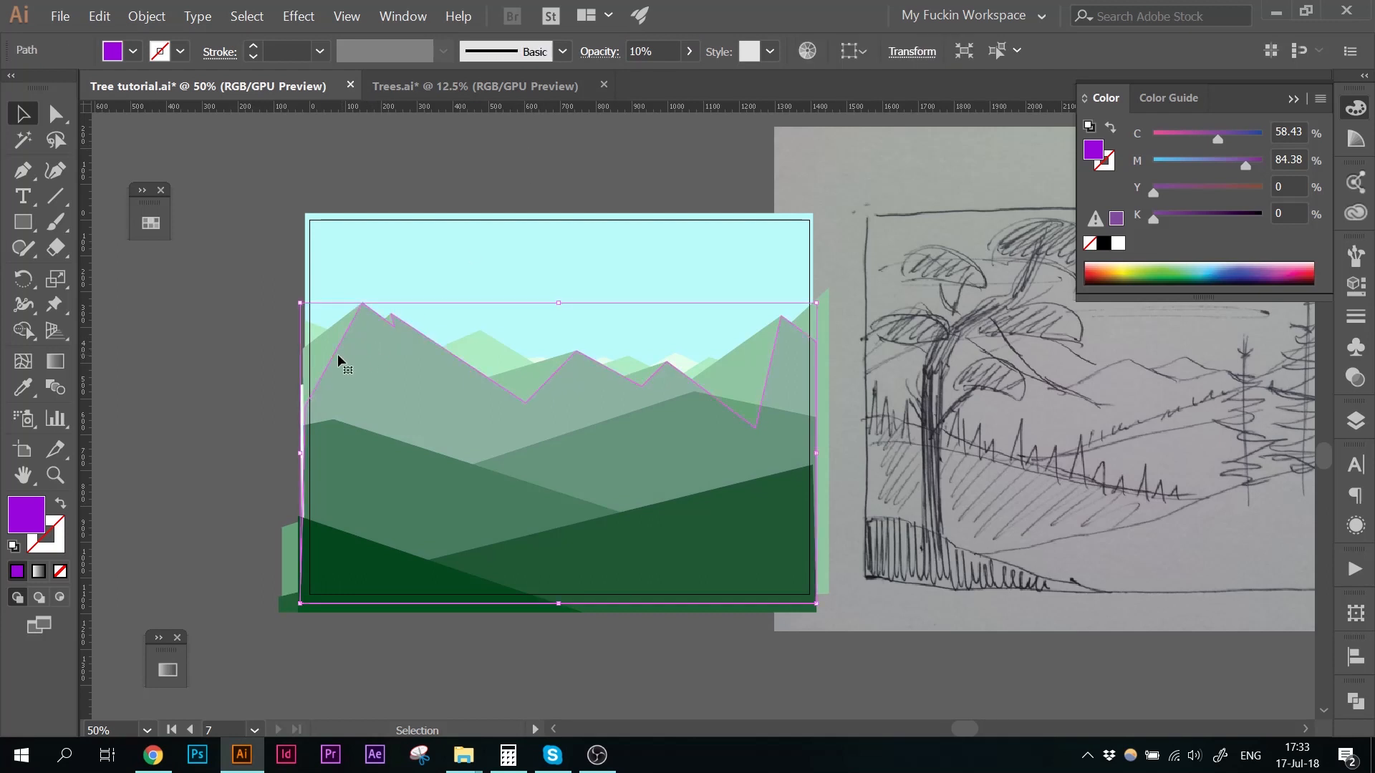
{"action": "left_click", "coordinate": [319, 351], "text": "shift"}
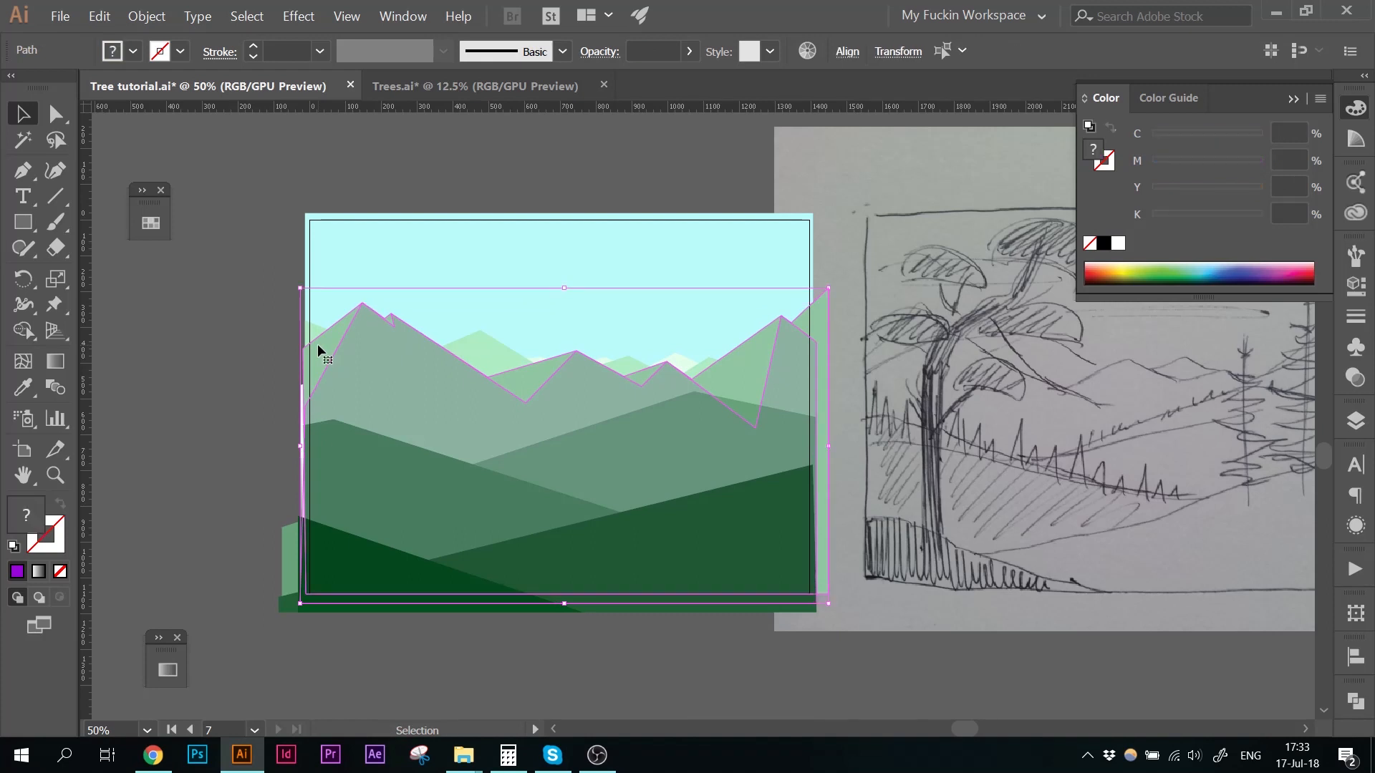
{"action": "key", "text": "ctrl+g"}
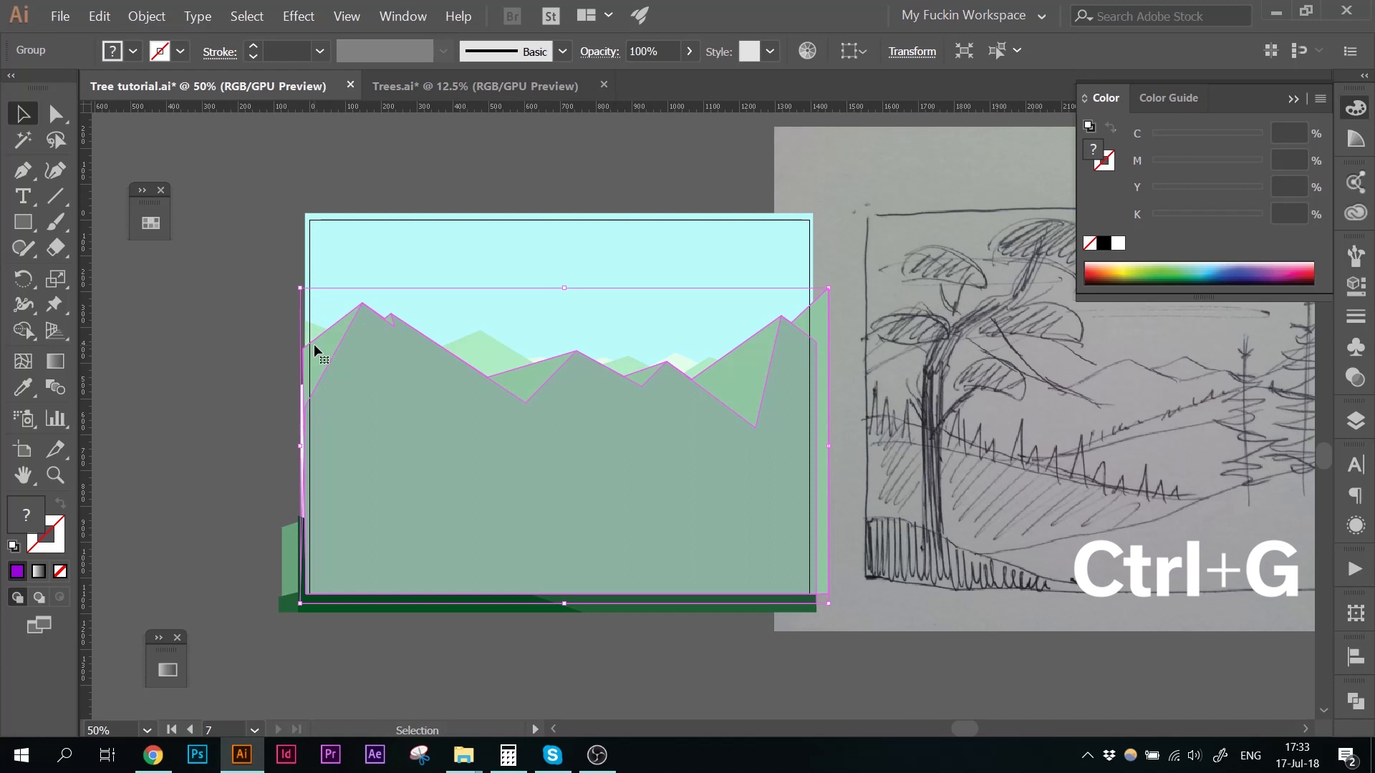
{"action": "key", "text": "ctrl+bracketleft"}
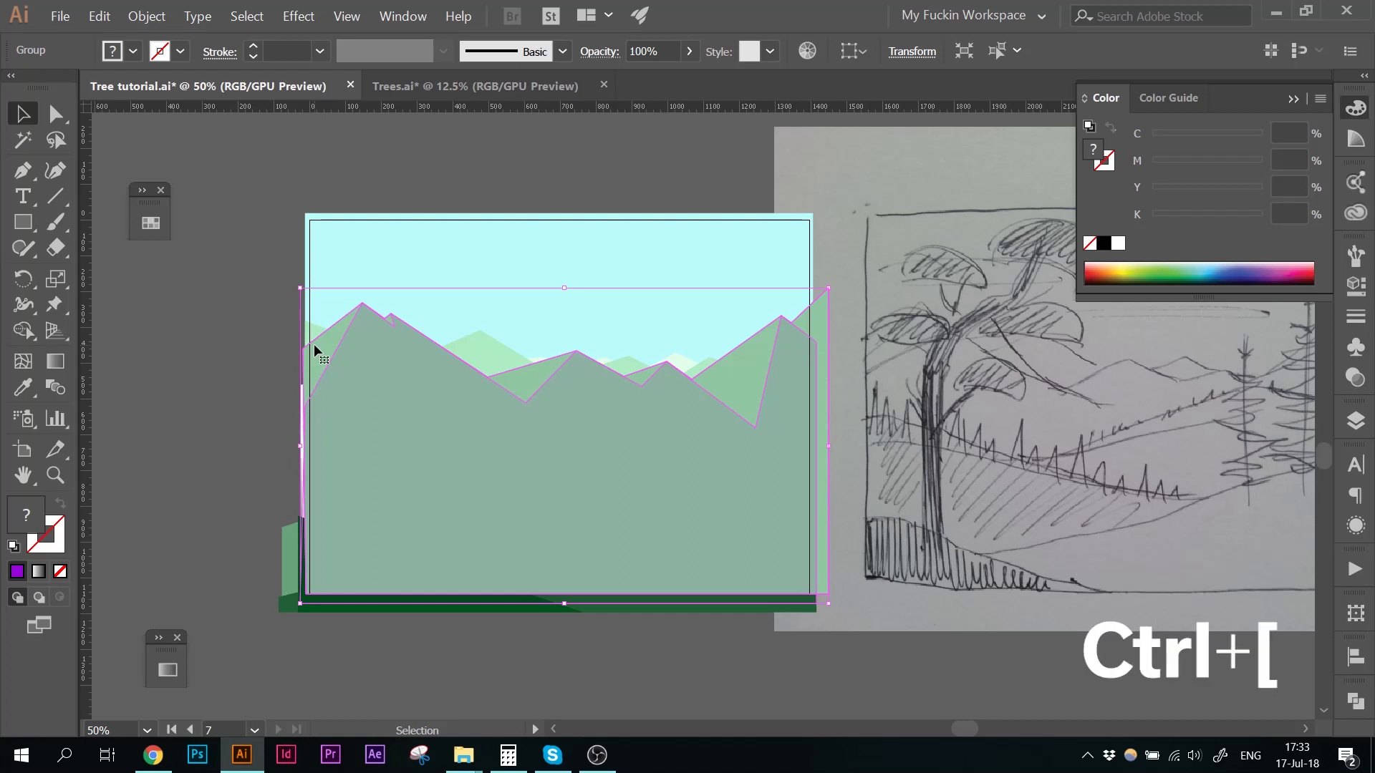
{"action": "key", "text": "ctrl"}
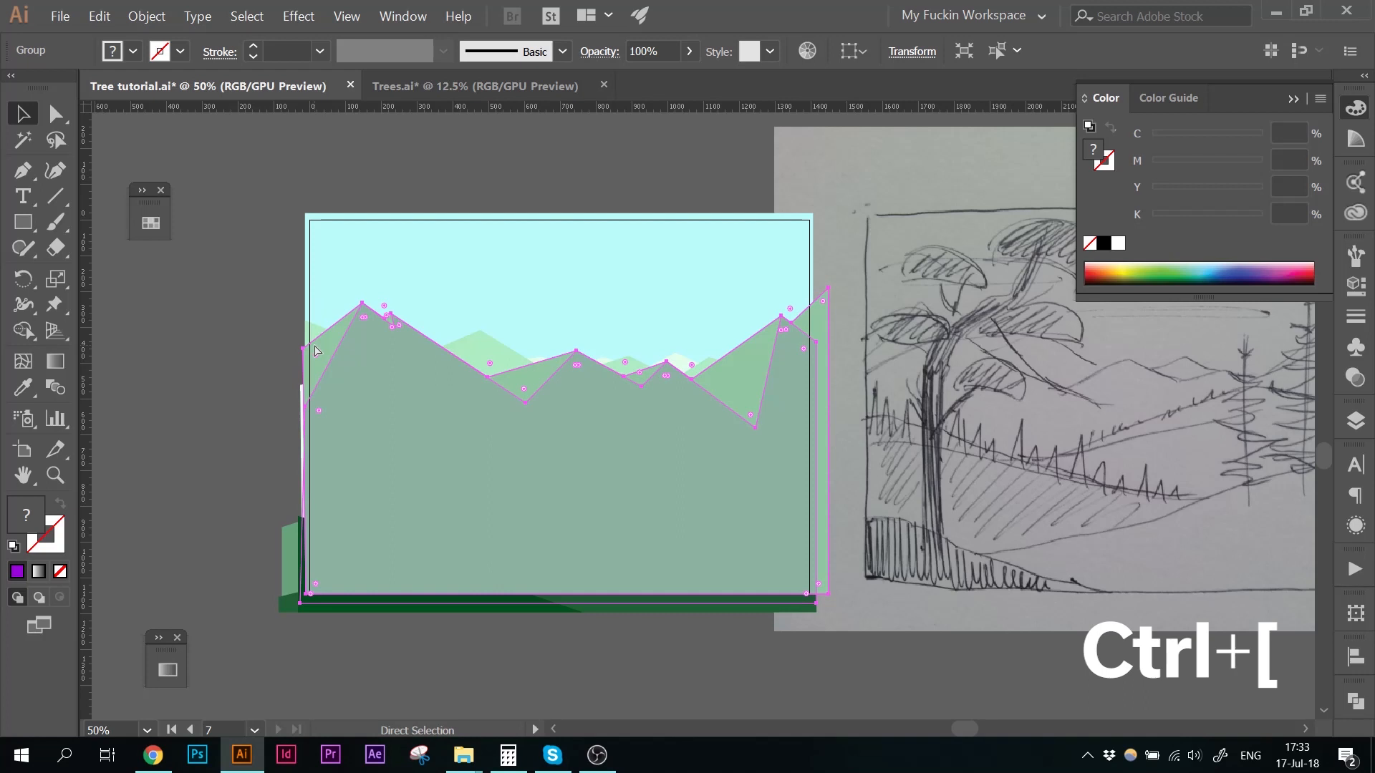
{"action": "key", "text": "ctrl+bracketleft"}
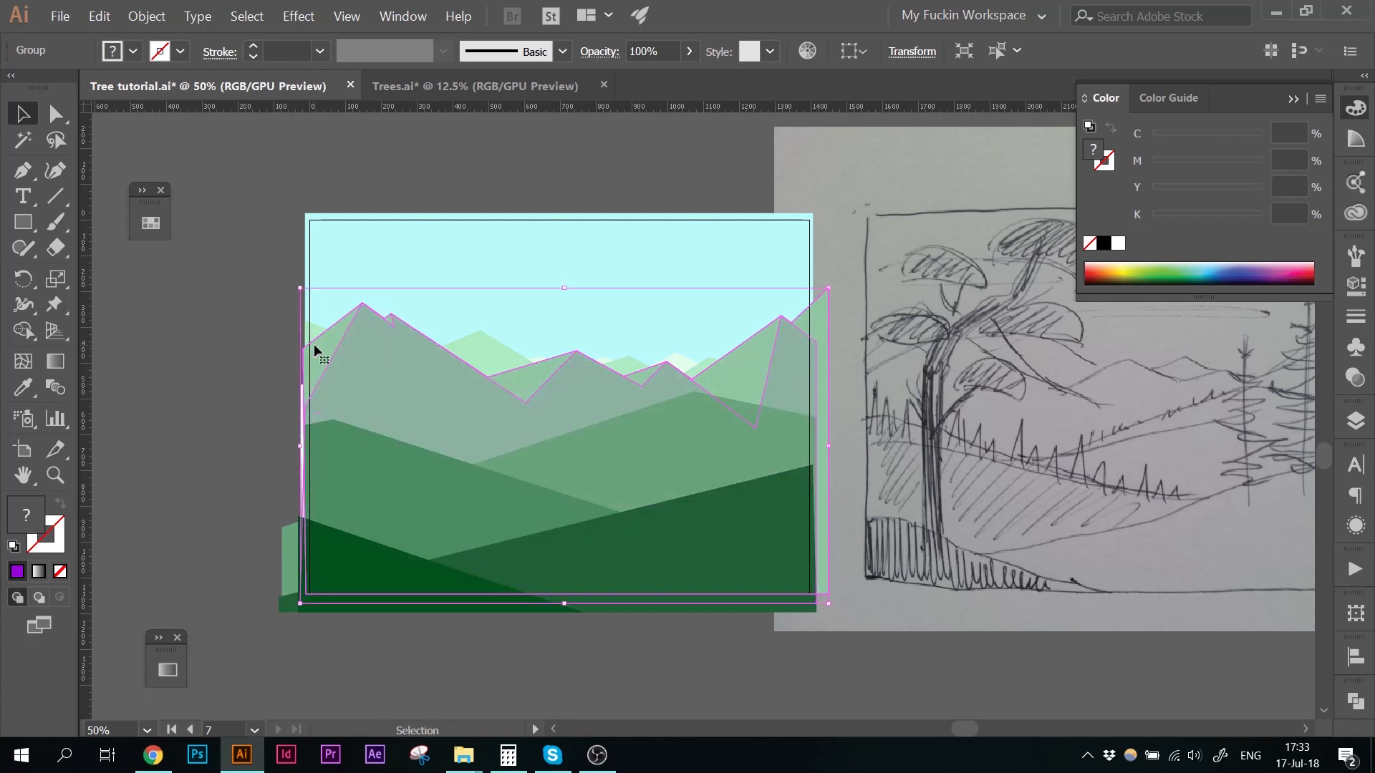
{"action": "left_click", "coordinate": [452, 184]}
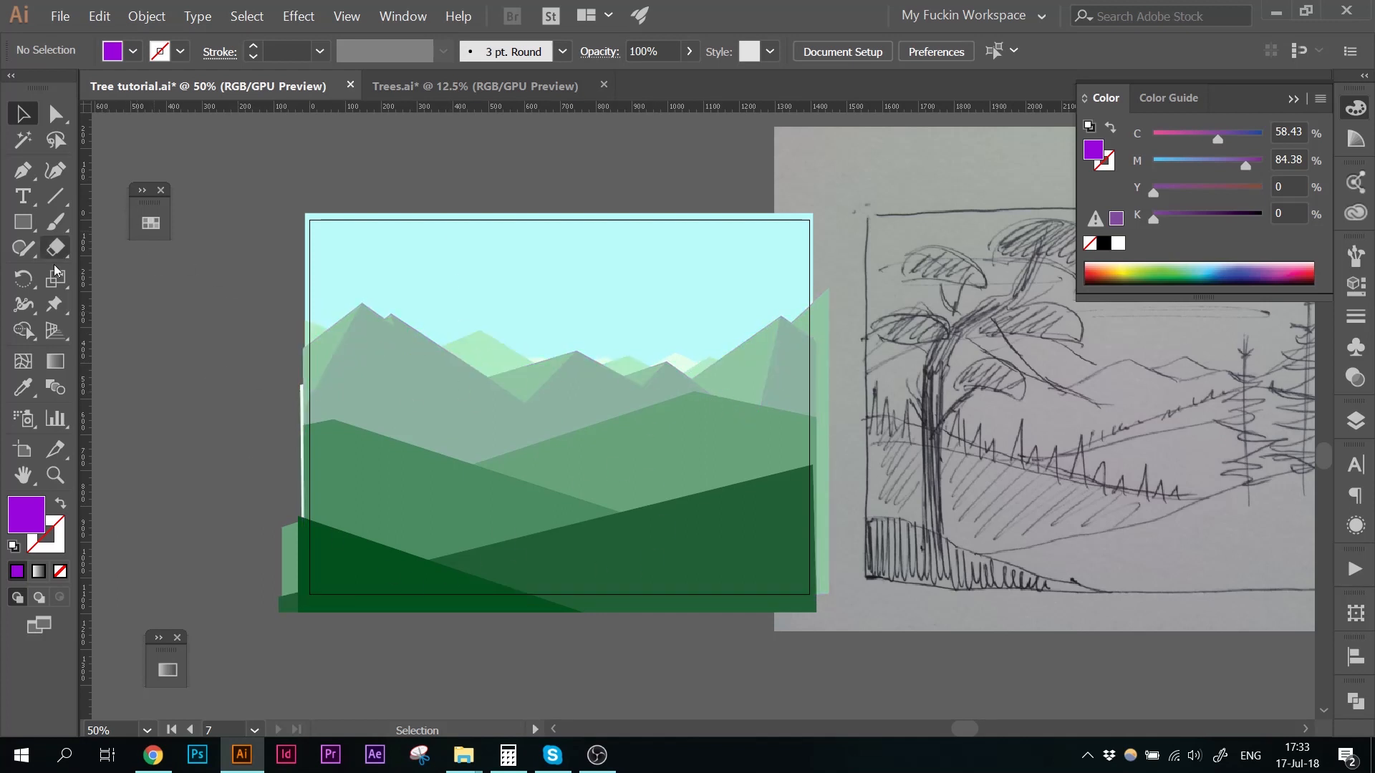
Step: Draw a purple zigzag shading shape along the middle range's peaks and slopes, extending down past the artboard's lower edge
{"action": "left_click", "coordinate": [23, 170]}
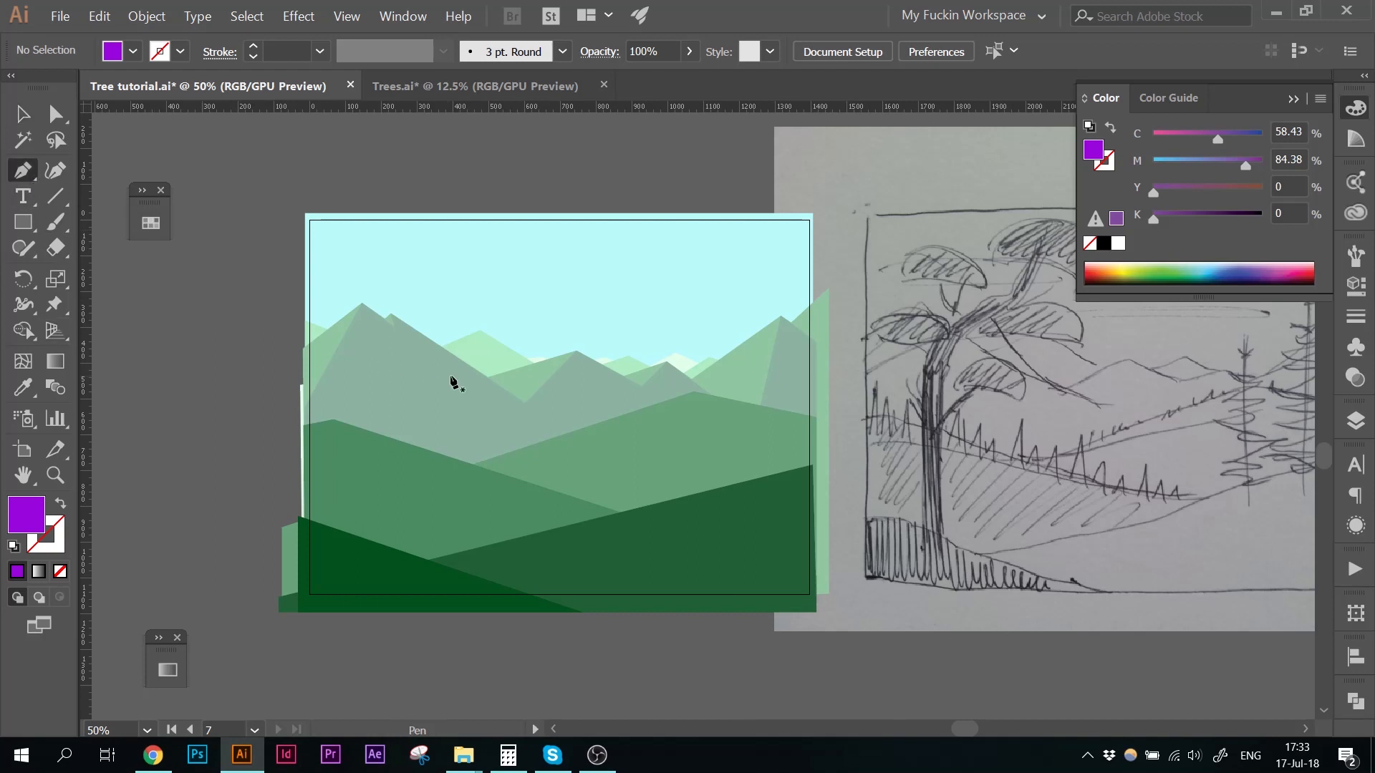
{"action": "key", "text": "ctrl+z"}
{"action": "left_click", "coordinate": [305, 321]}
{"action": "left_click", "coordinate": [453, 383]}
{"action": "left_click", "coordinate": [480, 330]}
{"action": "left_click", "coordinate": [600, 407]}
{"action": "left_click", "coordinate": [628, 356]}
{"action": "left_click", "coordinate": [702, 393]}
{"action": "left_click", "coordinate": [709, 357]}
{"action": "left_click", "coordinate": [819, 391]}
{"action": "left_click", "coordinate": [819, 604]}
{"action": "left_click", "coordinate": [303, 604]}
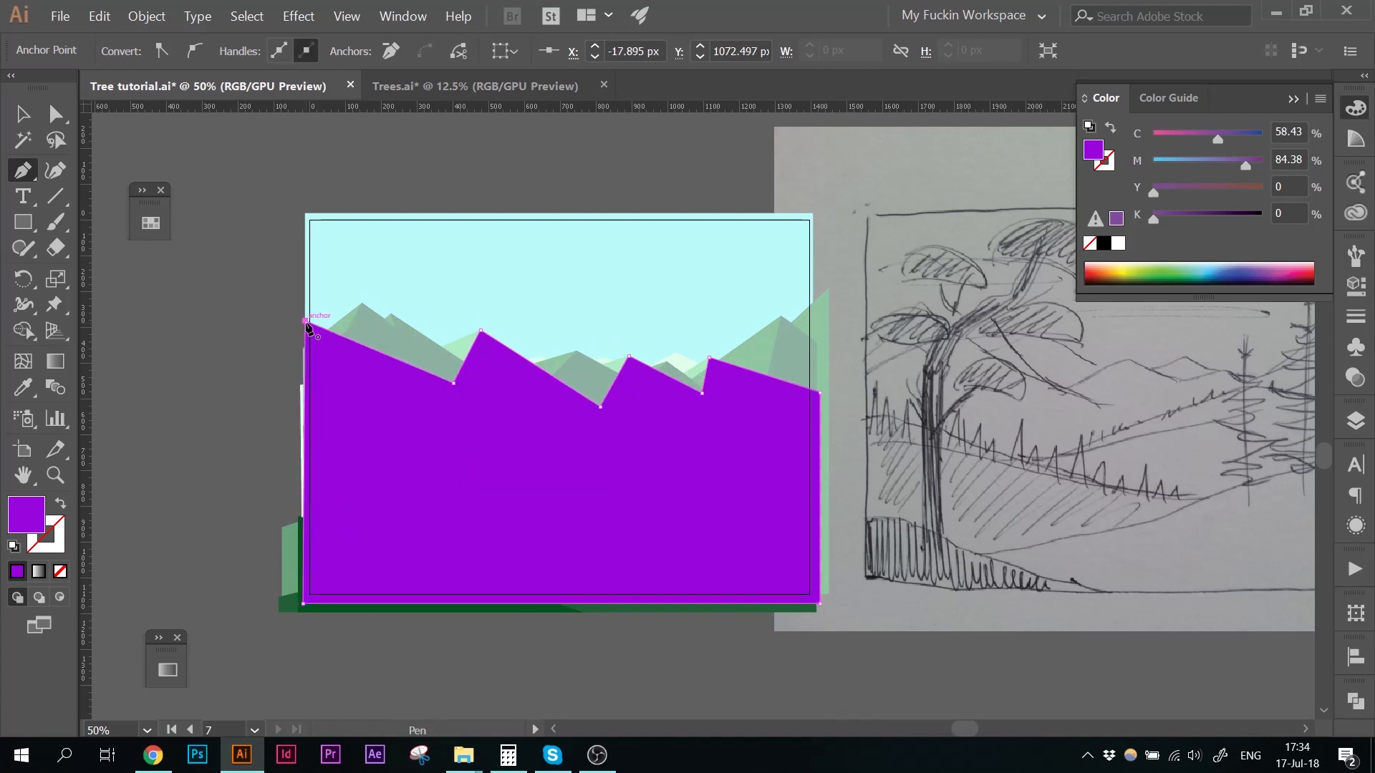
Step: Copy the nearest range's transparent purple shading appearance onto the new shape with the Eyedropper, and deselect it
{"action": "key", "text": "v"}
{"action": "left_click", "coordinate": [450, 474]}
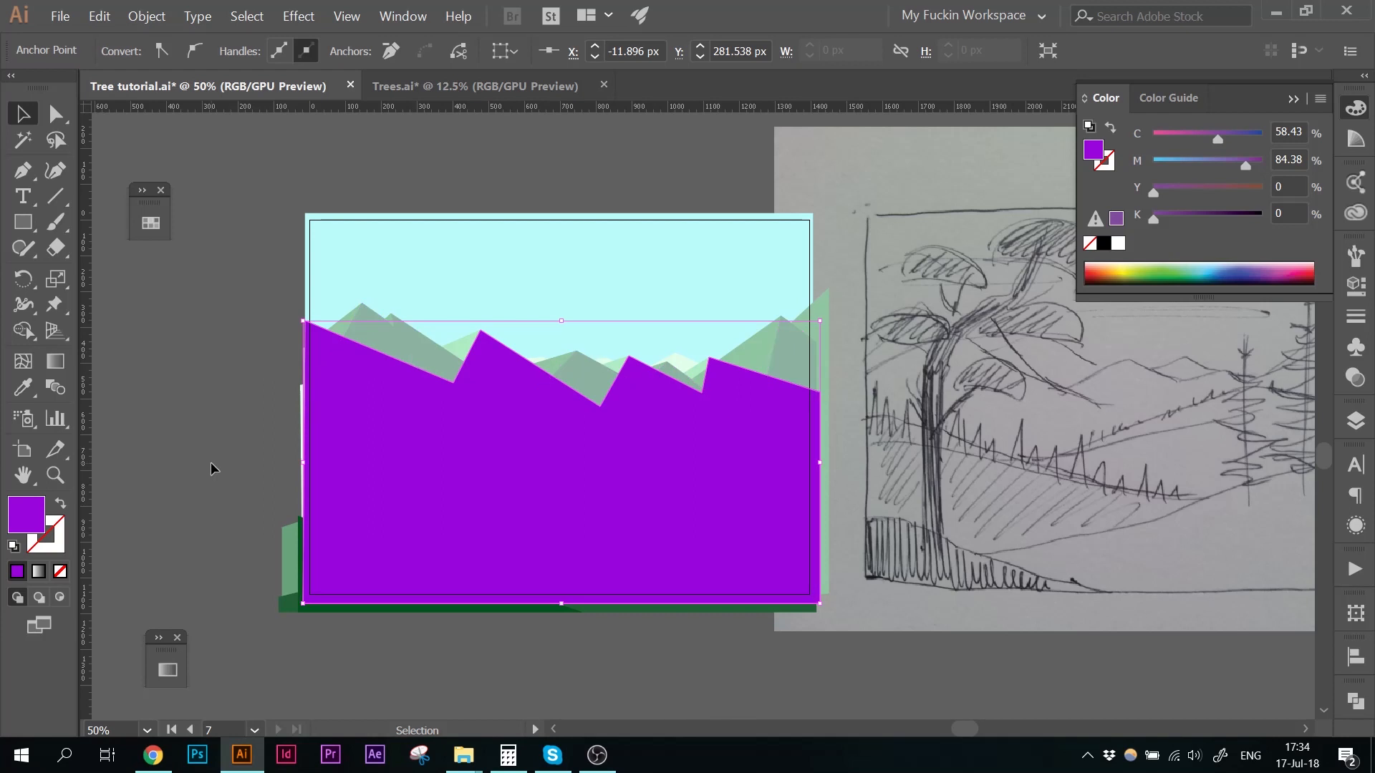
{"action": "key", "text": "i"}
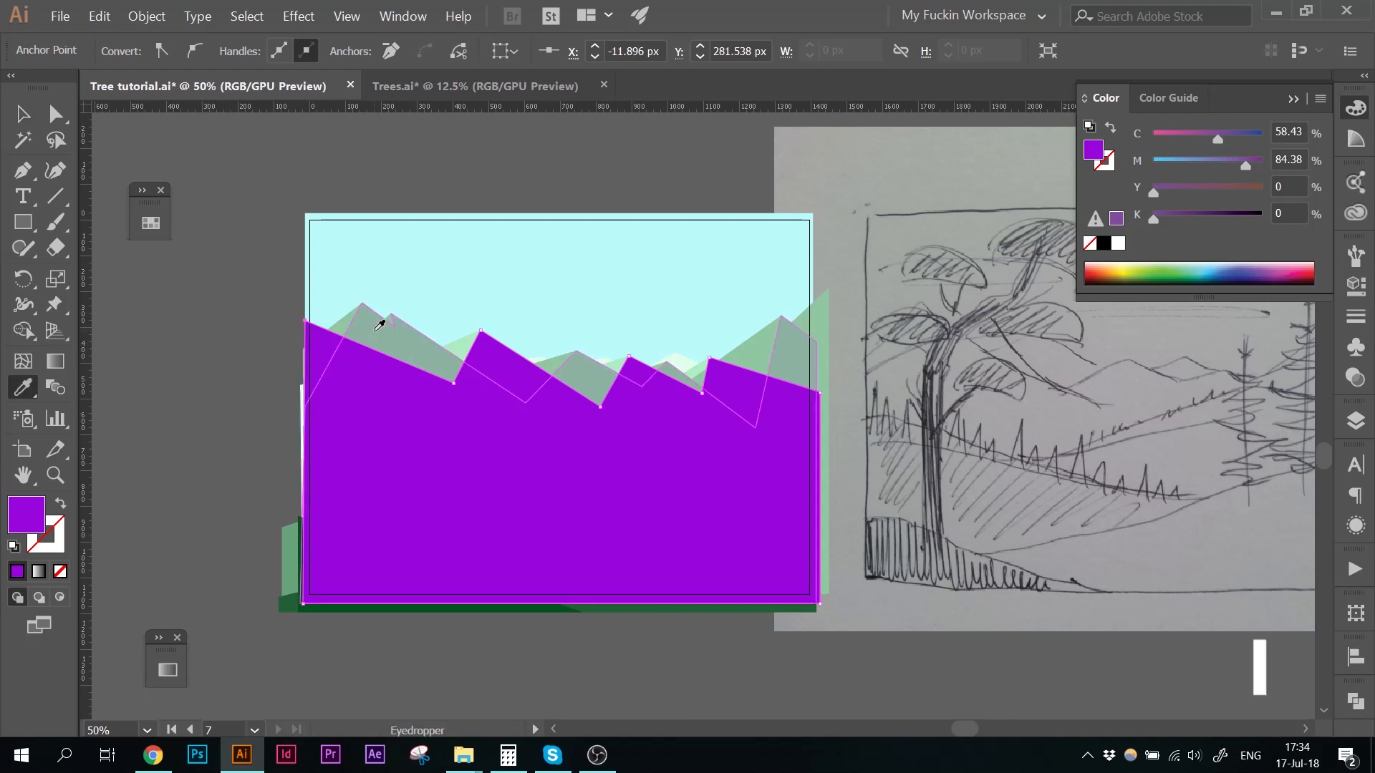
{"action": "left_click", "coordinate": [380, 326]}
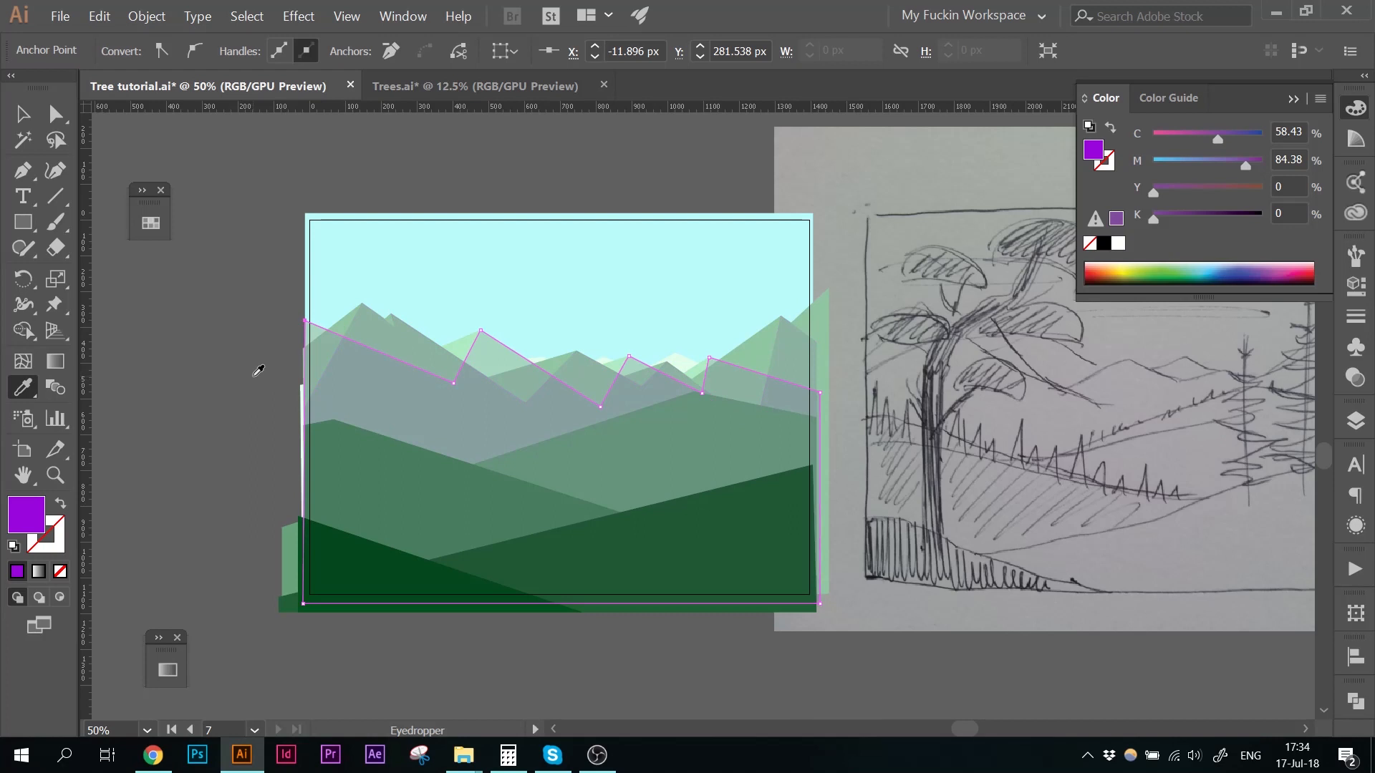
{"action": "key", "text": "v"}
{"action": "left_click", "coordinate": [220, 340]}
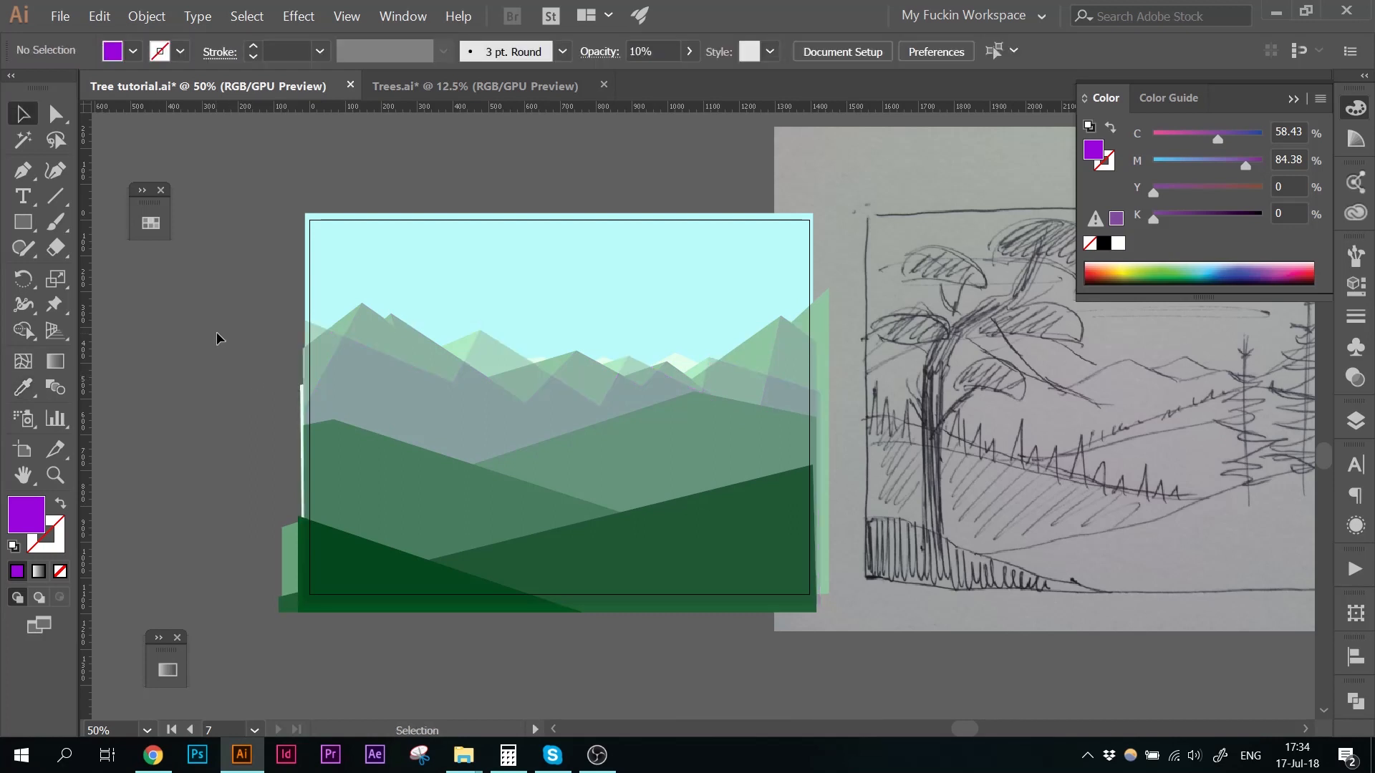
Step: Group the shading shape with the middle mountain range, send the group backward behind the nearest range, and deselect it
{"action": "left_click", "coordinate": [493, 353]}
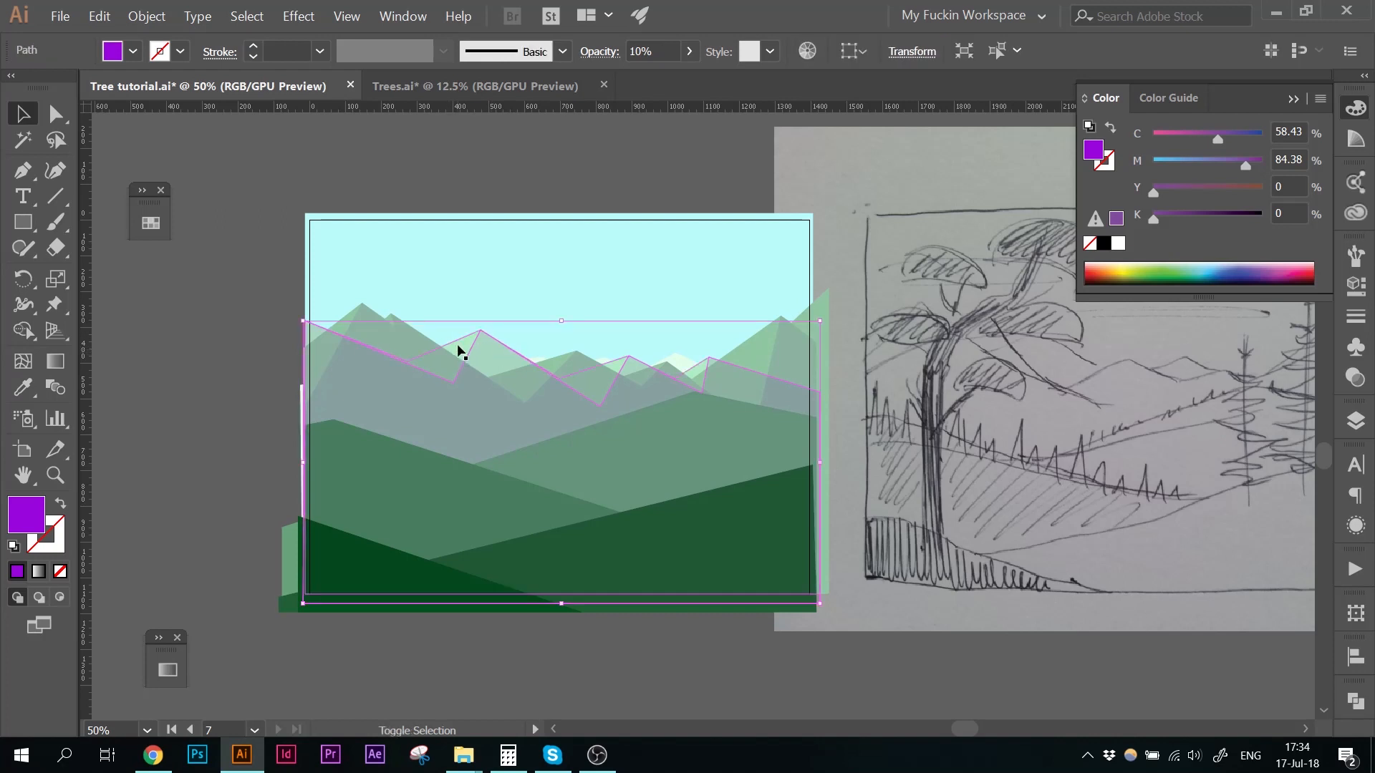
{"action": "left_click", "coordinate": [462, 343], "text": "shift"}
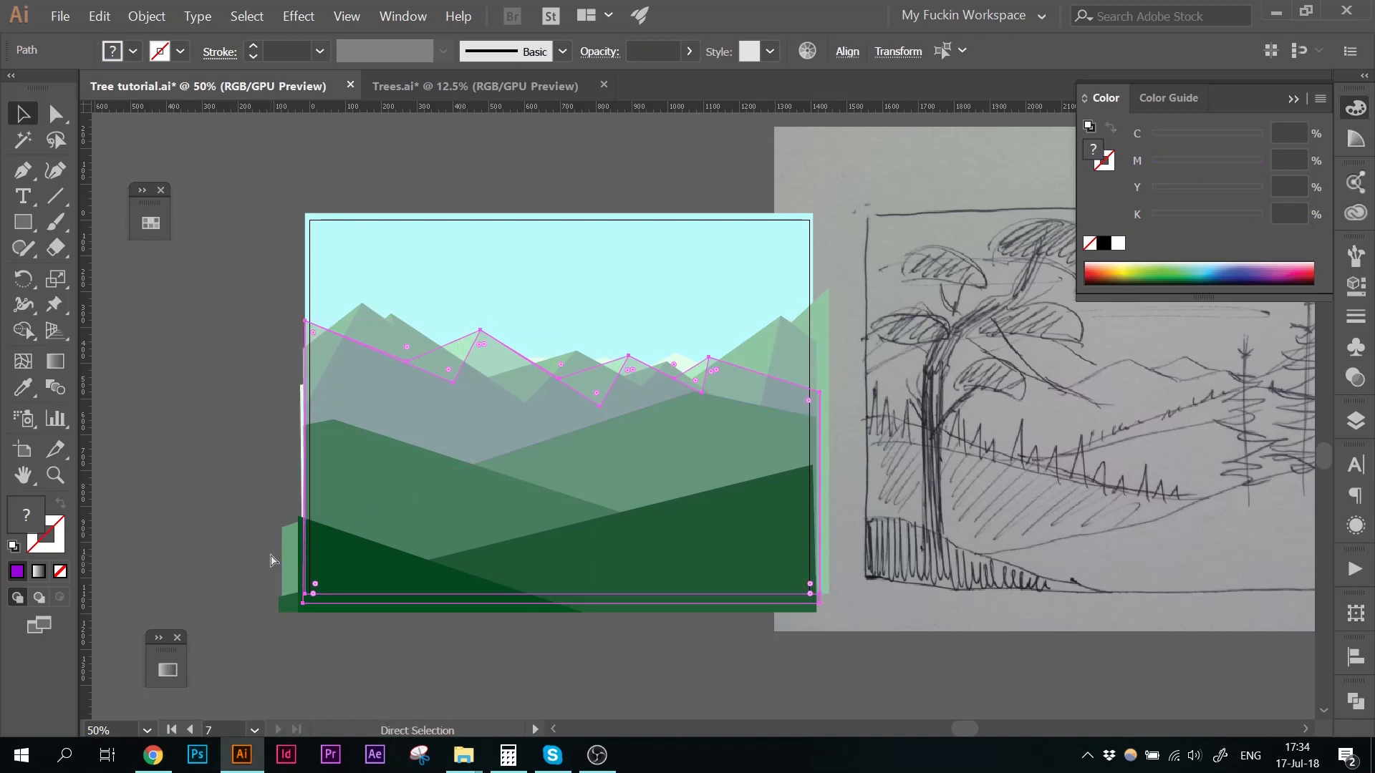
{"action": "key", "text": "ctrl+g"}
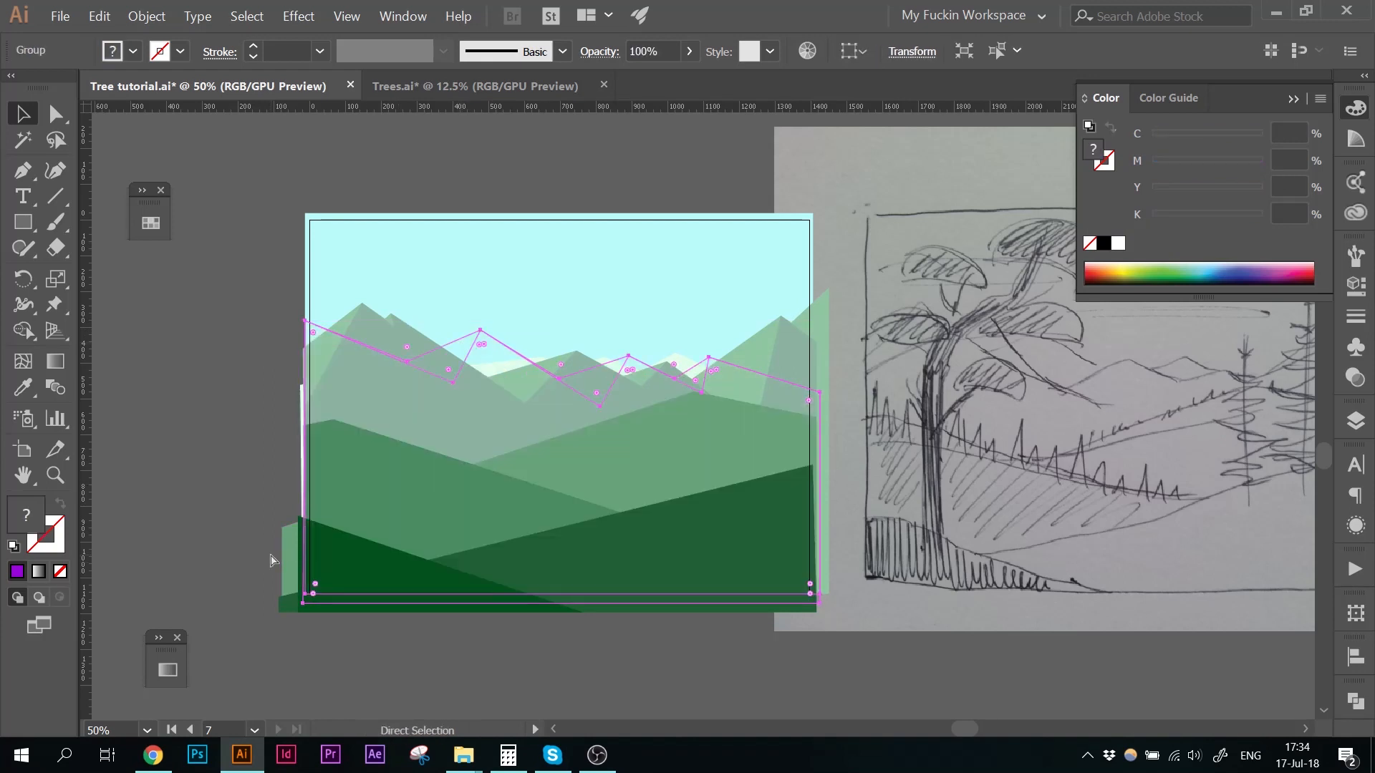
{"action": "key", "text": "ctrl+7"}
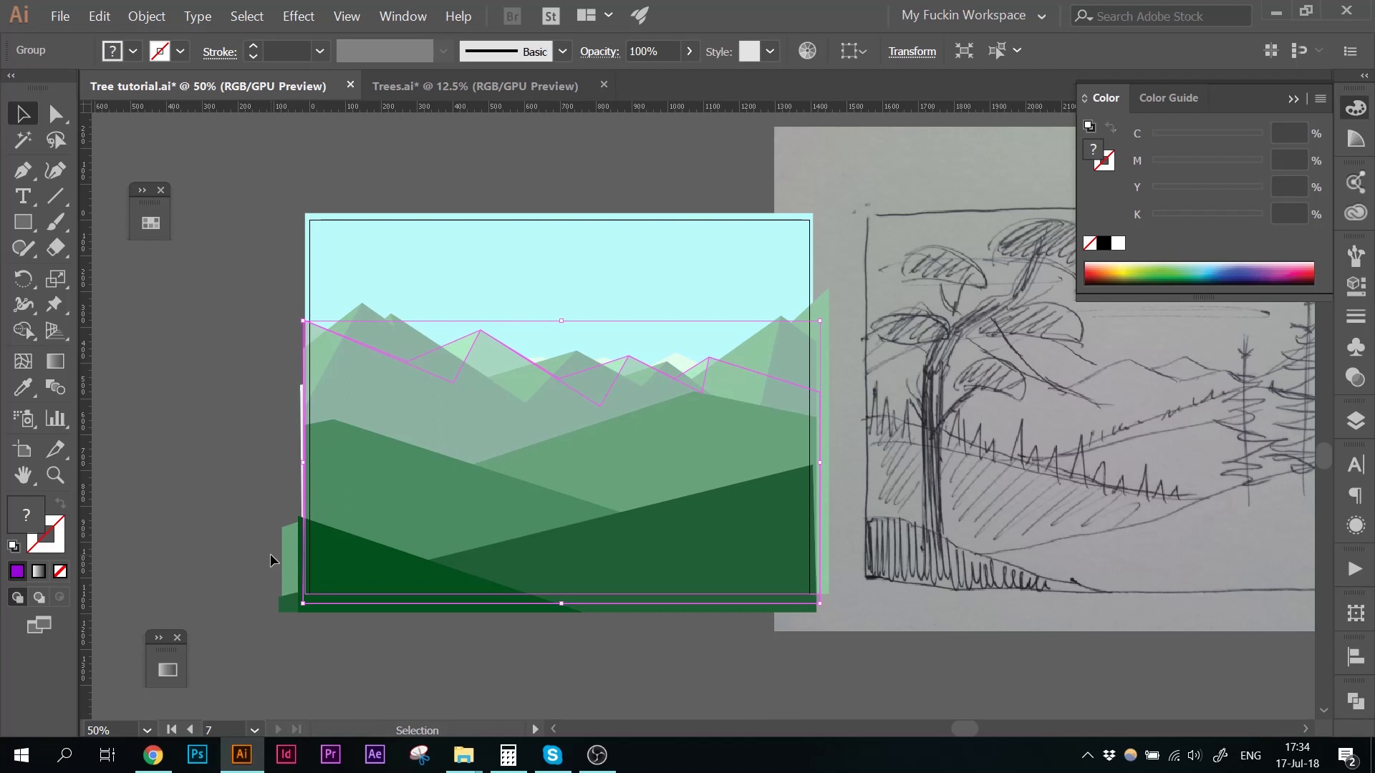
{"action": "left_click", "coordinate": [272, 560]}
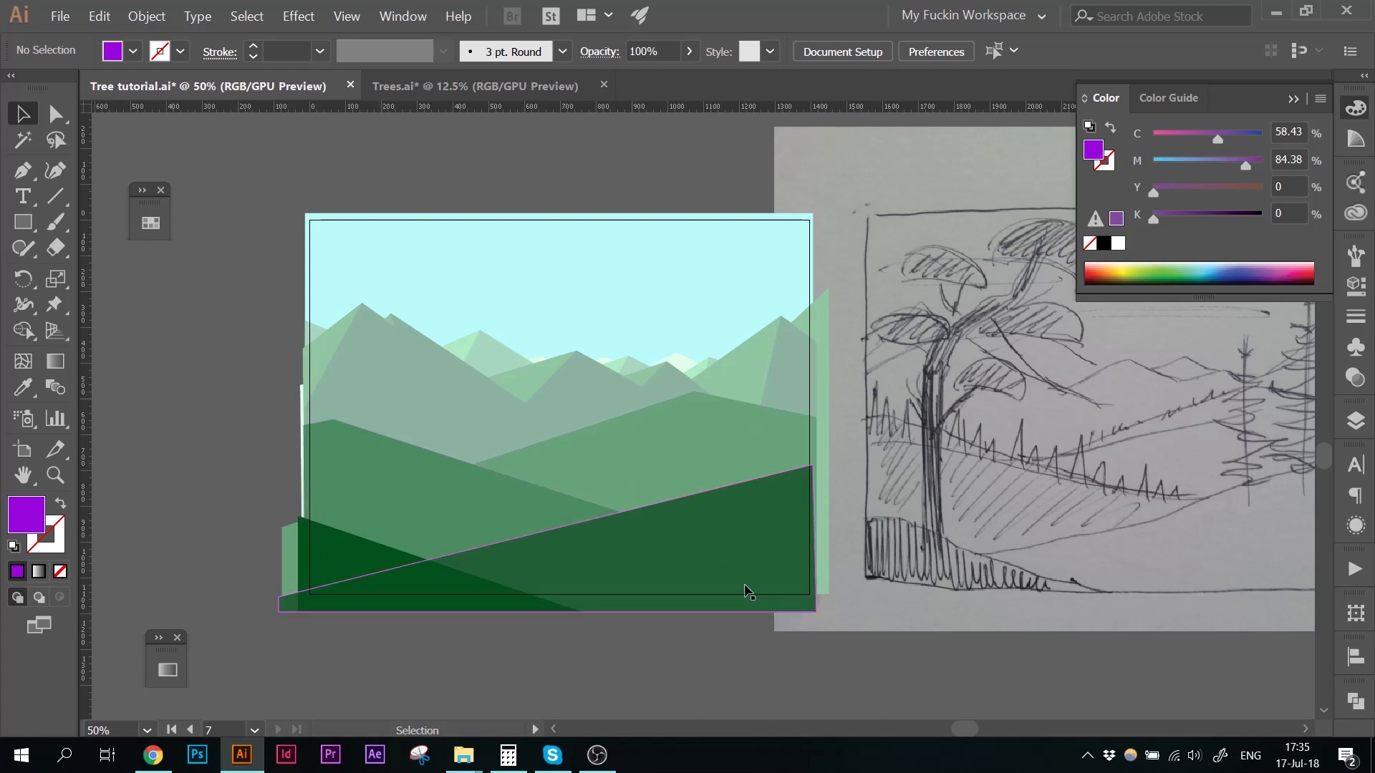
Step: Shade the rear green hill's right slope from its peak, and draw a purple four-point shape from the left hill's peak past the artboard's lower-right corner
{"action": "left_click_drag", "start_coordinate": [813, 589], "coordinate": [695, 393]}
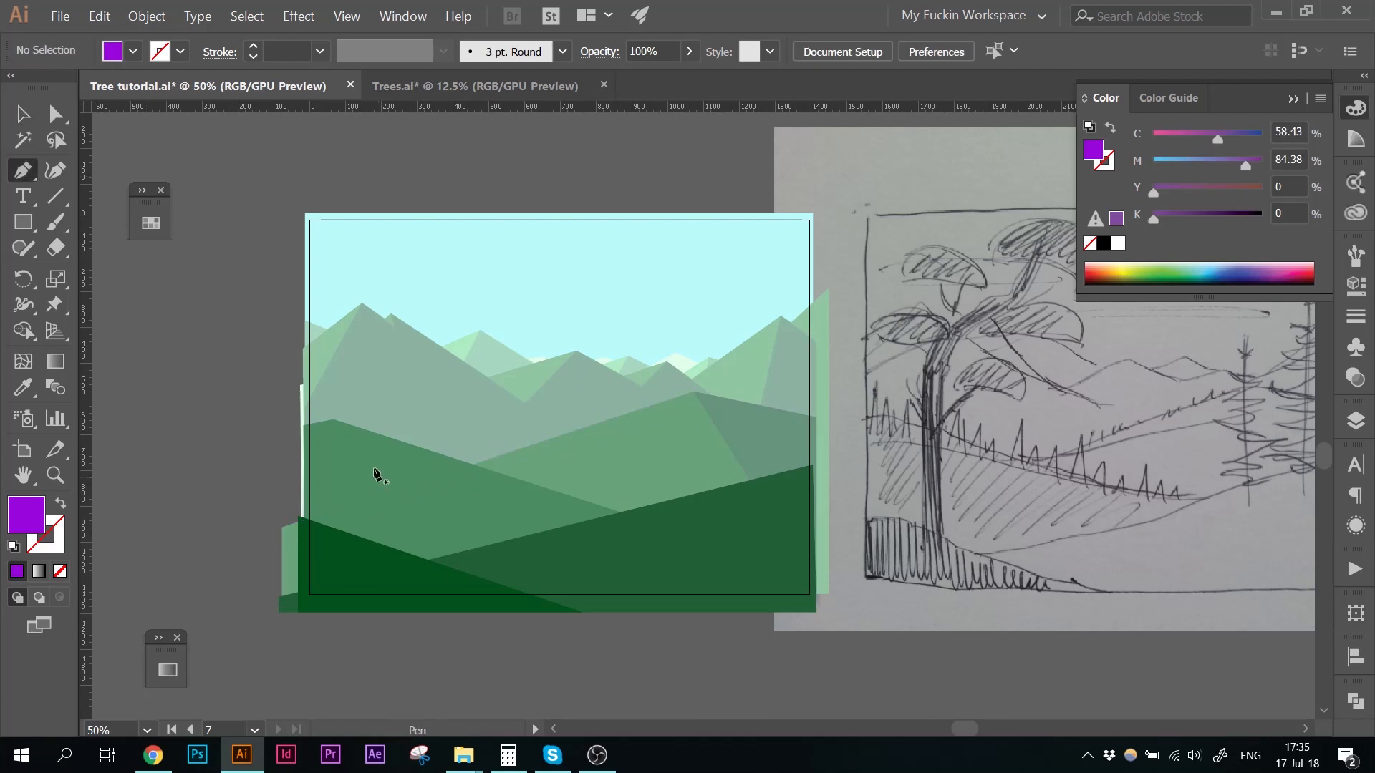
{"action": "left_click", "coordinate": [818, 548]}
{"action": "left_click", "coordinate": [334, 420]}
{"action": "left_click", "coordinate": [578, 606]}
{"action": "left_click", "coordinate": [820, 611]}
{"action": "left_click", "coordinate": [818, 548]}
Step: Copy the rear hill's transparent purple shading onto the new shape with the Eyedropper, and move its upper-right anchor point slightly down
{"action": "key", "text": "i"}
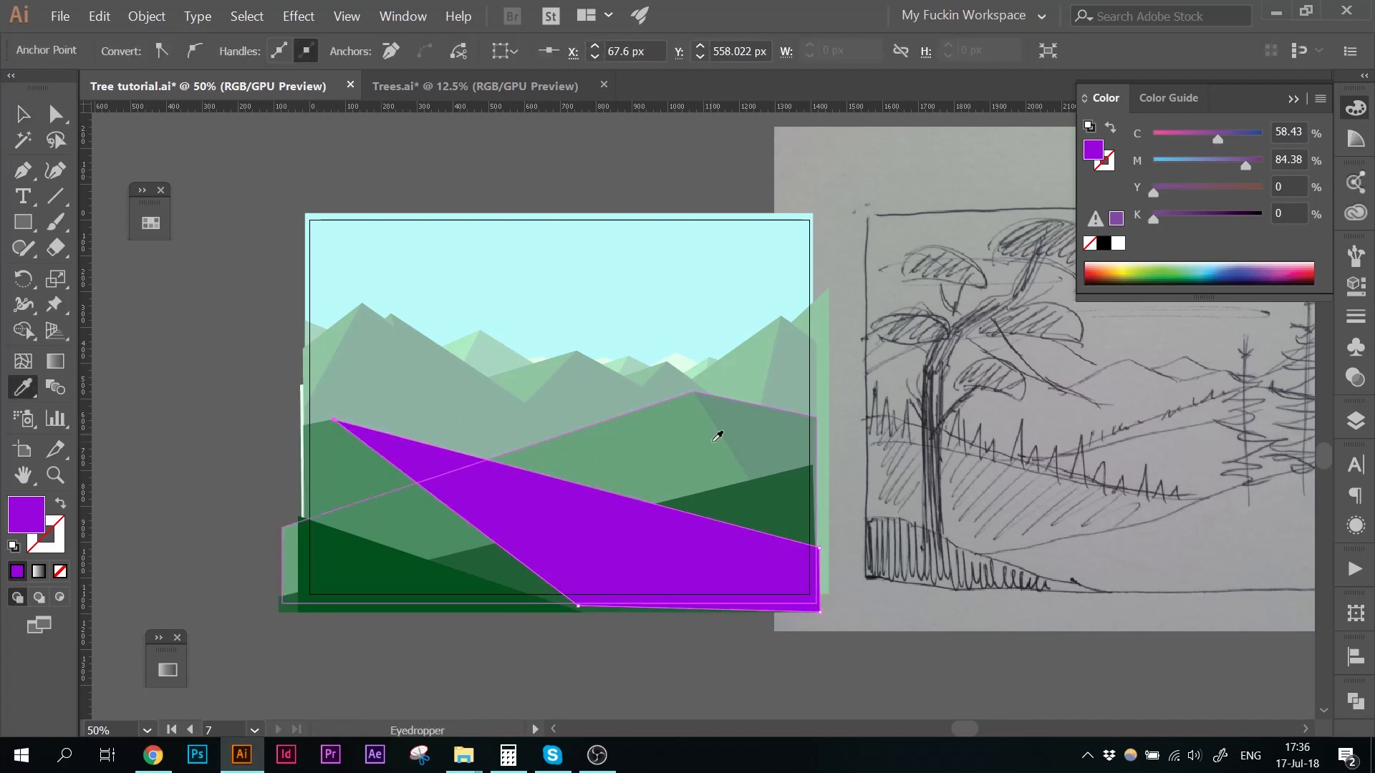
{"action": "left_click", "coordinate": [732, 437]}
{"action": "key", "text": "a"}
{"action": "left_click_drag", "start_coordinate": [818, 547], "coordinate": [829, 575]}
Step: Select the new shading shape together with the left green hill, send both backward behind the darker front hills, and deselect everything
{"action": "key", "text": "v"}
{"action": "left_click", "coordinate": [418, 507], "text": "shift"}
{"action": "key", "text": "ctrl+["}
{"action": "key", "text": "ctrl+["}
{"action": "left_click", "coordinate": [771, 522]}
{"action": "left_click", "coordinate": [223, 417]}
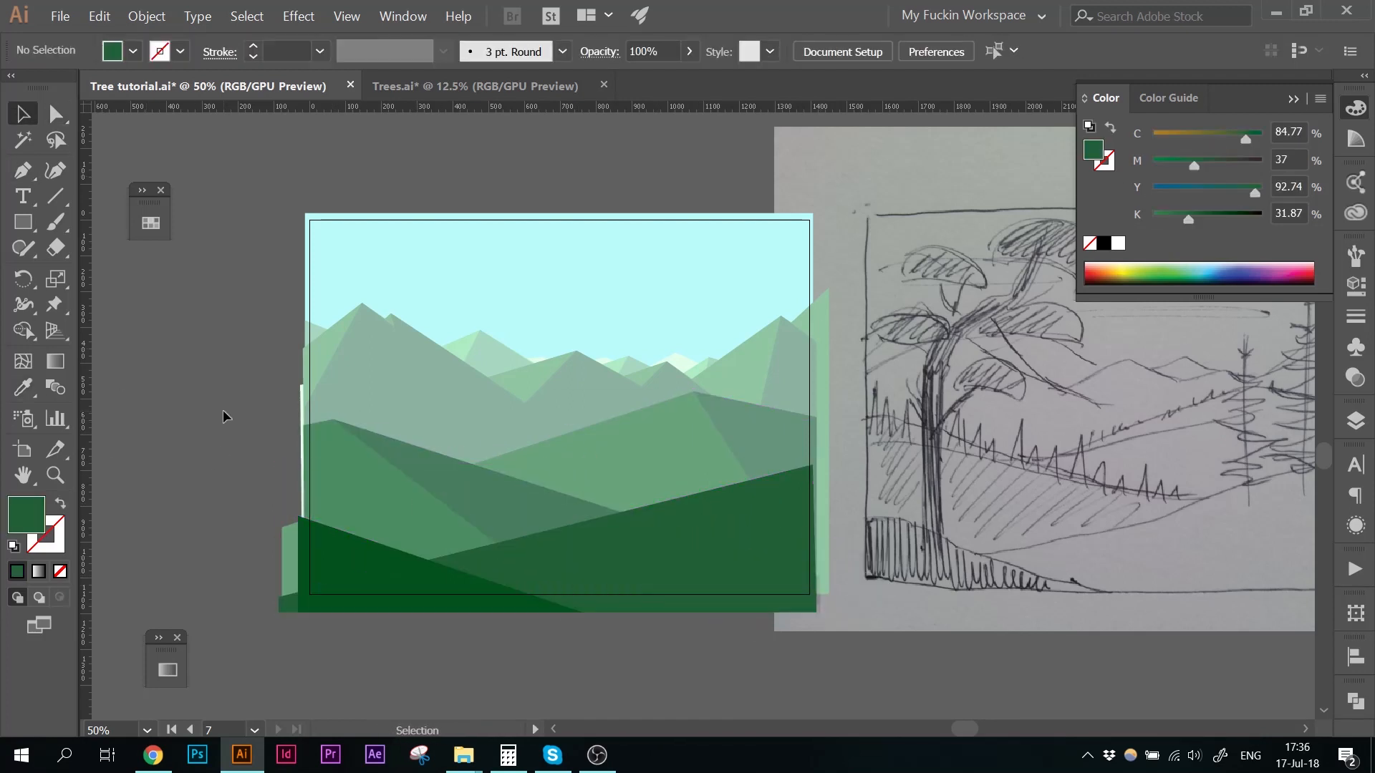